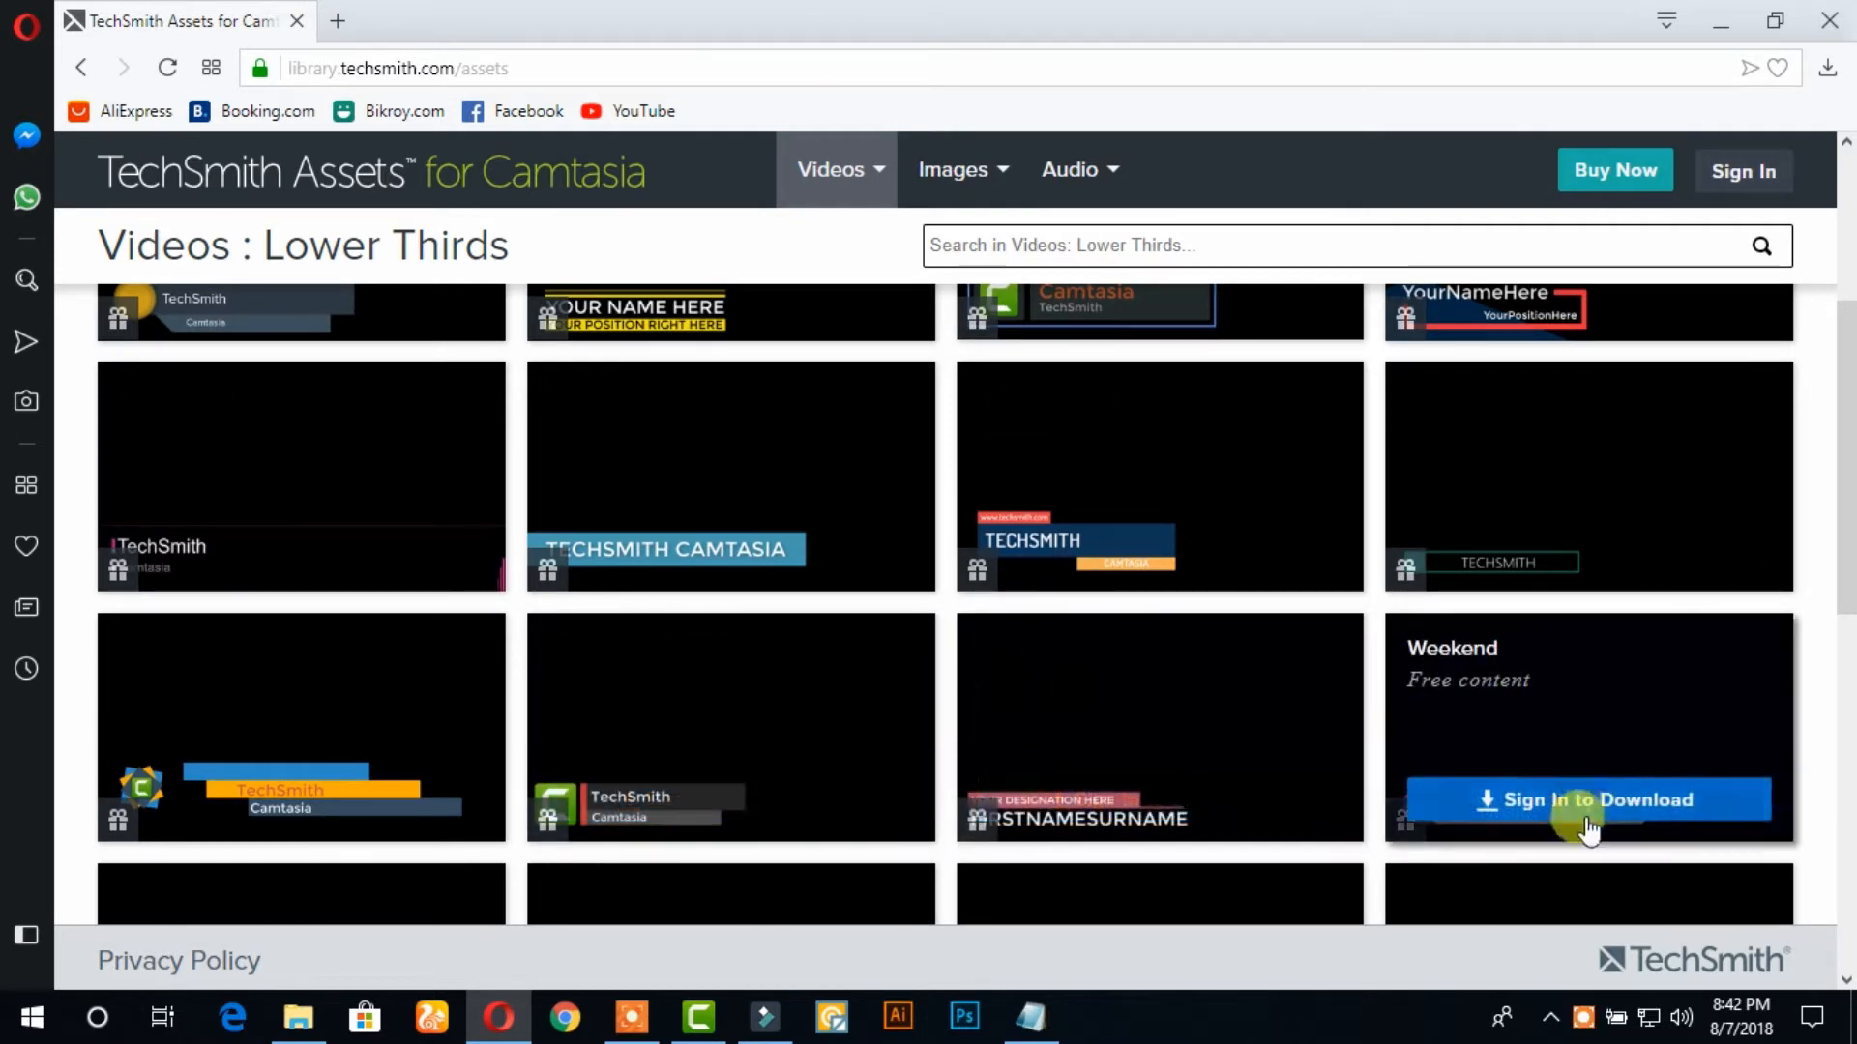
Browse the Lower Thirds video assets and examine previews of free and premium templates, including Basic3, Weekend and Basic Third 2
scroll(1578, 773, "down", 3)
left_click(1574, 748)
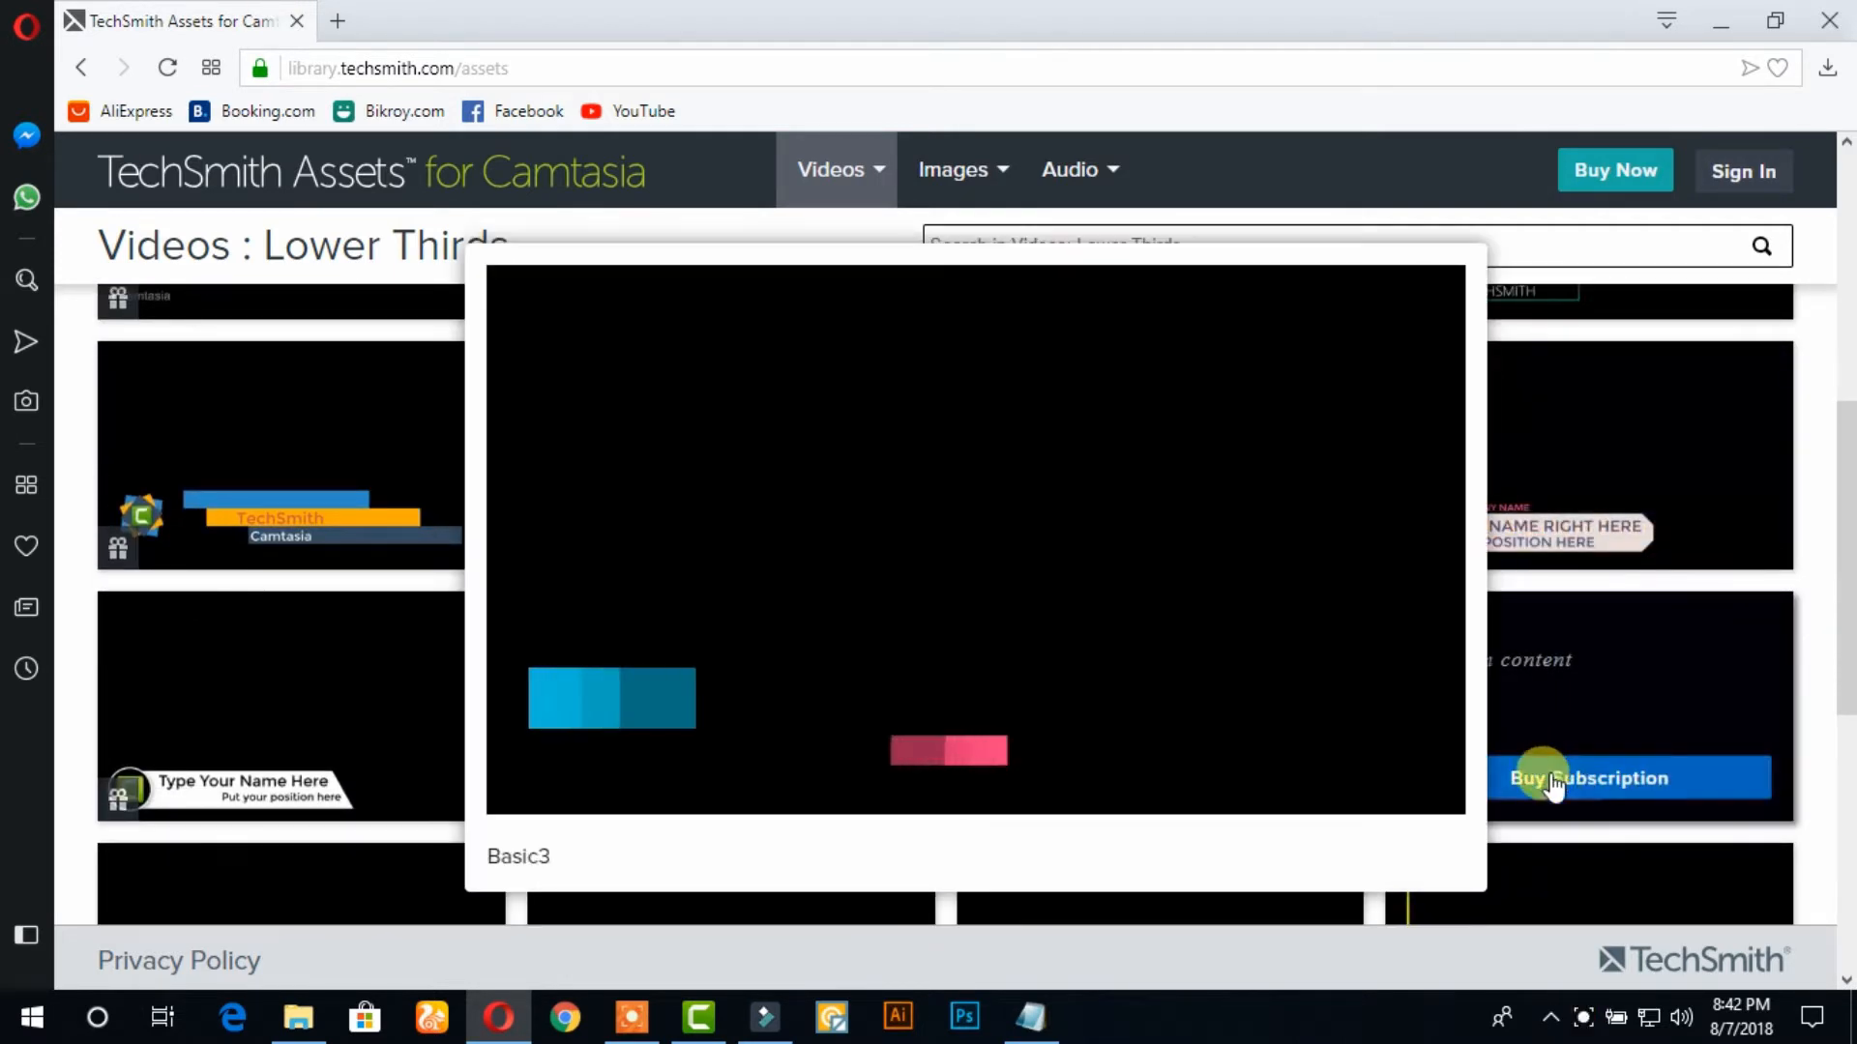
left_click(1579, 789)
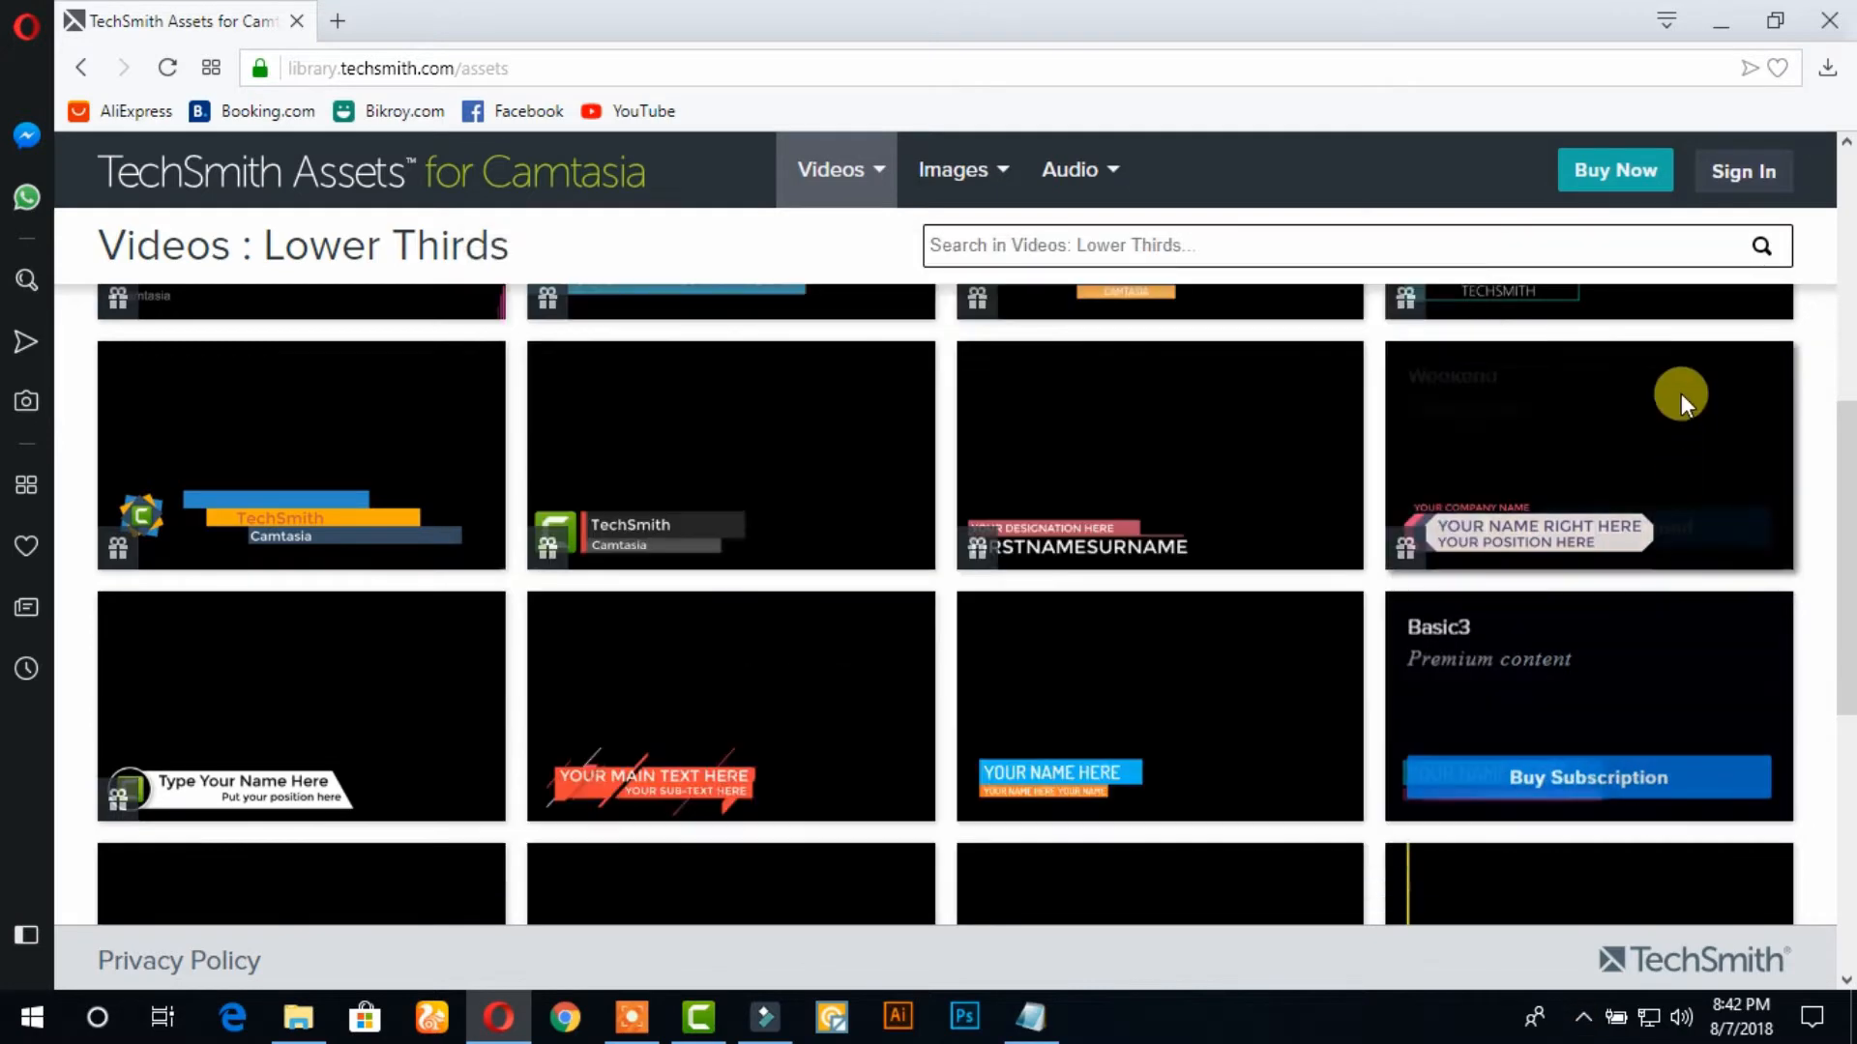
scroll(1621, 484, "up", 5)
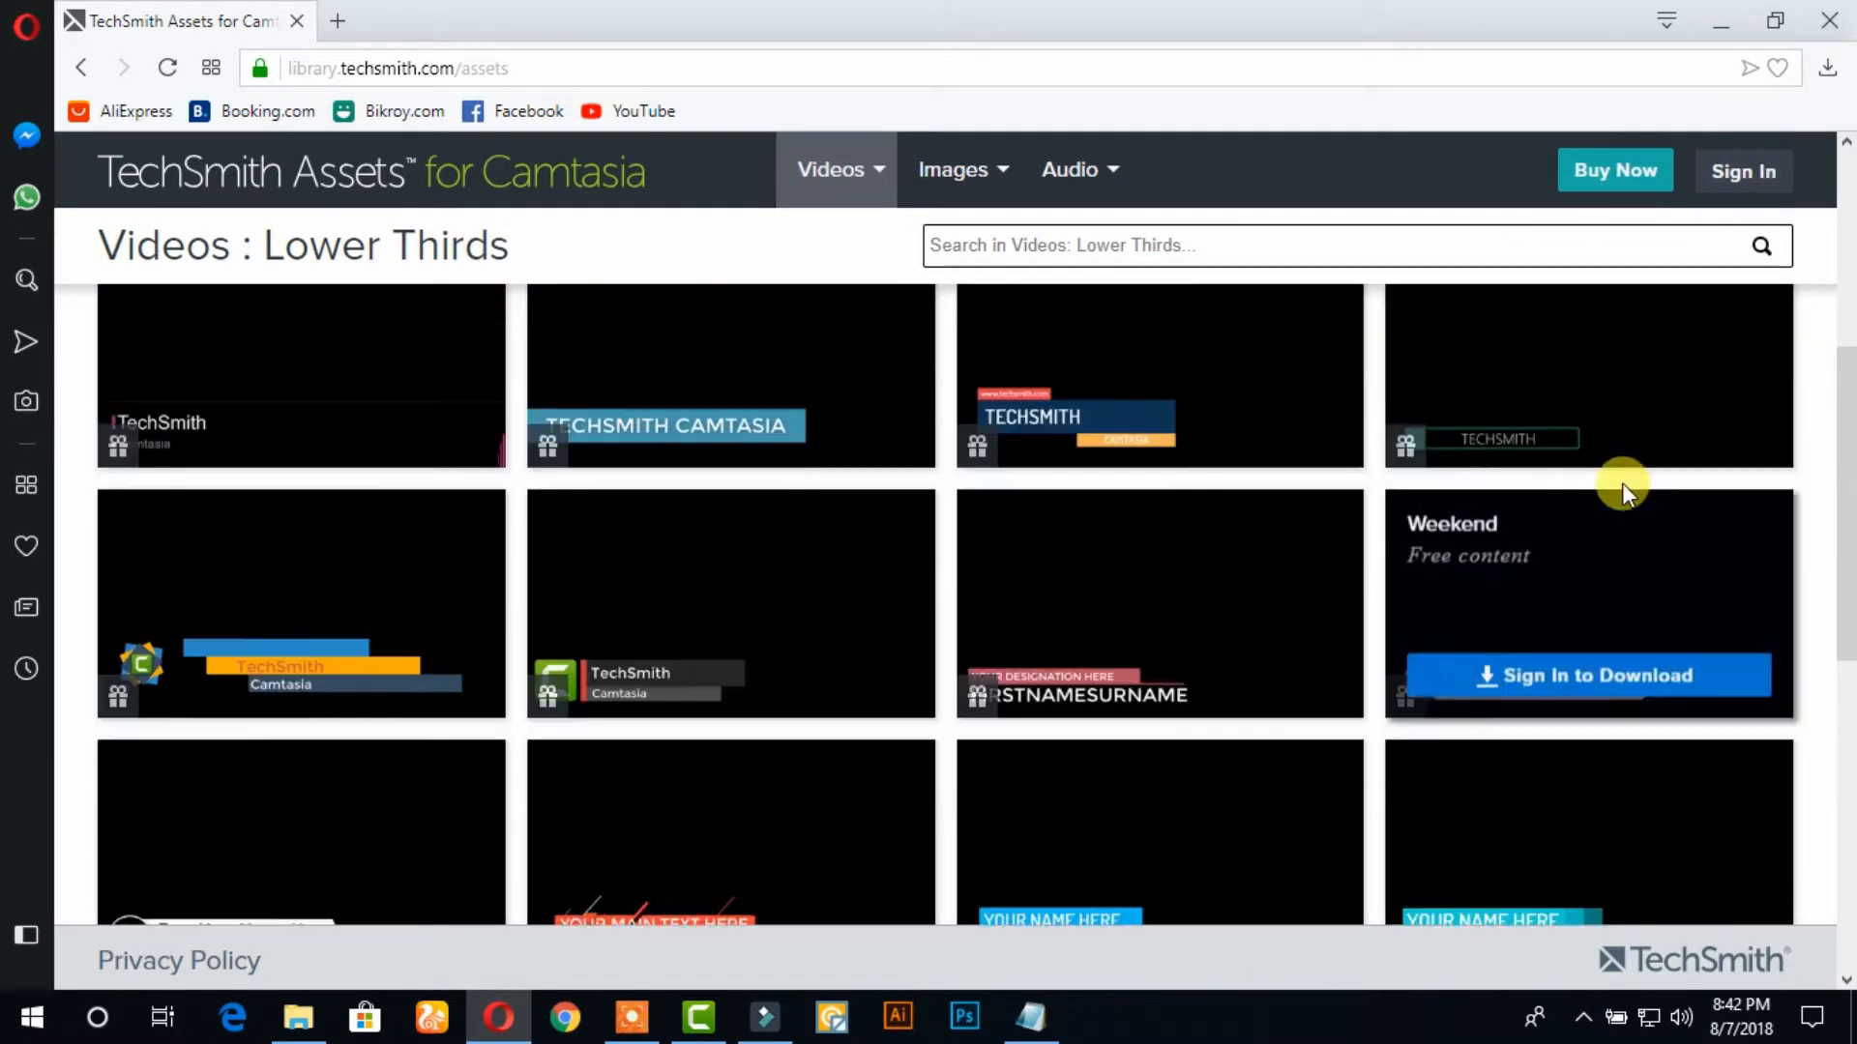
left_click(1617, 530)
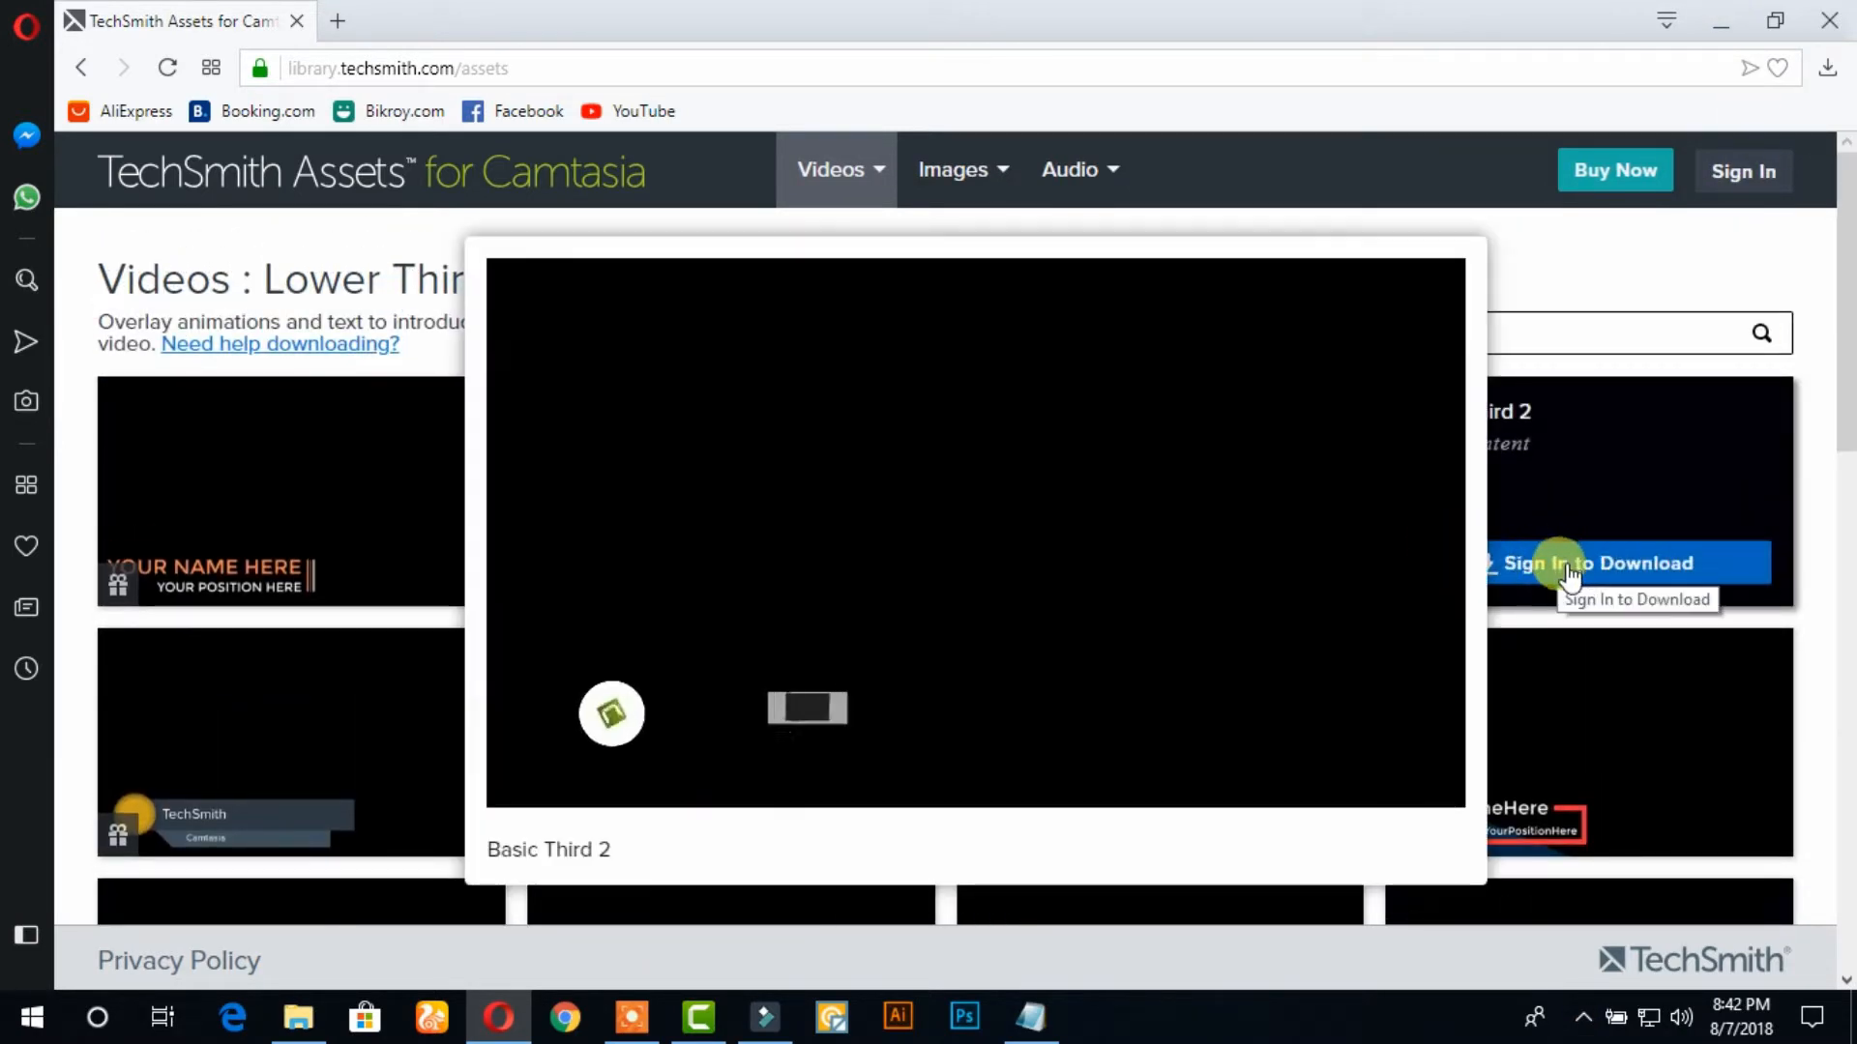
left_click(1617, 507)
Import the Basic-Third-2 file from the desktop into a new Camtasia library and place Basic Third 2 at the start of Track 2
left_click(1721, 22)
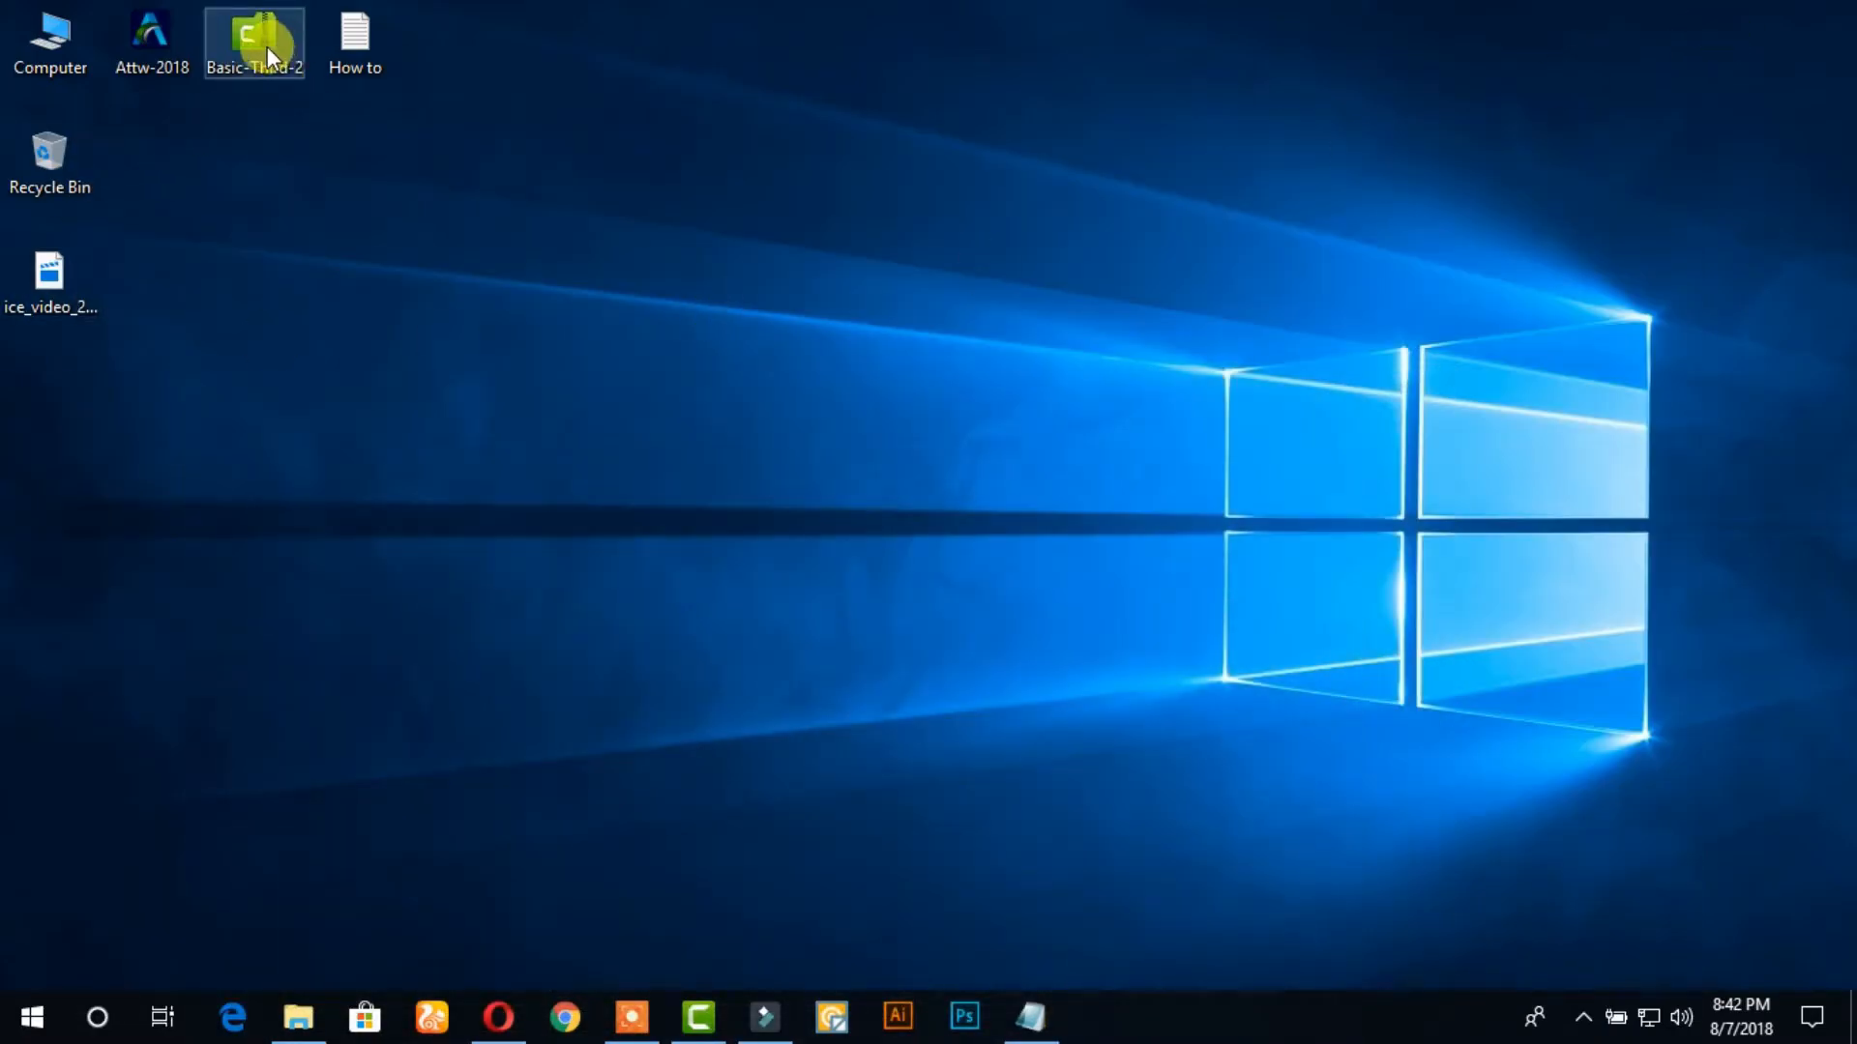
left_click_drag(266, 47, 141, 843)
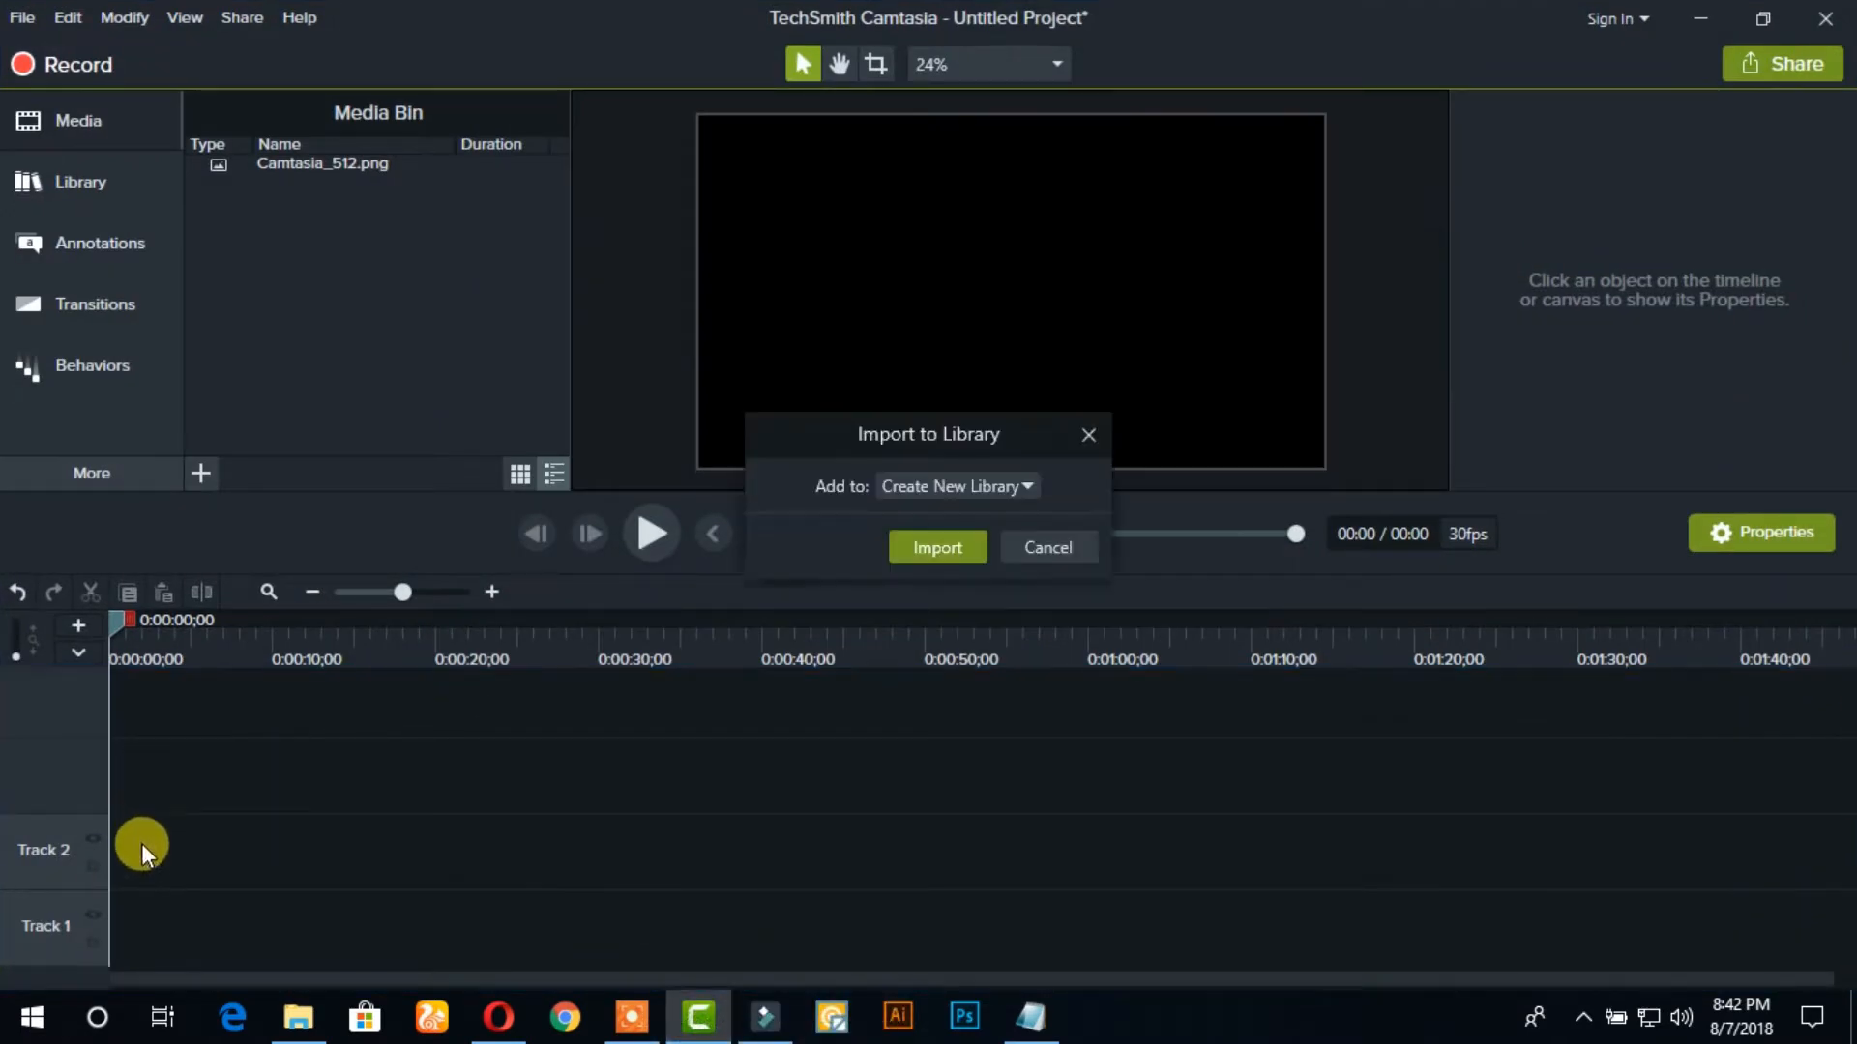
left_click(923, 551)
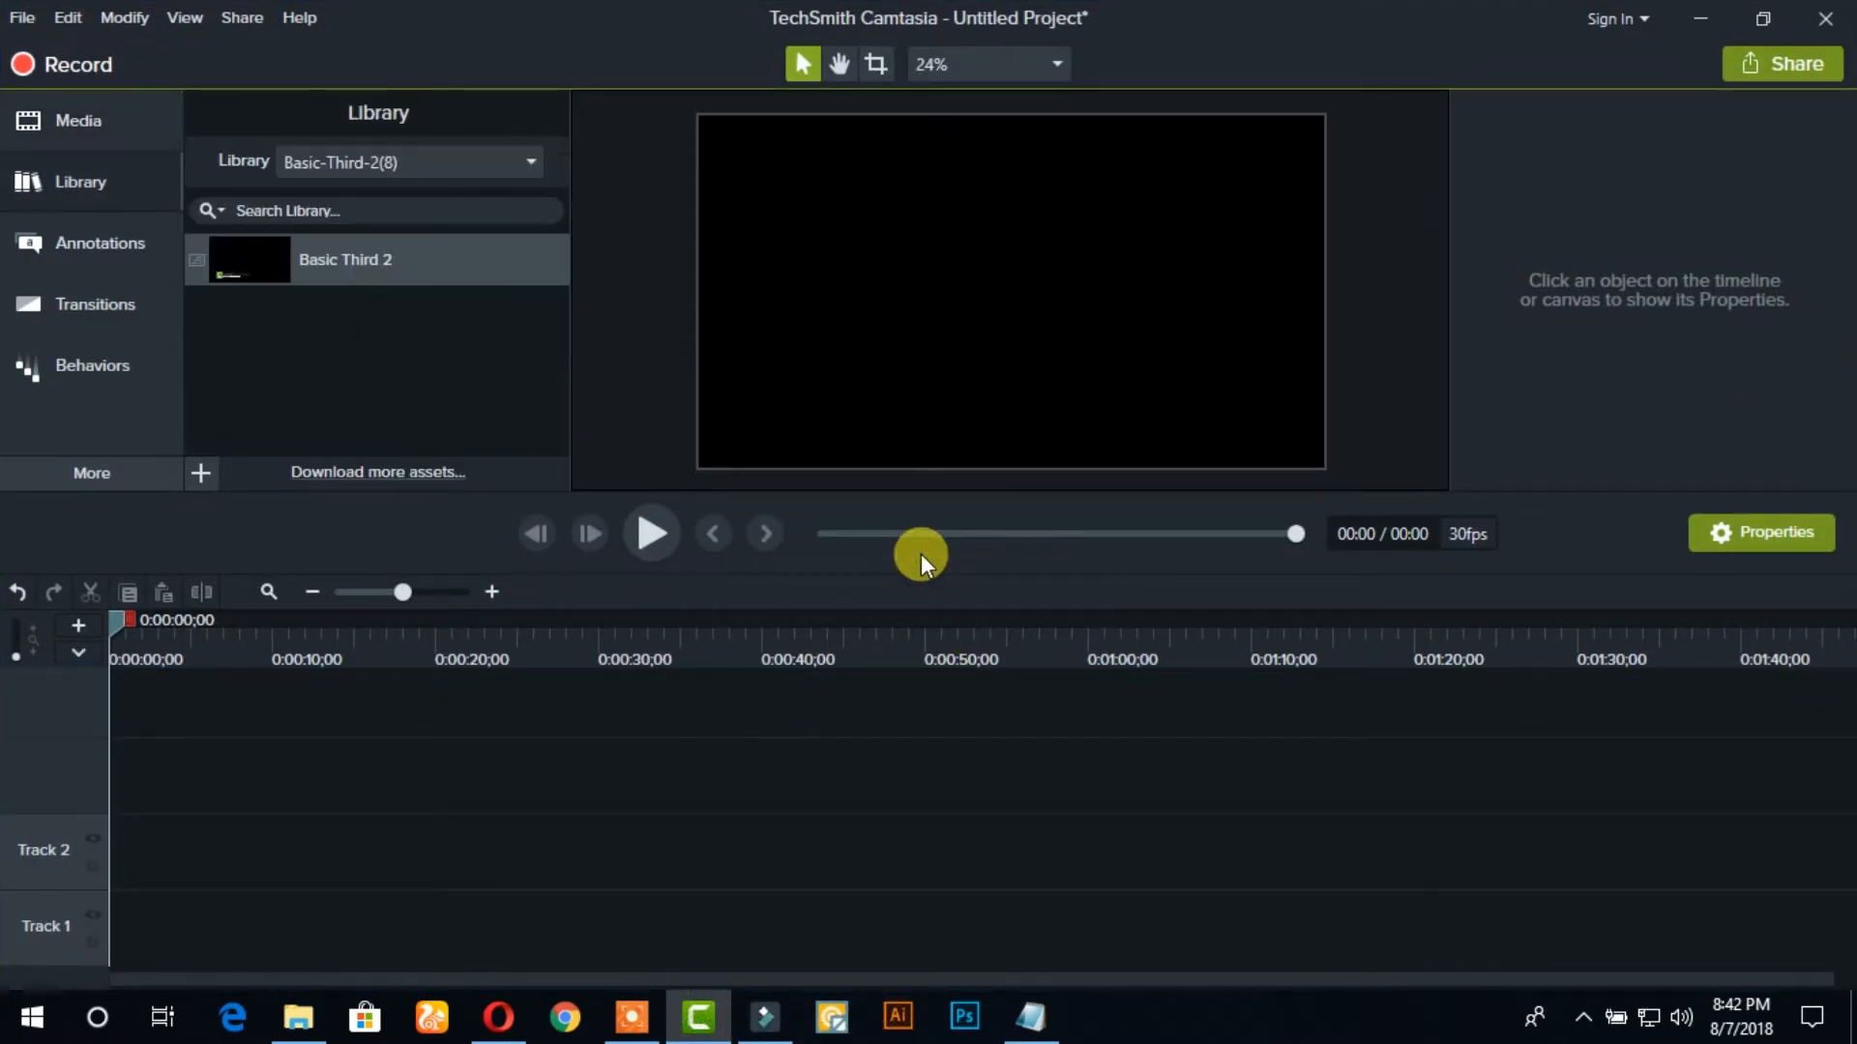
left_click_drag(285, 257, 96, 849)
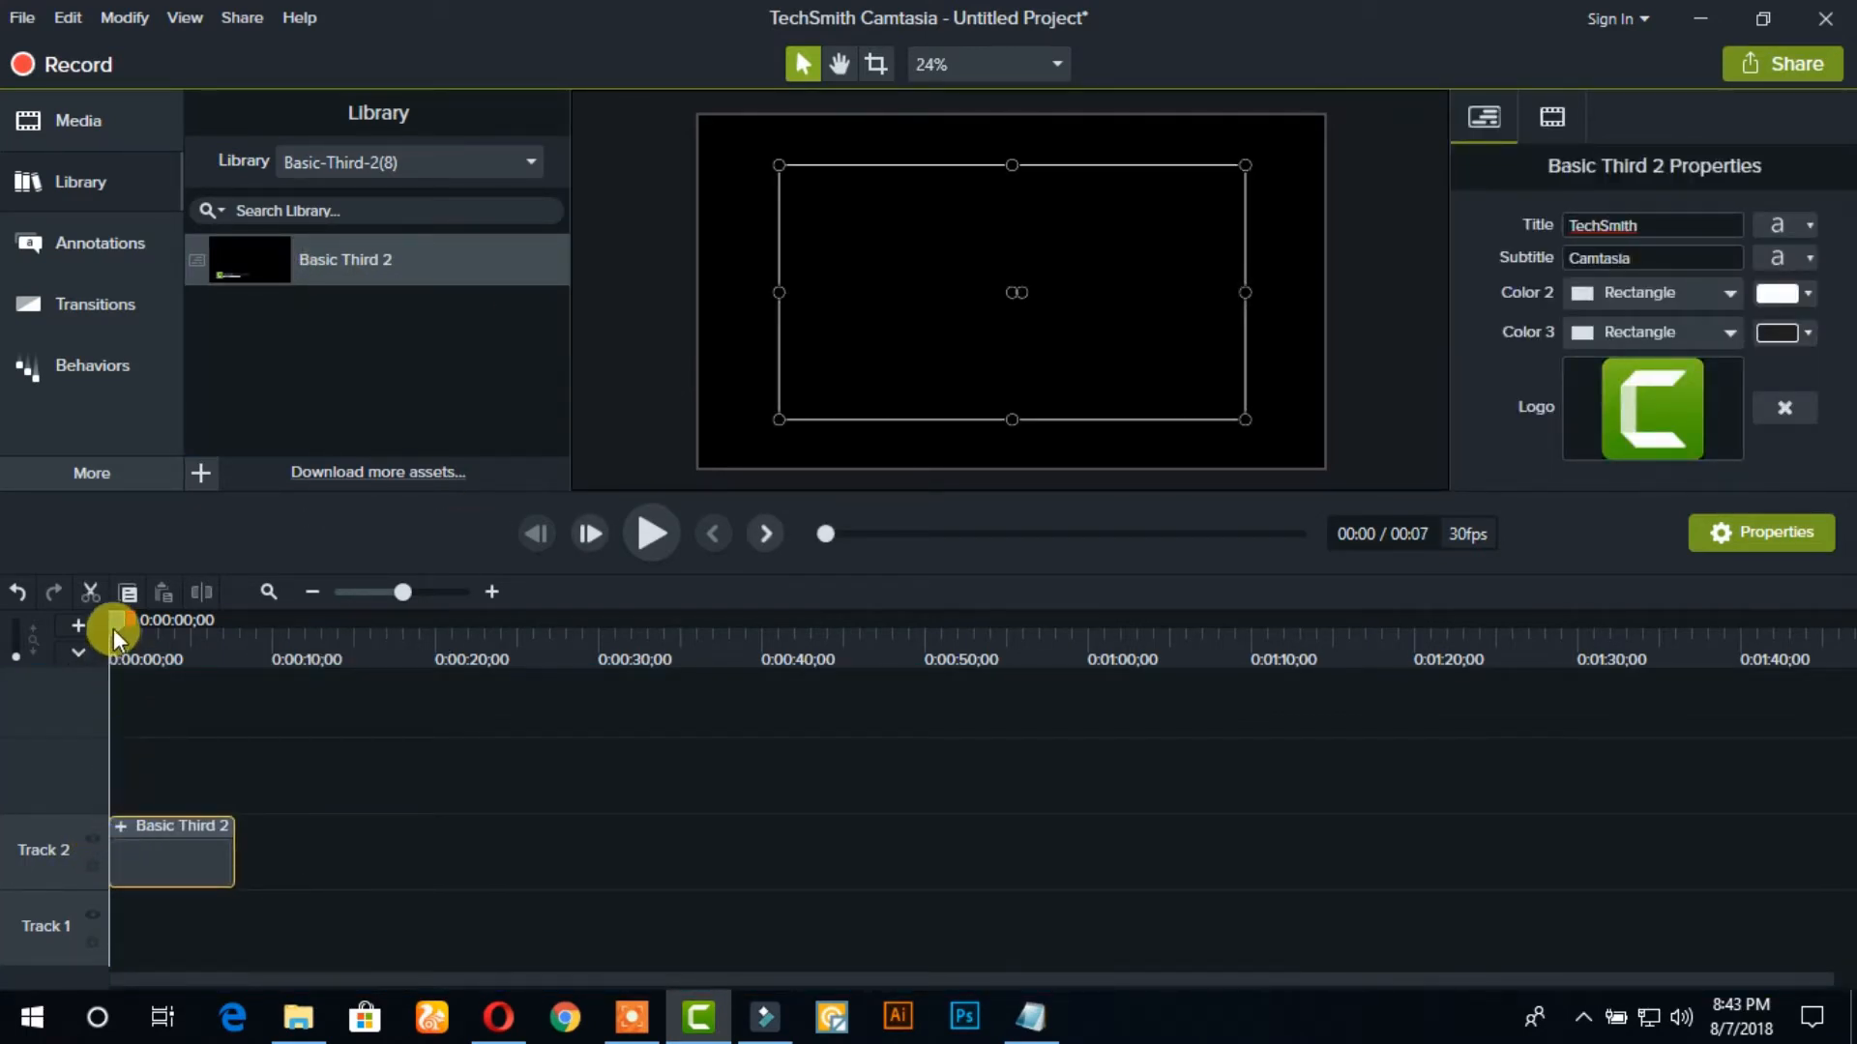
Play the lower third, park the playhead at 0:00:02;02, and expand the clip down to the contents of Group 1
left_click(646, 535)
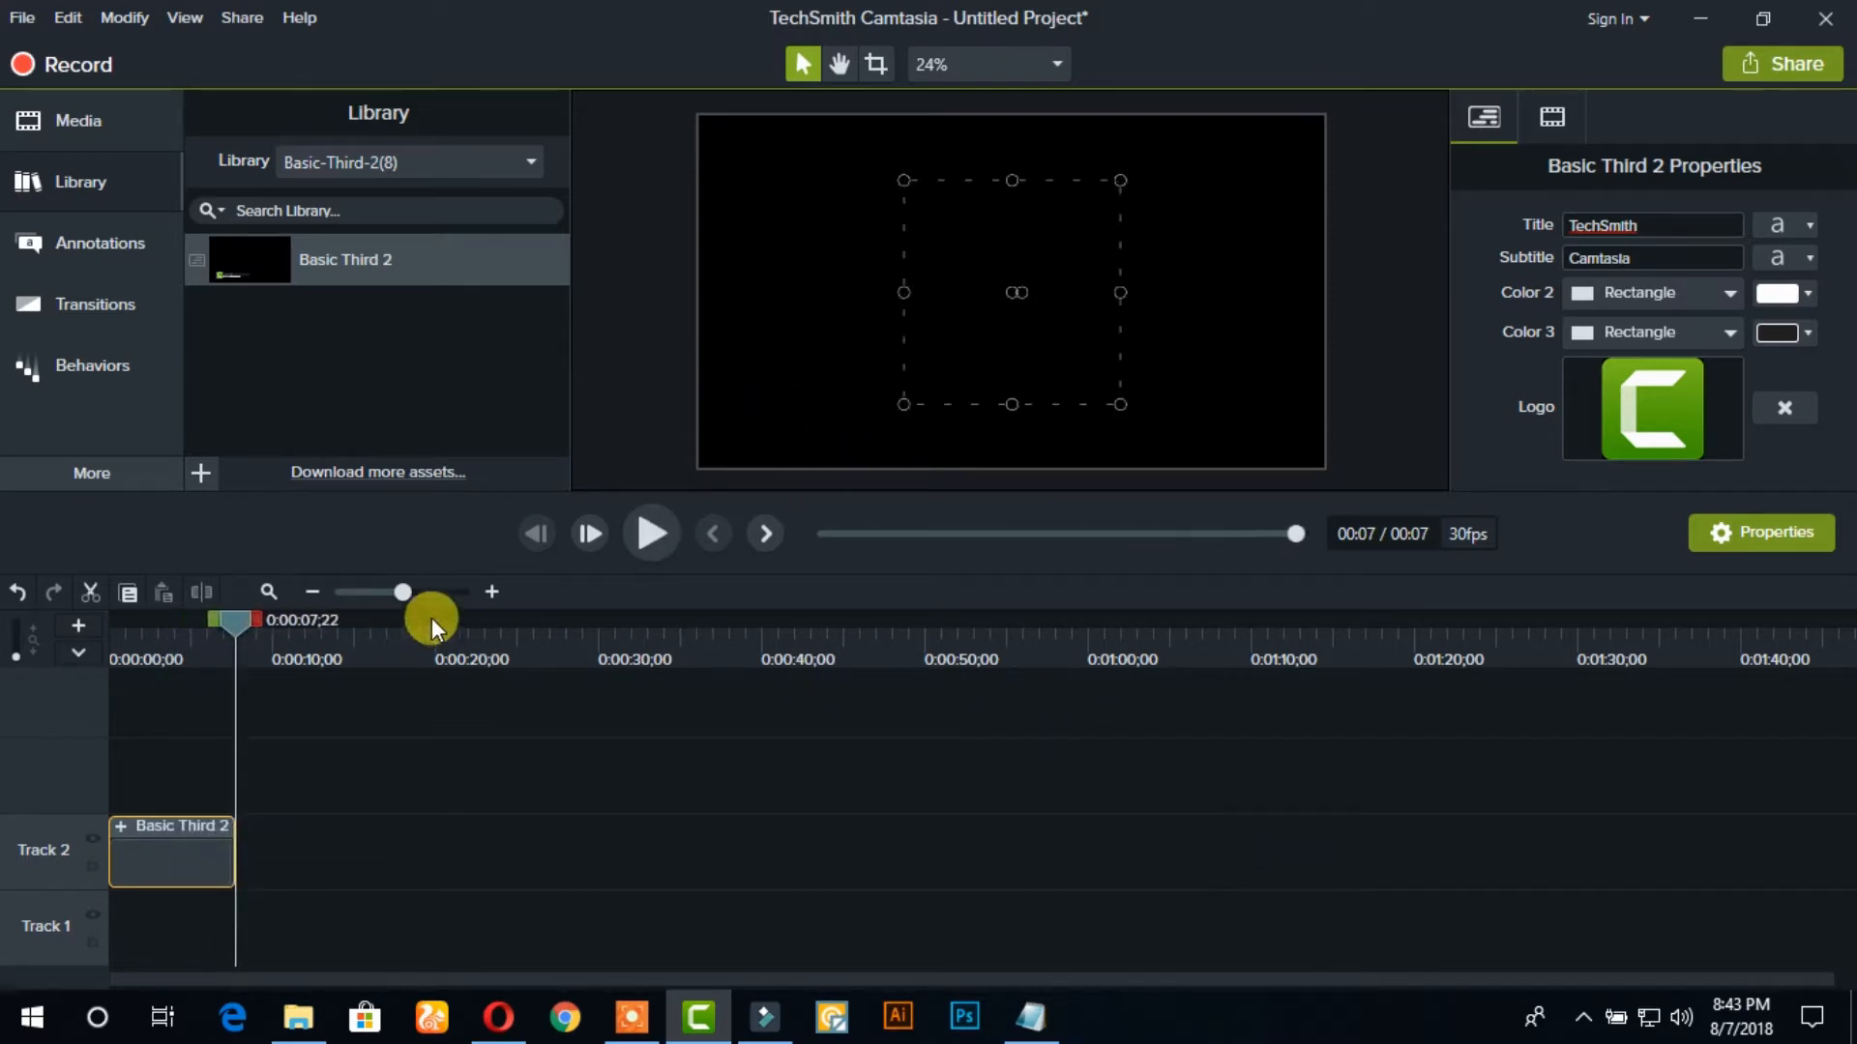
left_click_drag(245, 617, 150, 648)
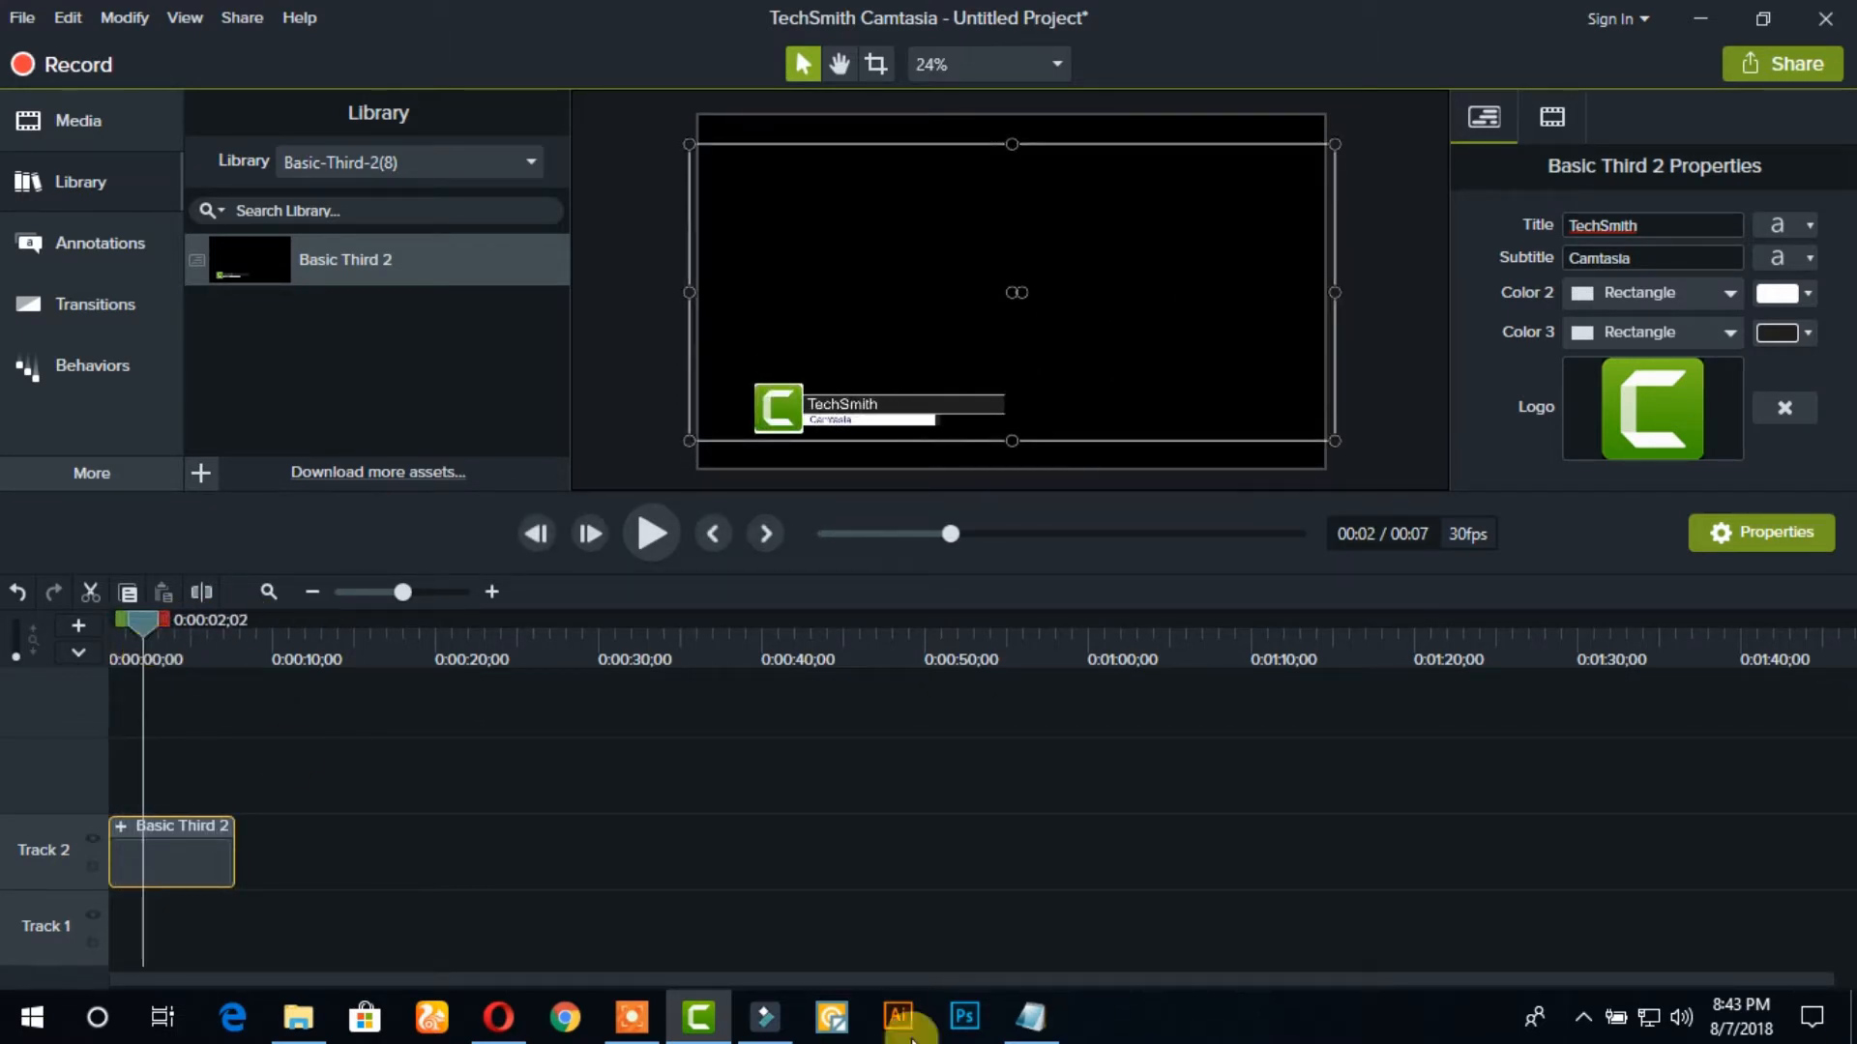
left_click(120, 826)
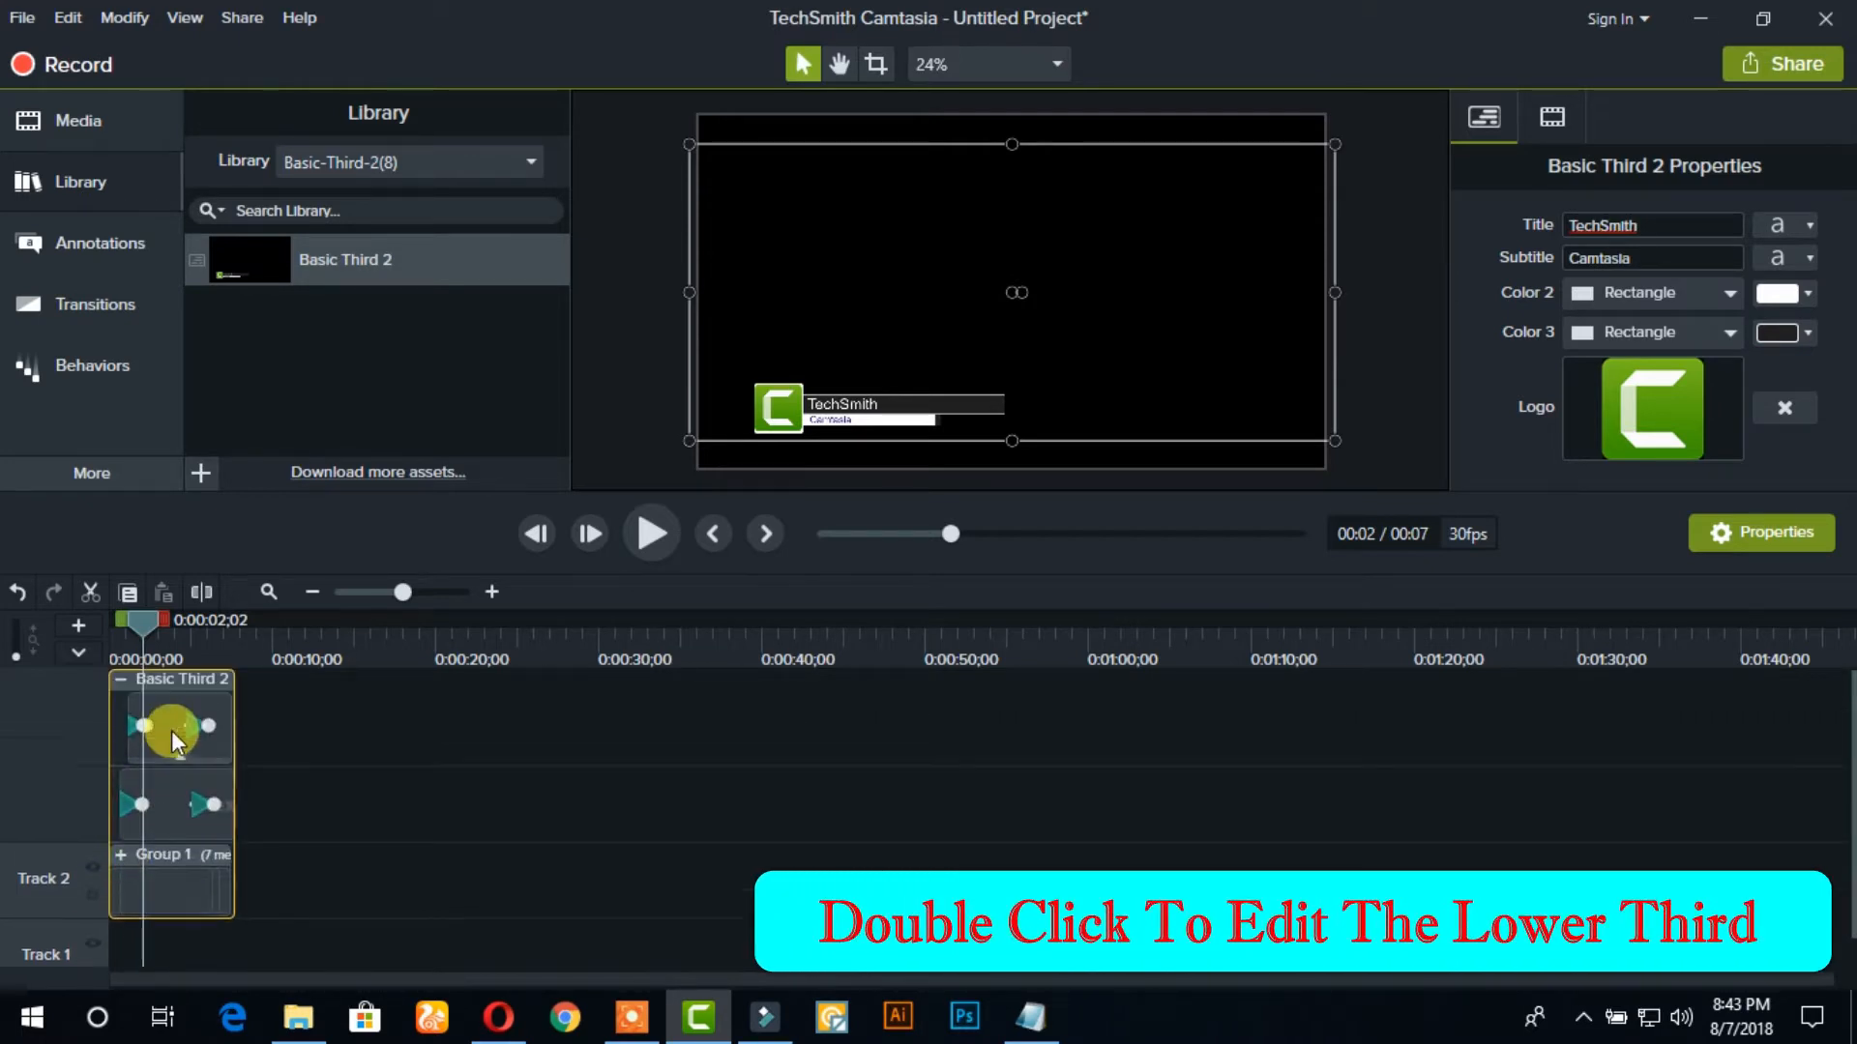
left_click(120, 852)
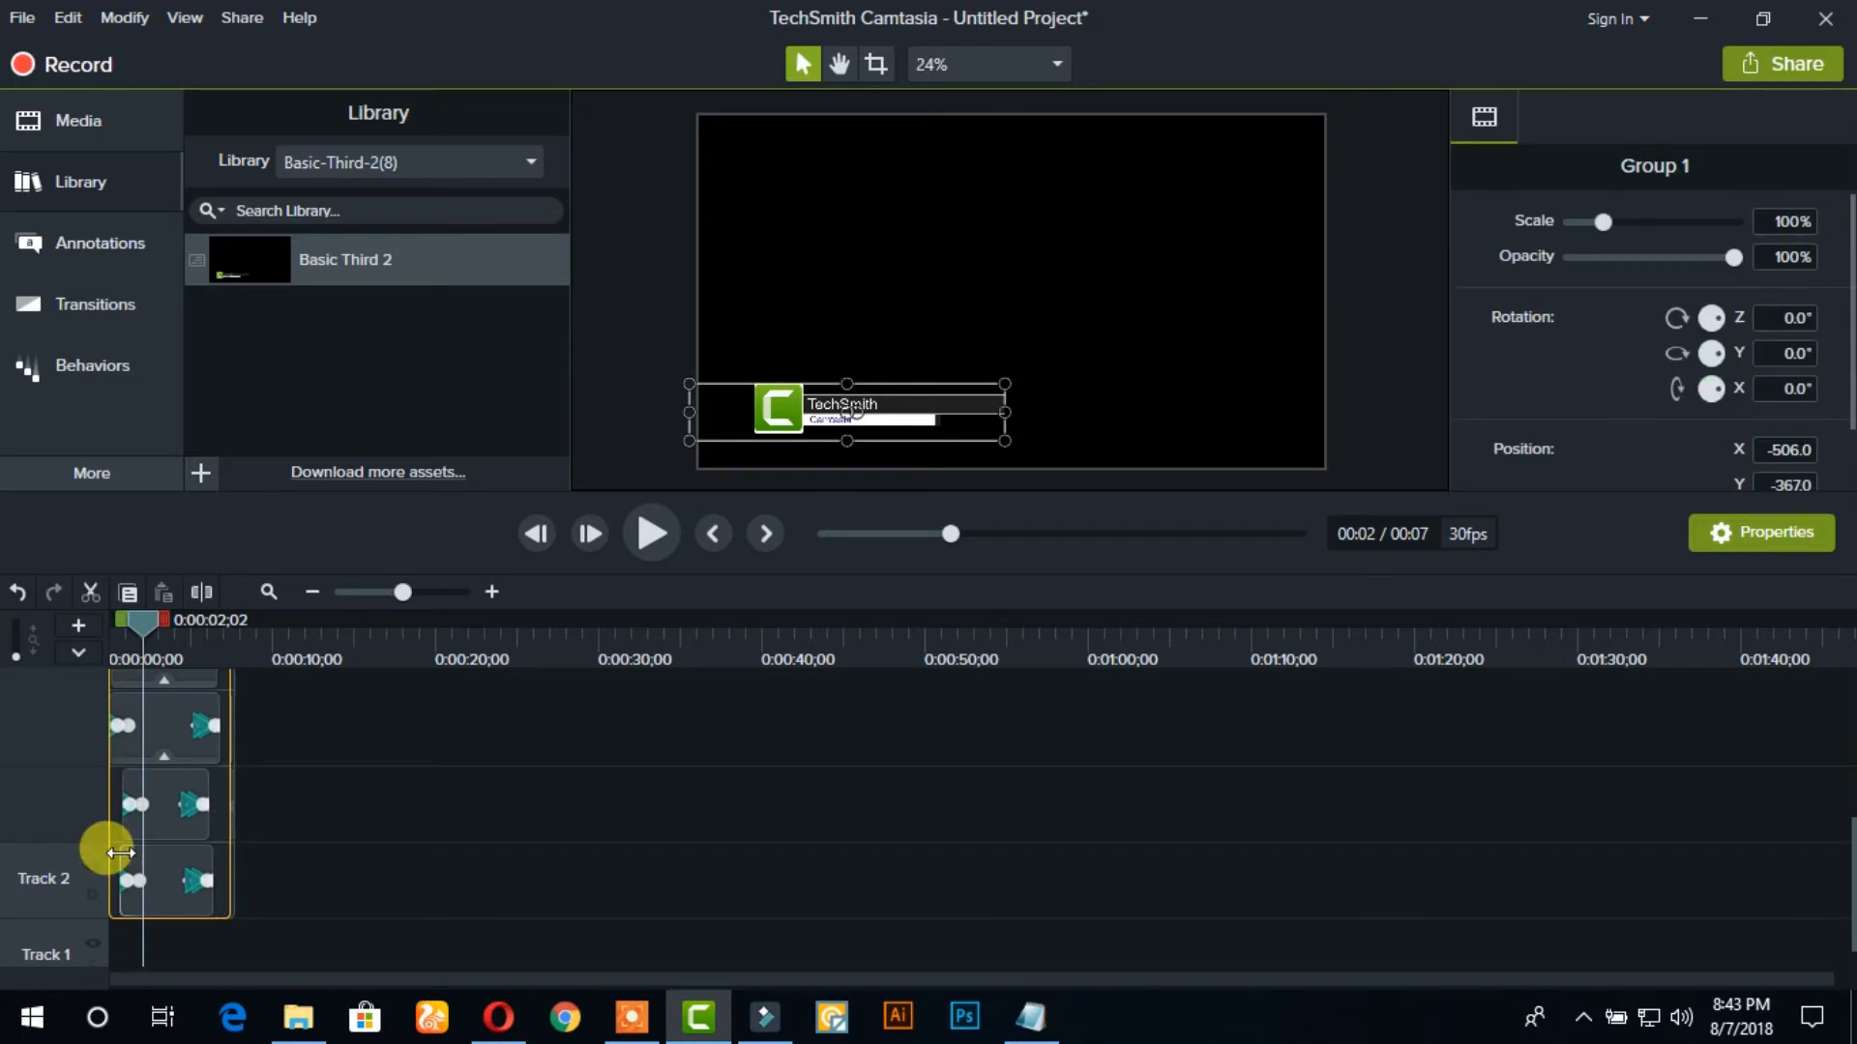
scroll(170, 825, "up", 5)
Update the Camtasia_512 logo media inside Group 1 with the Attw-2018 image from the Desktop
left_click(161, 753)
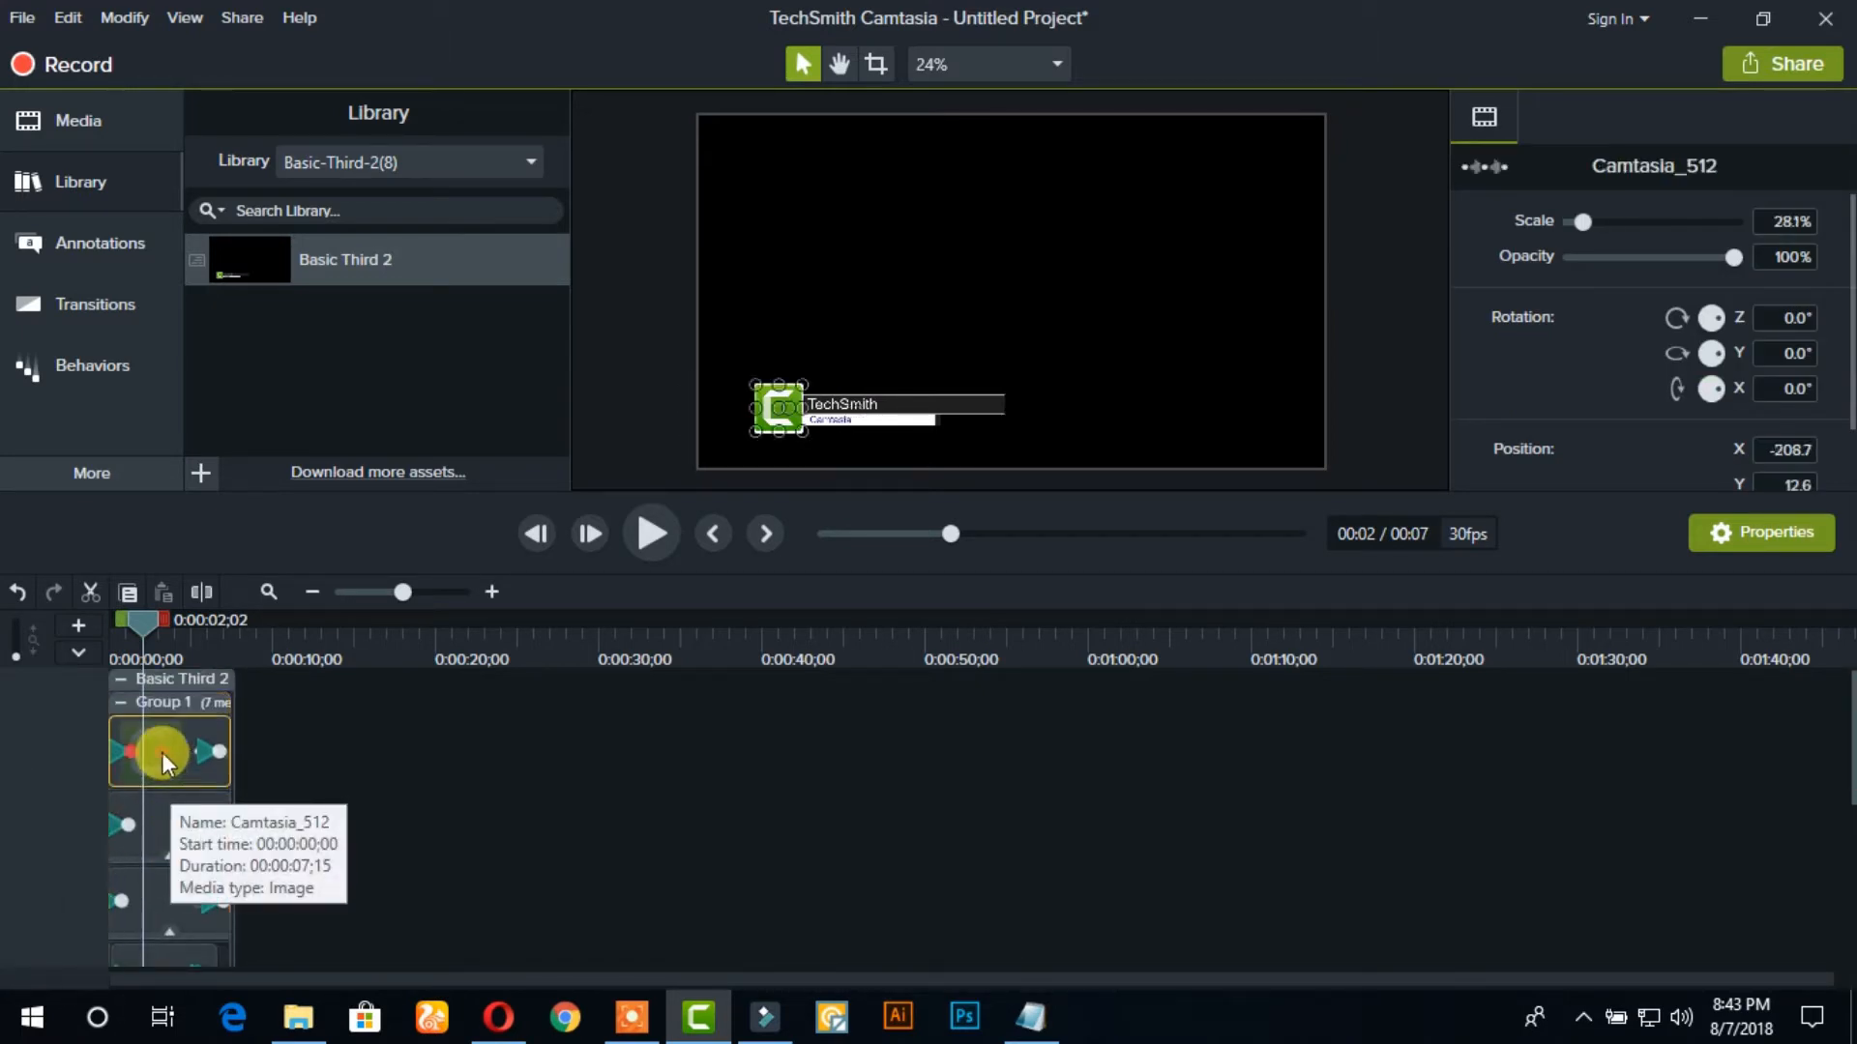
right_click(161, 752)
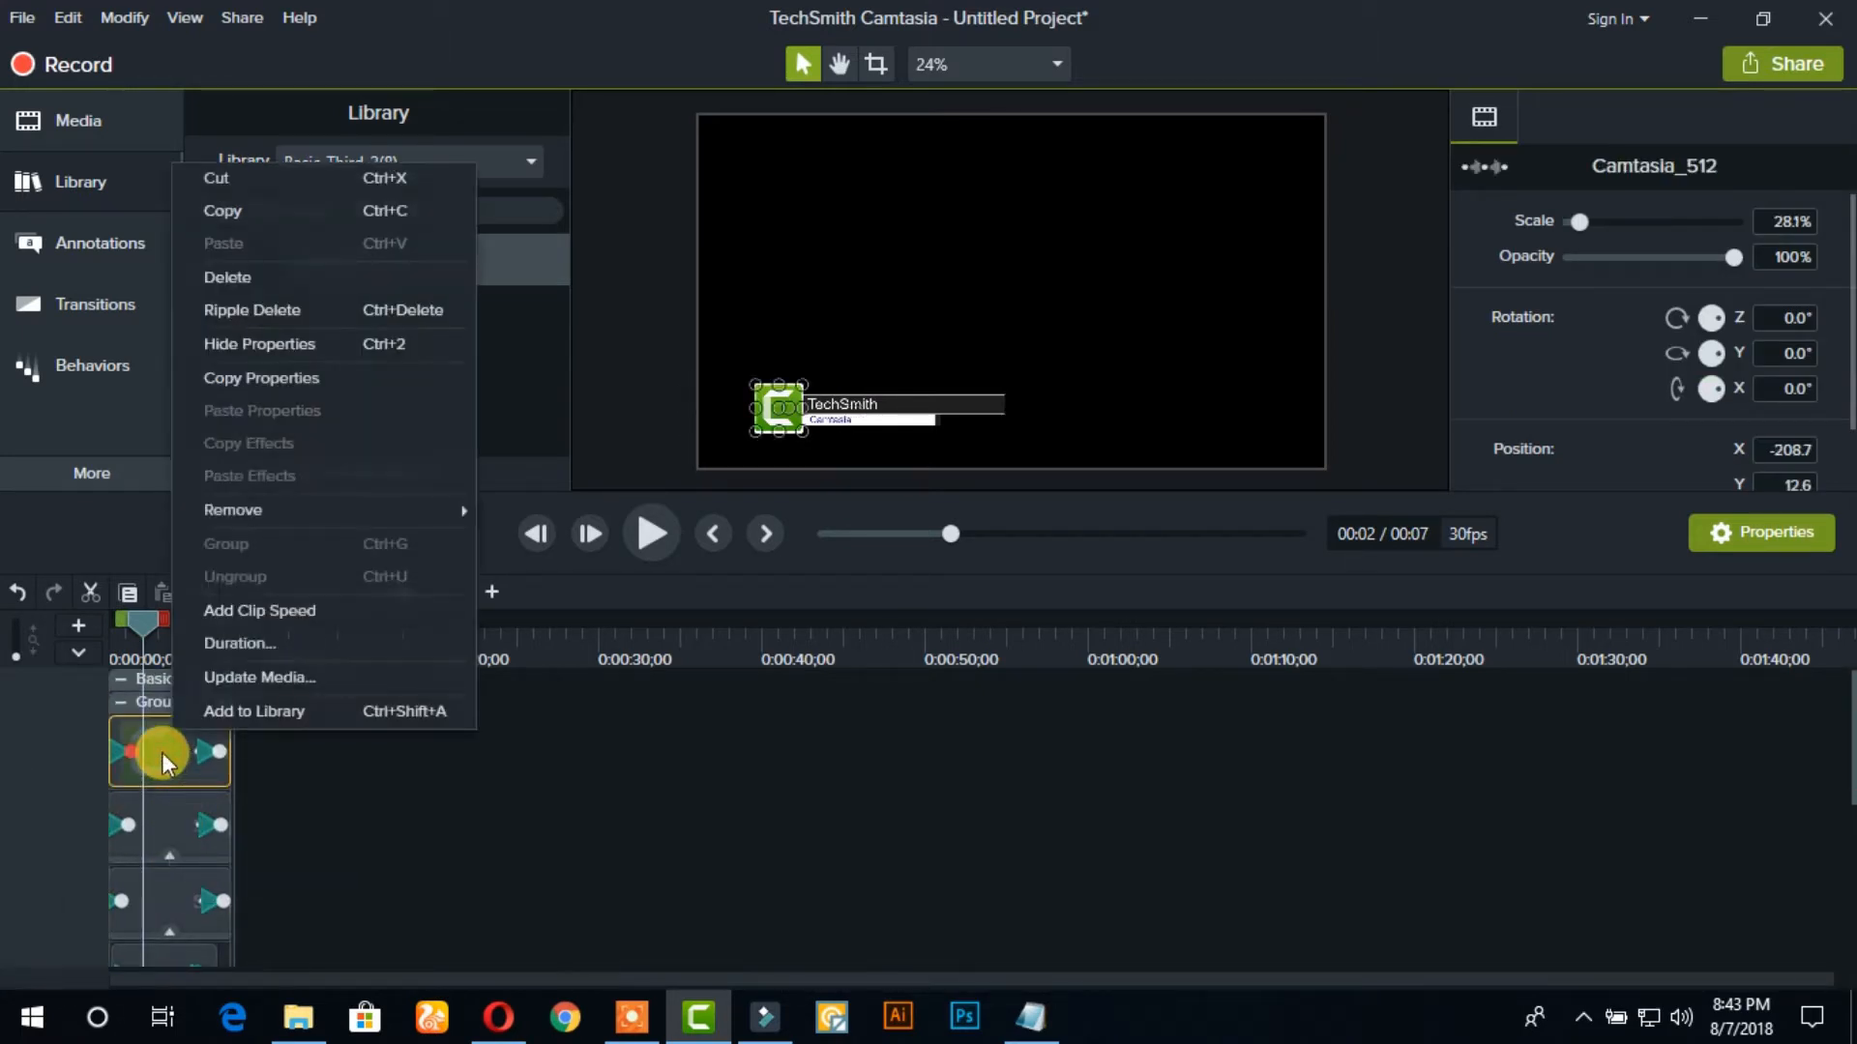
left_click(317, 683)
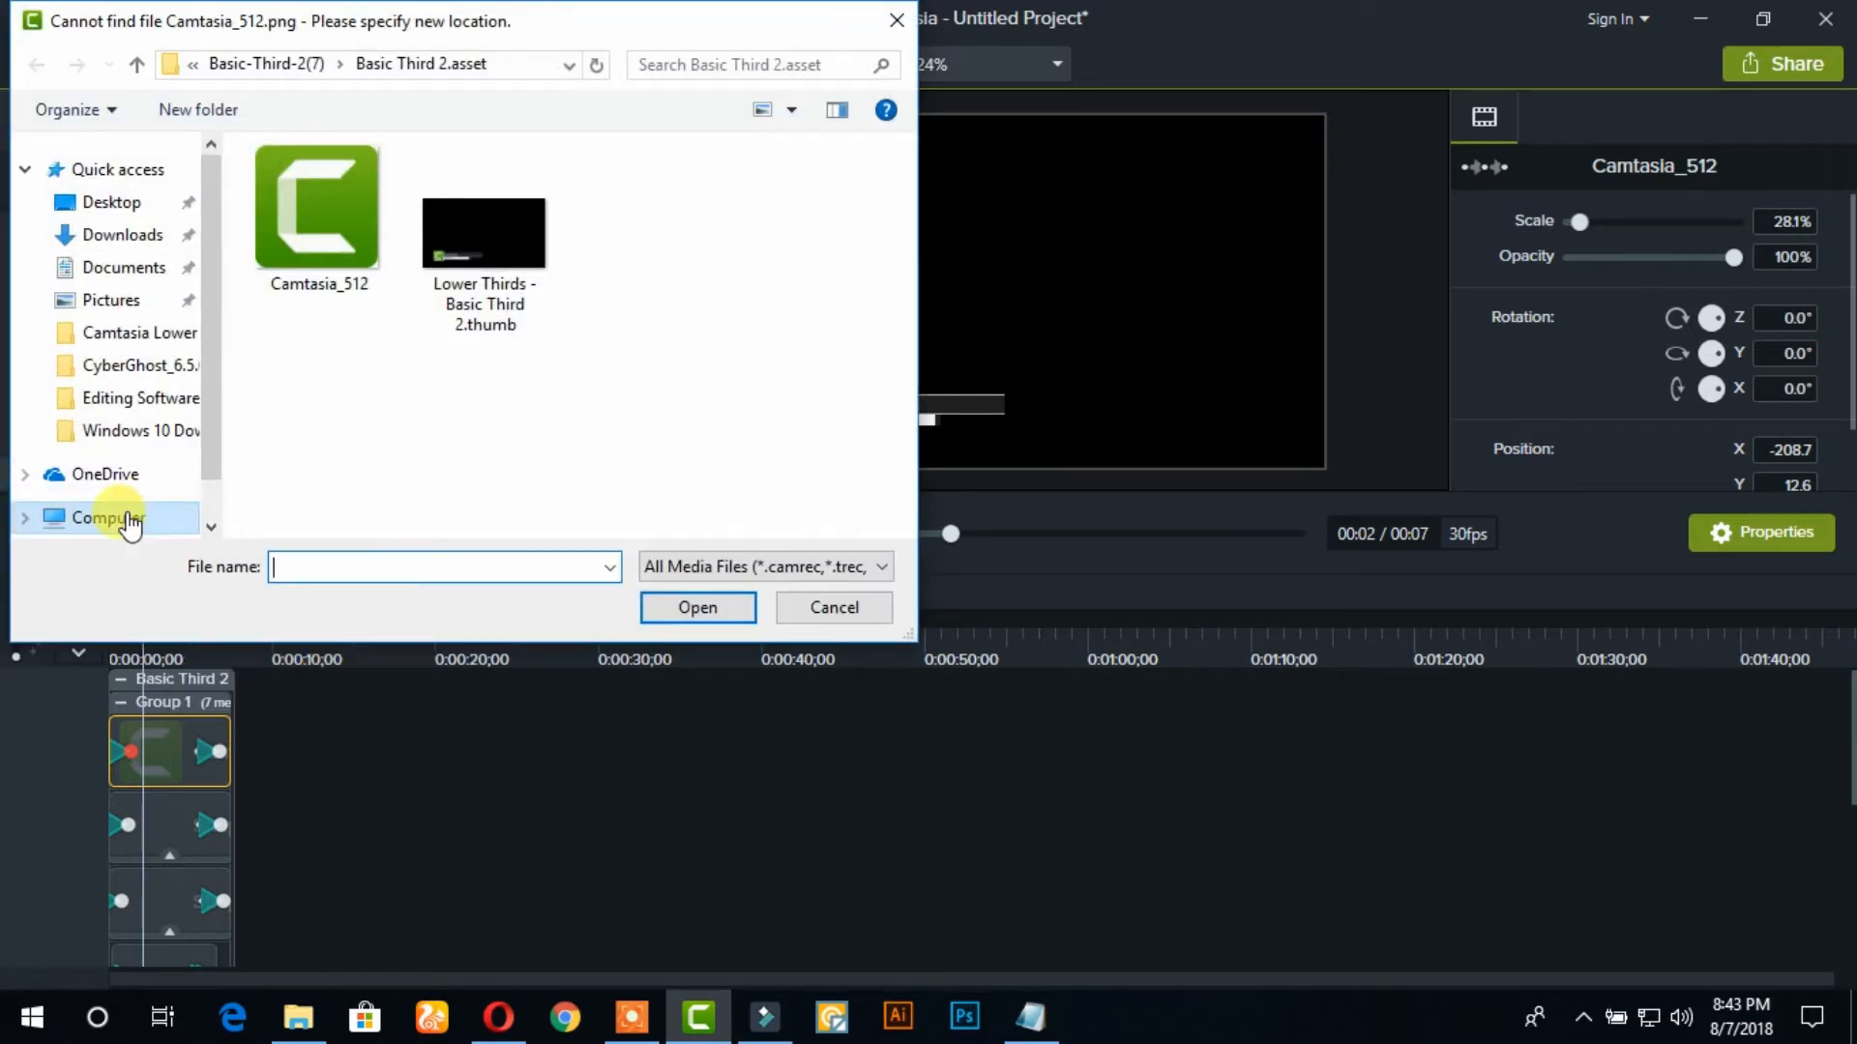
left_click(99, 201)
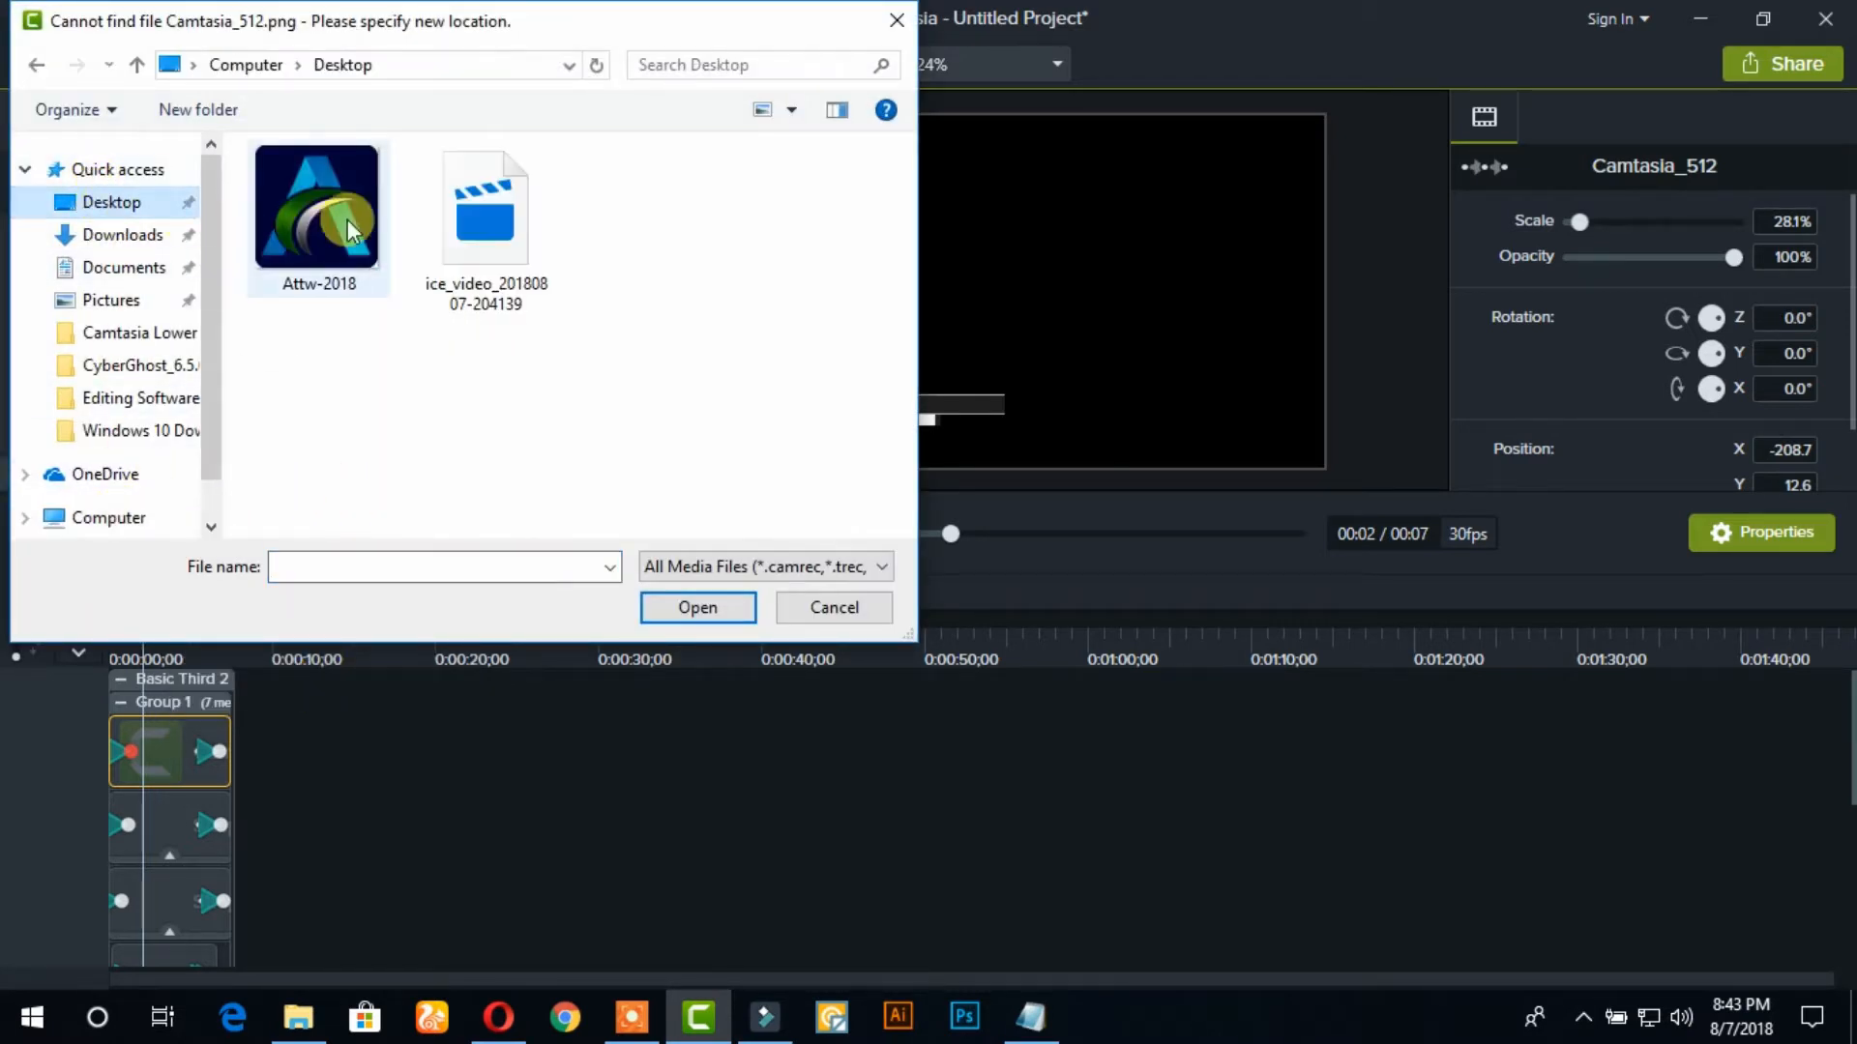
left_click(299, 205)
left_click(693, 611)
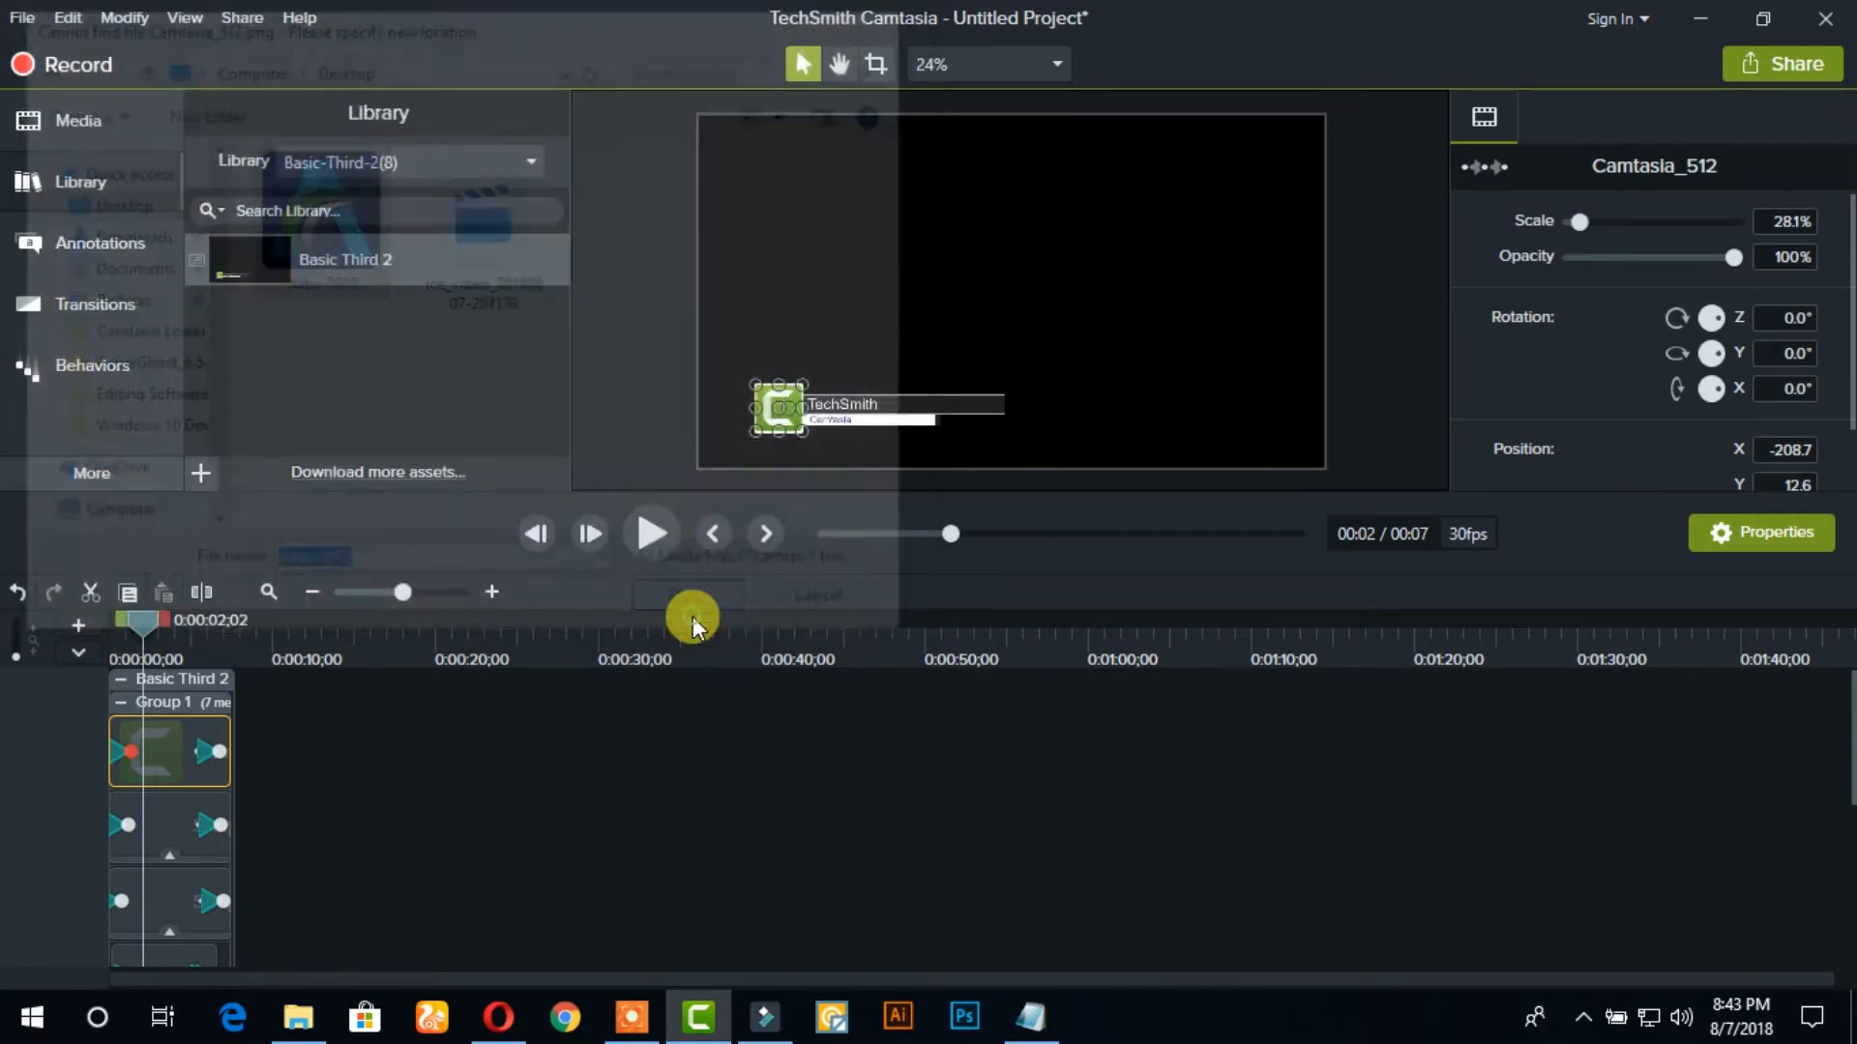
Nudge the Attw-2018 logo within its white frame to a position of about X -207.3, Y 11.3
left_click(1028, 68)
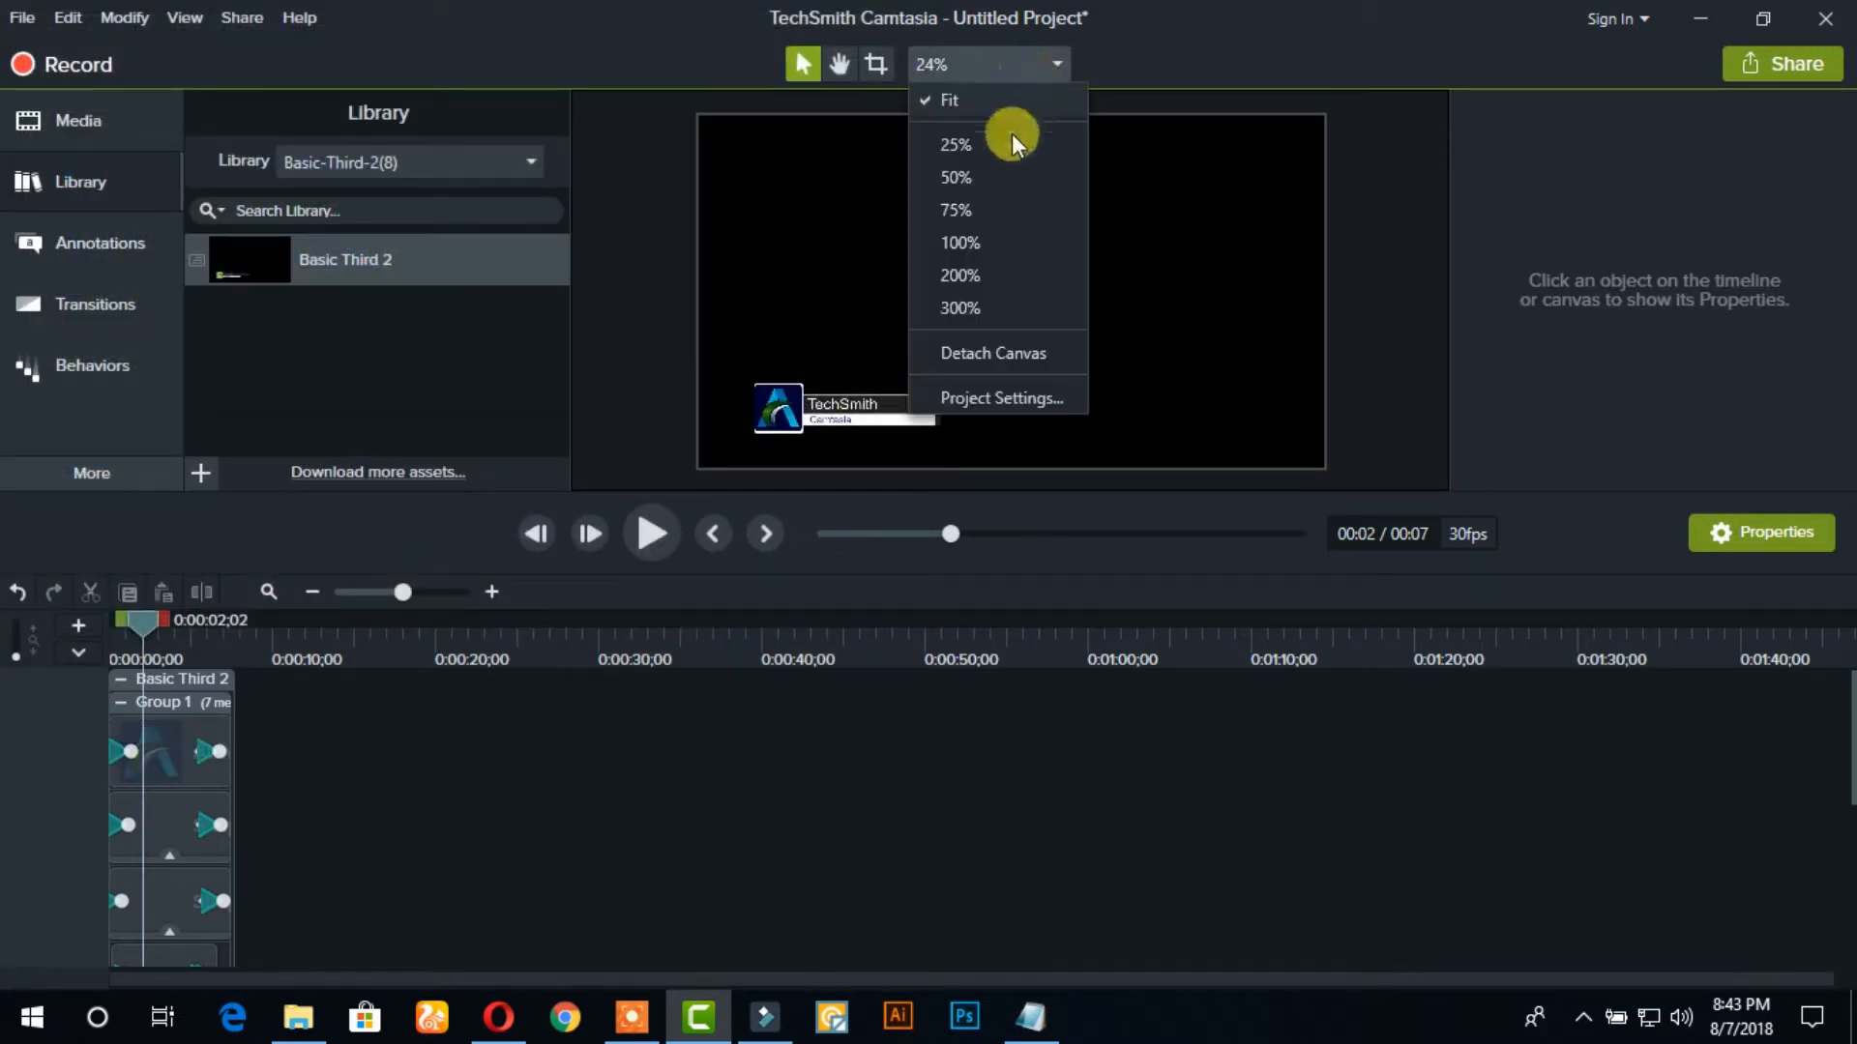
left_click(960, 205)
left_click(837, 64)
left_click_drag(937, 314, 1161, 225)
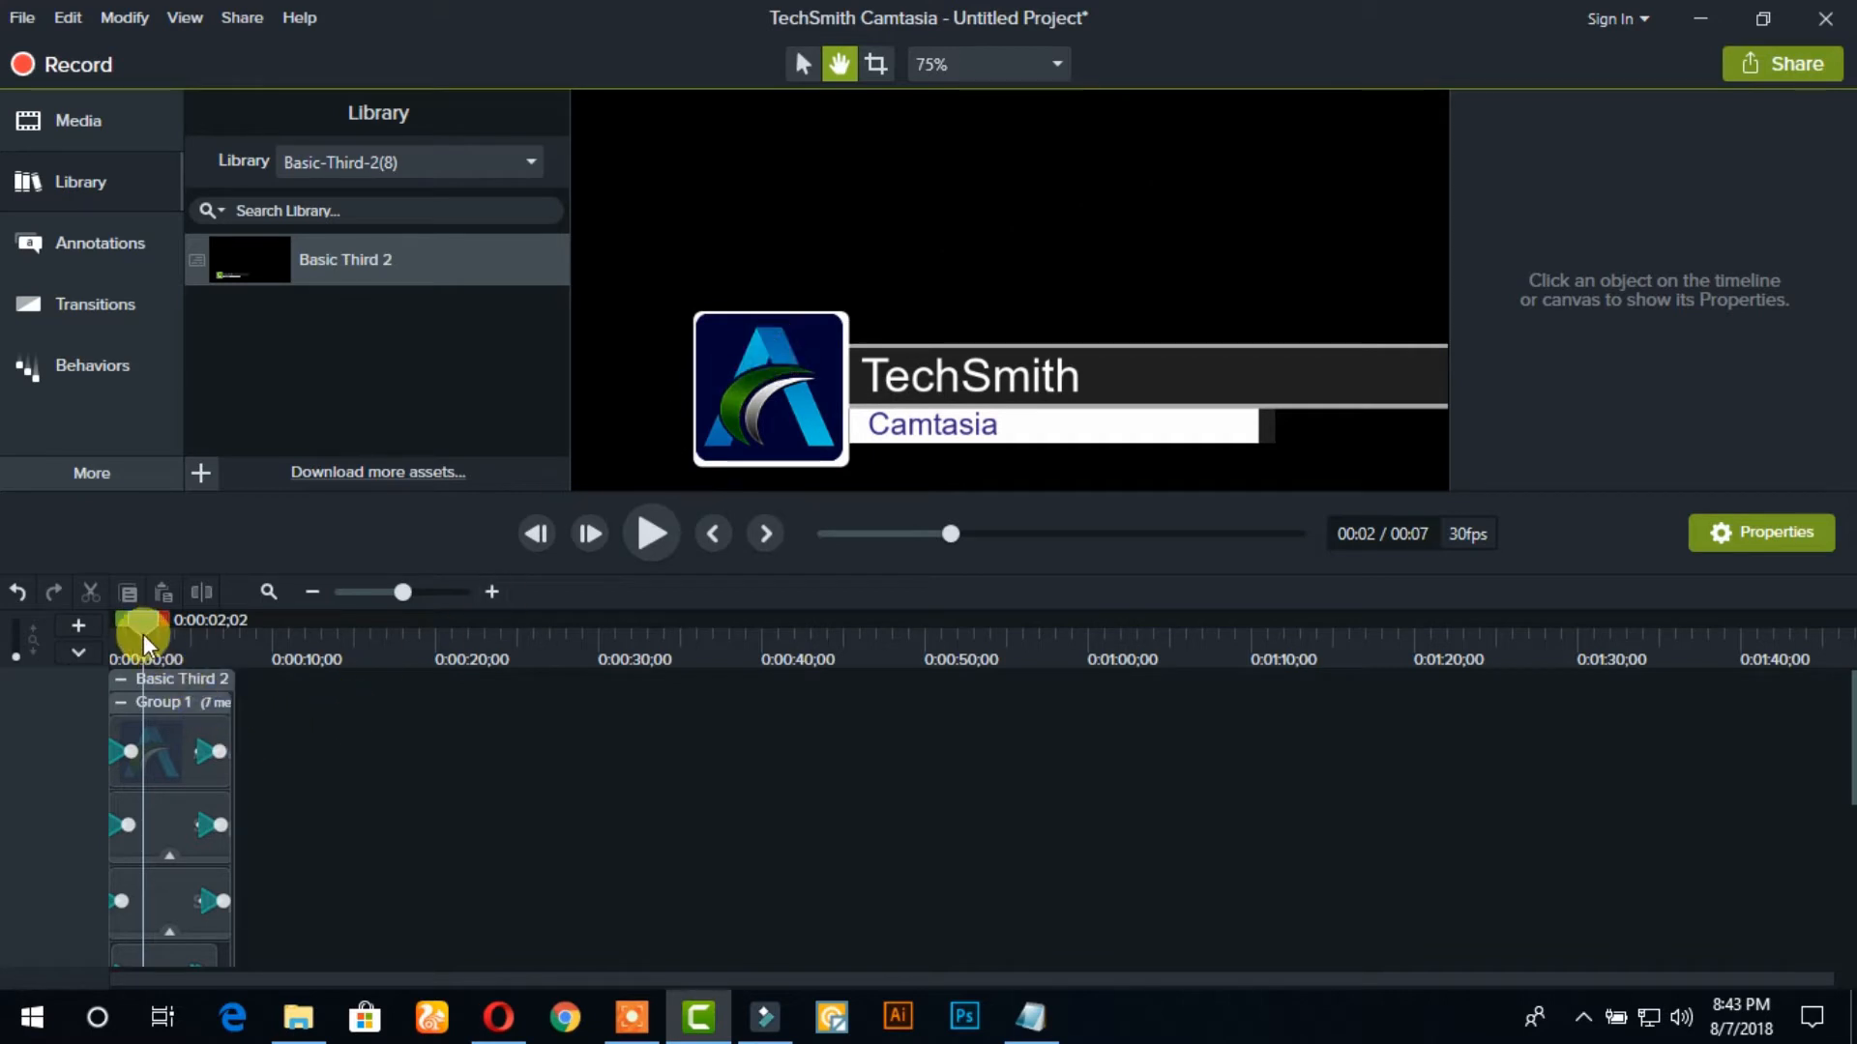
left_click_drag(143, 627, 146, 627)
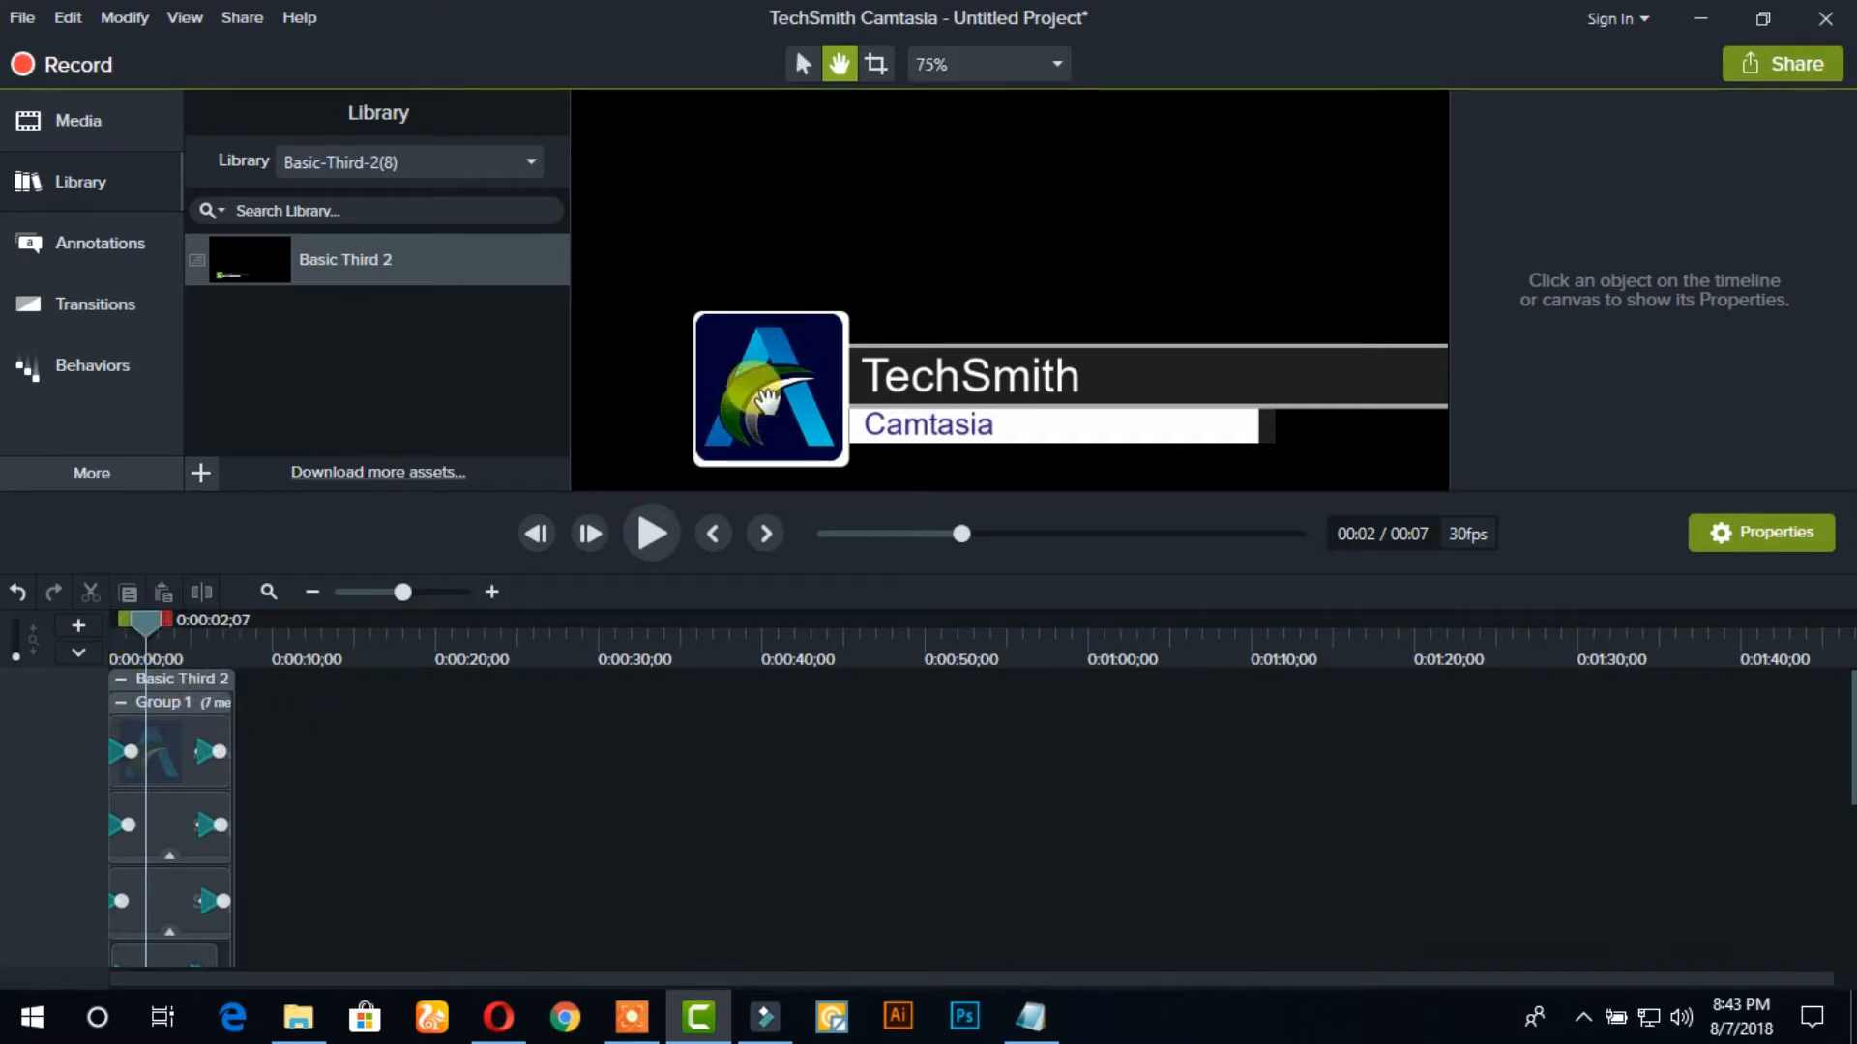
left_click(798, 67)
left_click(744, 382)
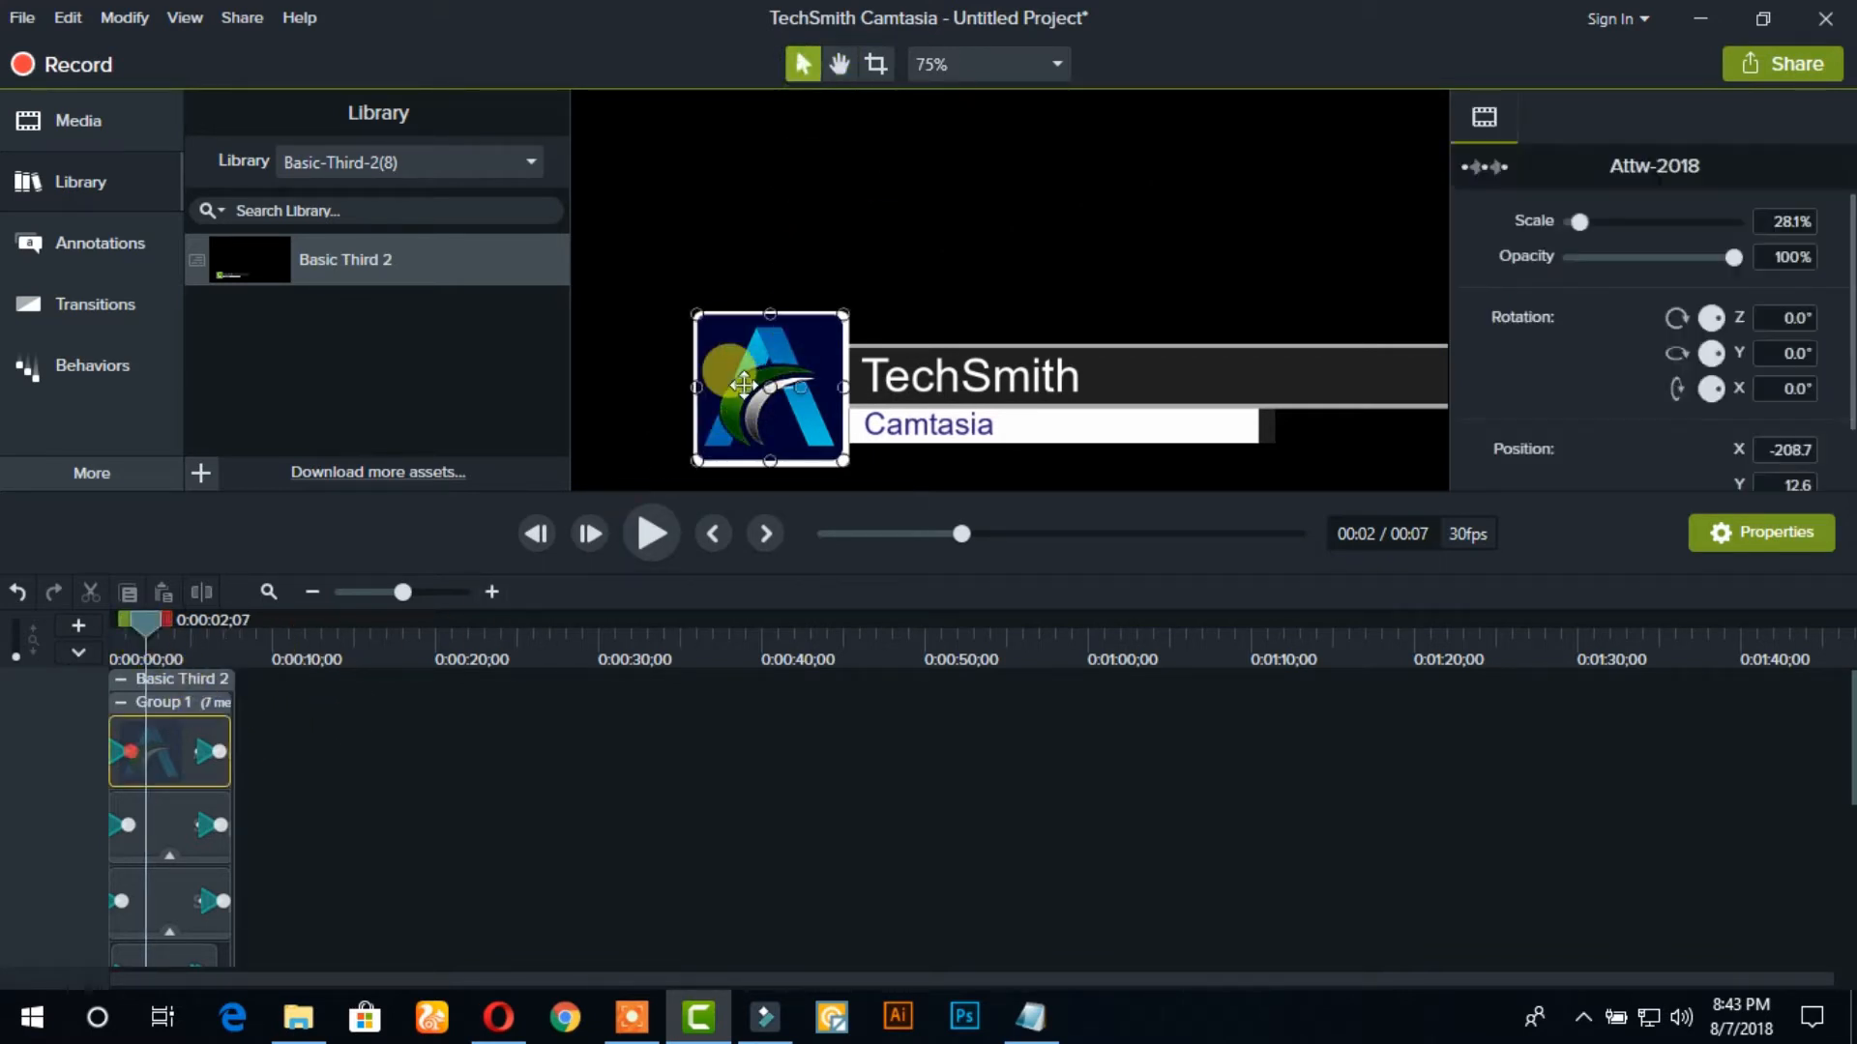
left_click_drag(742, 385, 746, 385)
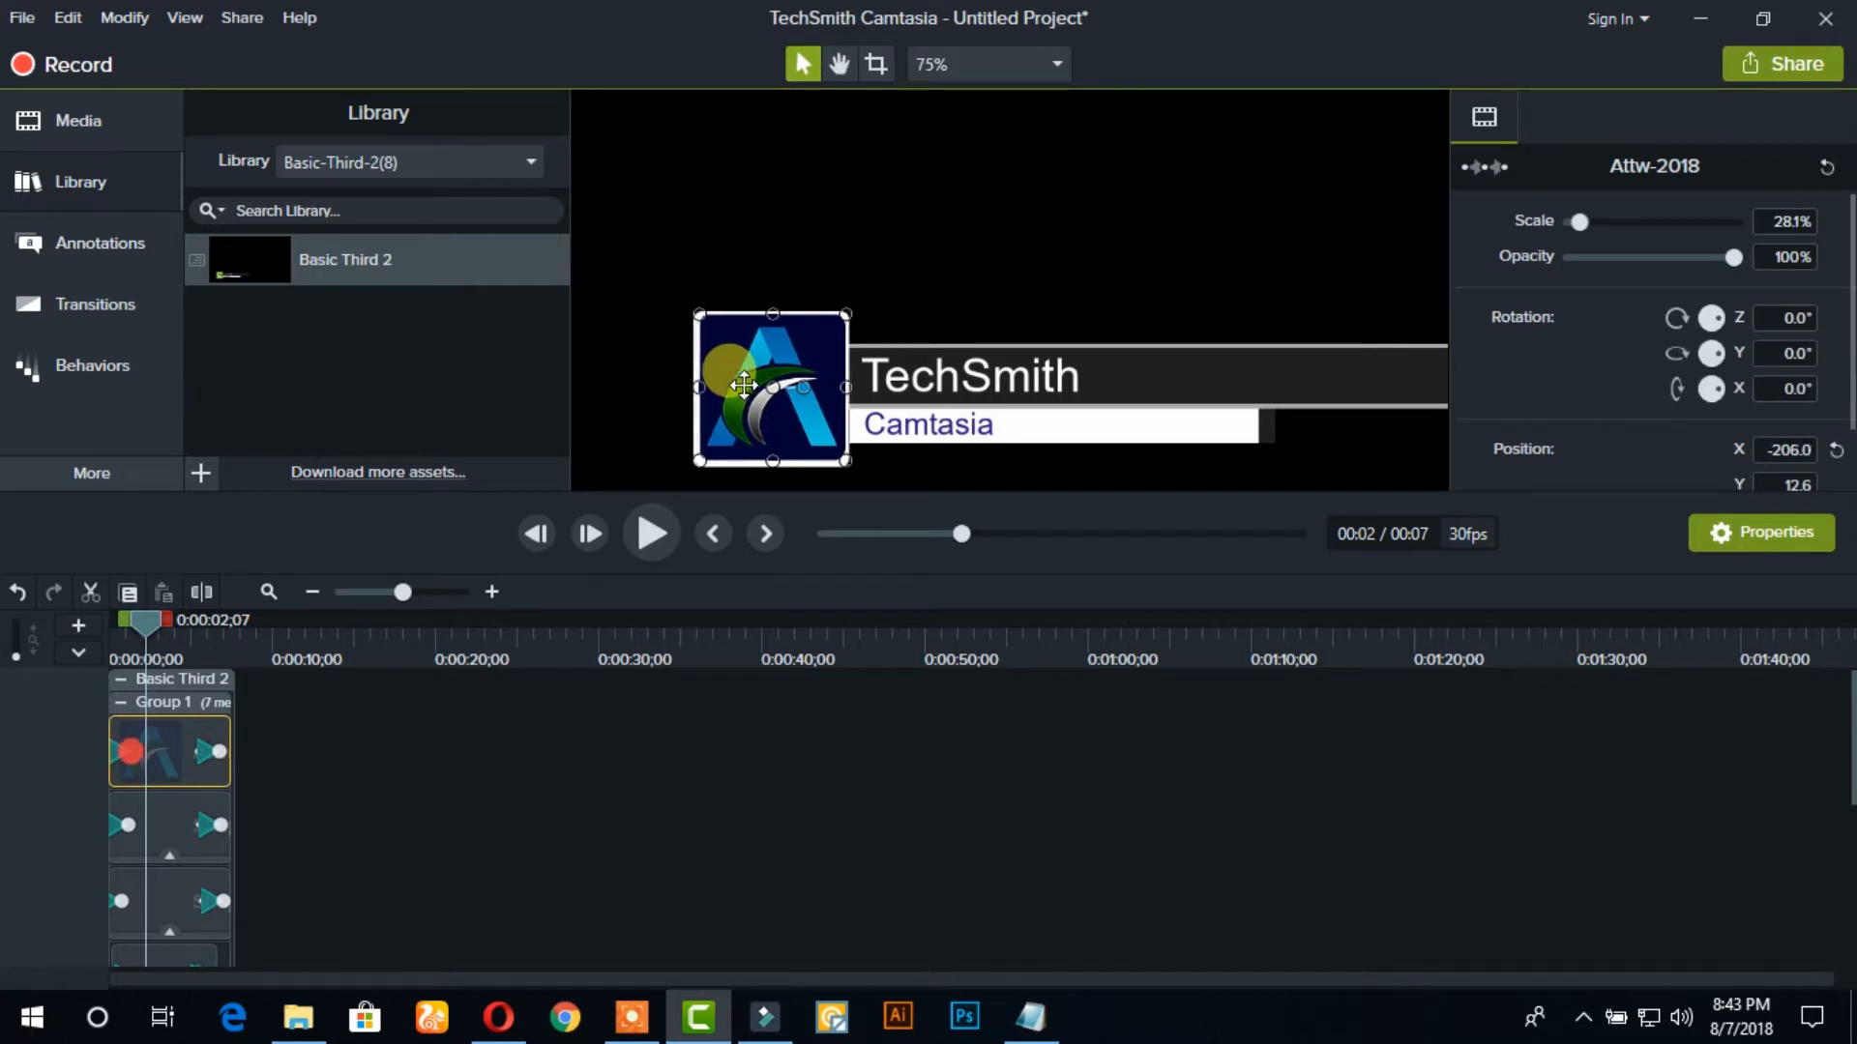
key("ctrl+z")
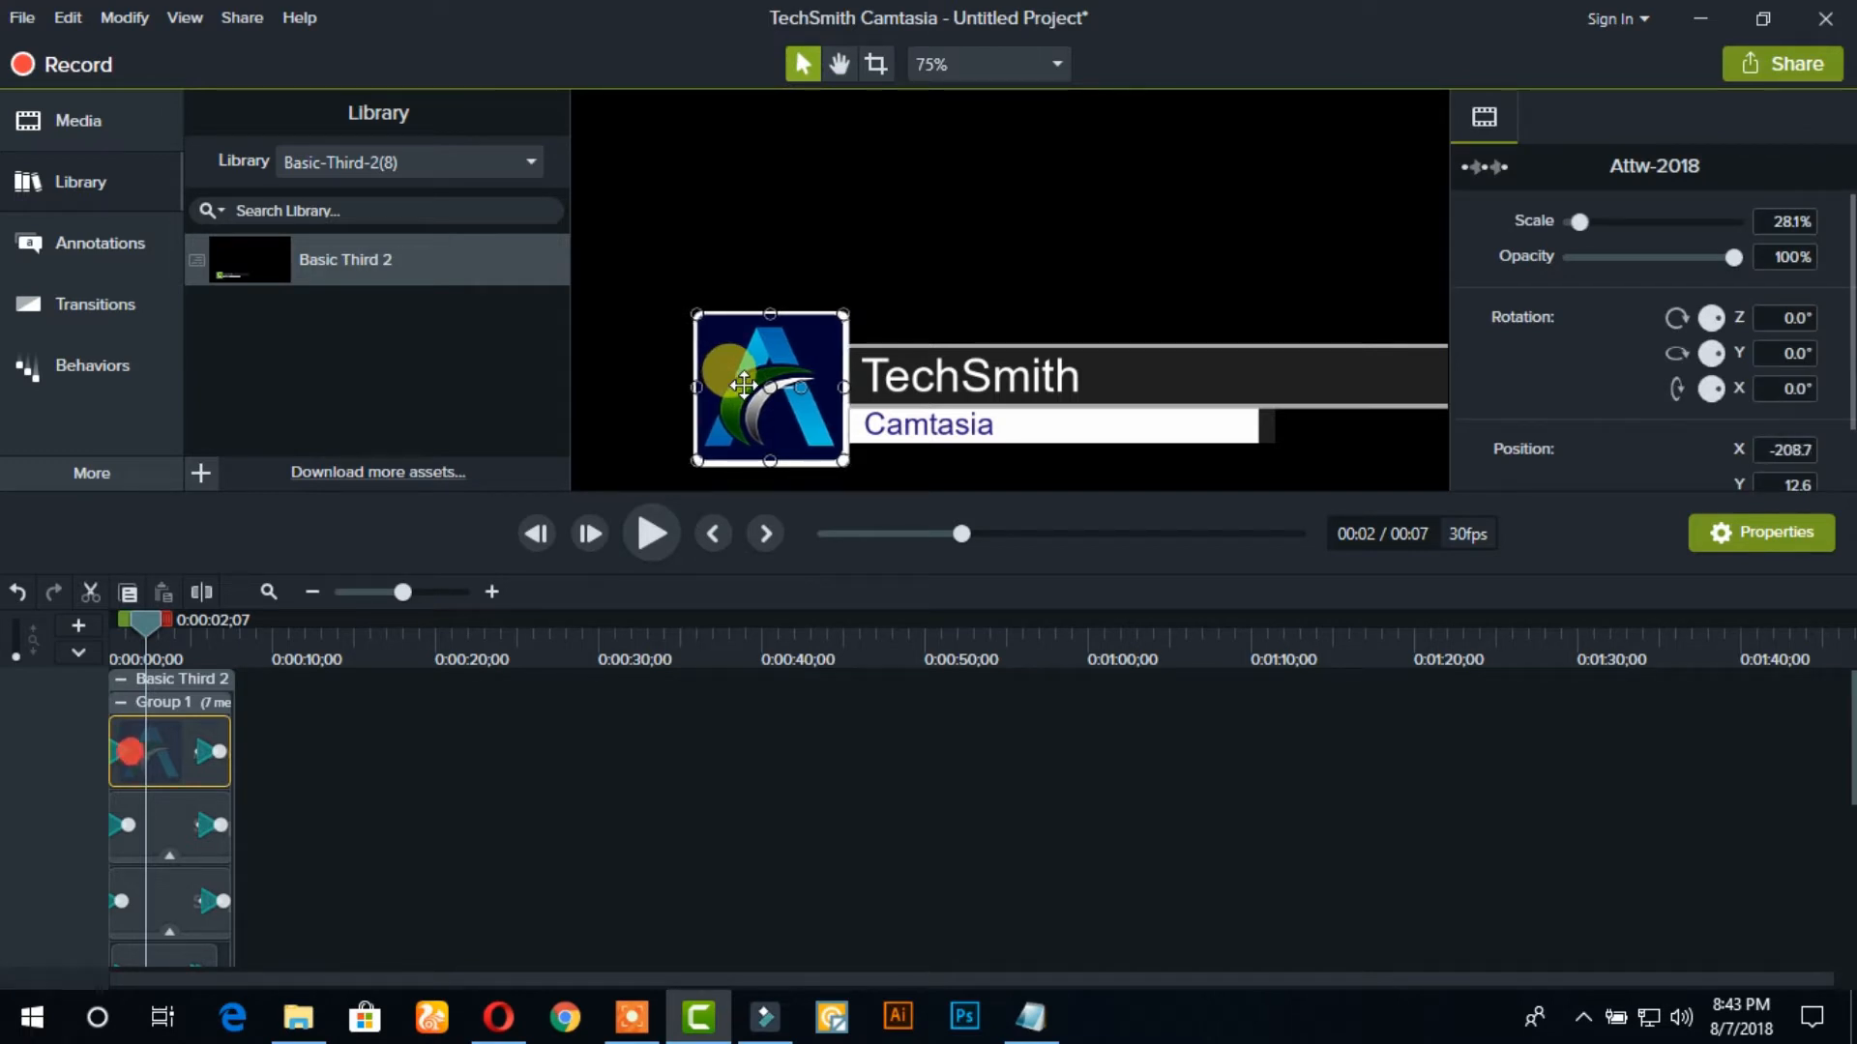
left_click_drag(743, 385, 745, 385)
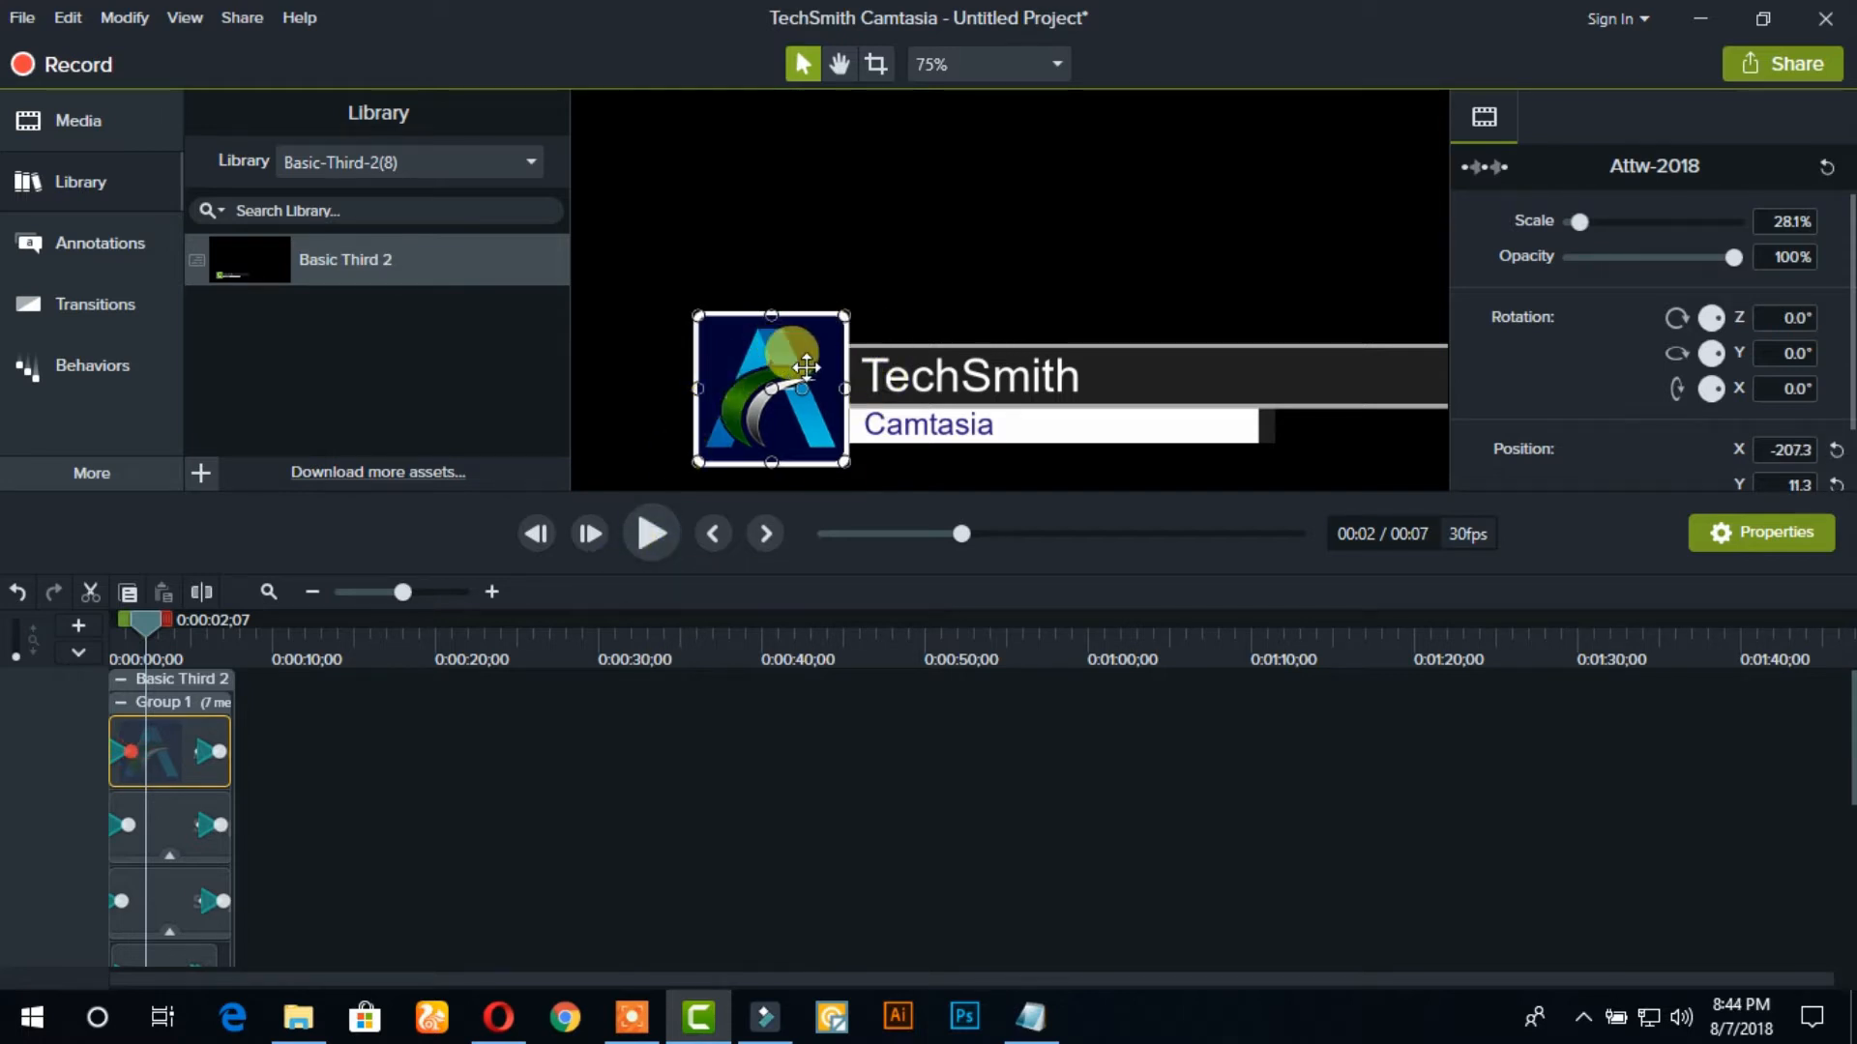
Replace the lower third's title text TechSmith with ALL TIPS AND TRICKS
left_click(983, 381)
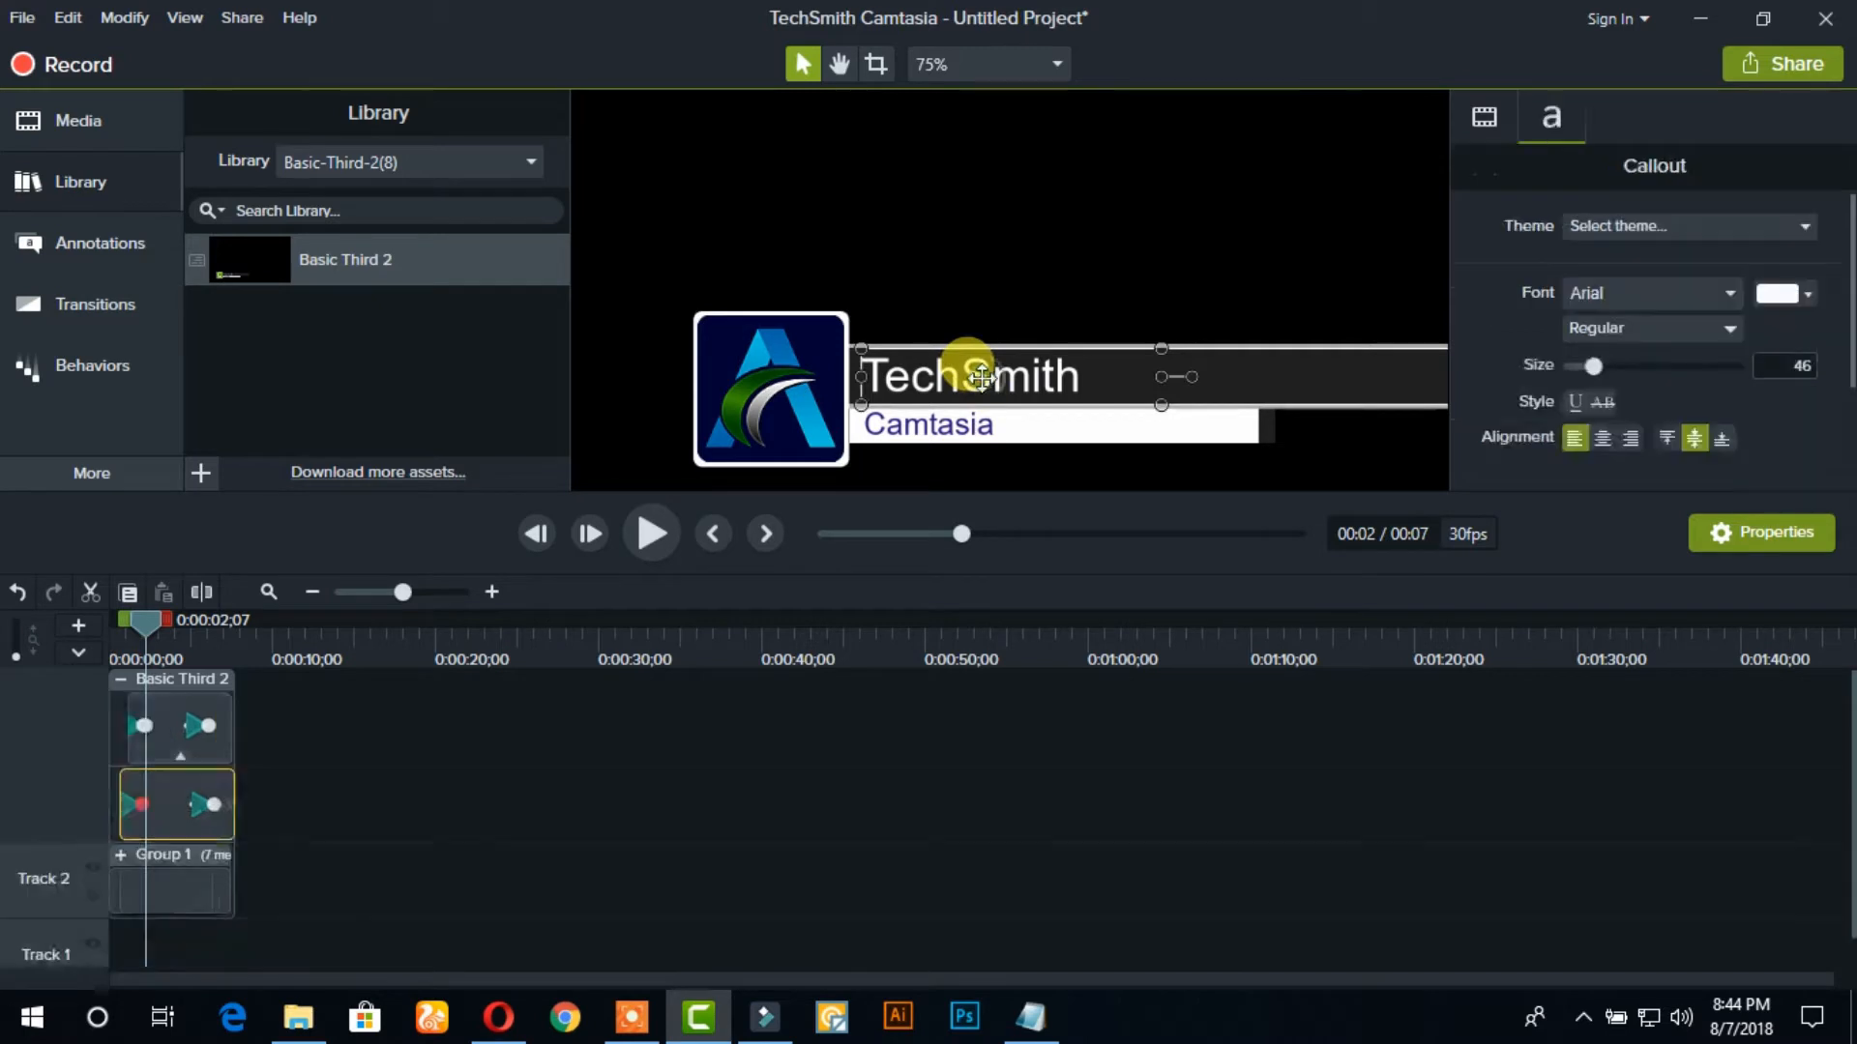
double_click(1087, 376)
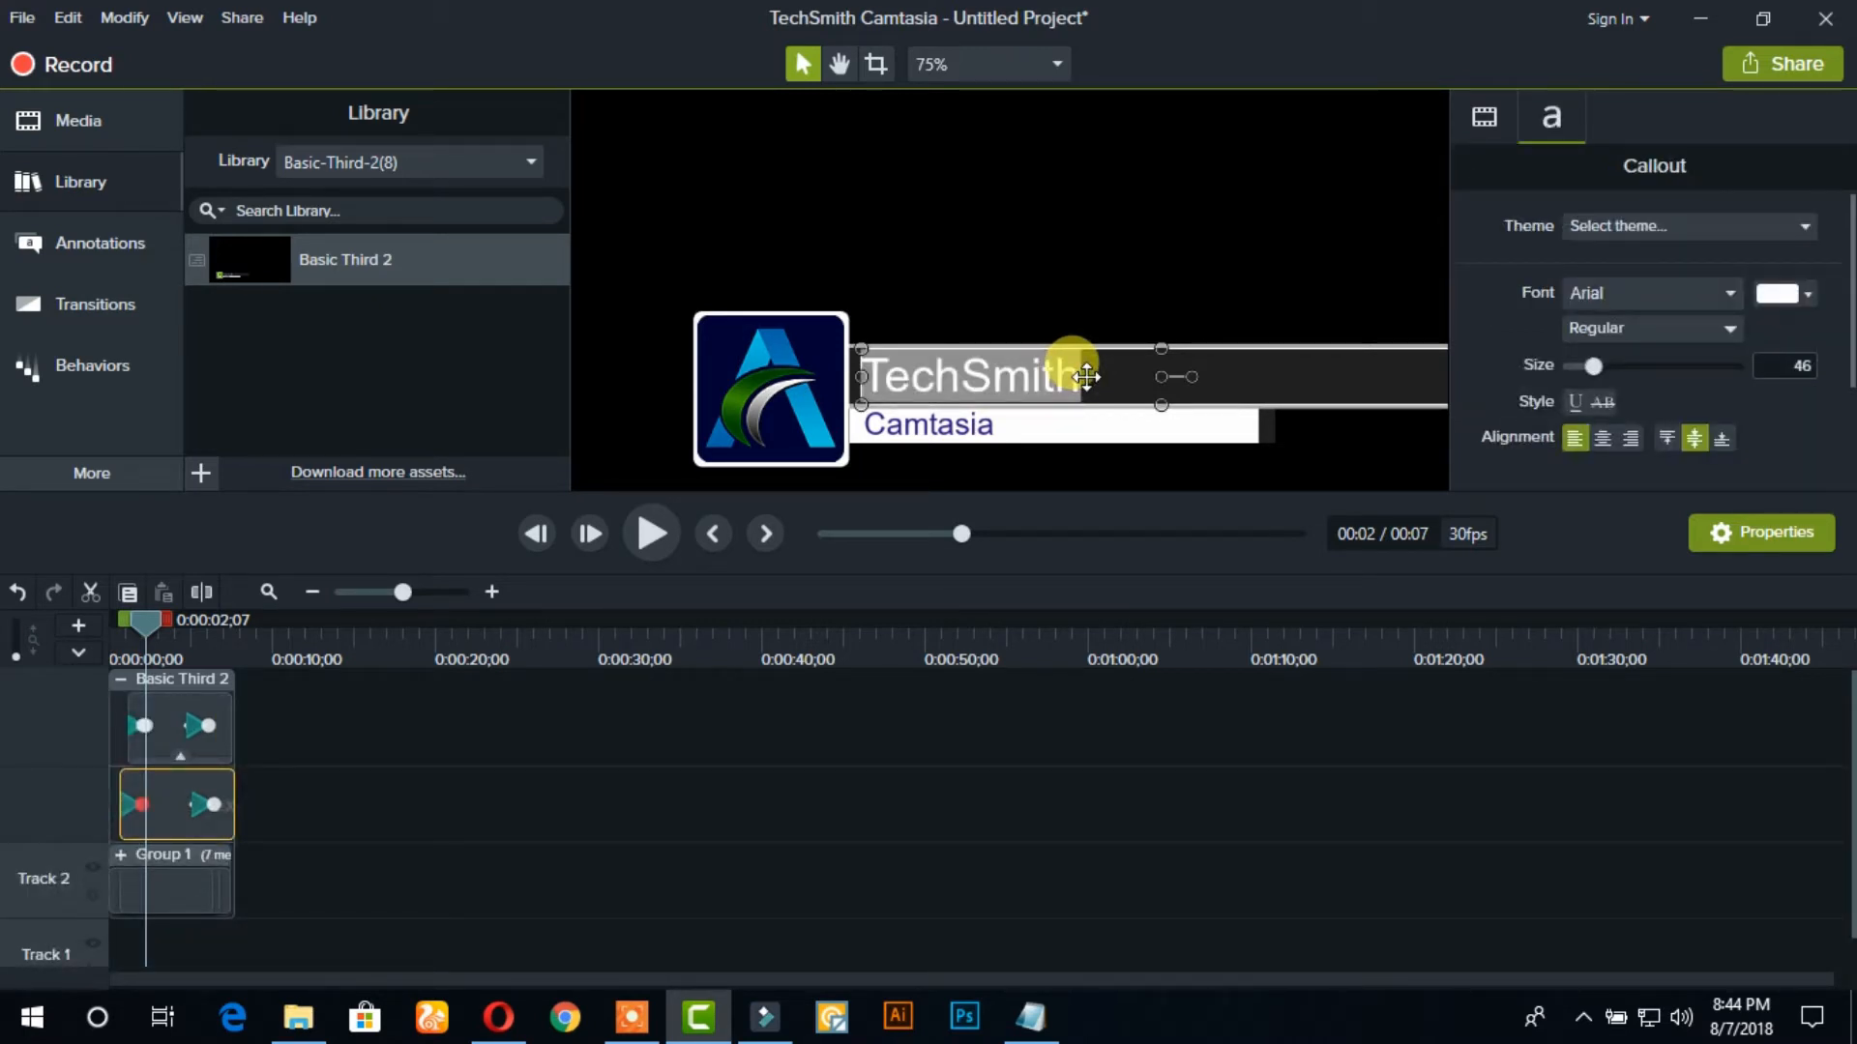
type("AKK")
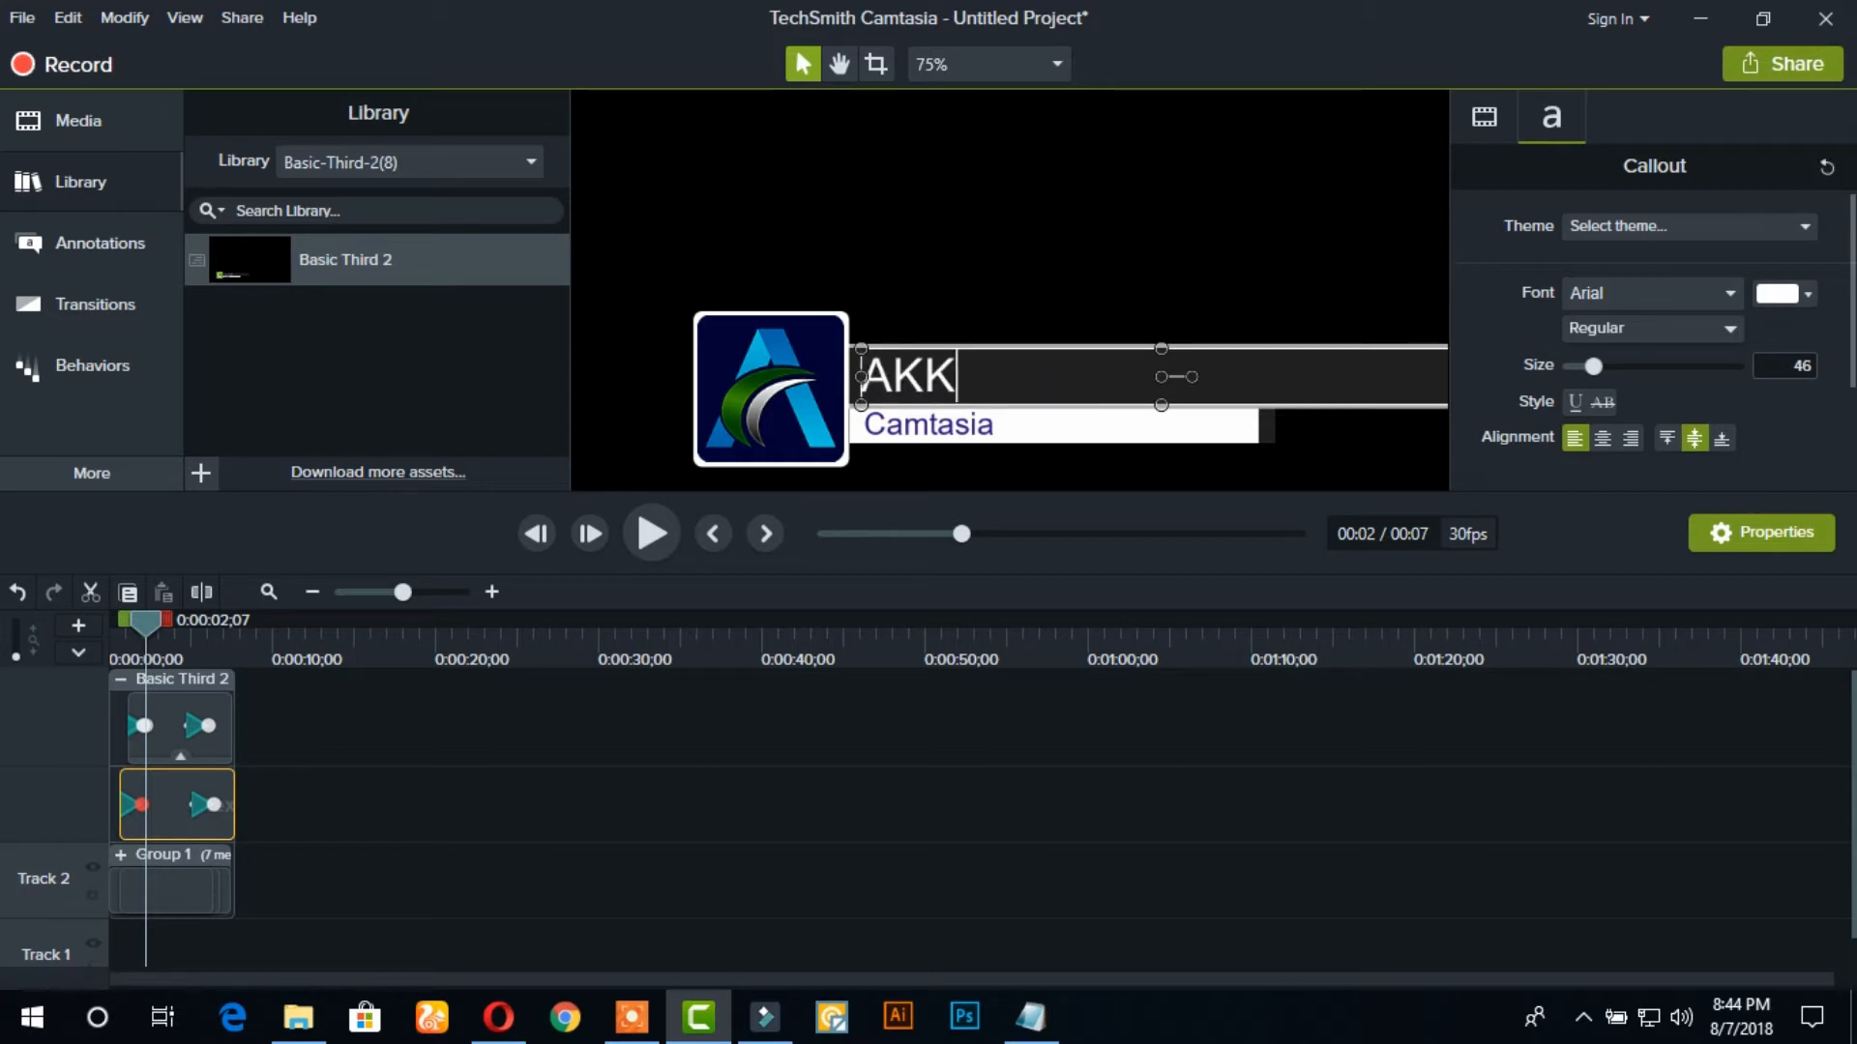
key("BackSpace")
key("BackSpace")
type("LL TIPS")
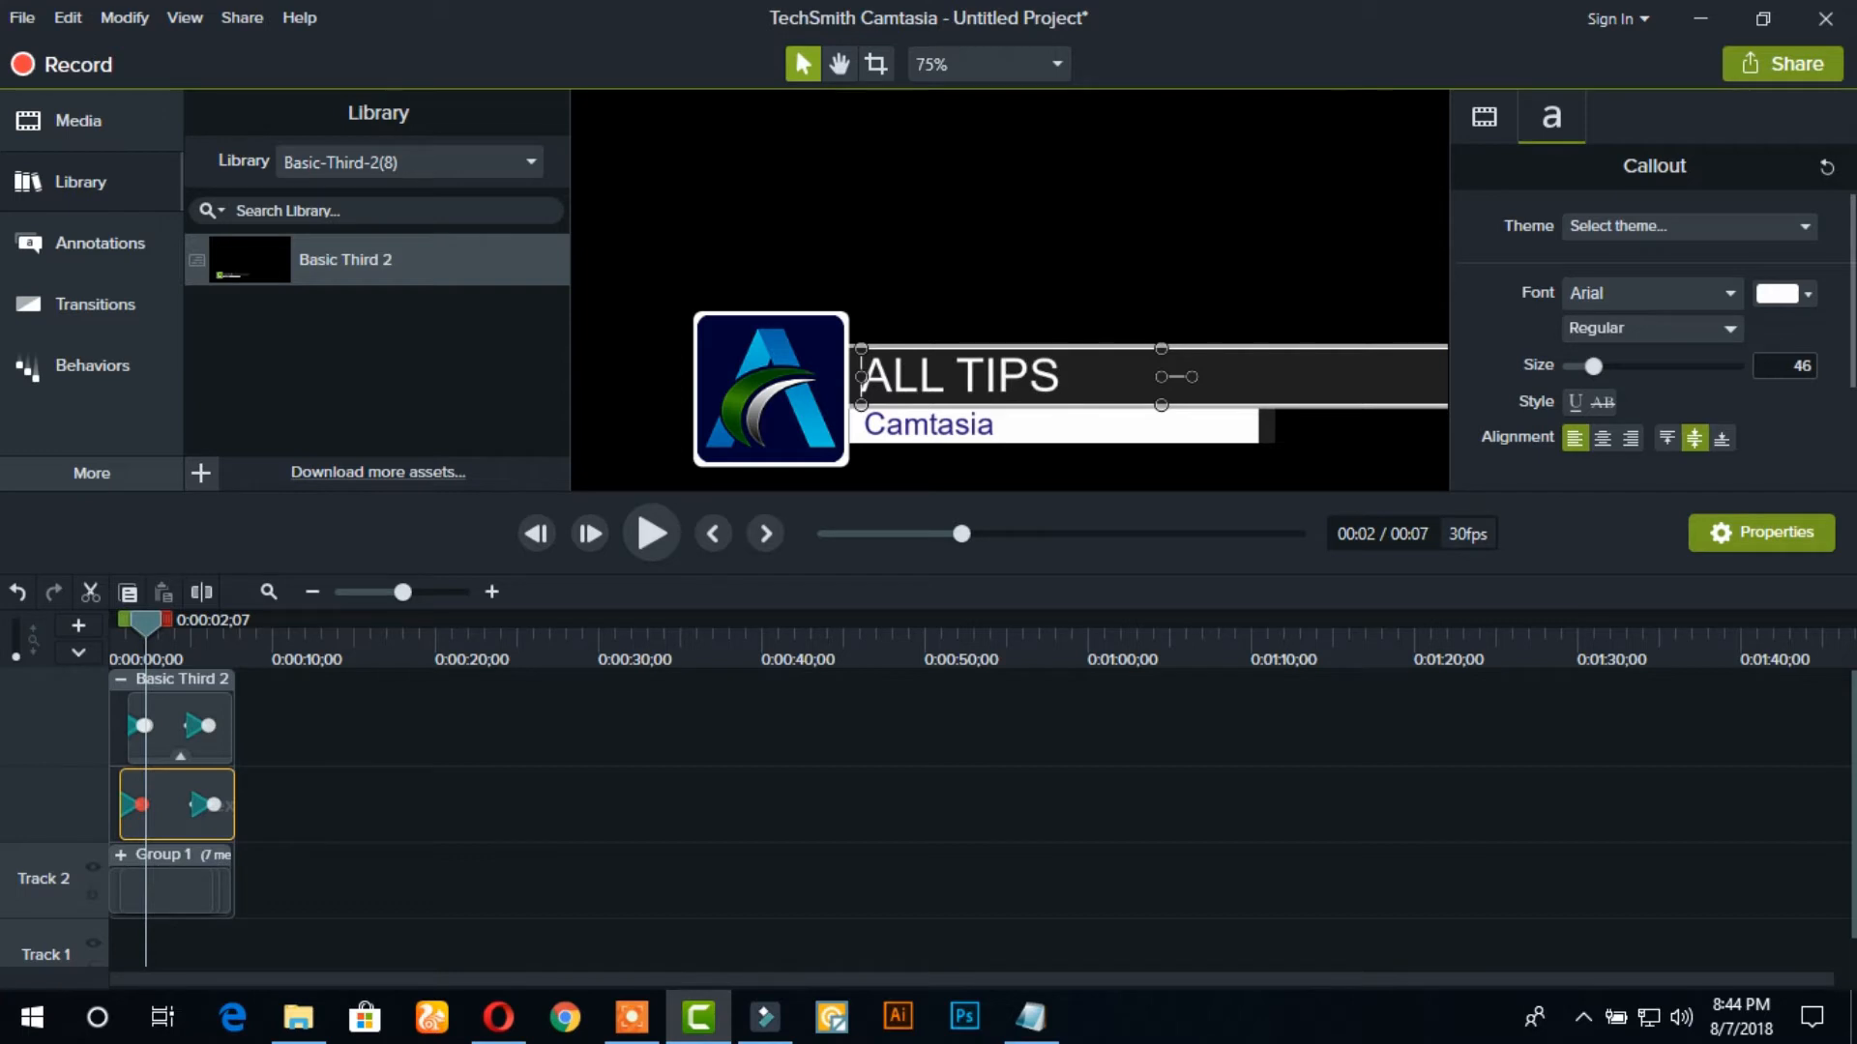
type(" AND TRICKS")
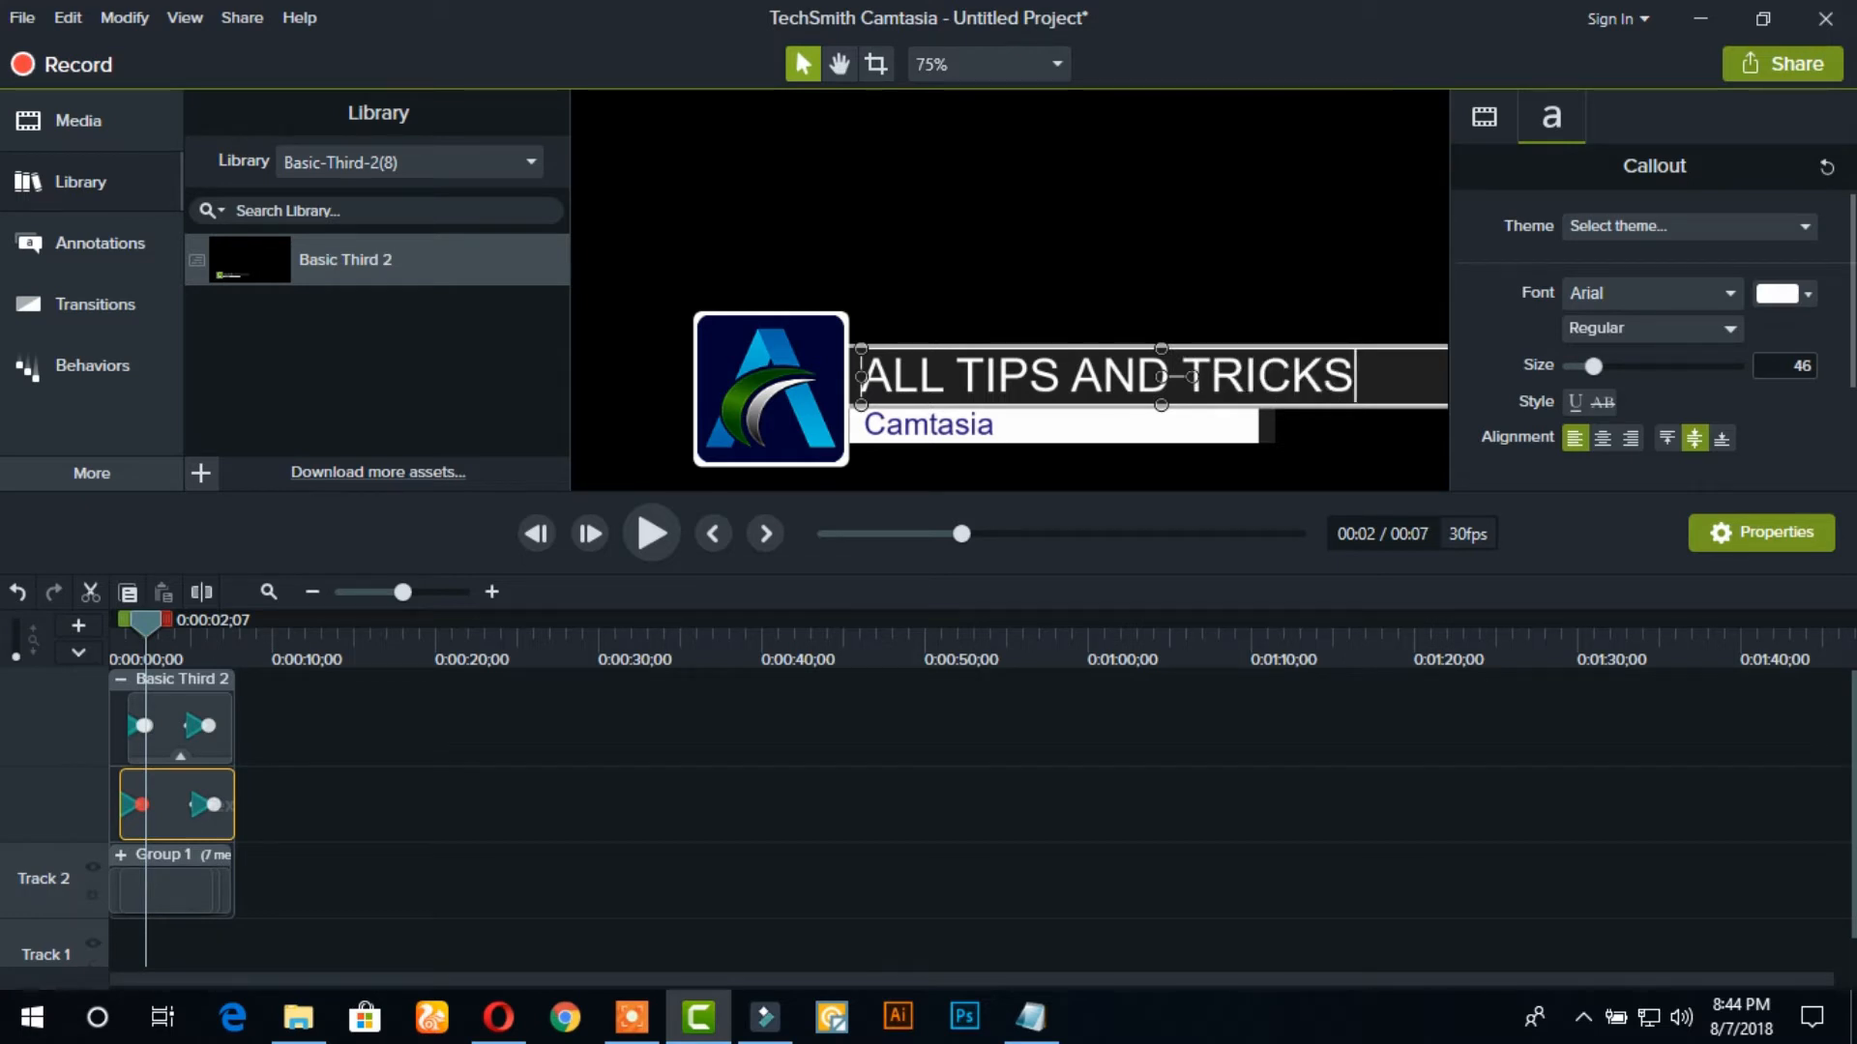
Append WORLD to the title so it reads ALL TIPS AND TRICKS WORLD
left_click(839, 64)
left_click_drag(1015, 201, 900, 177)
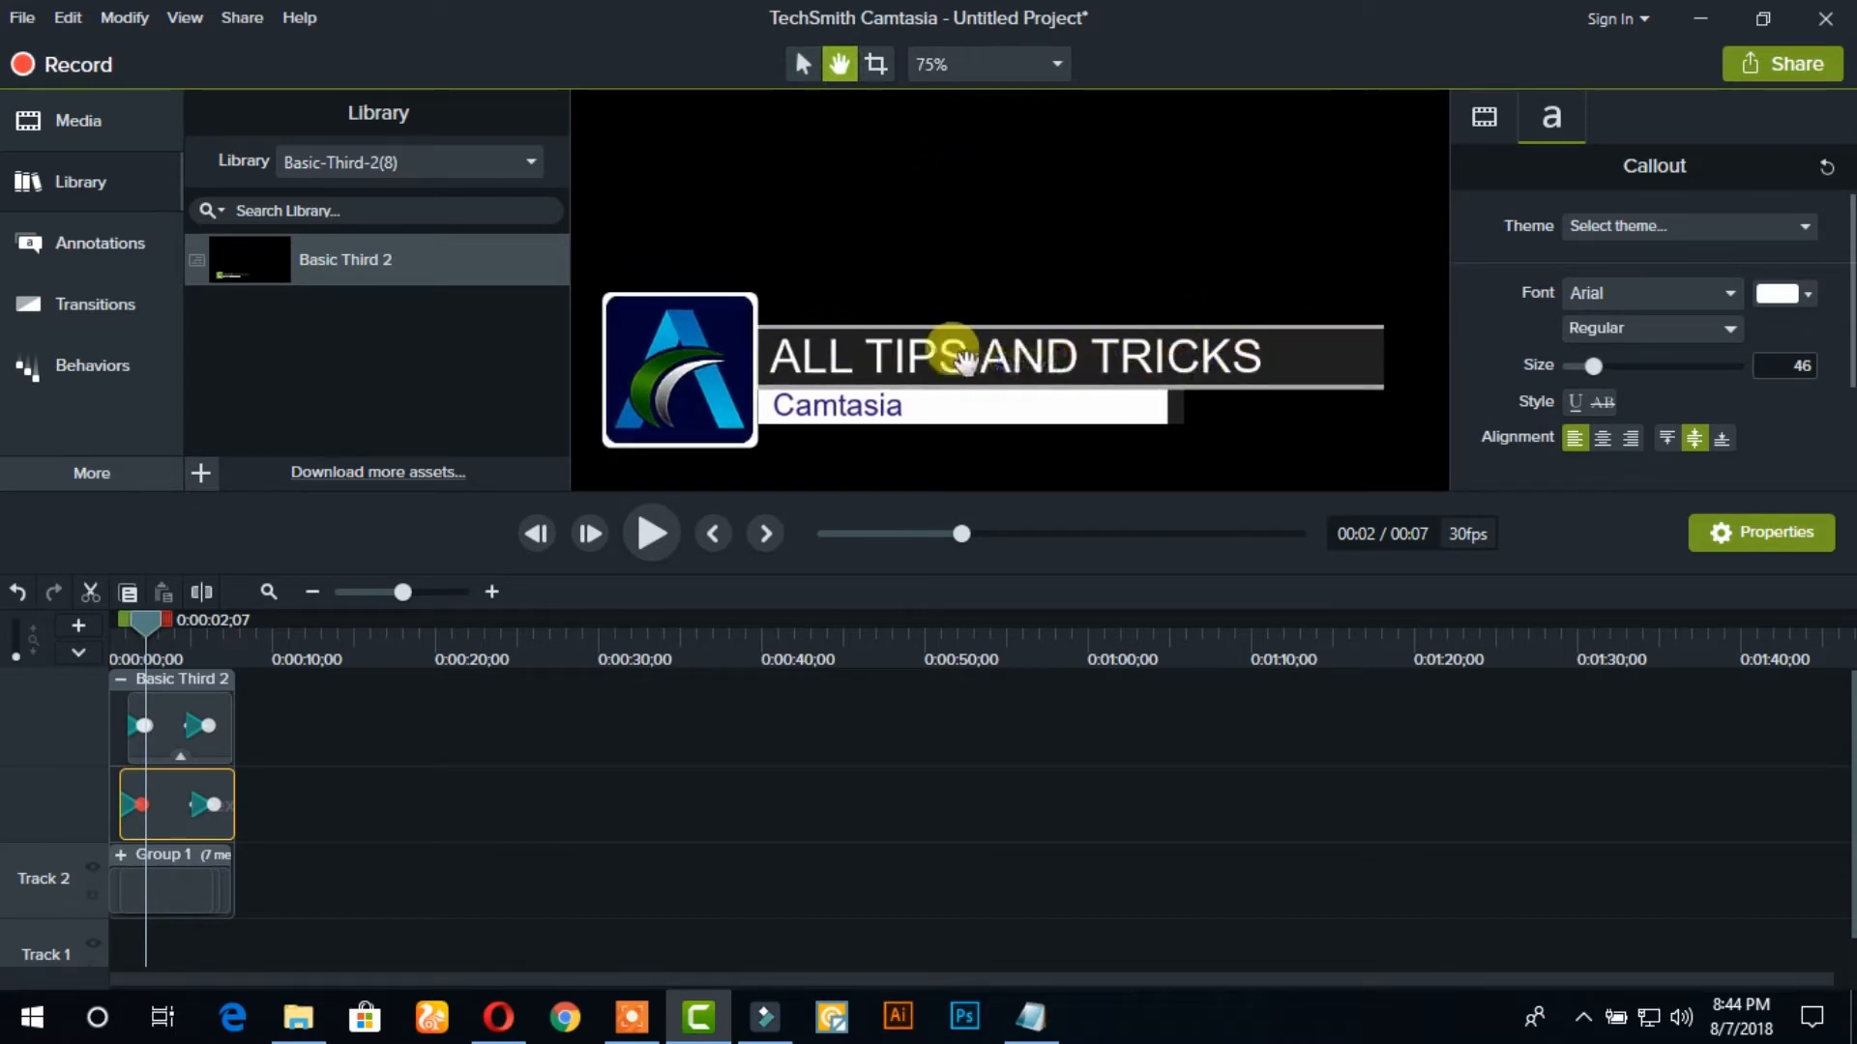
left_click(810, 73)
left_click(961, 352)
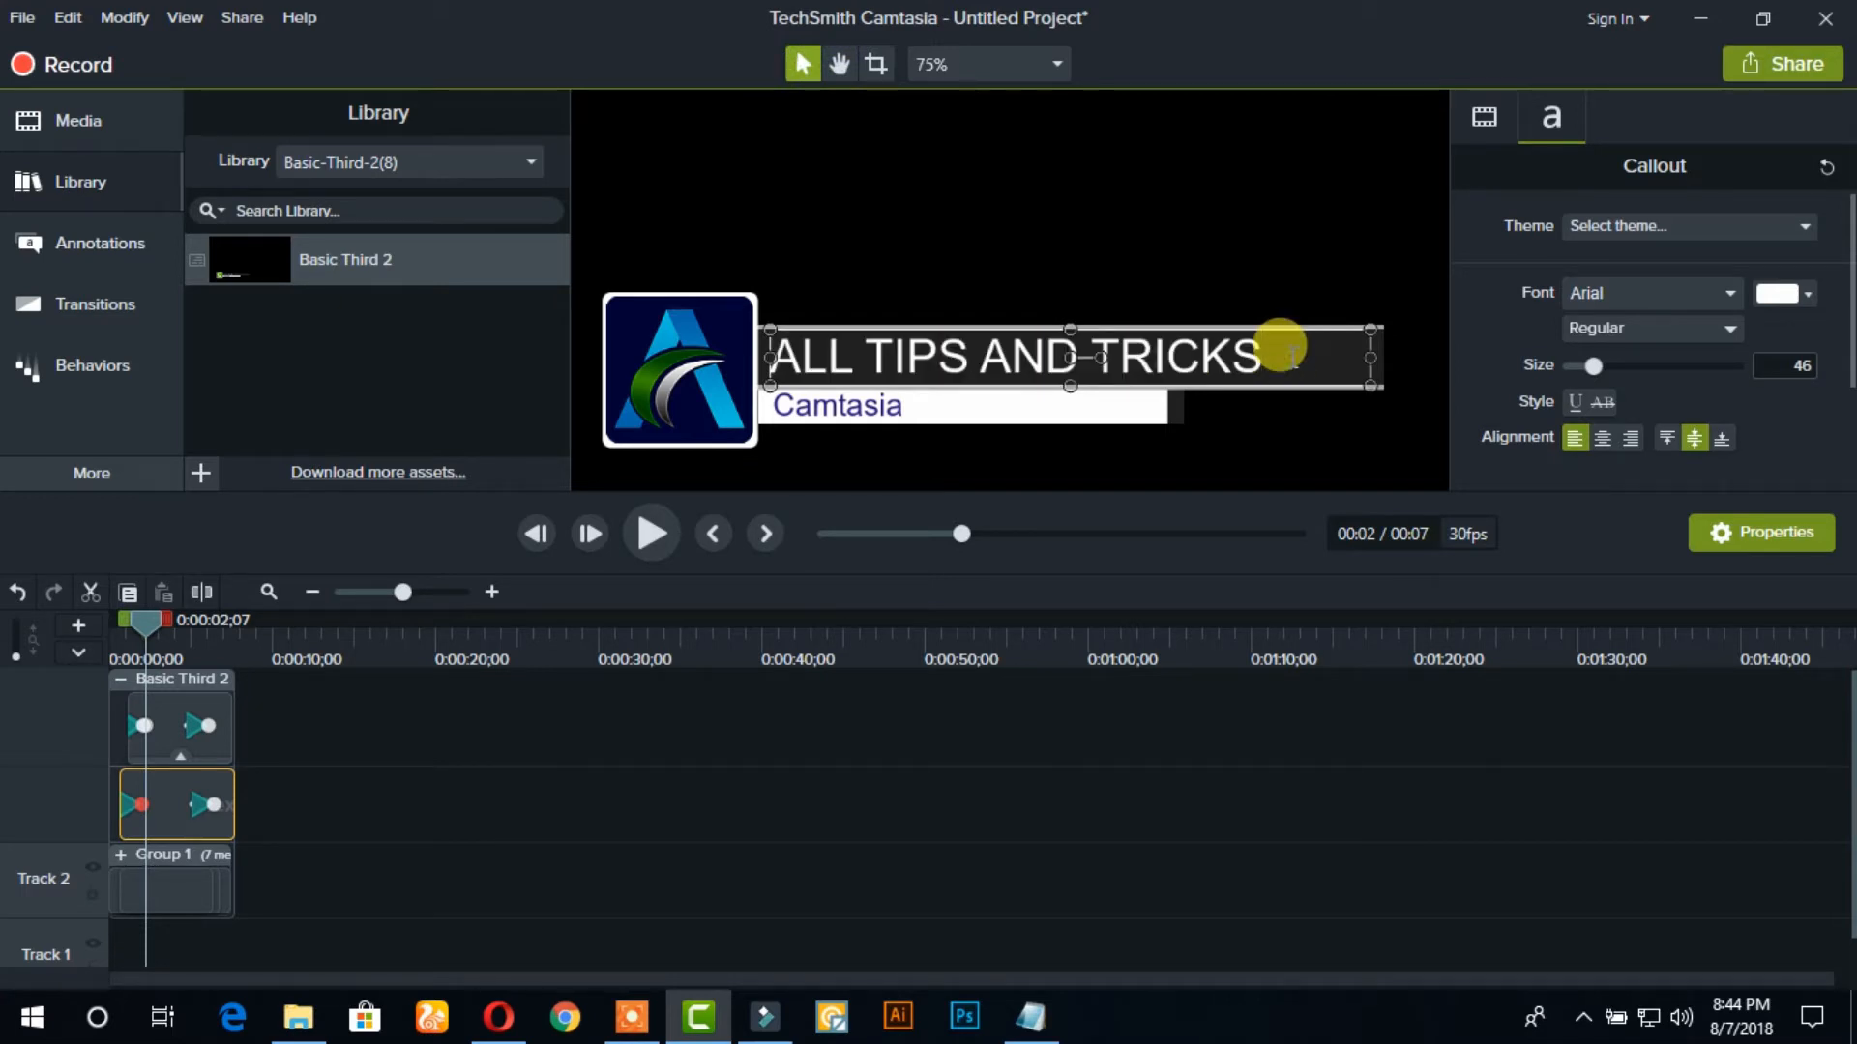
type("WO")
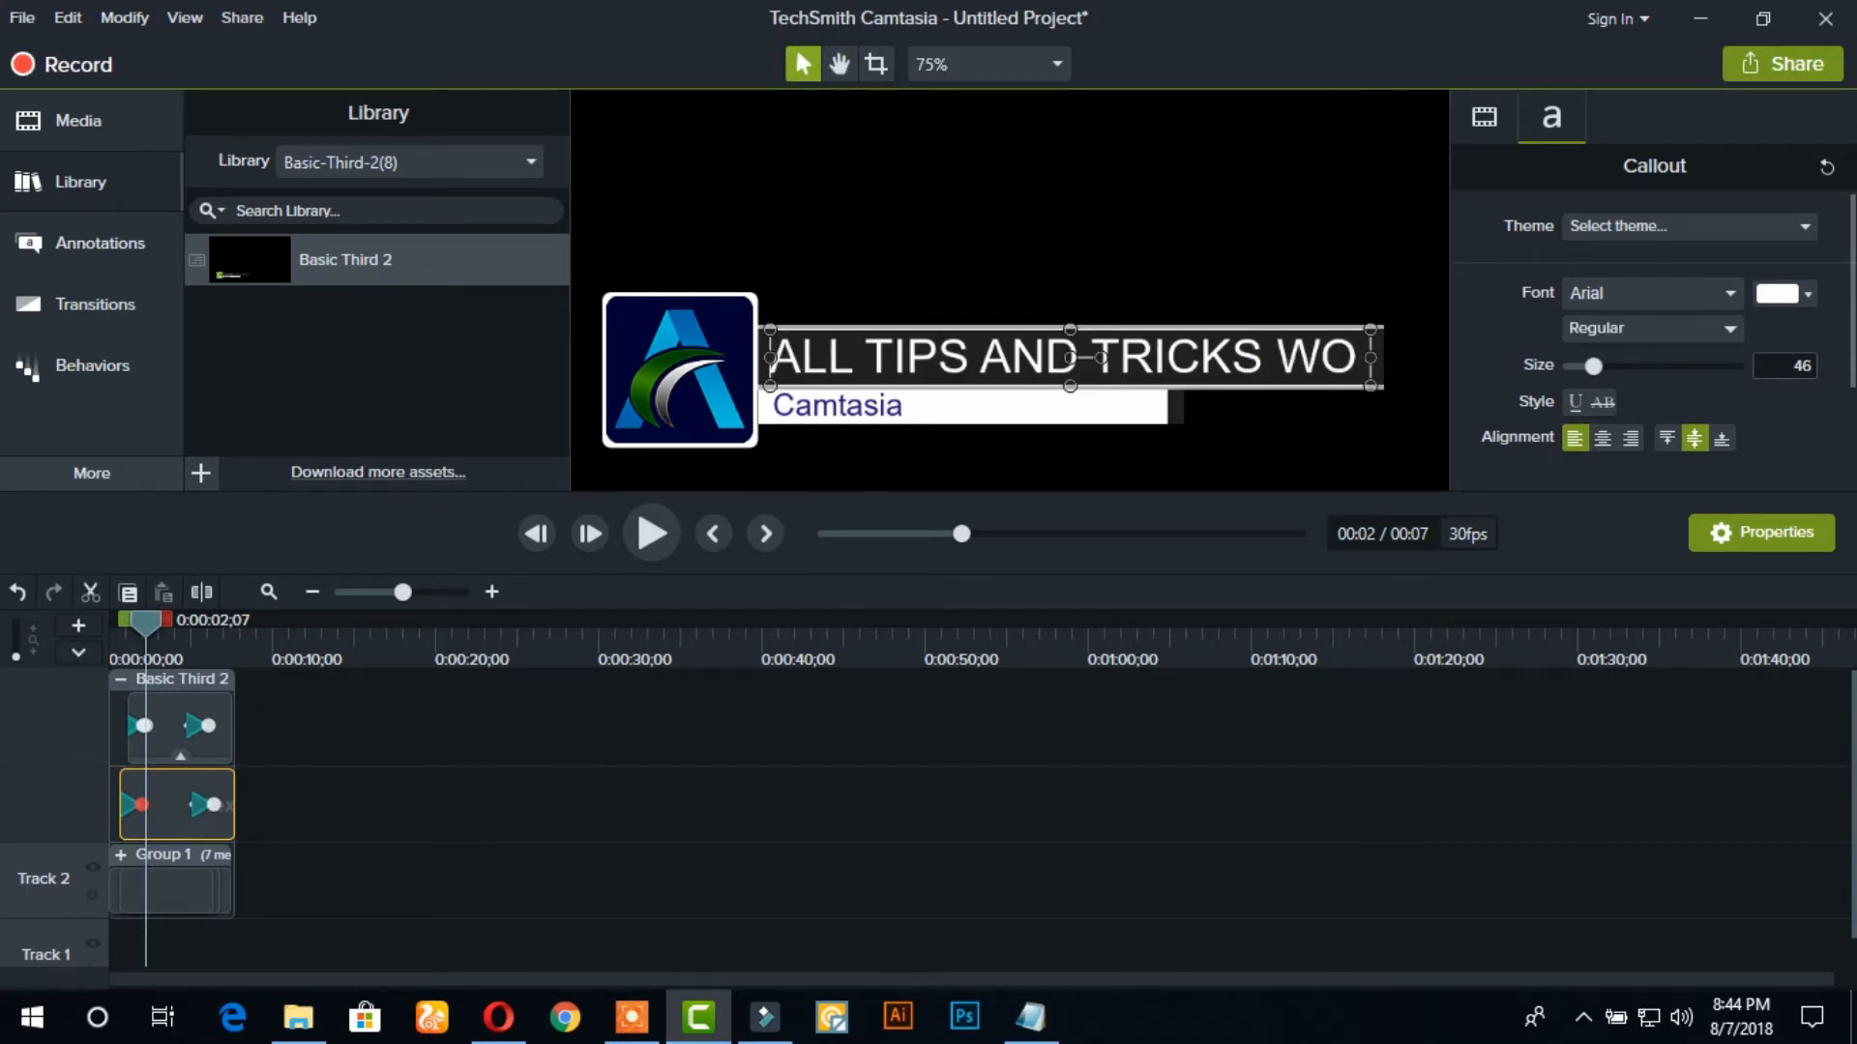
type("RLD")
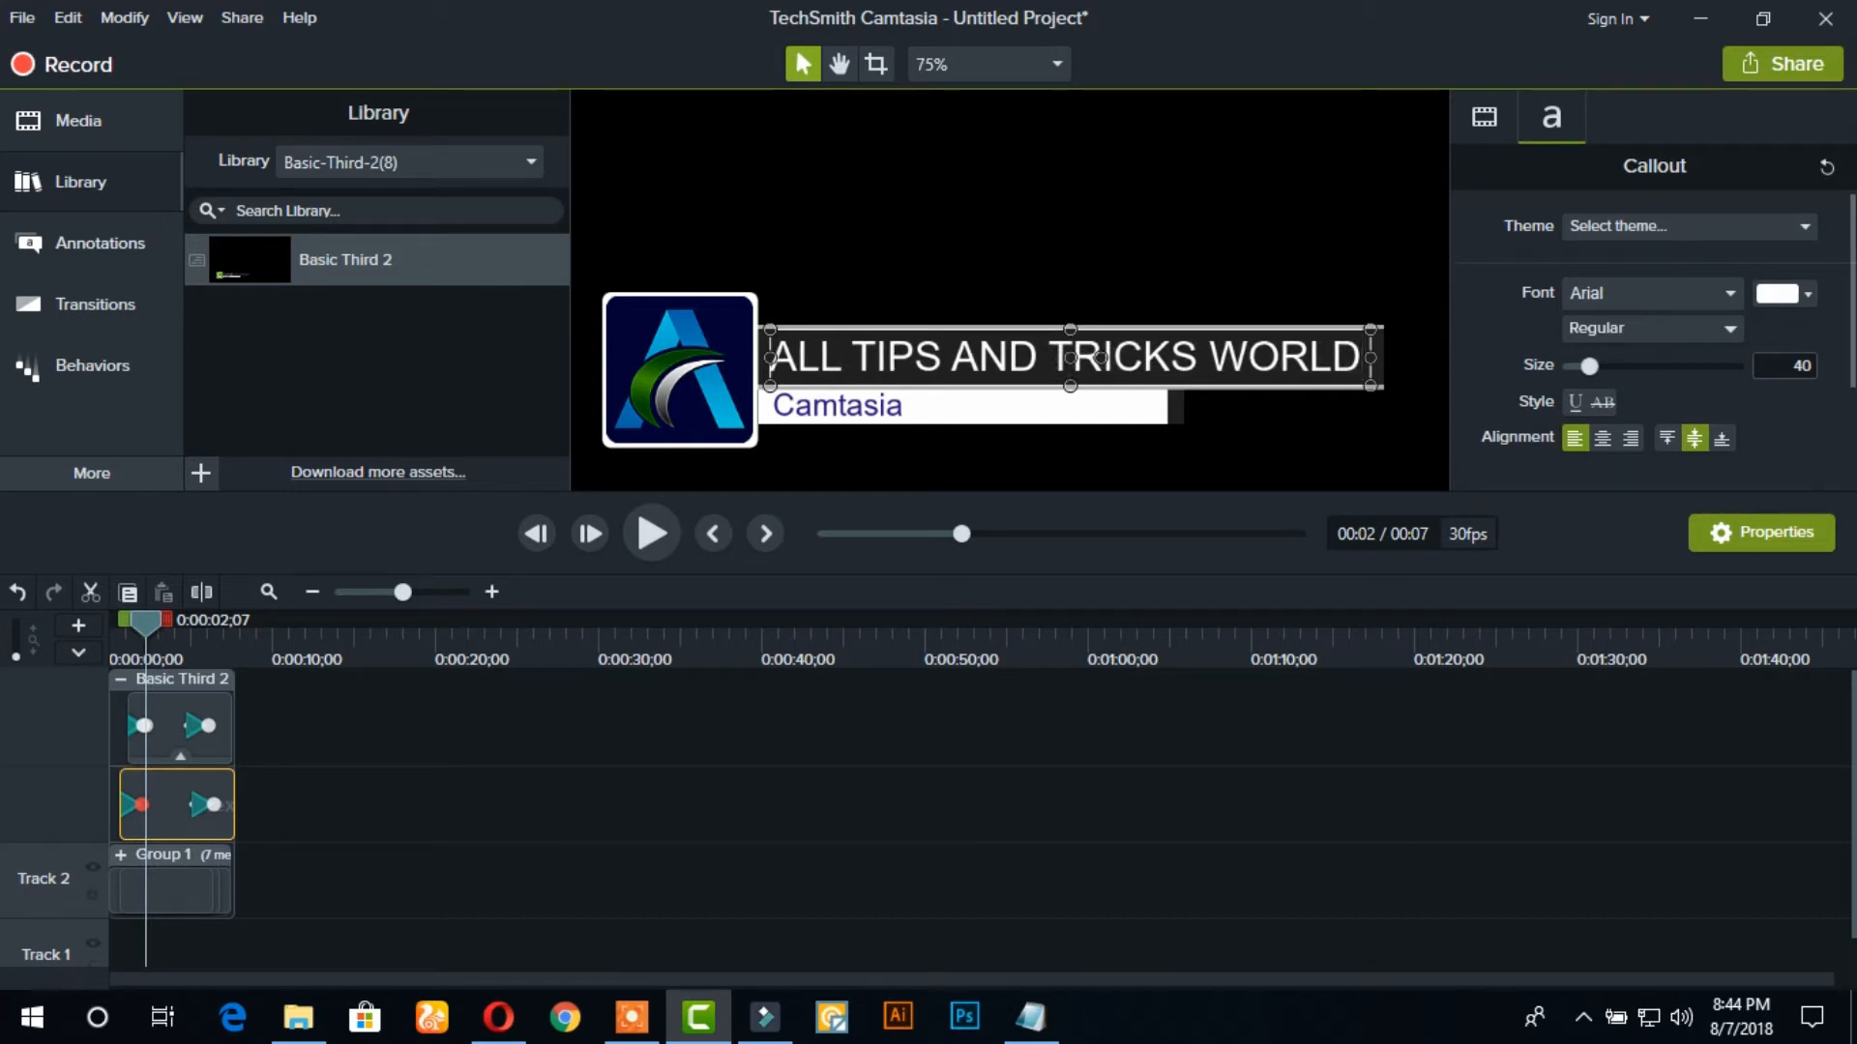
Replace the lower third's subtitle text Camtasia with CREATED BY:
double_click(858, 406)
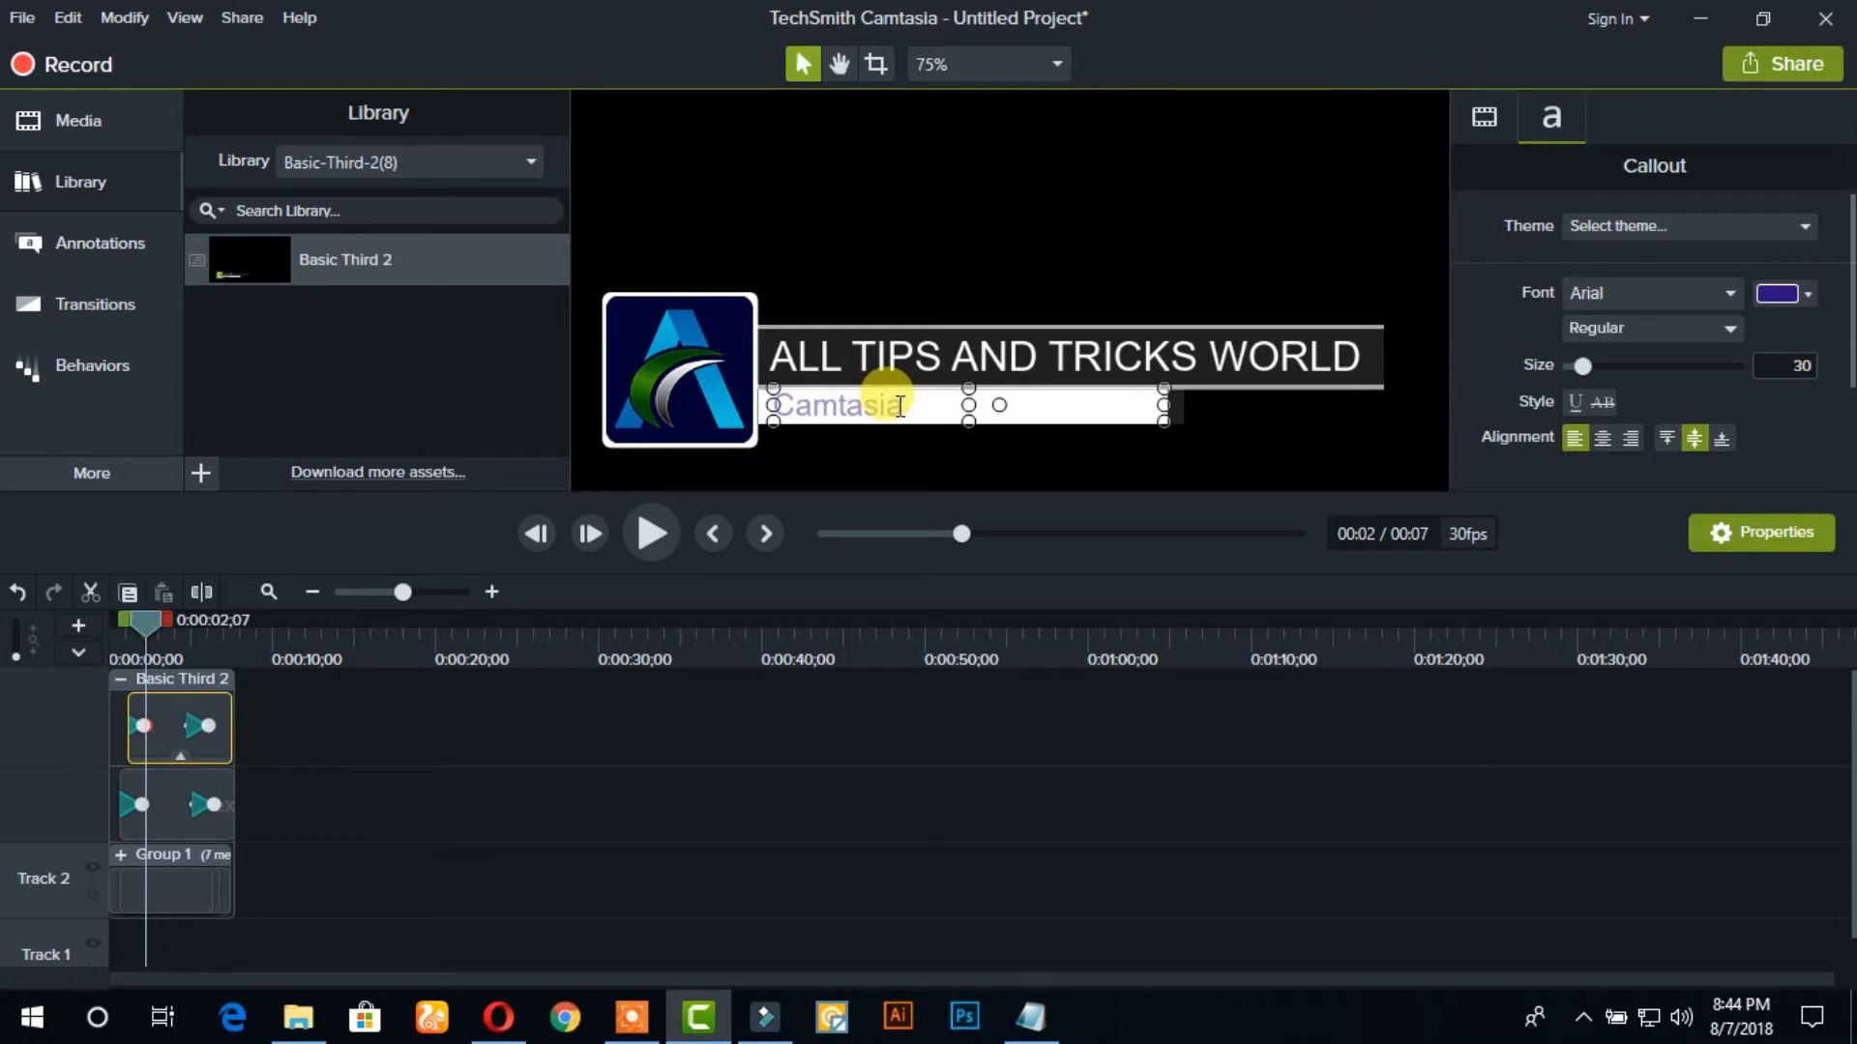
type("CREATED BY")
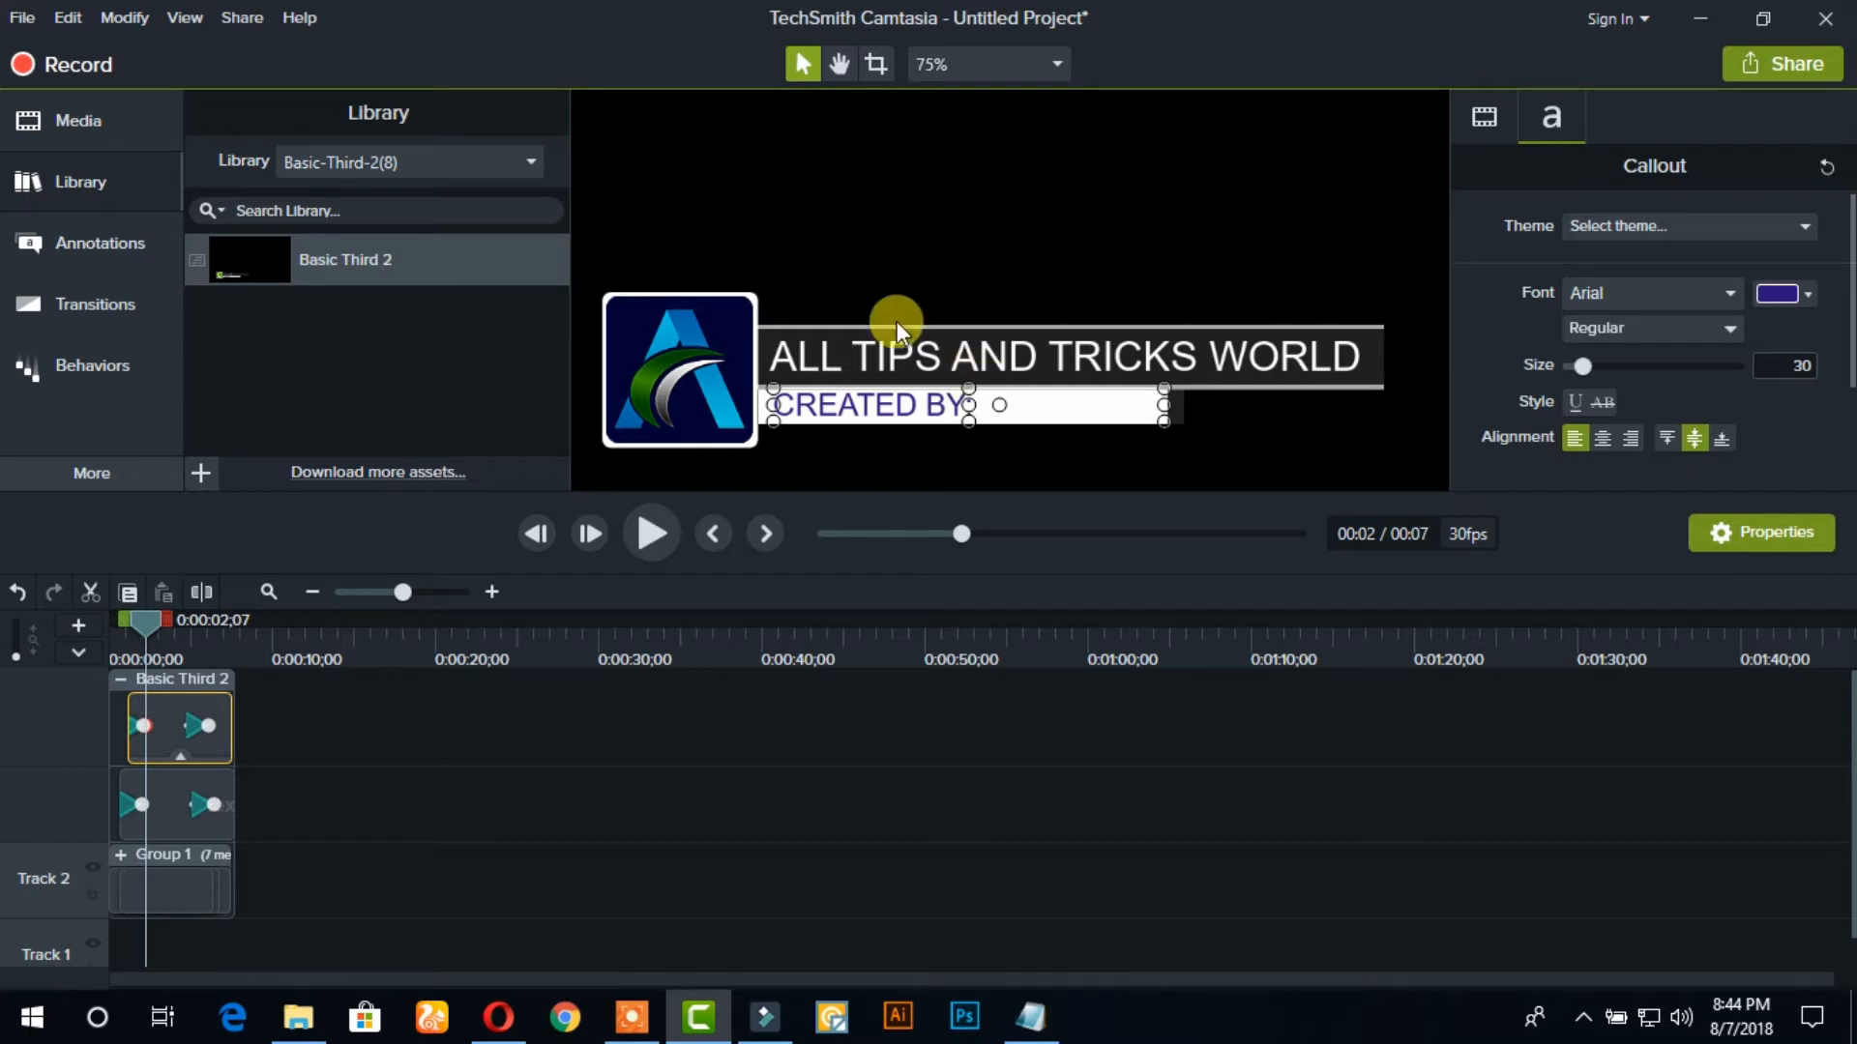
Set the ALL TIPS AND TRICKS WORLD title's font to Bebas Neue Bold at size 46
left_click(875, 356)
double_click(875, 357)
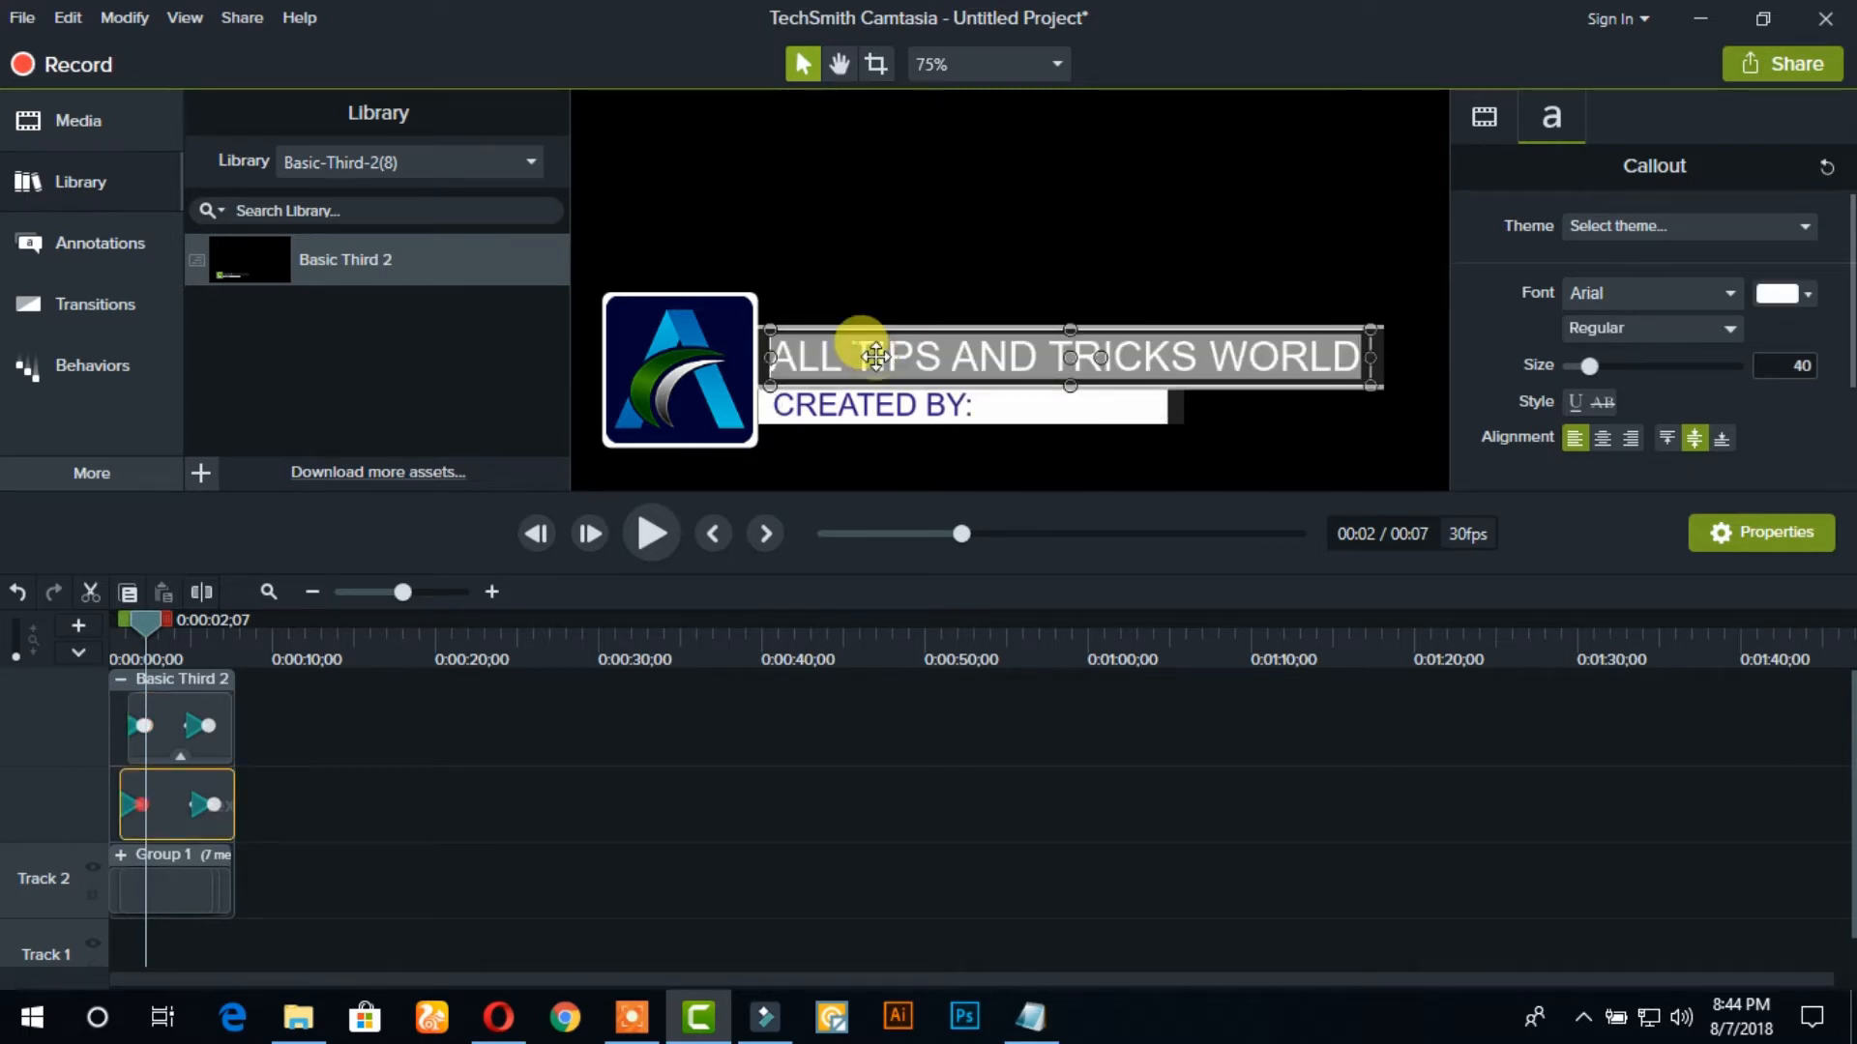
left_click(850, 406)
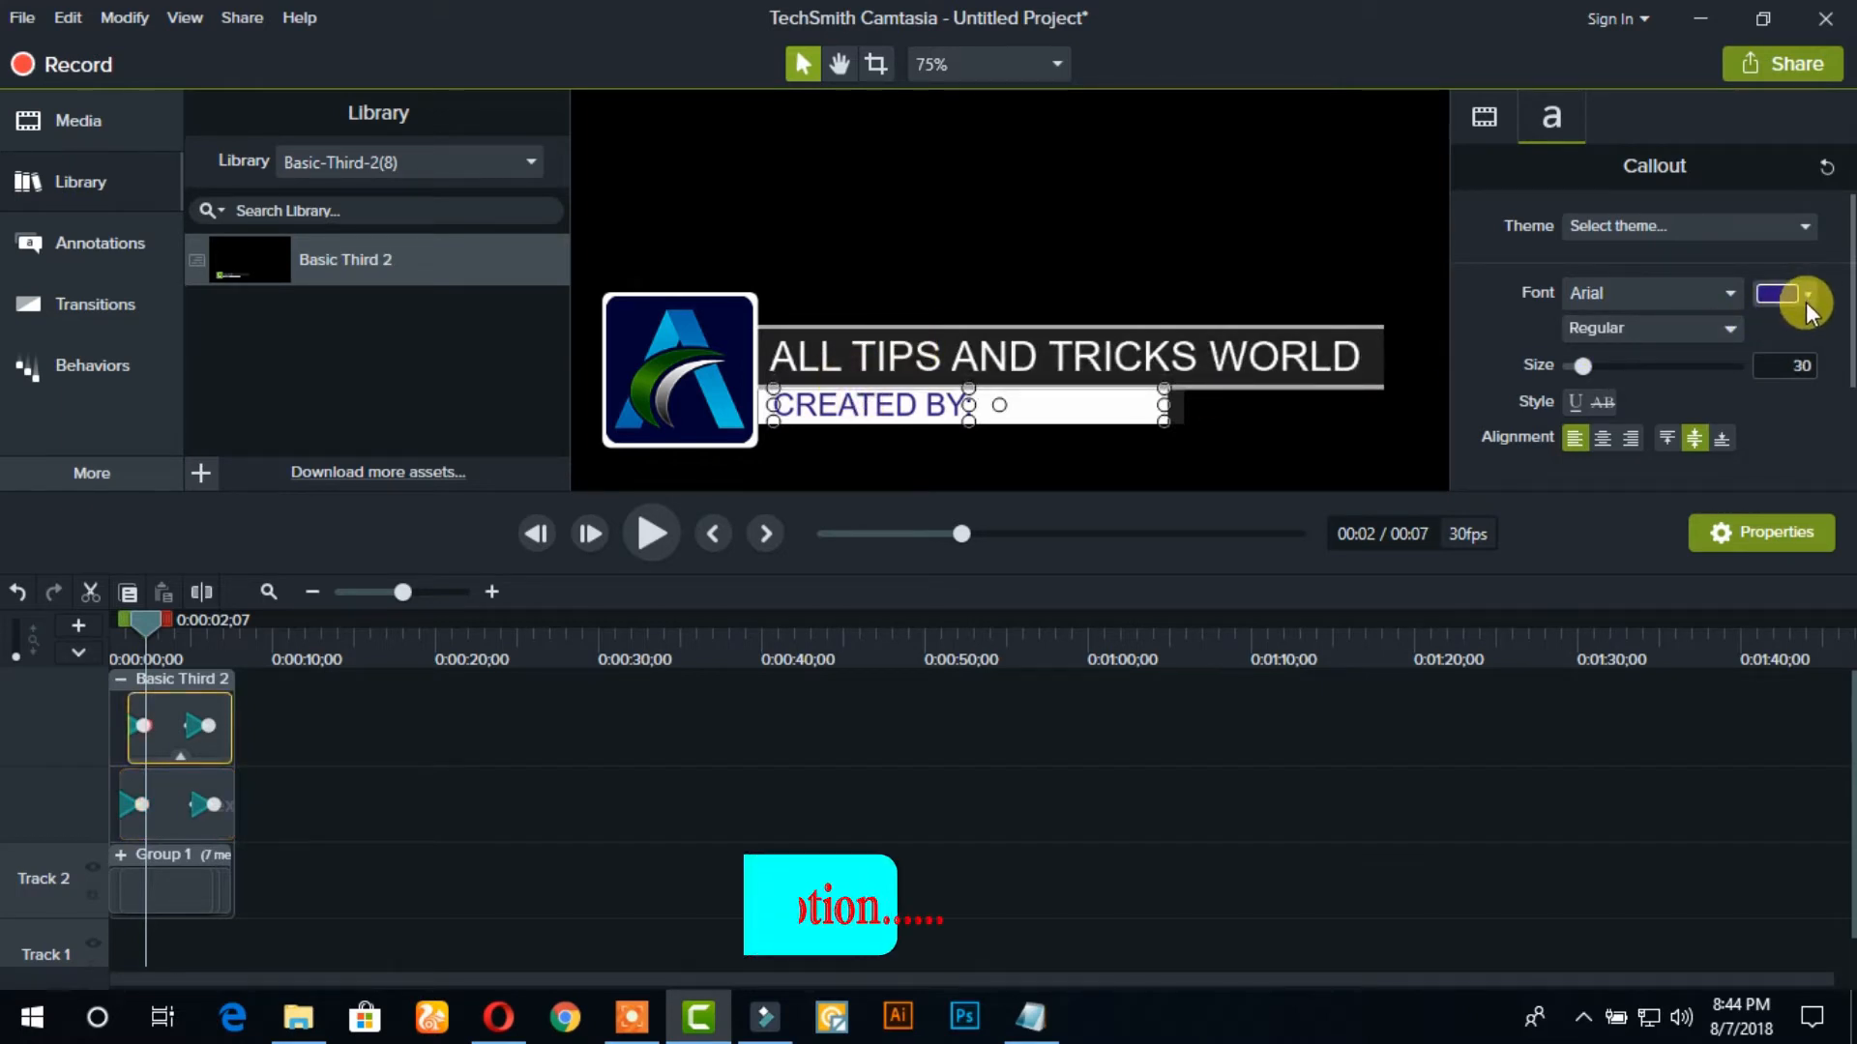
left_click(1277, 329)
left_click(1277, 329)
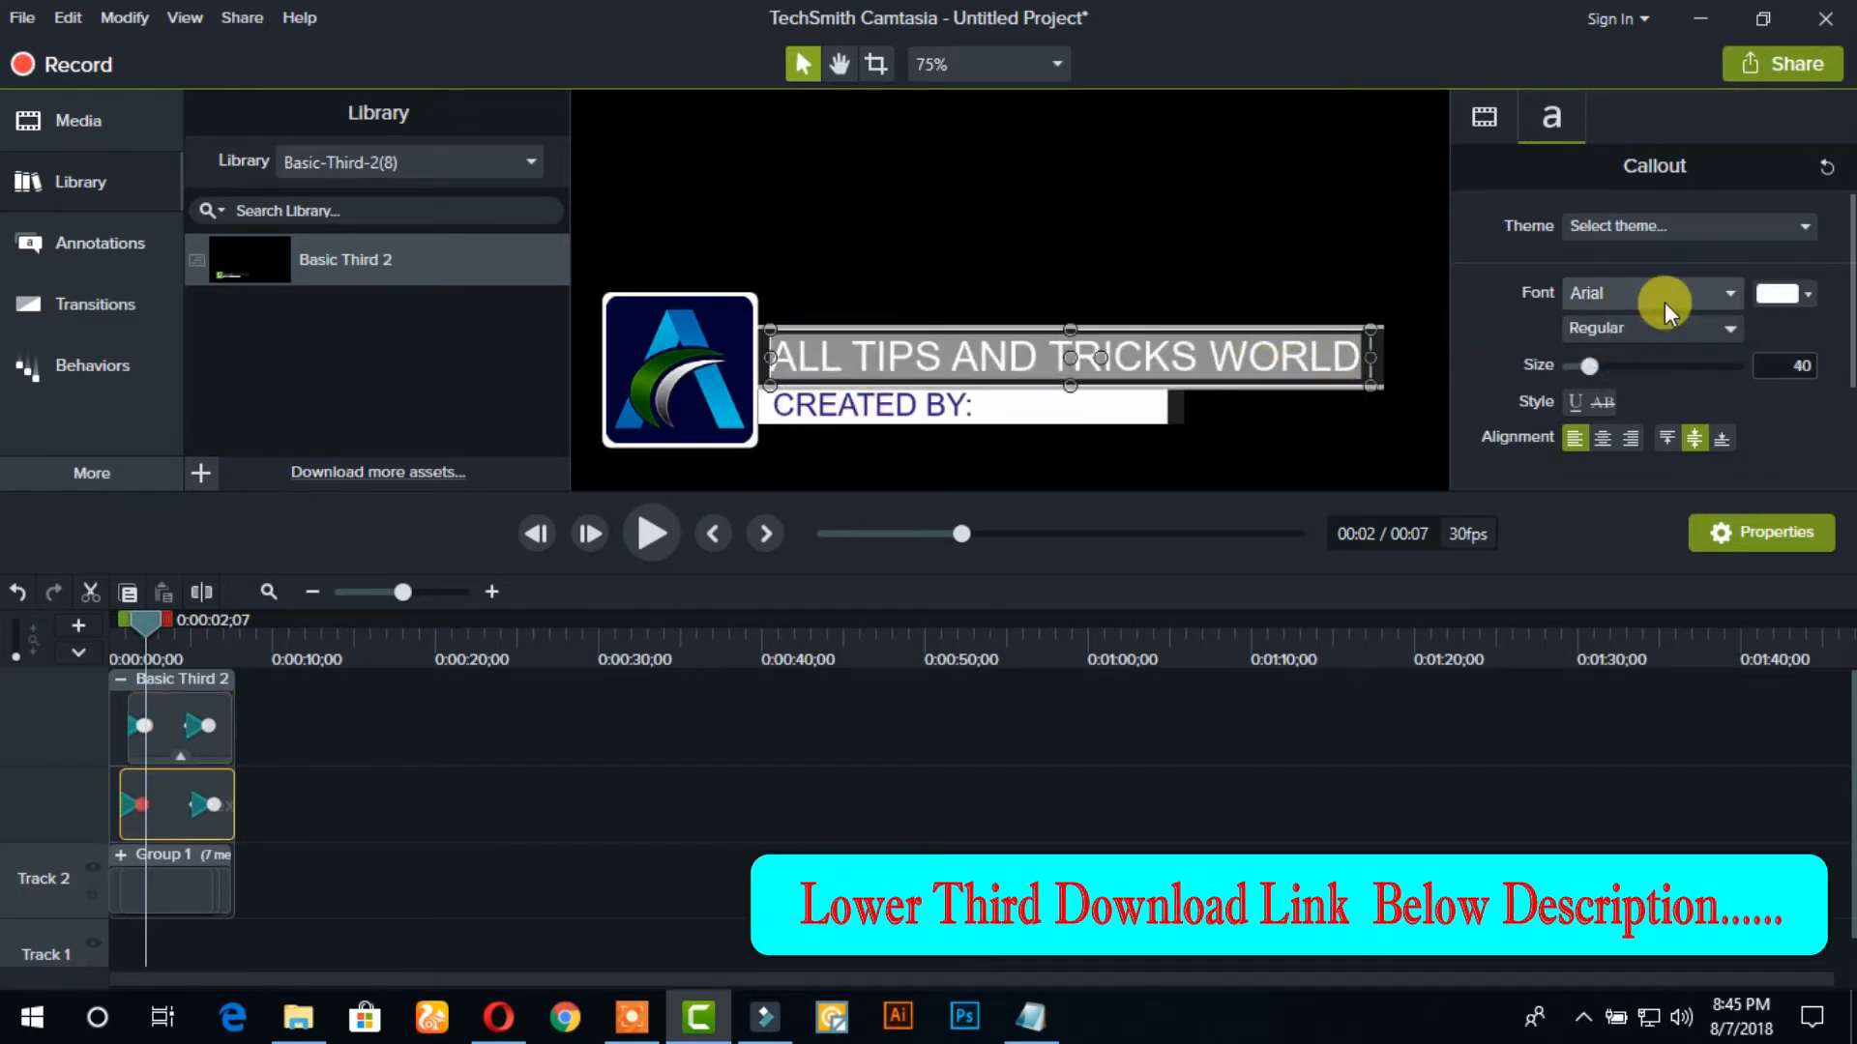
left_click(1727, 294)
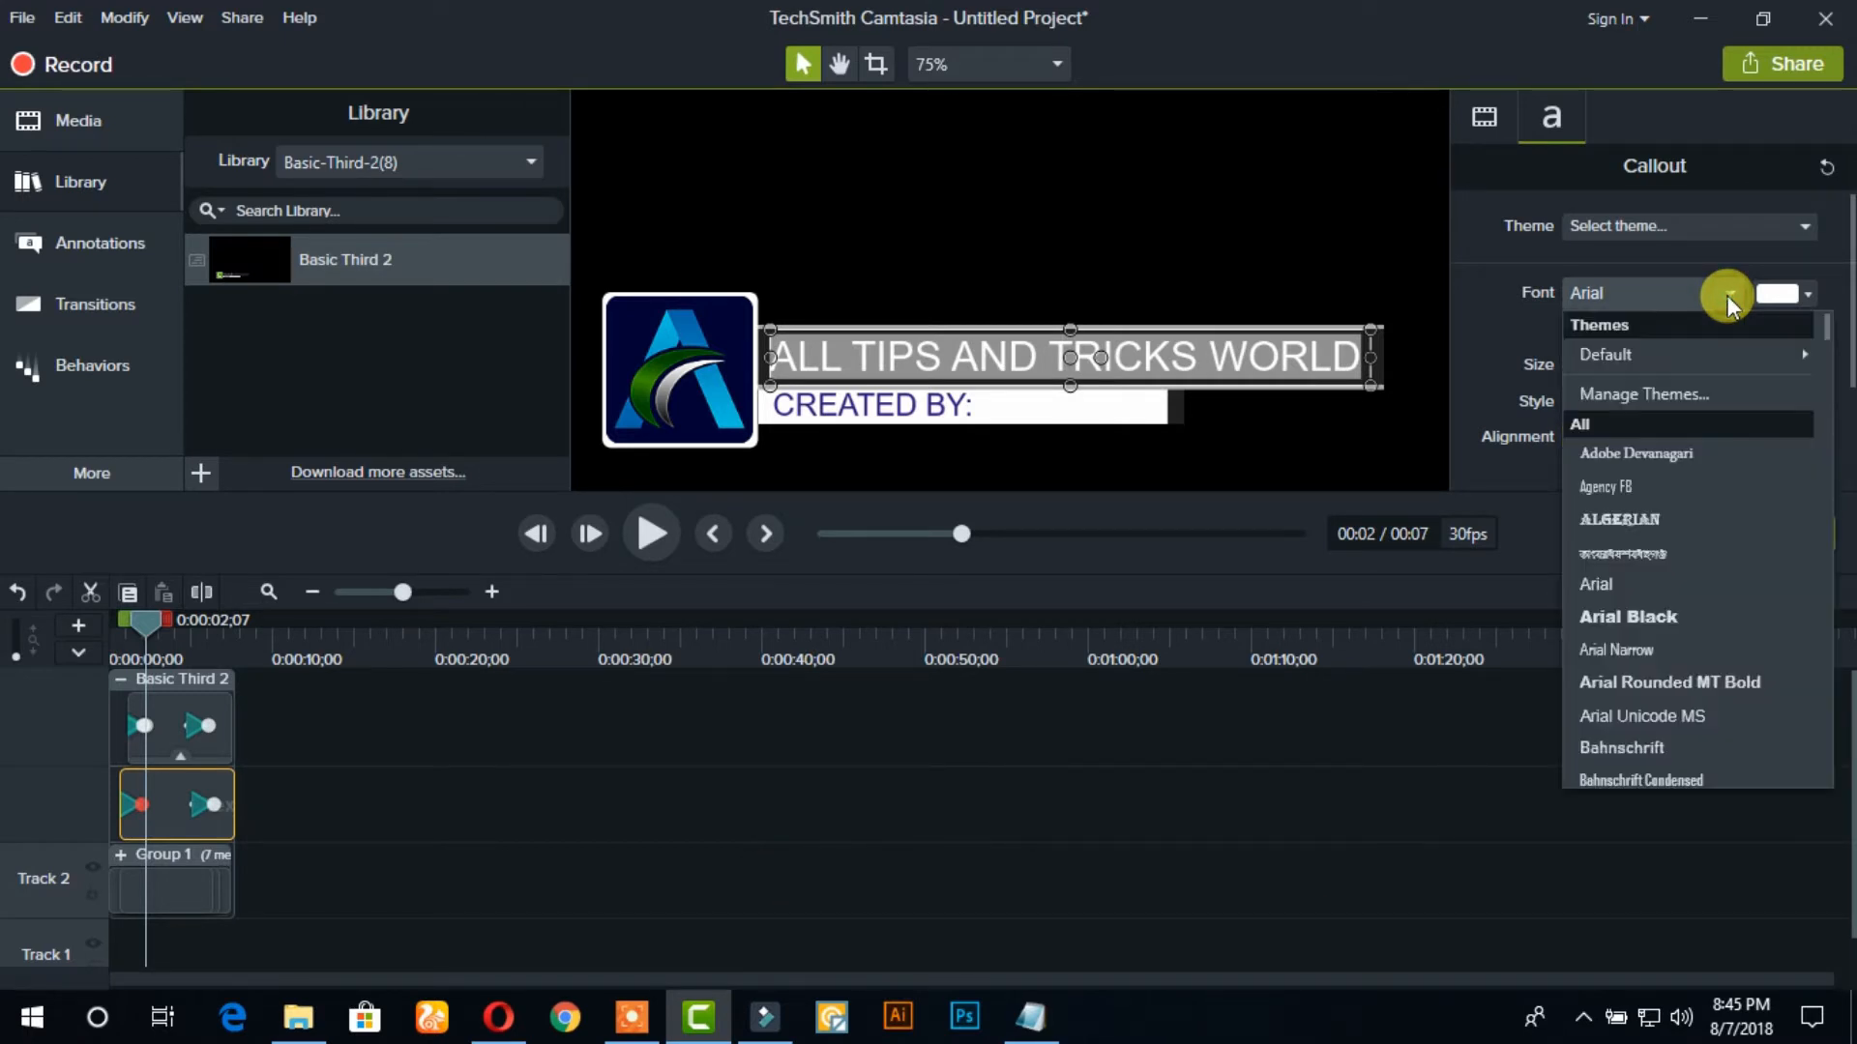
scroll(1675, 638, "down", 5)
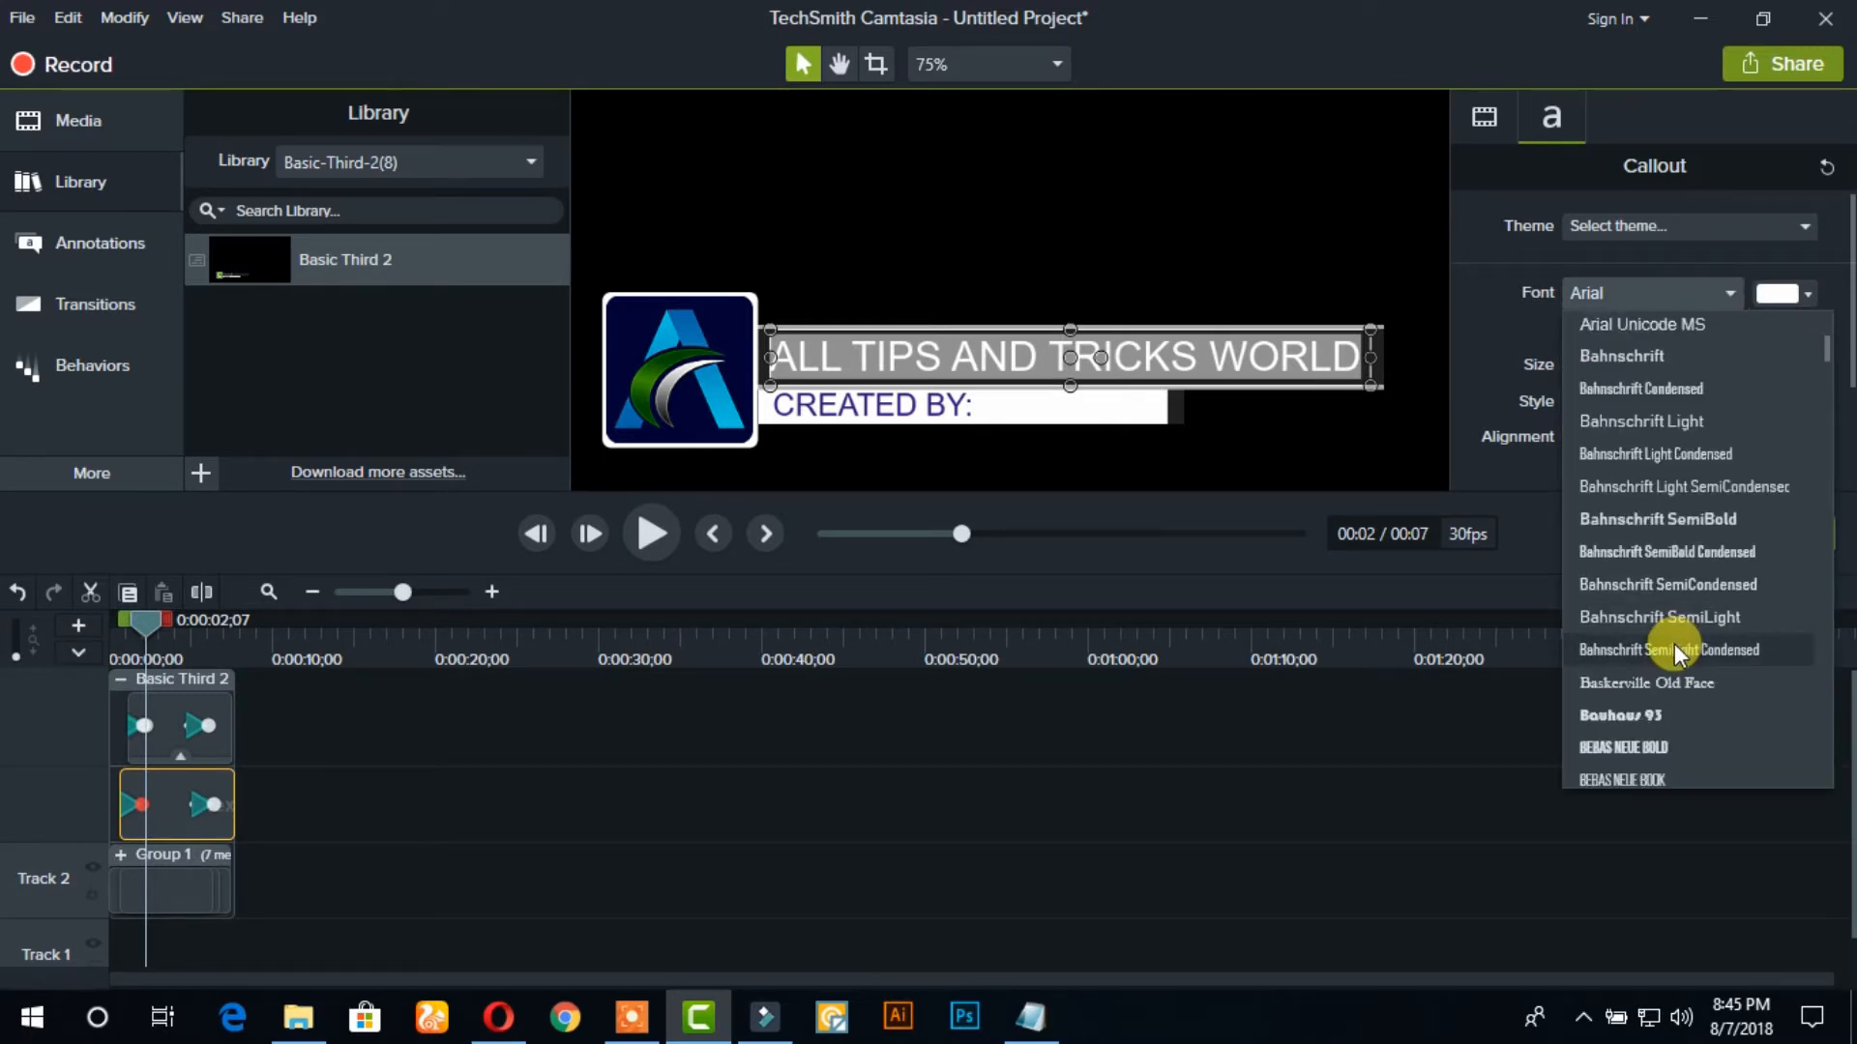
left_click(1651, 615)
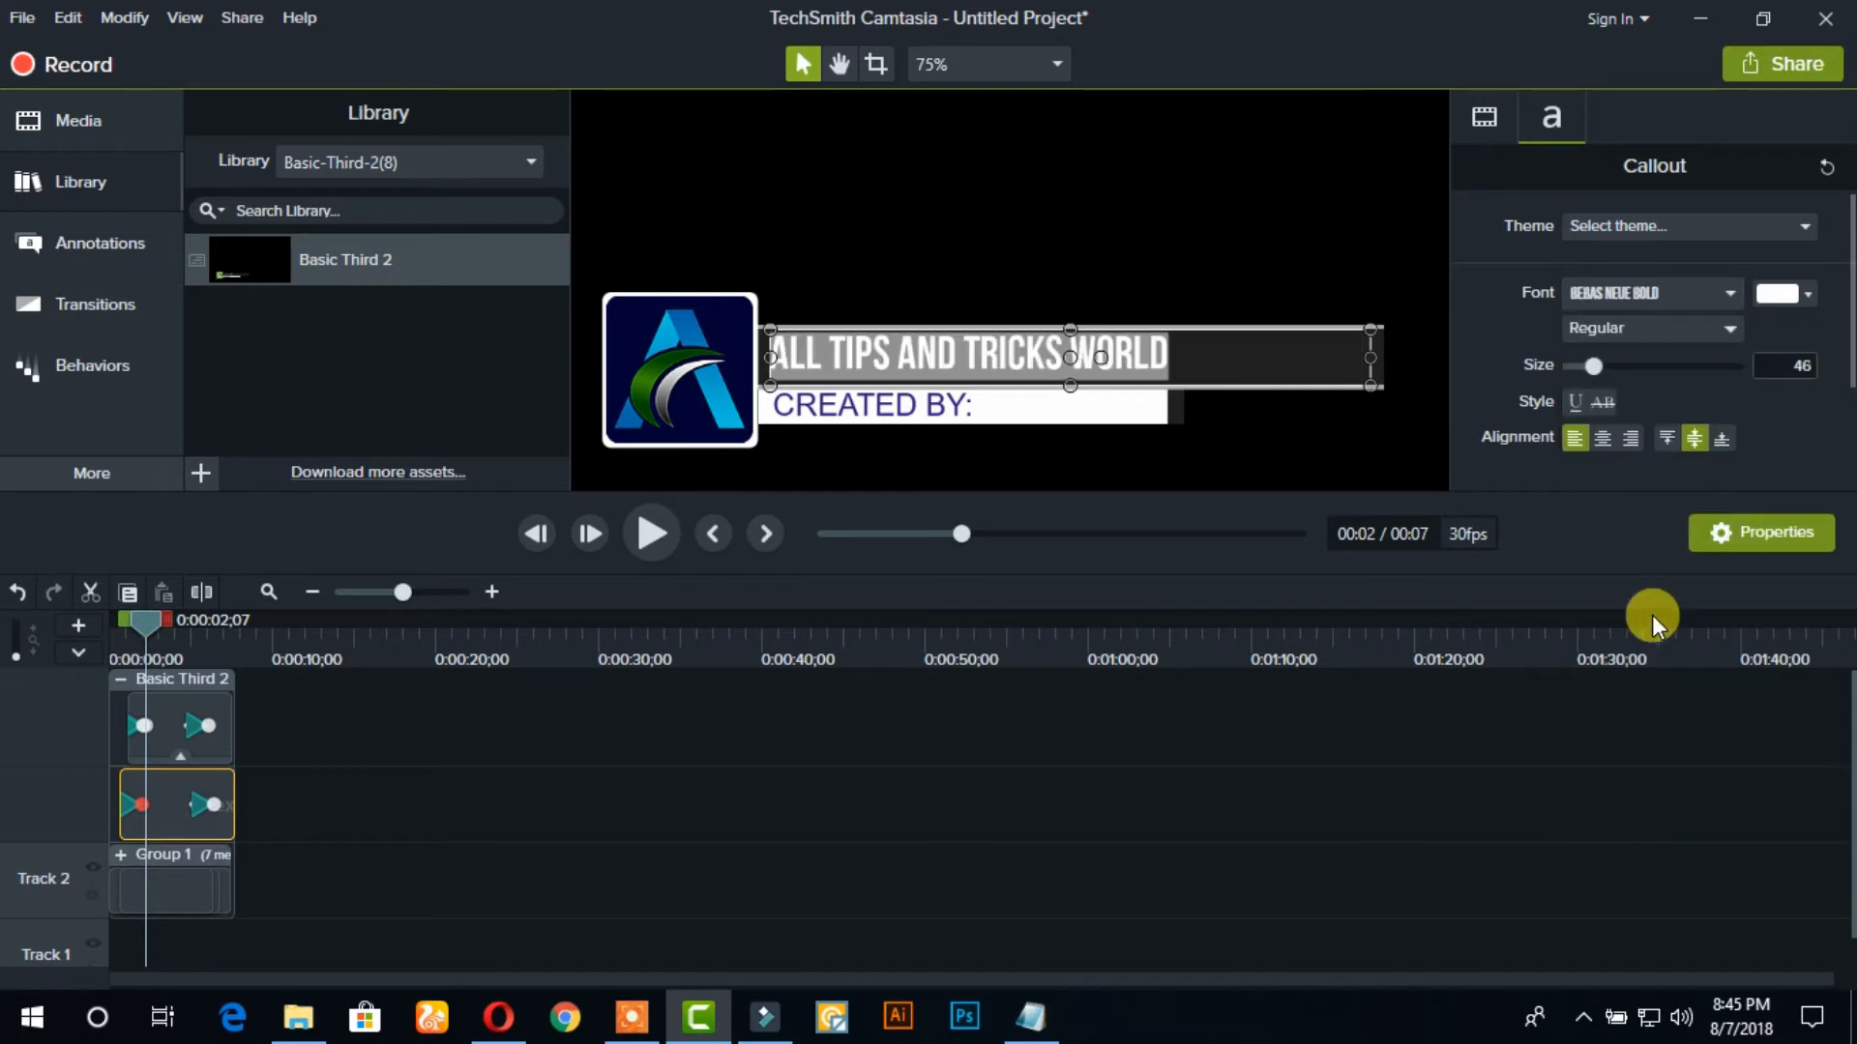
Set the CREATED BY: subtitle's font to Bebas Neue Bold and its text colour to black (#000000)
left_click(884, 411)
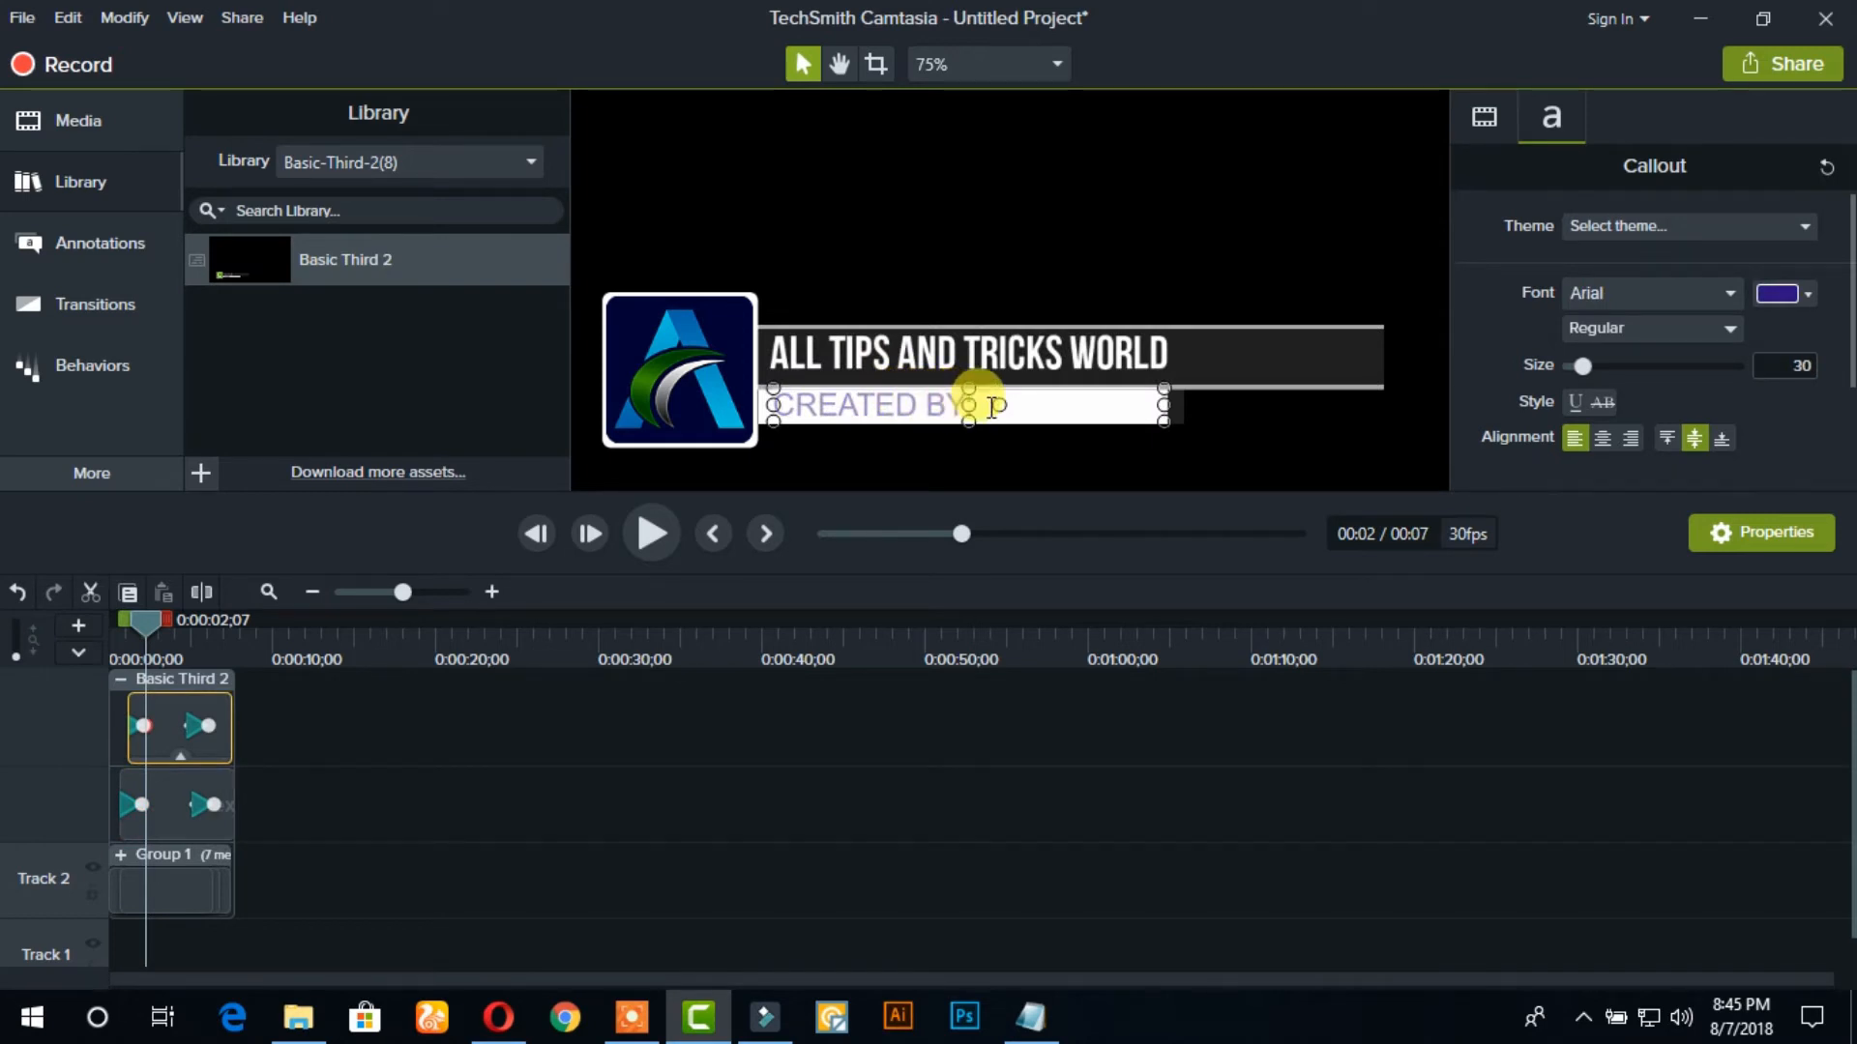
left_click(1697, 290)
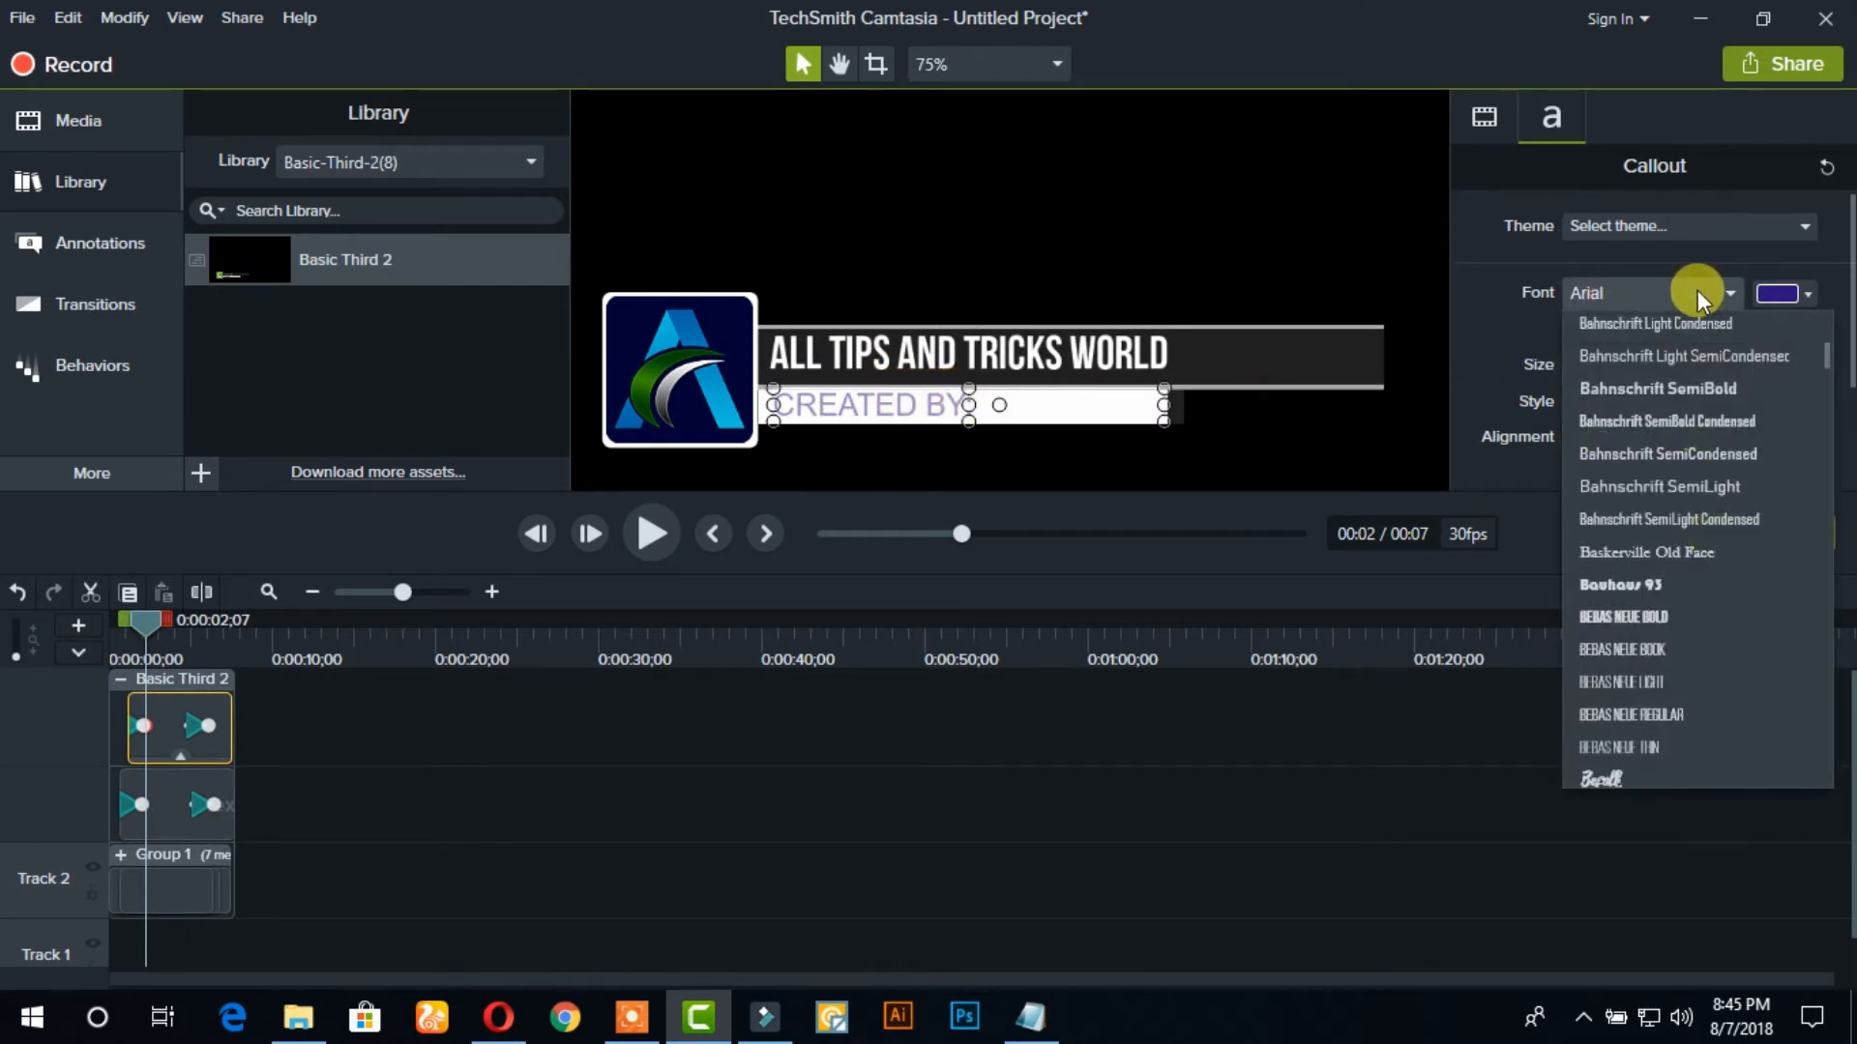
left_click(1656, 619)
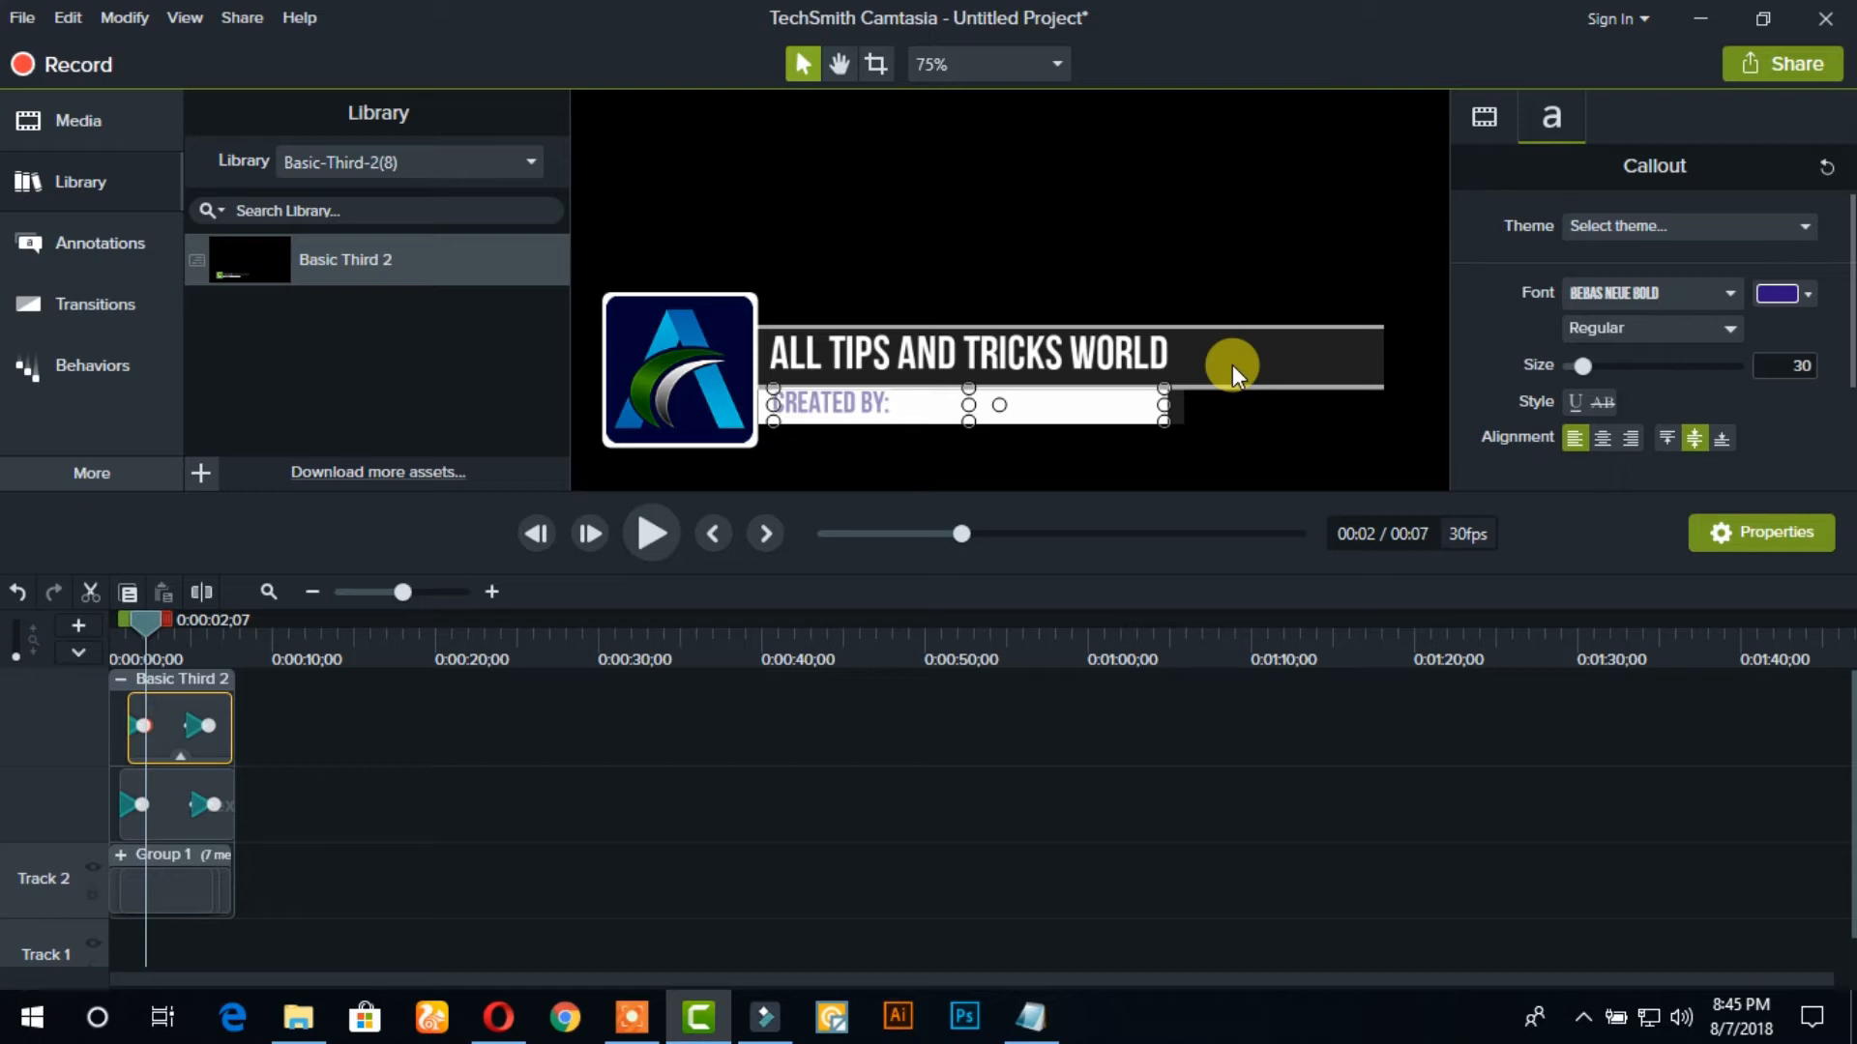
left_click(1775, 295)
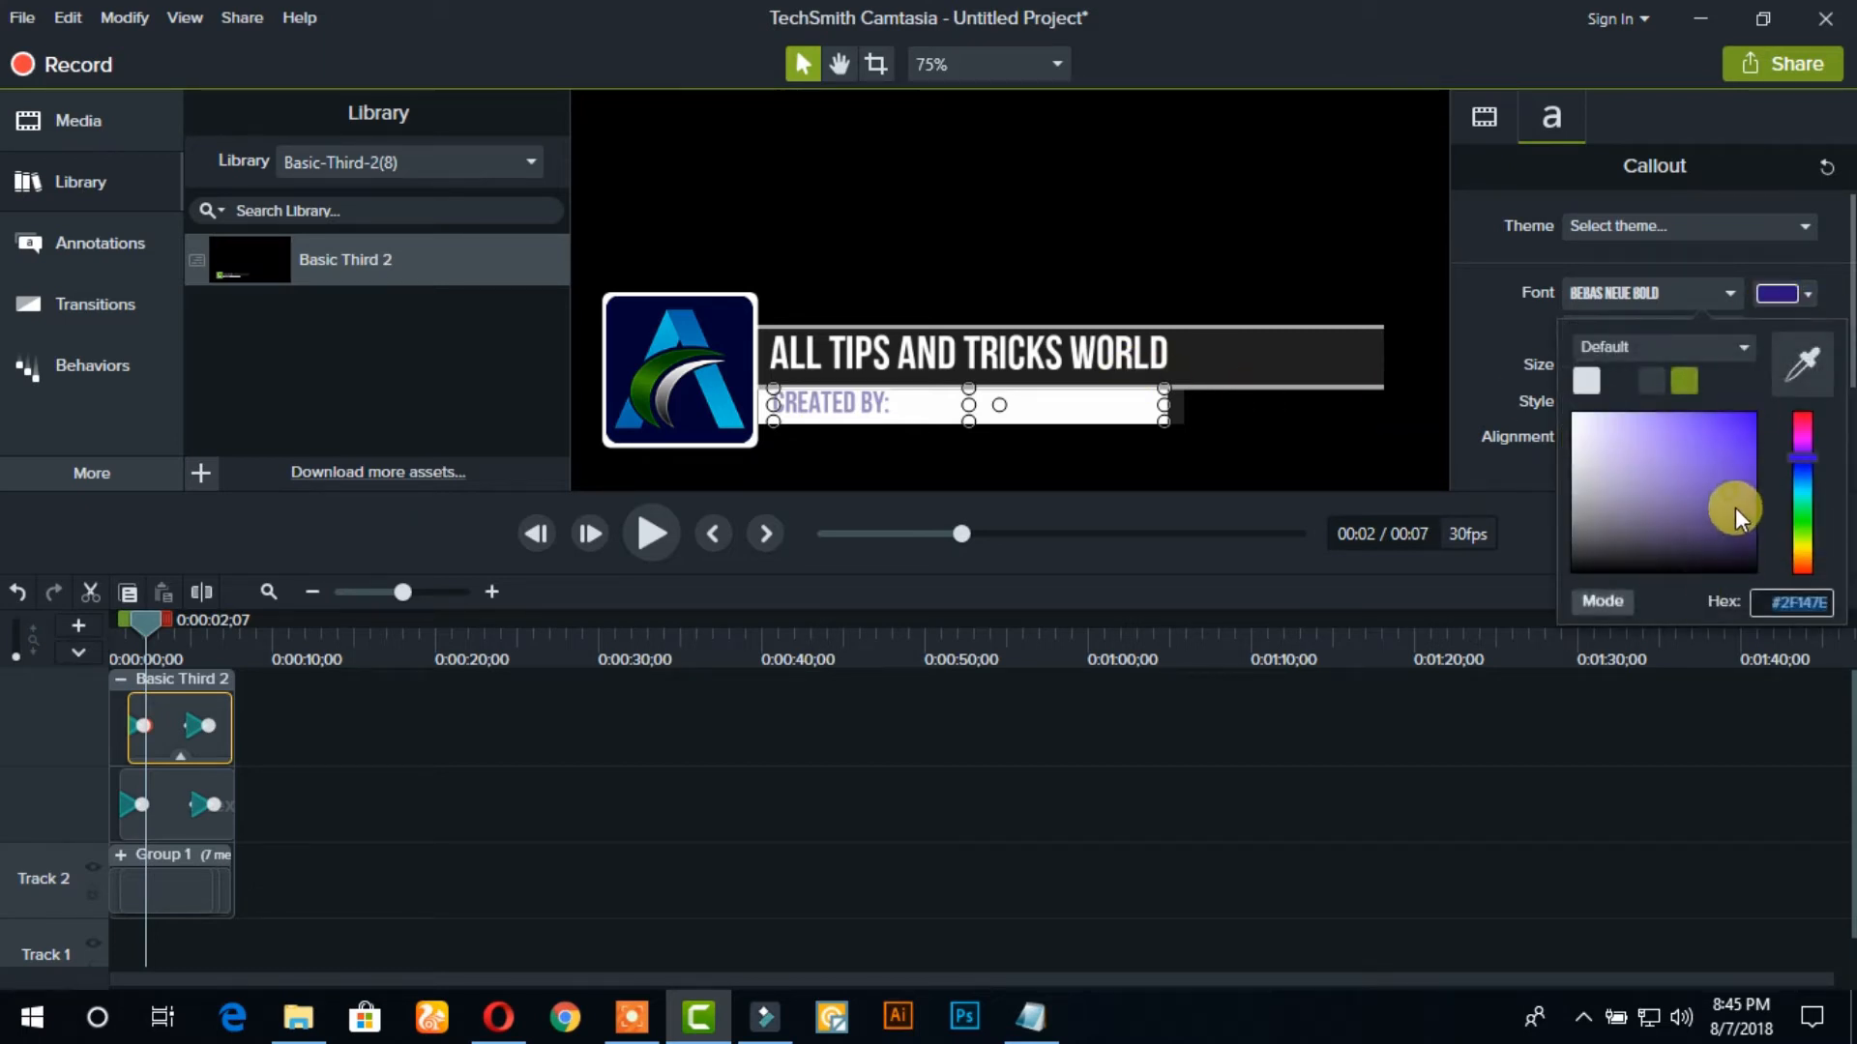
left_click_drag(1756, 557, 1756, 582)
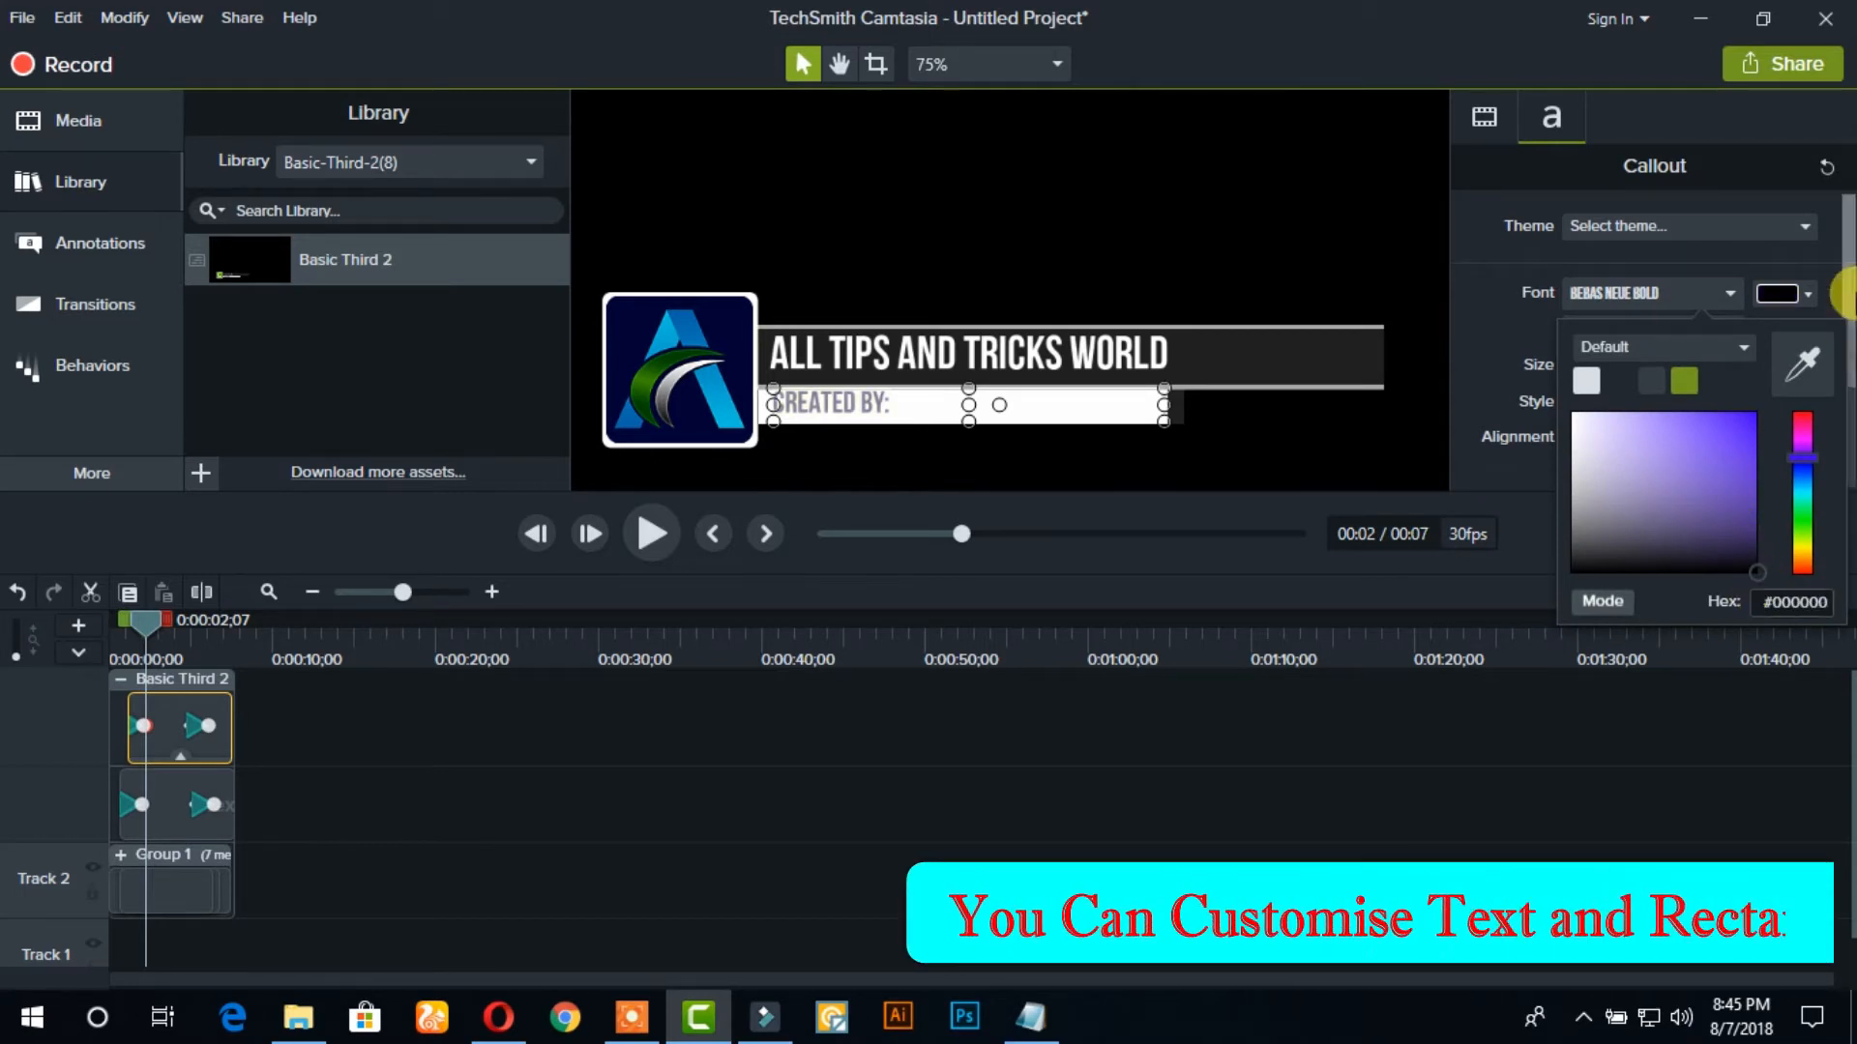
left_click(1782, 291)
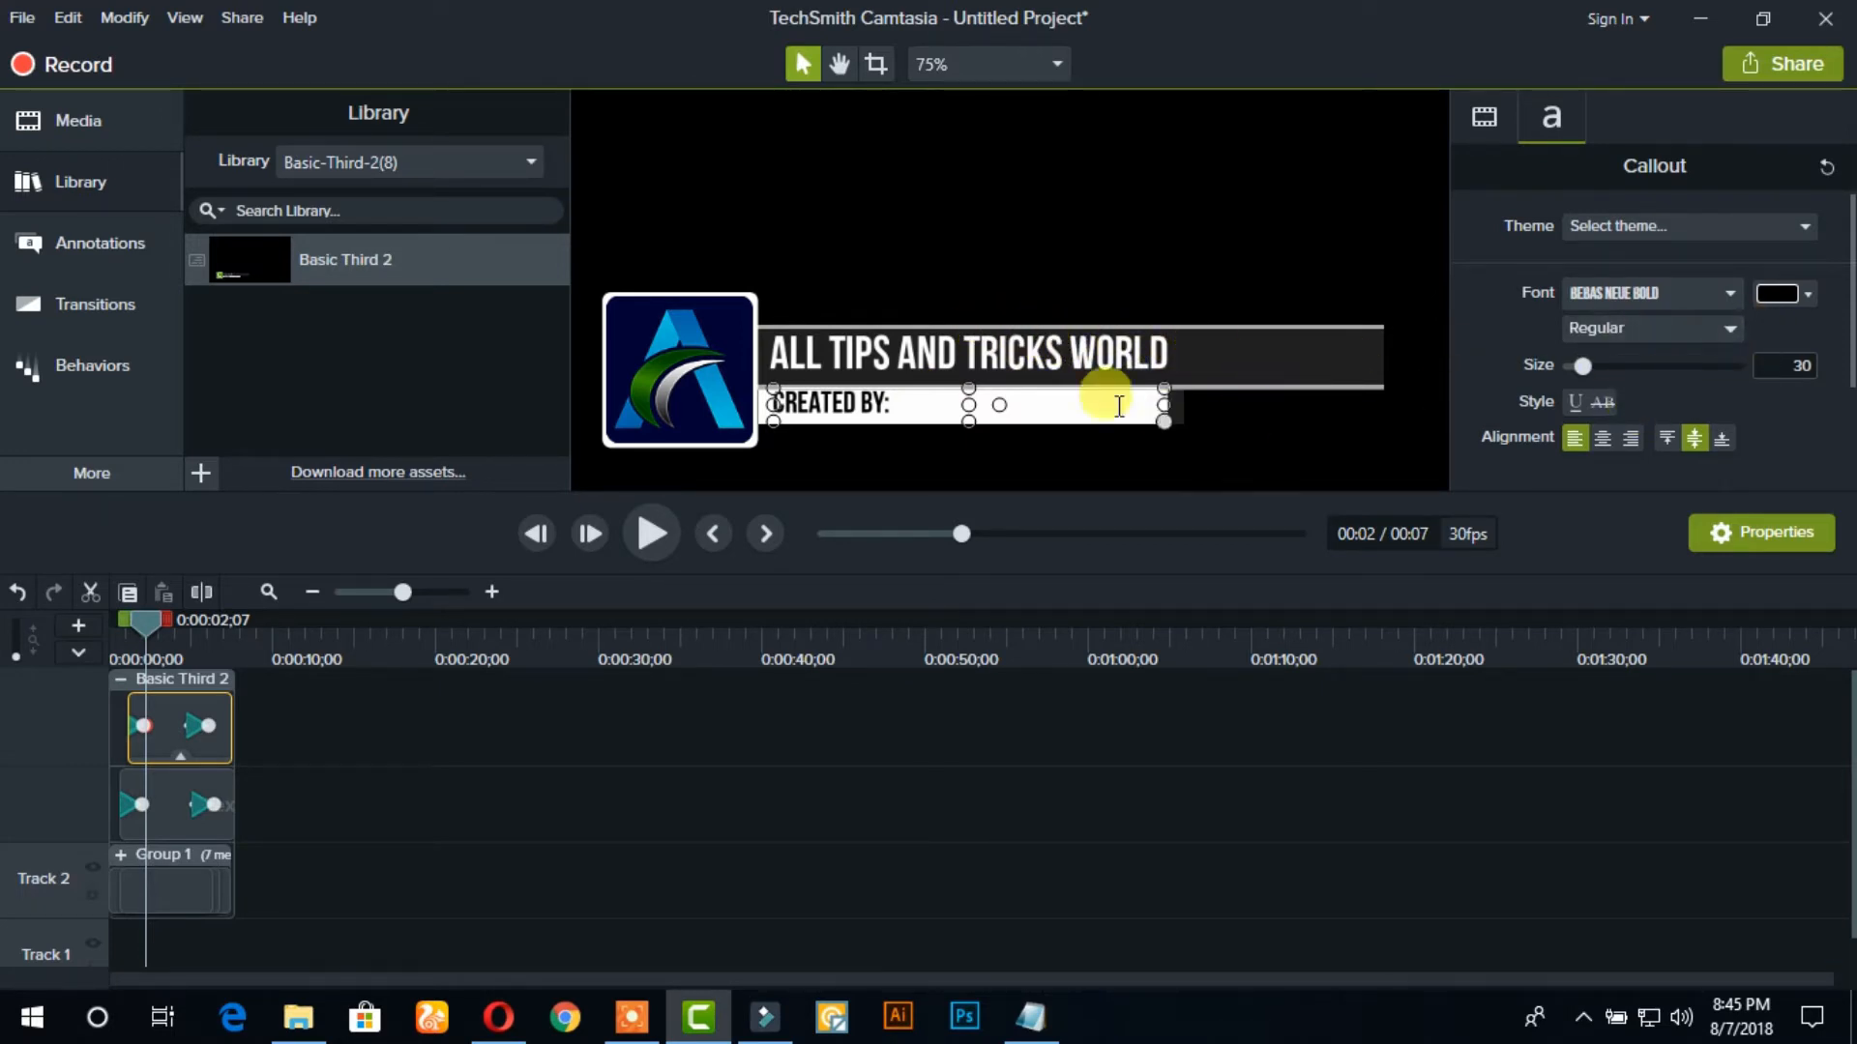
double_click(1204, 344)
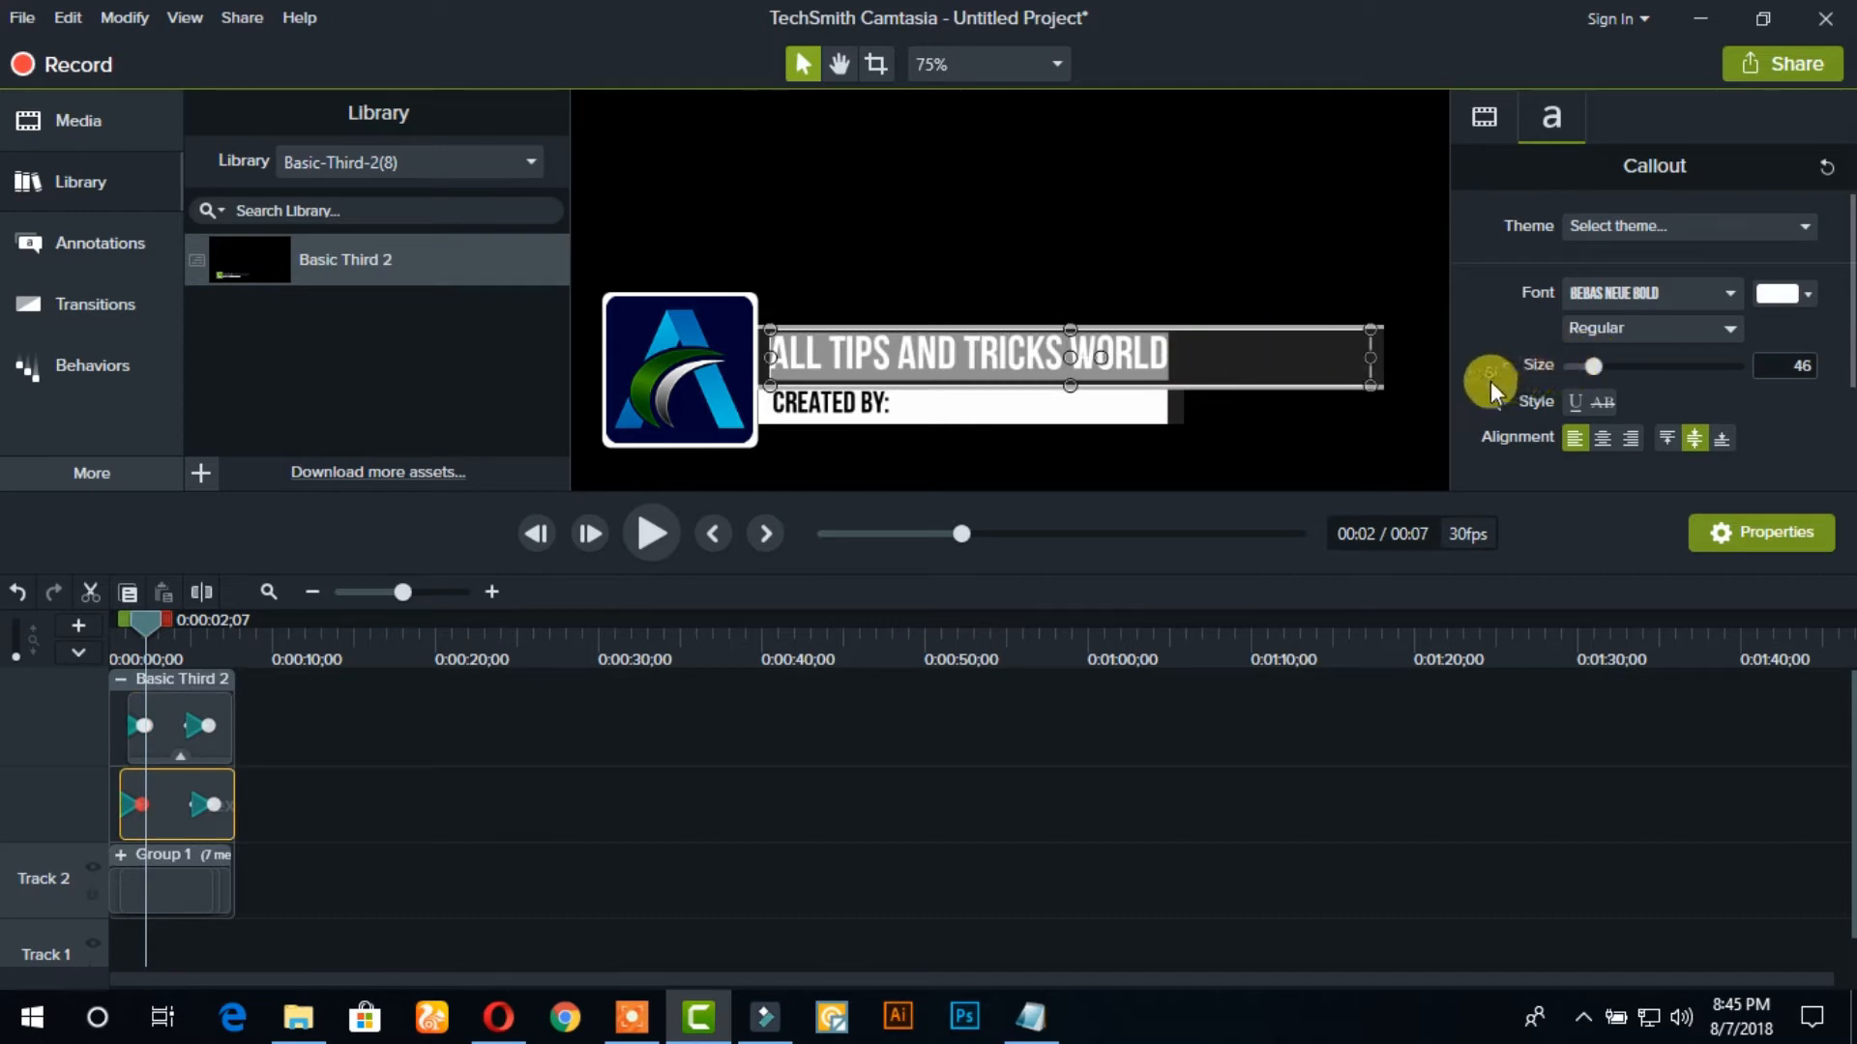
left_click(717, 403)
left_click(1156, 402)
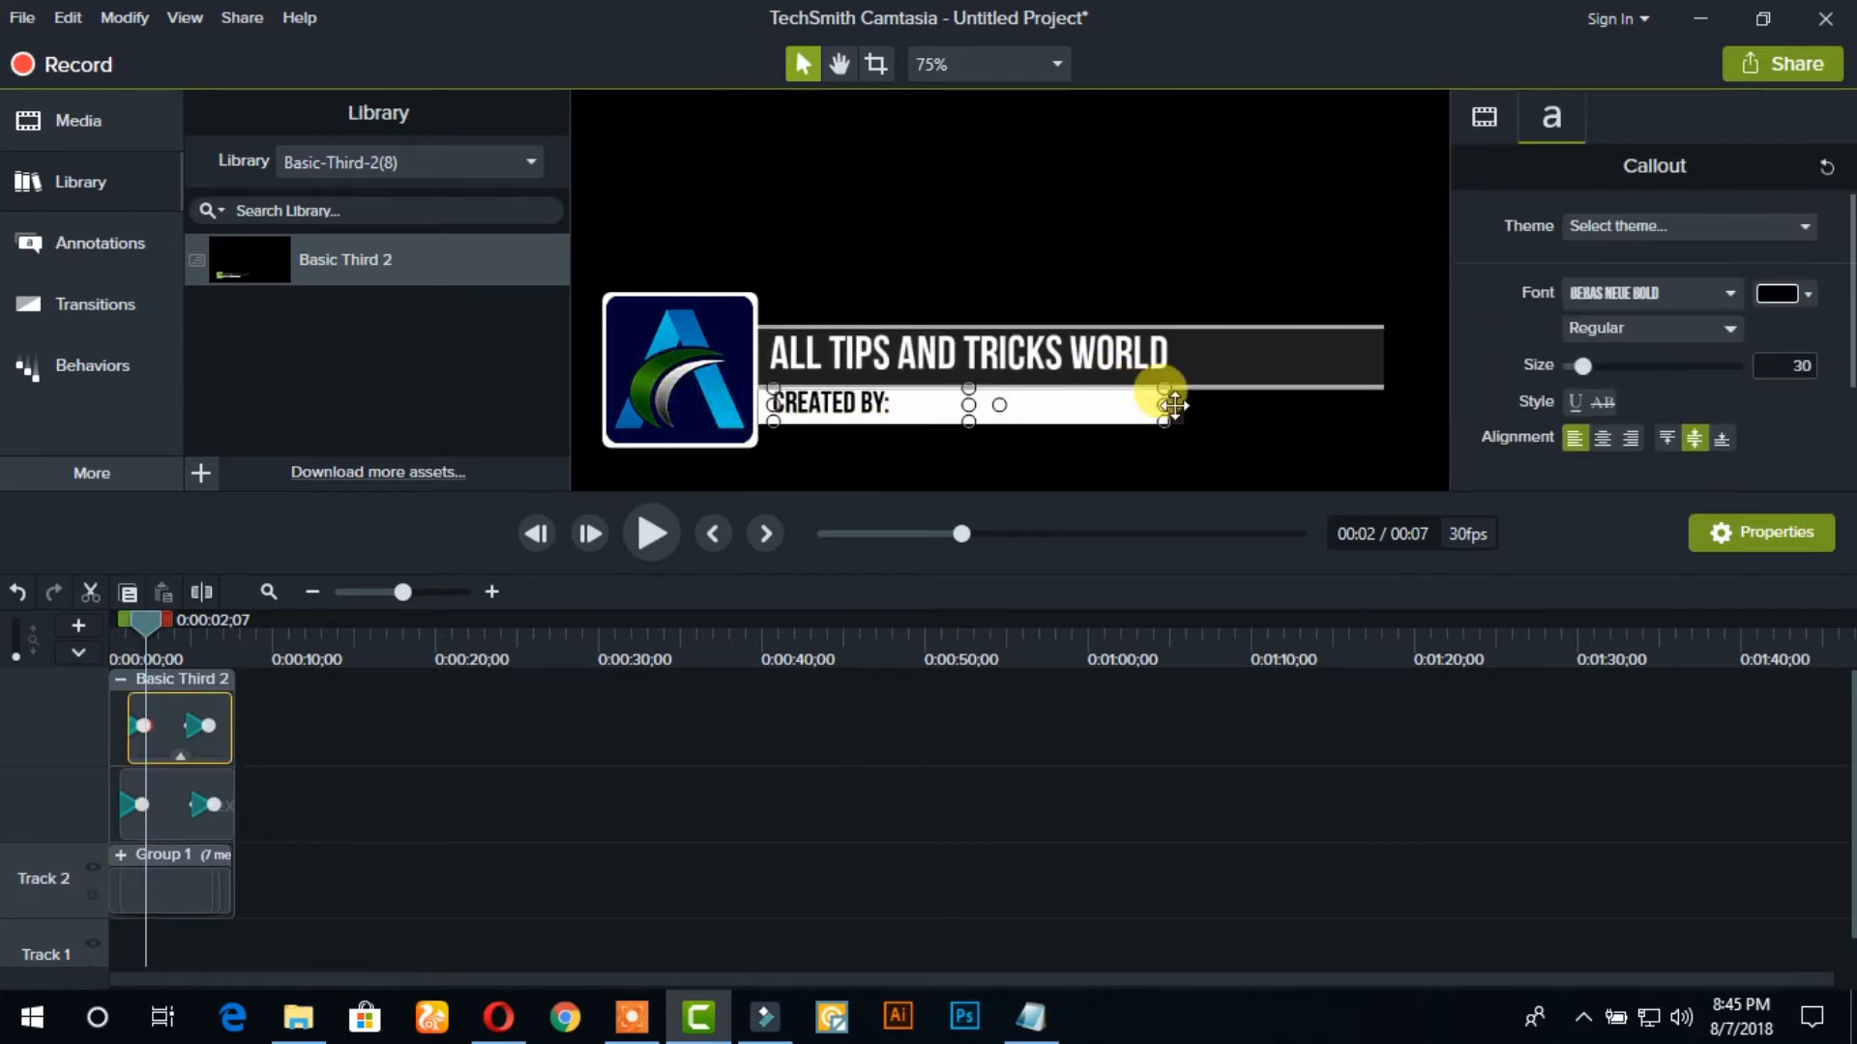
left_click(1173, 404)
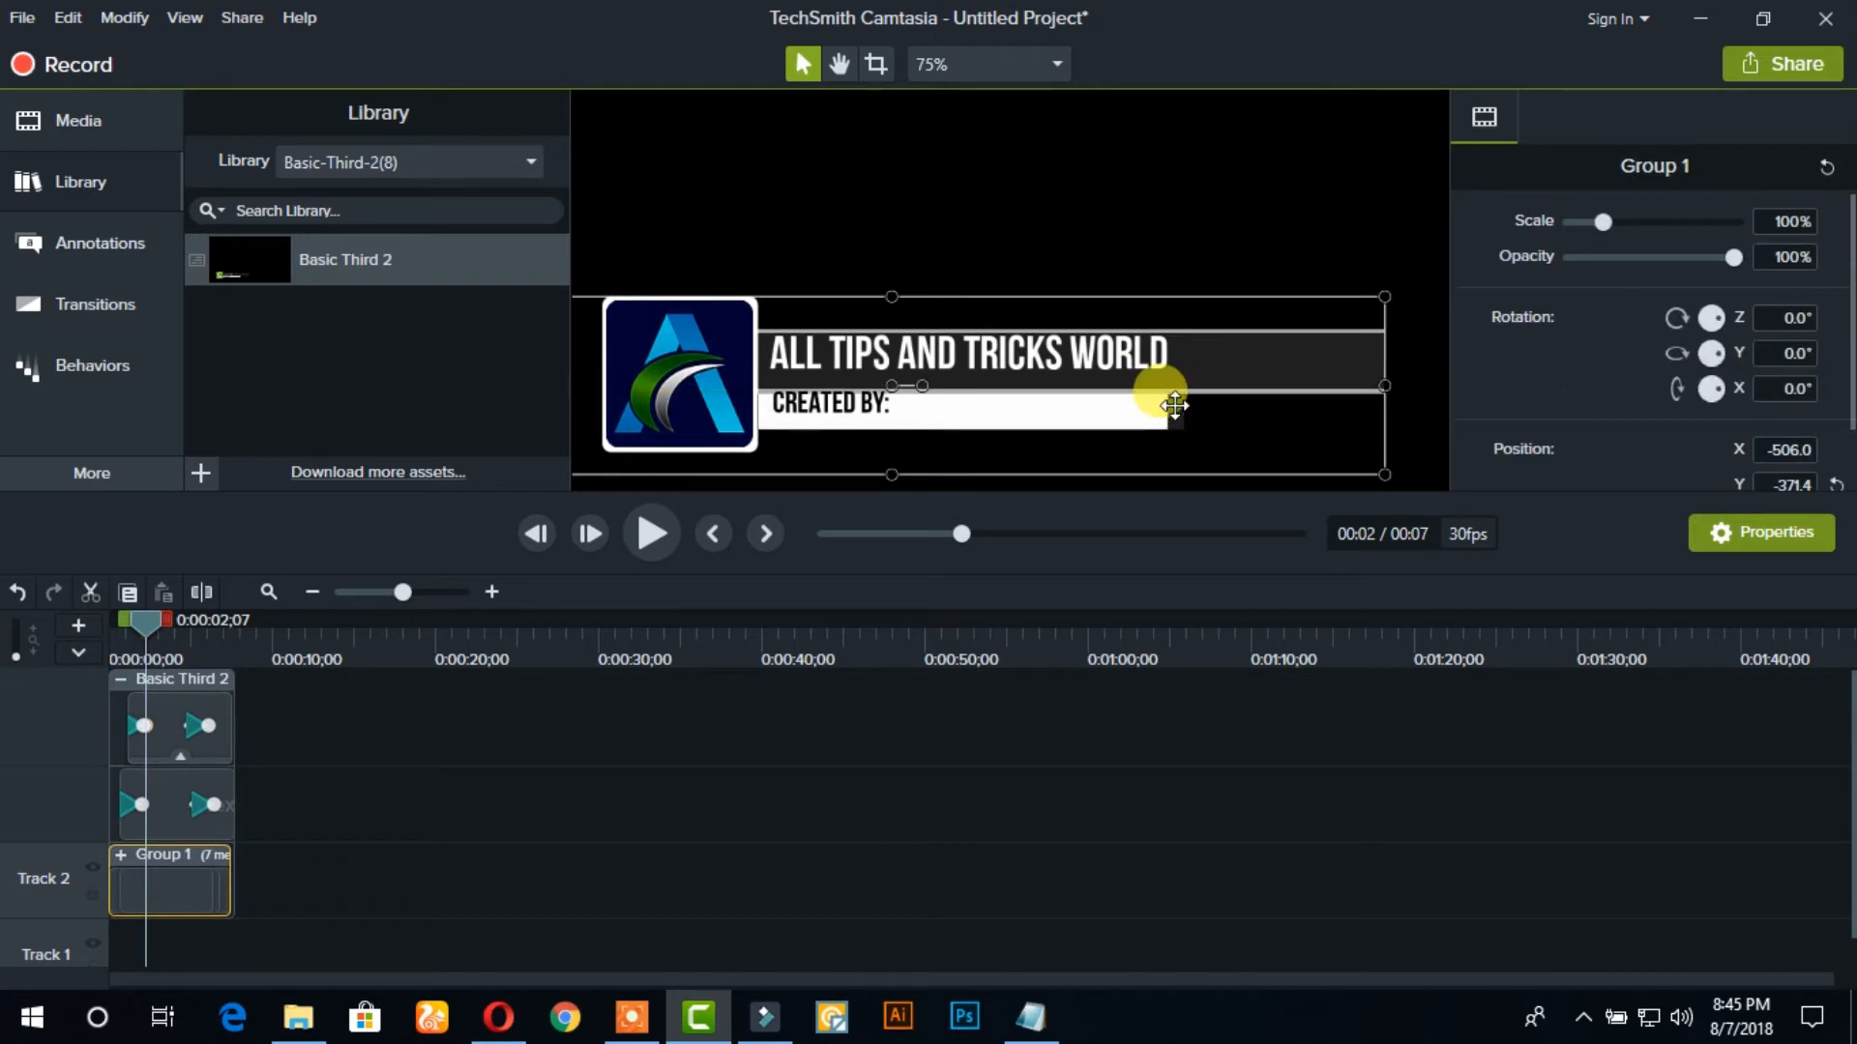
left_click(988, 434)
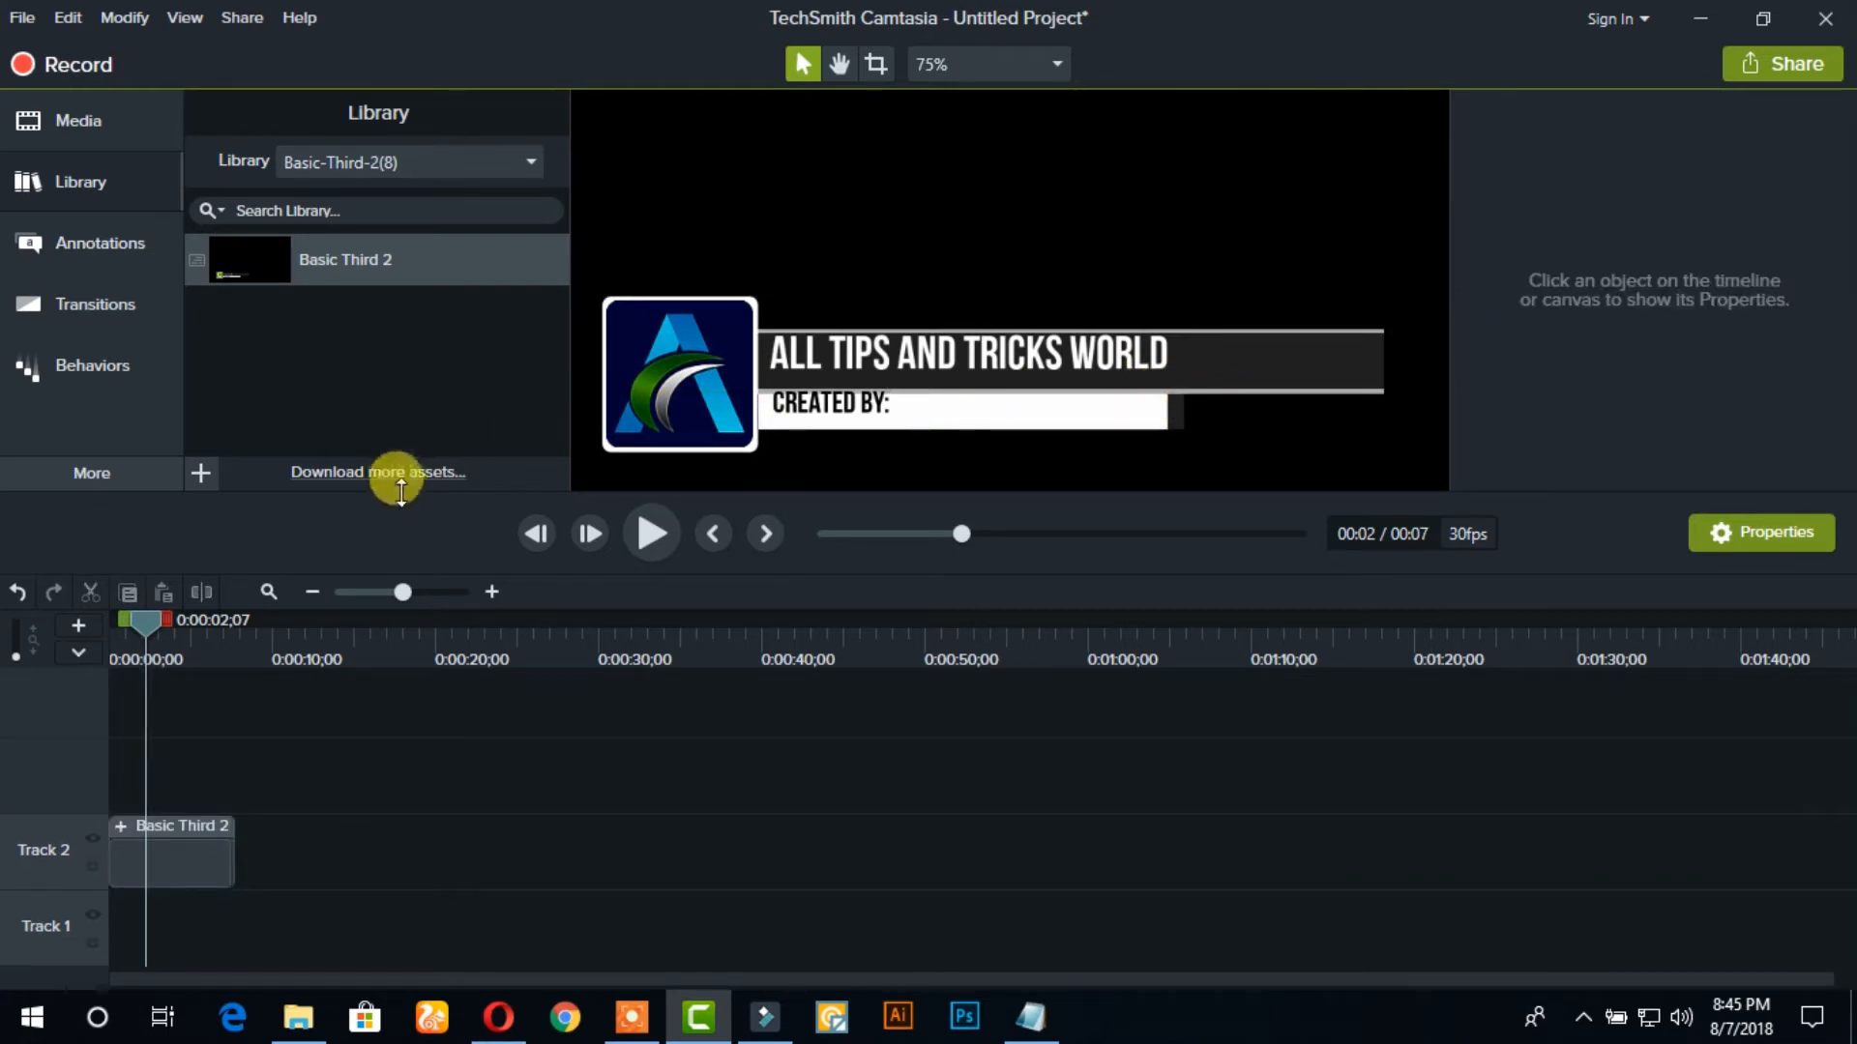
left_click(16, 593)
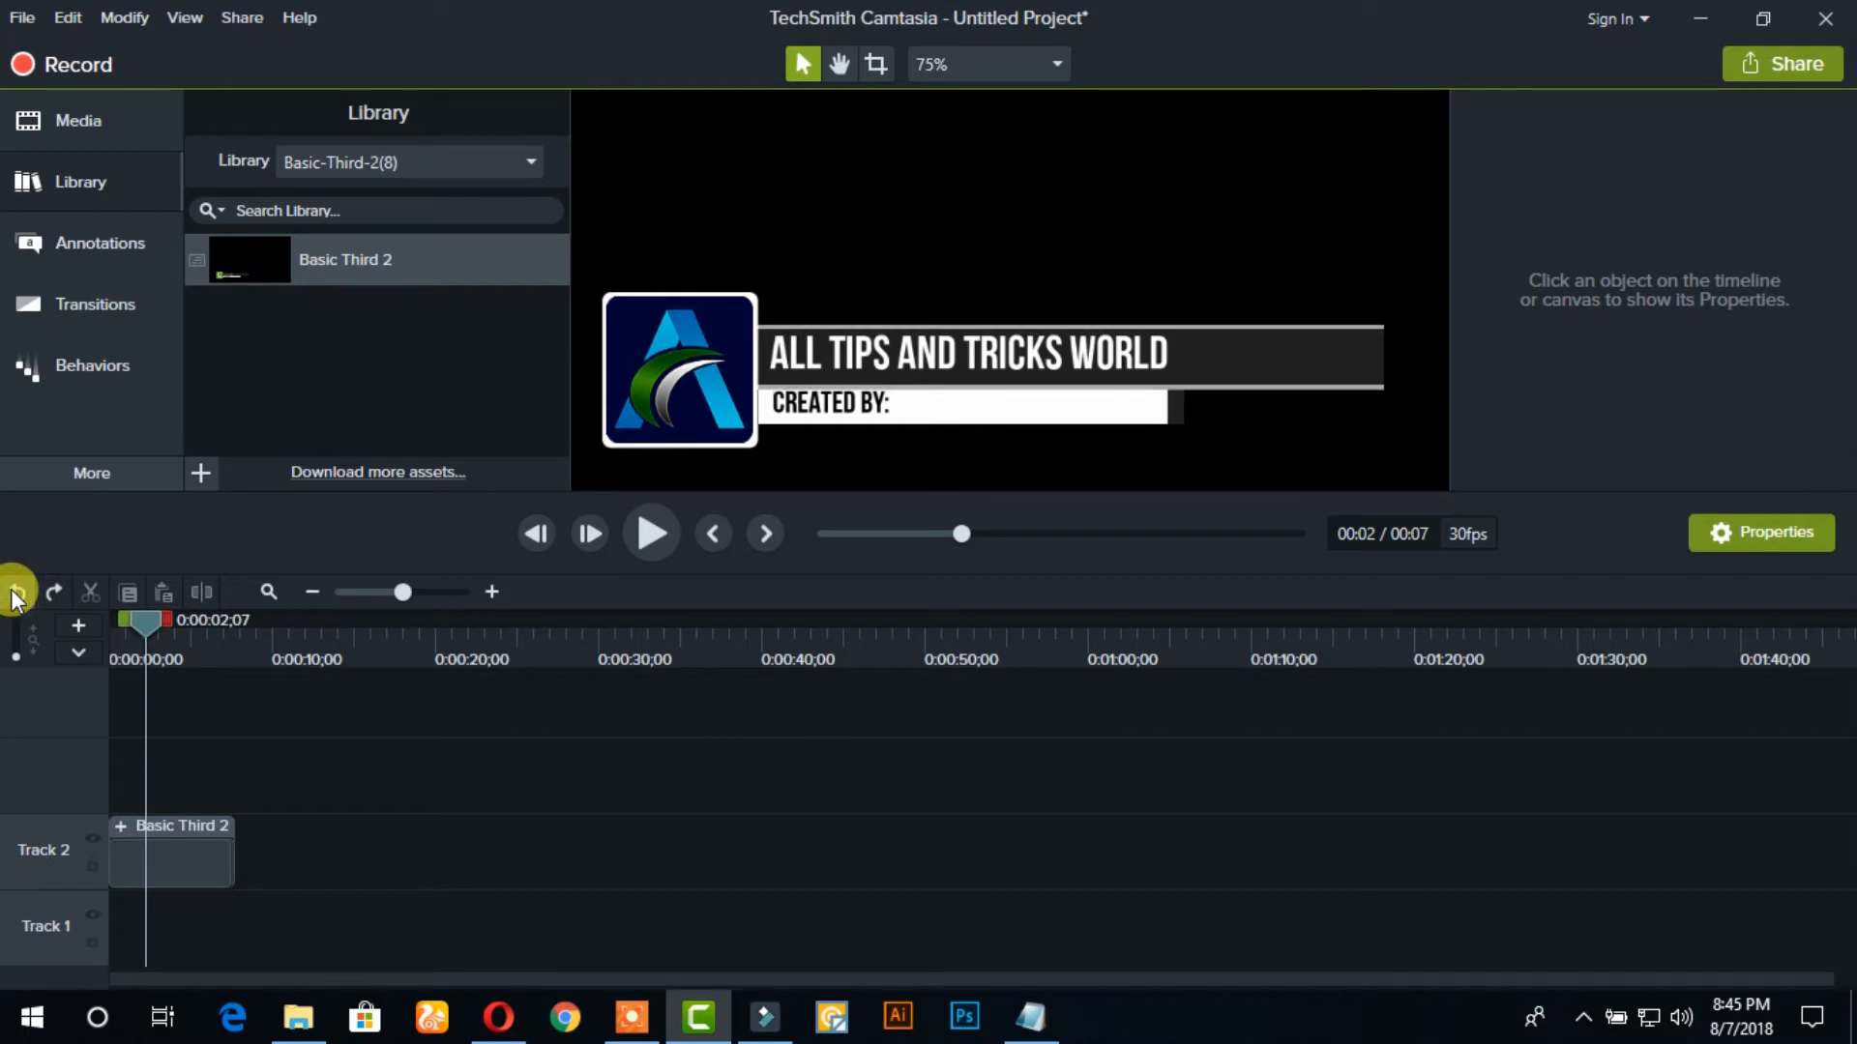
left_click(16, 593)
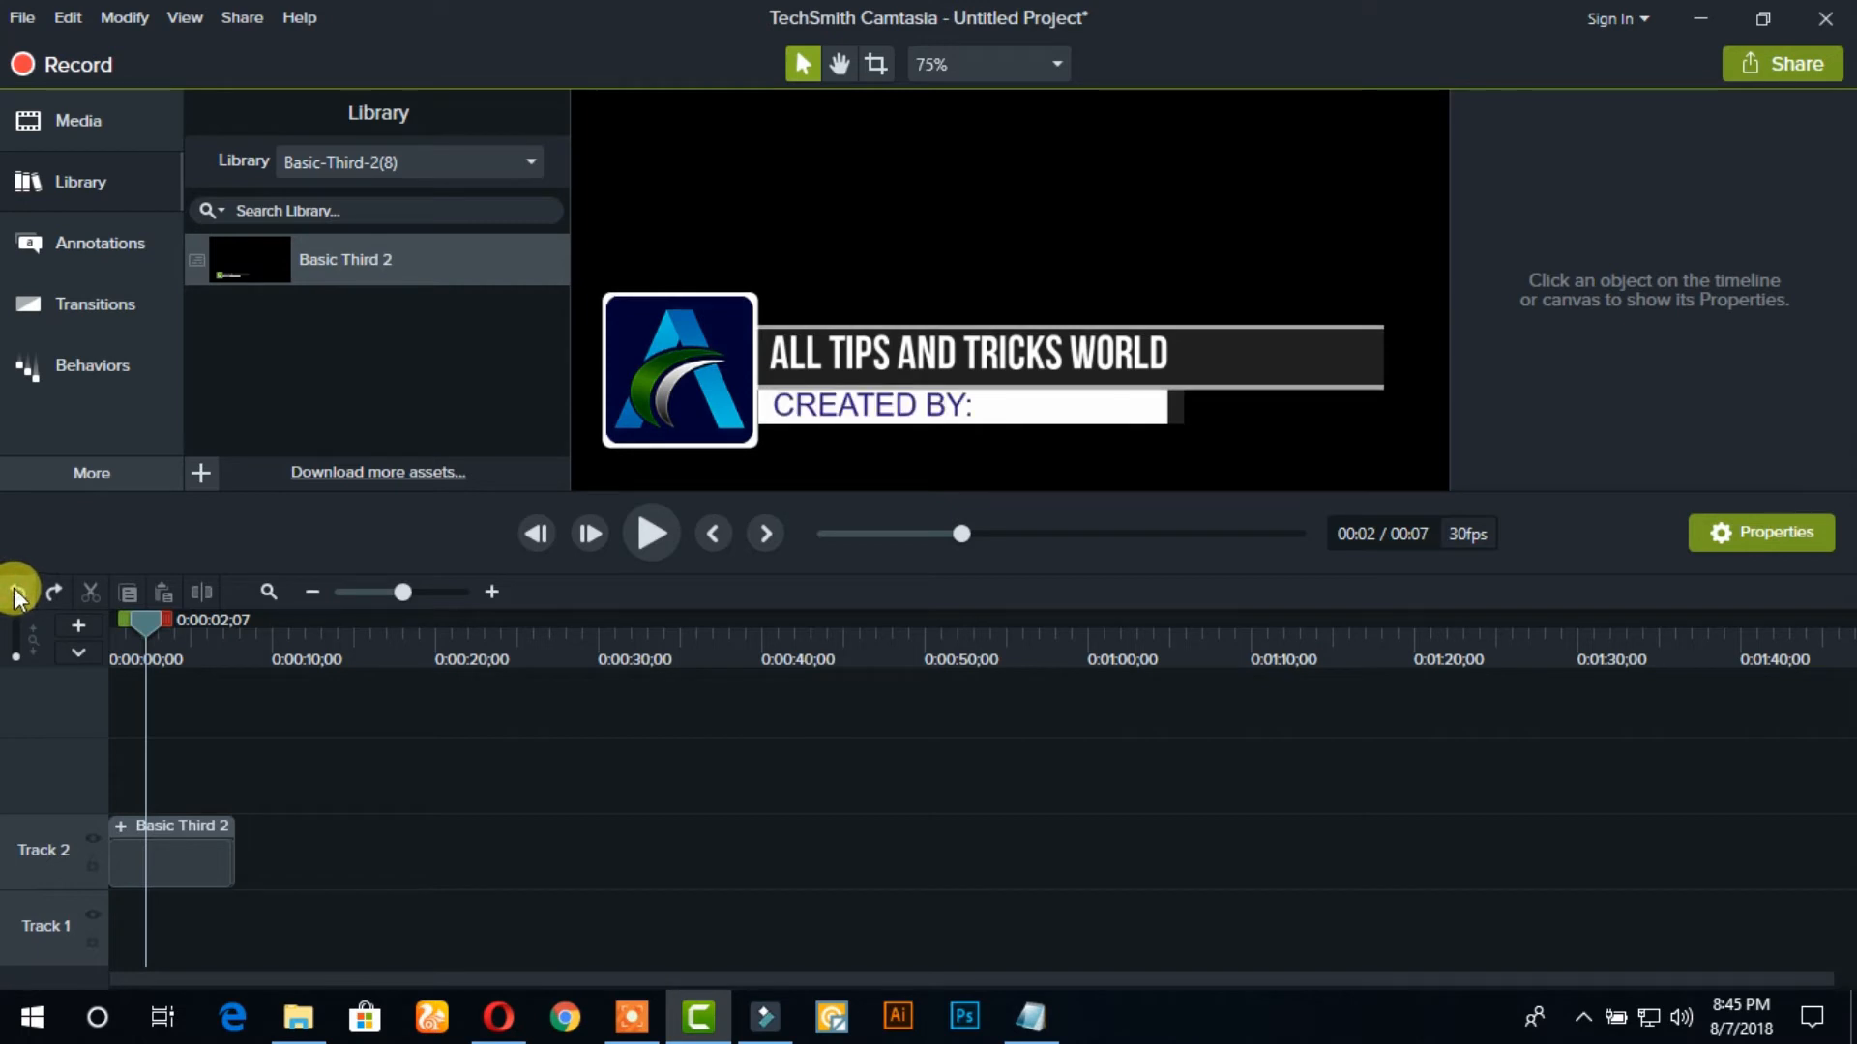
left_click(56, 585)
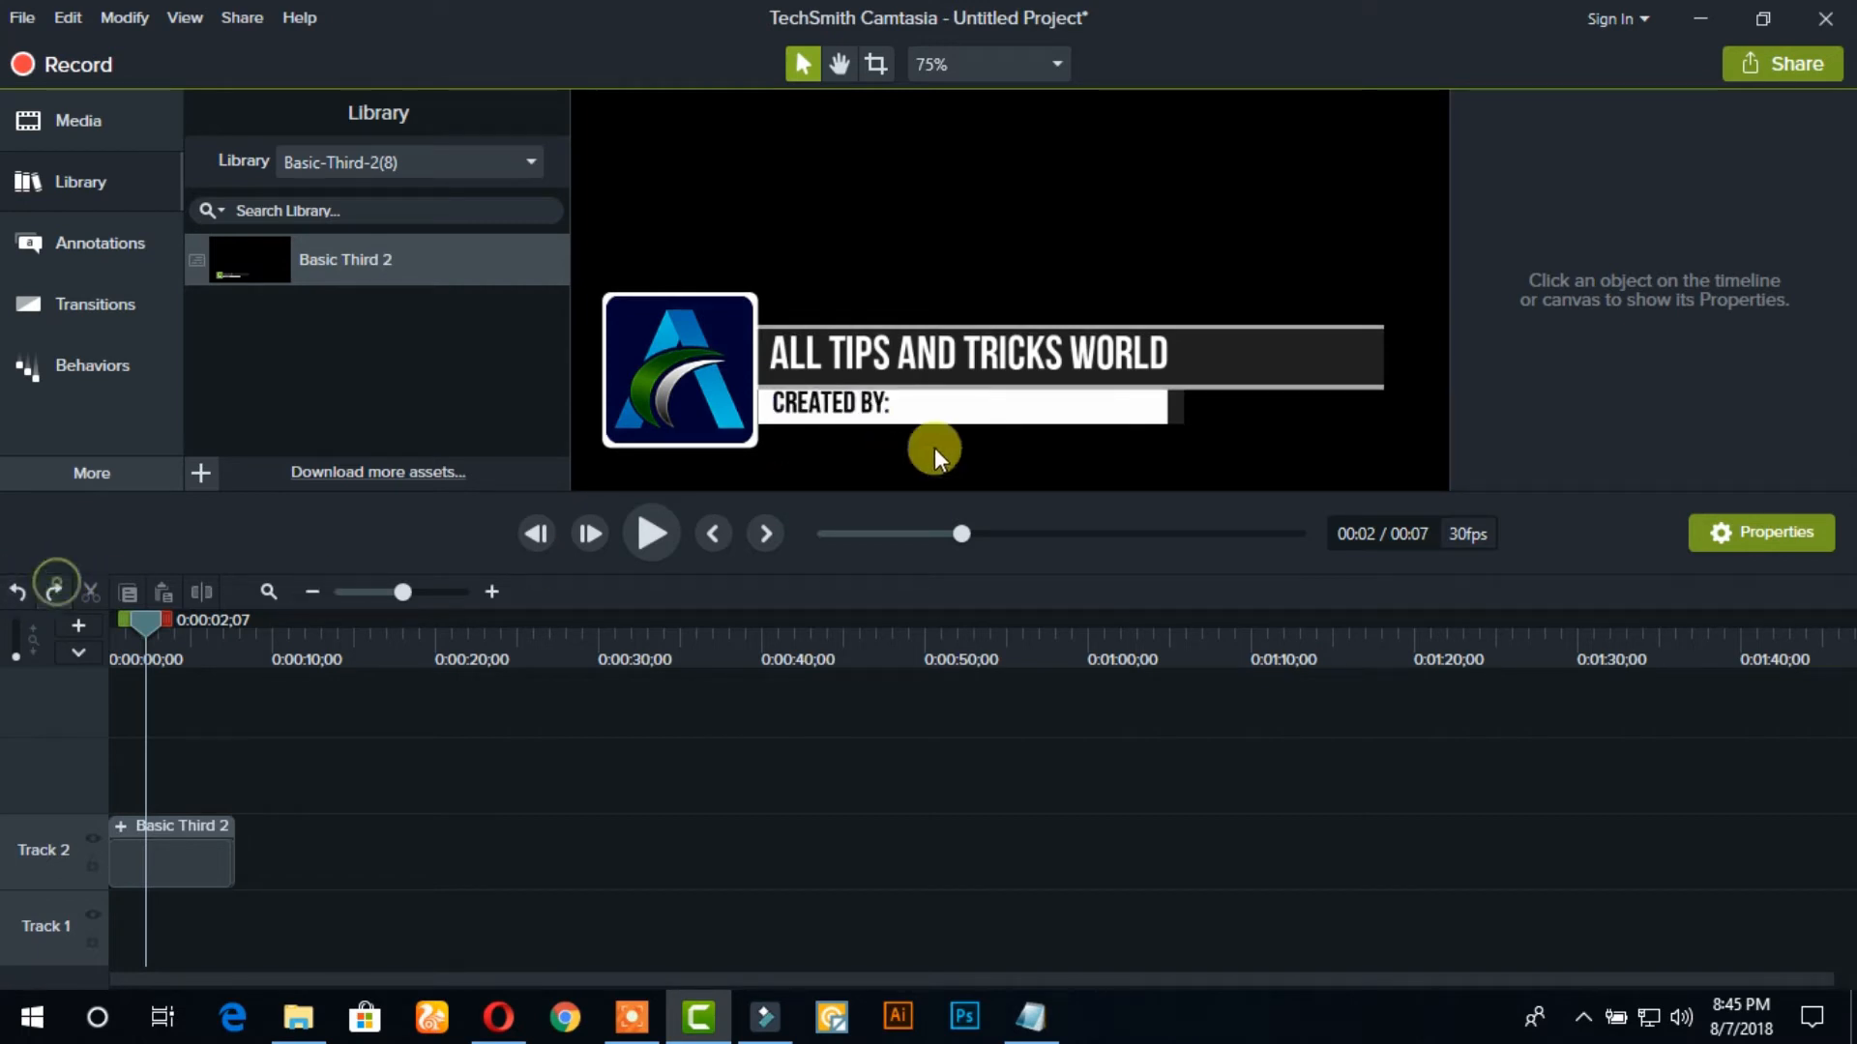
left_click(994, 411)
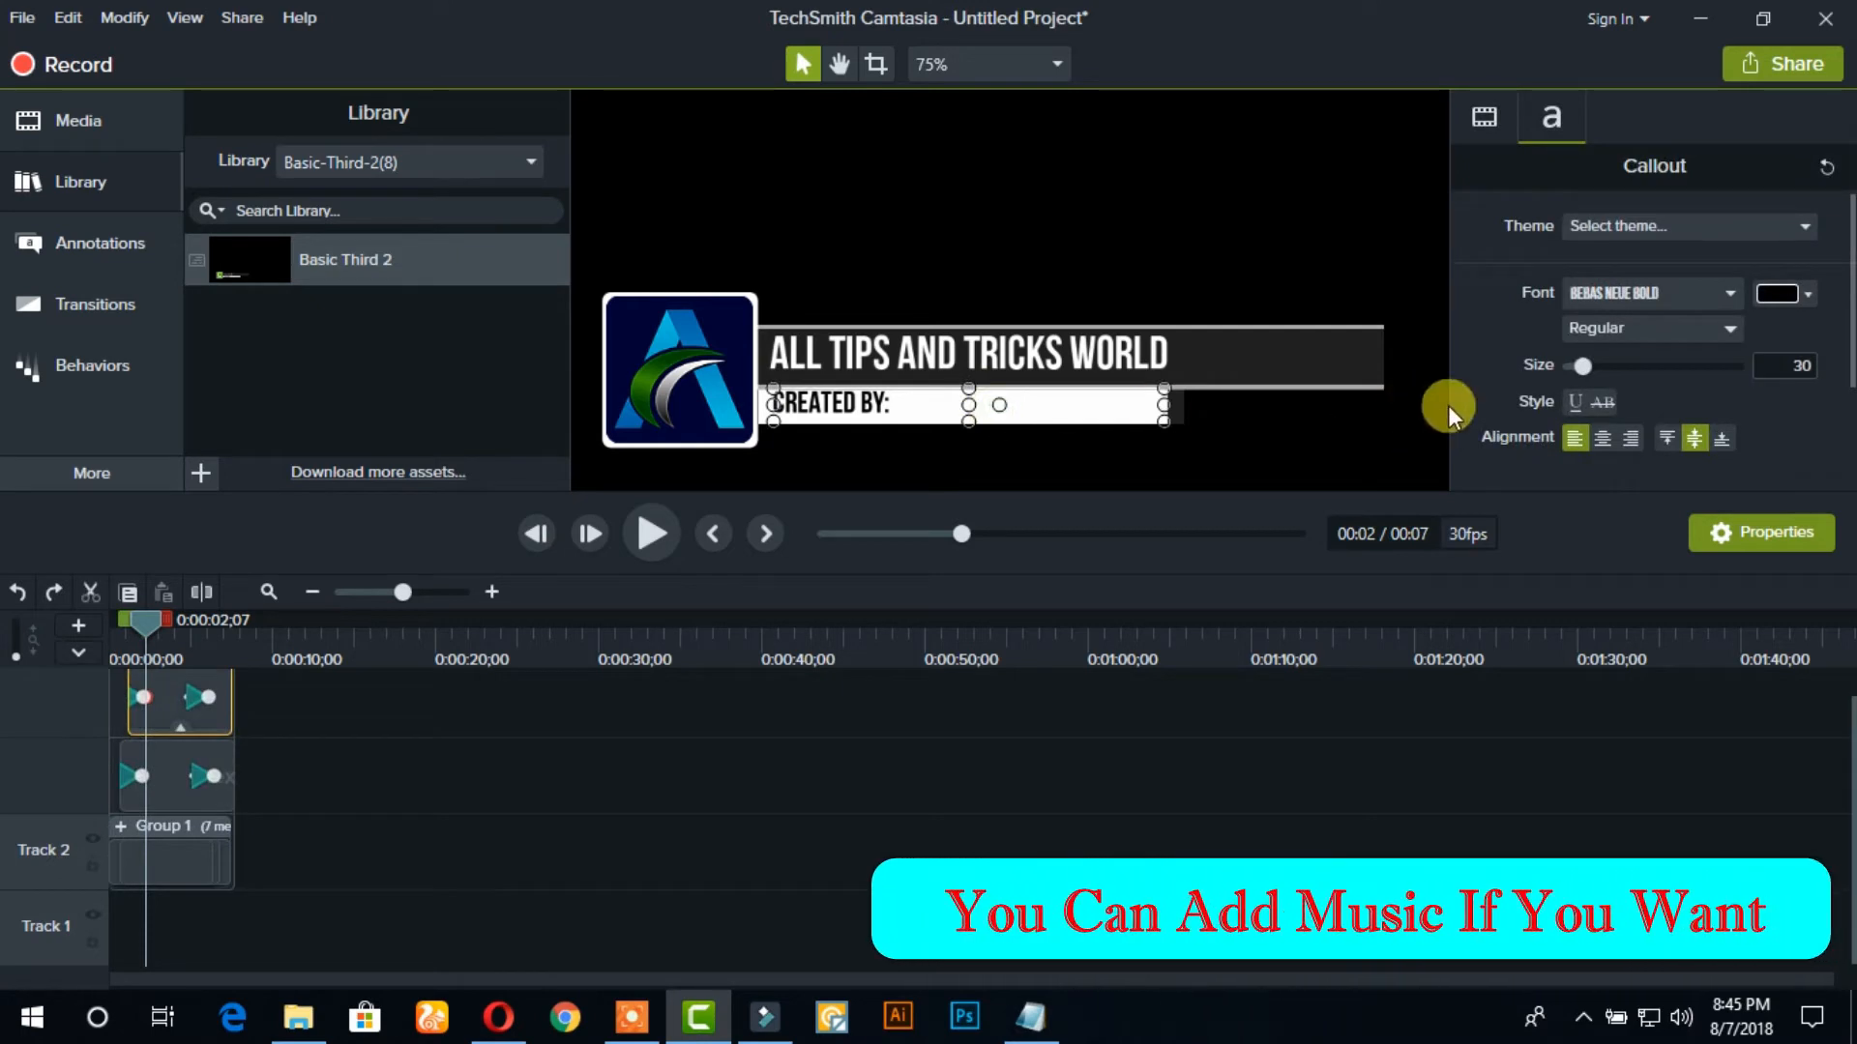
left_click(1673, 222)
left_click(1673, 222)
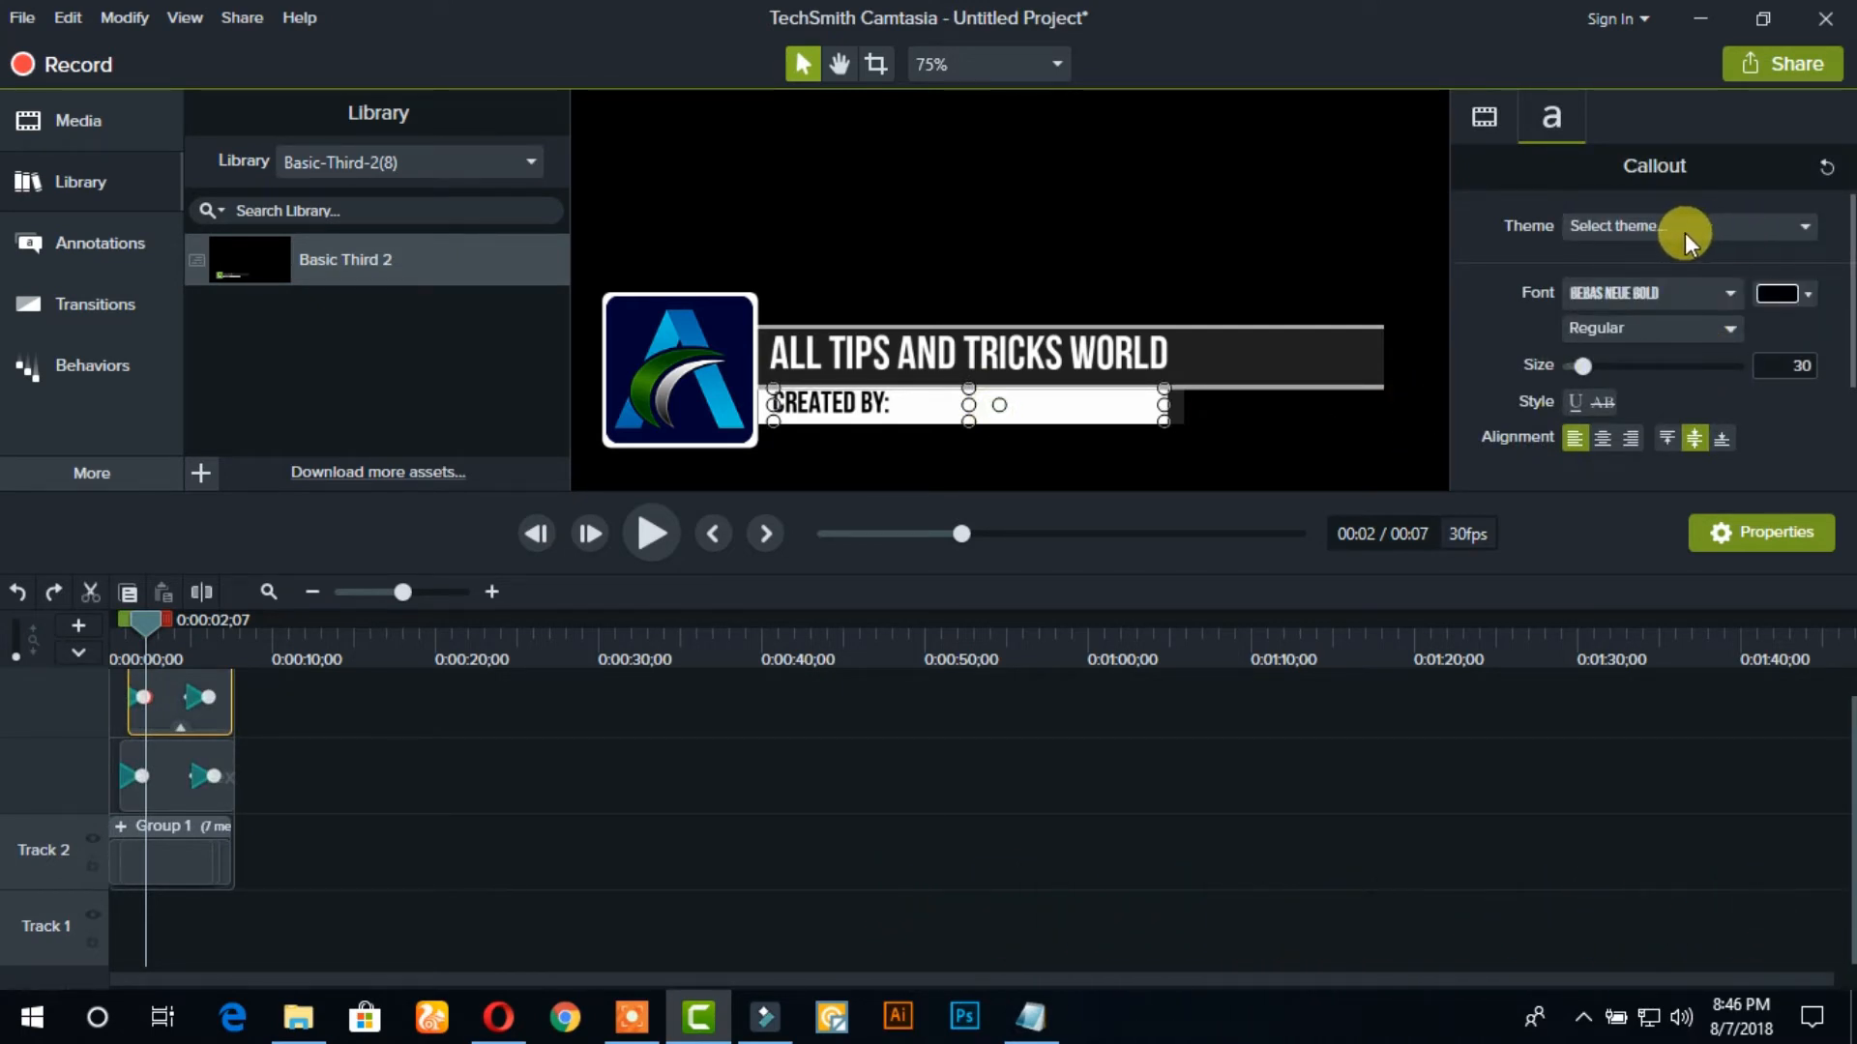
left_click(1753, 228)
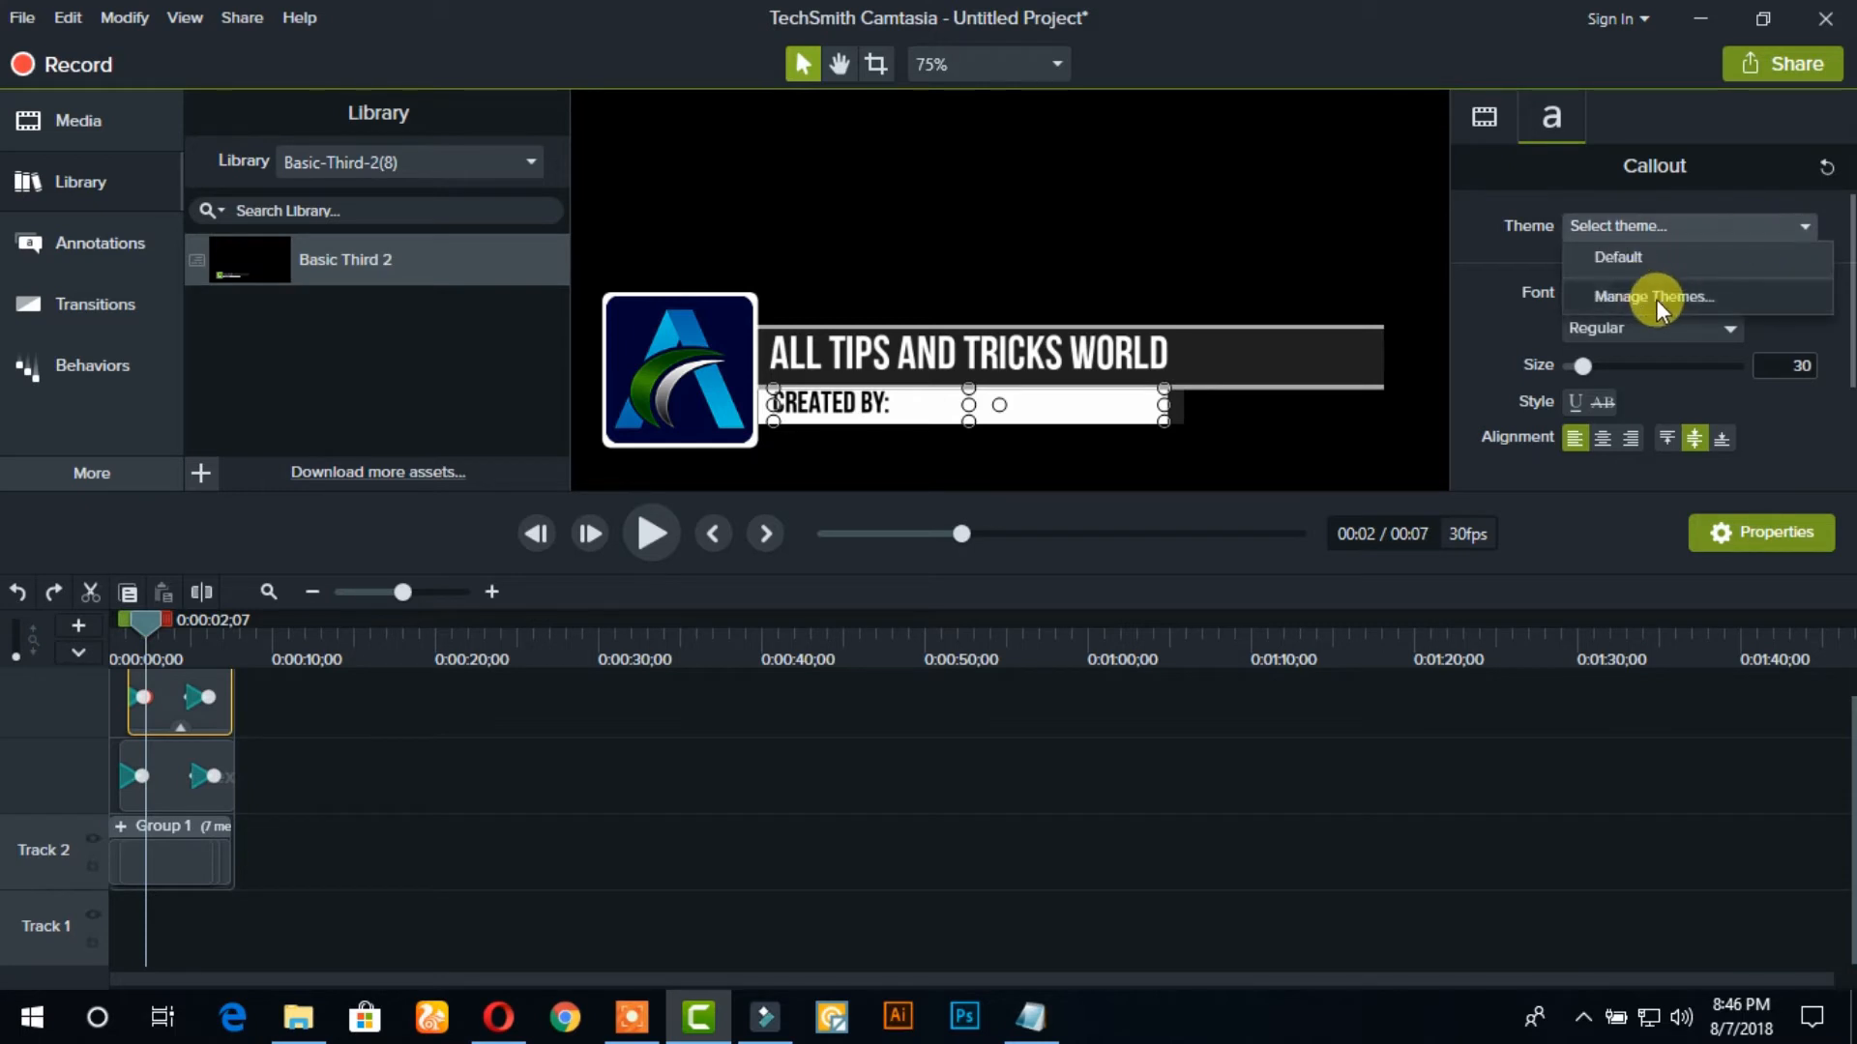
left_click(1678, 230)
left_click(1254, 356)
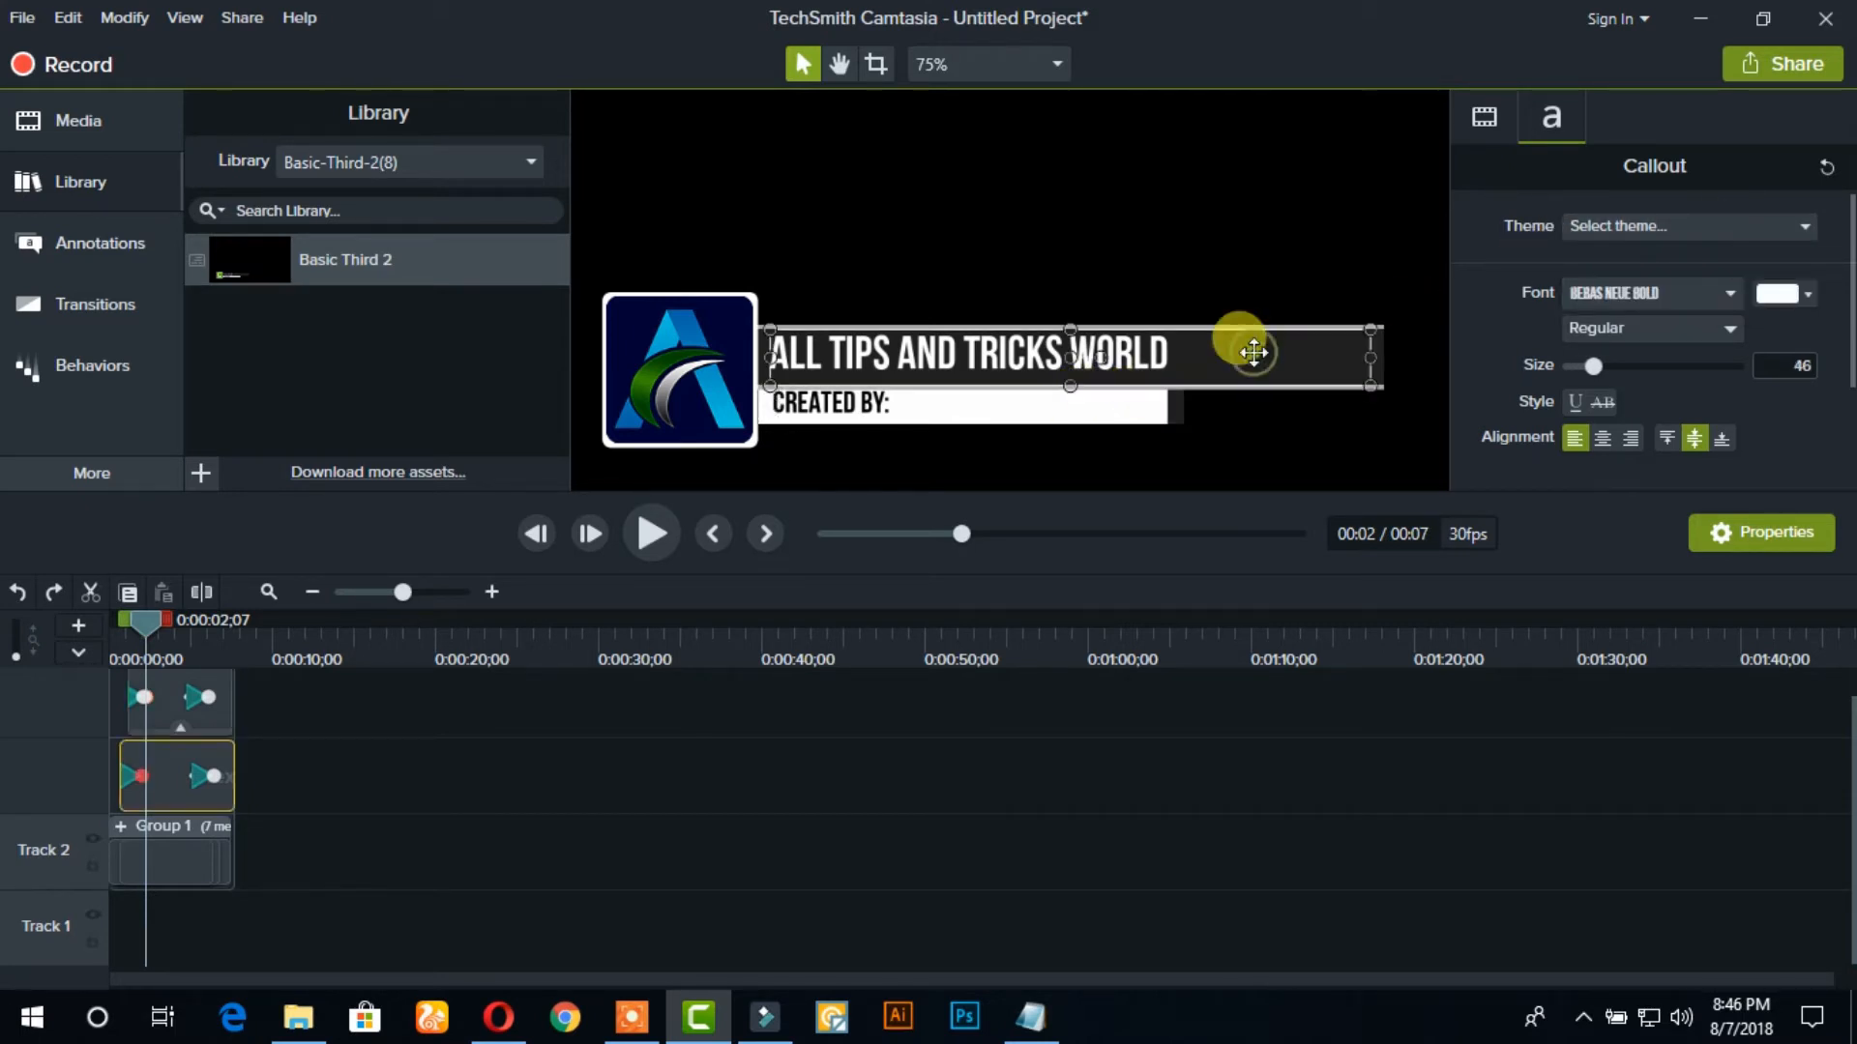
left_click(1380, 345)
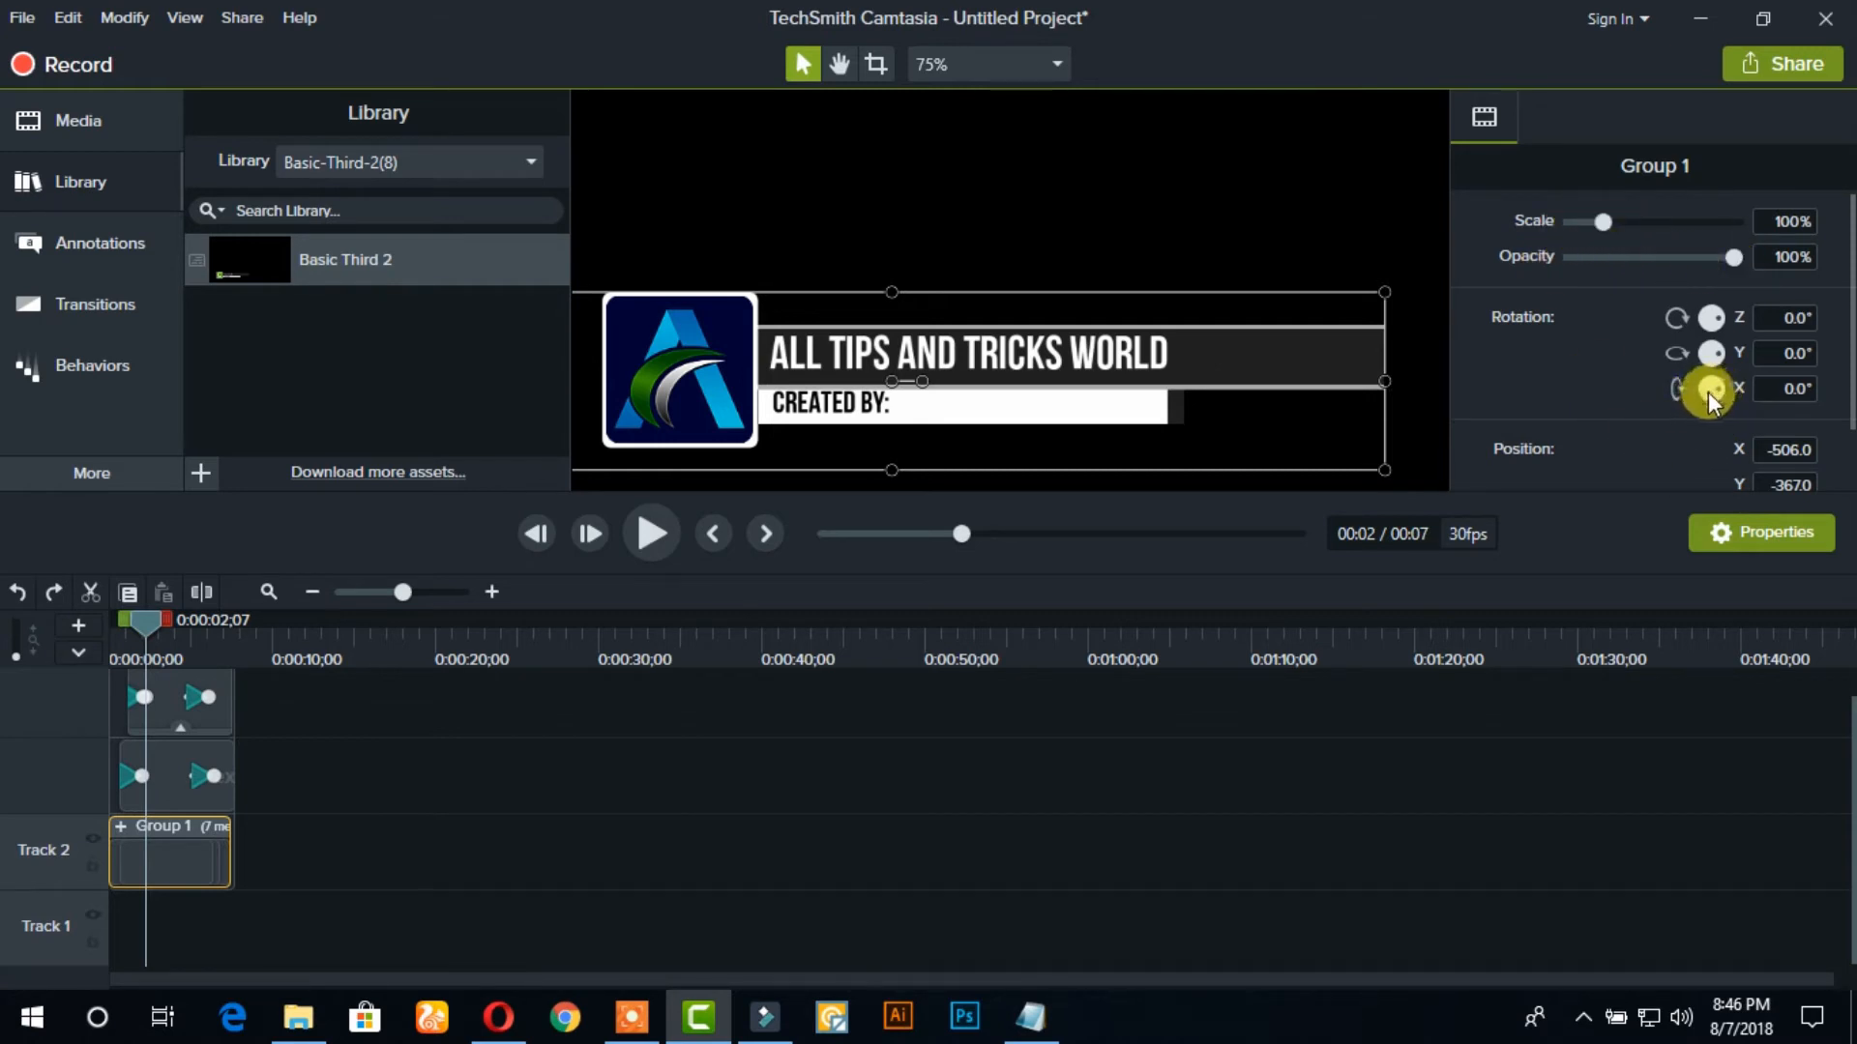
Hide the object properties and play the customized lower third from the start of the timeline
left_click(1697, 531)
left_click(1094, 406)
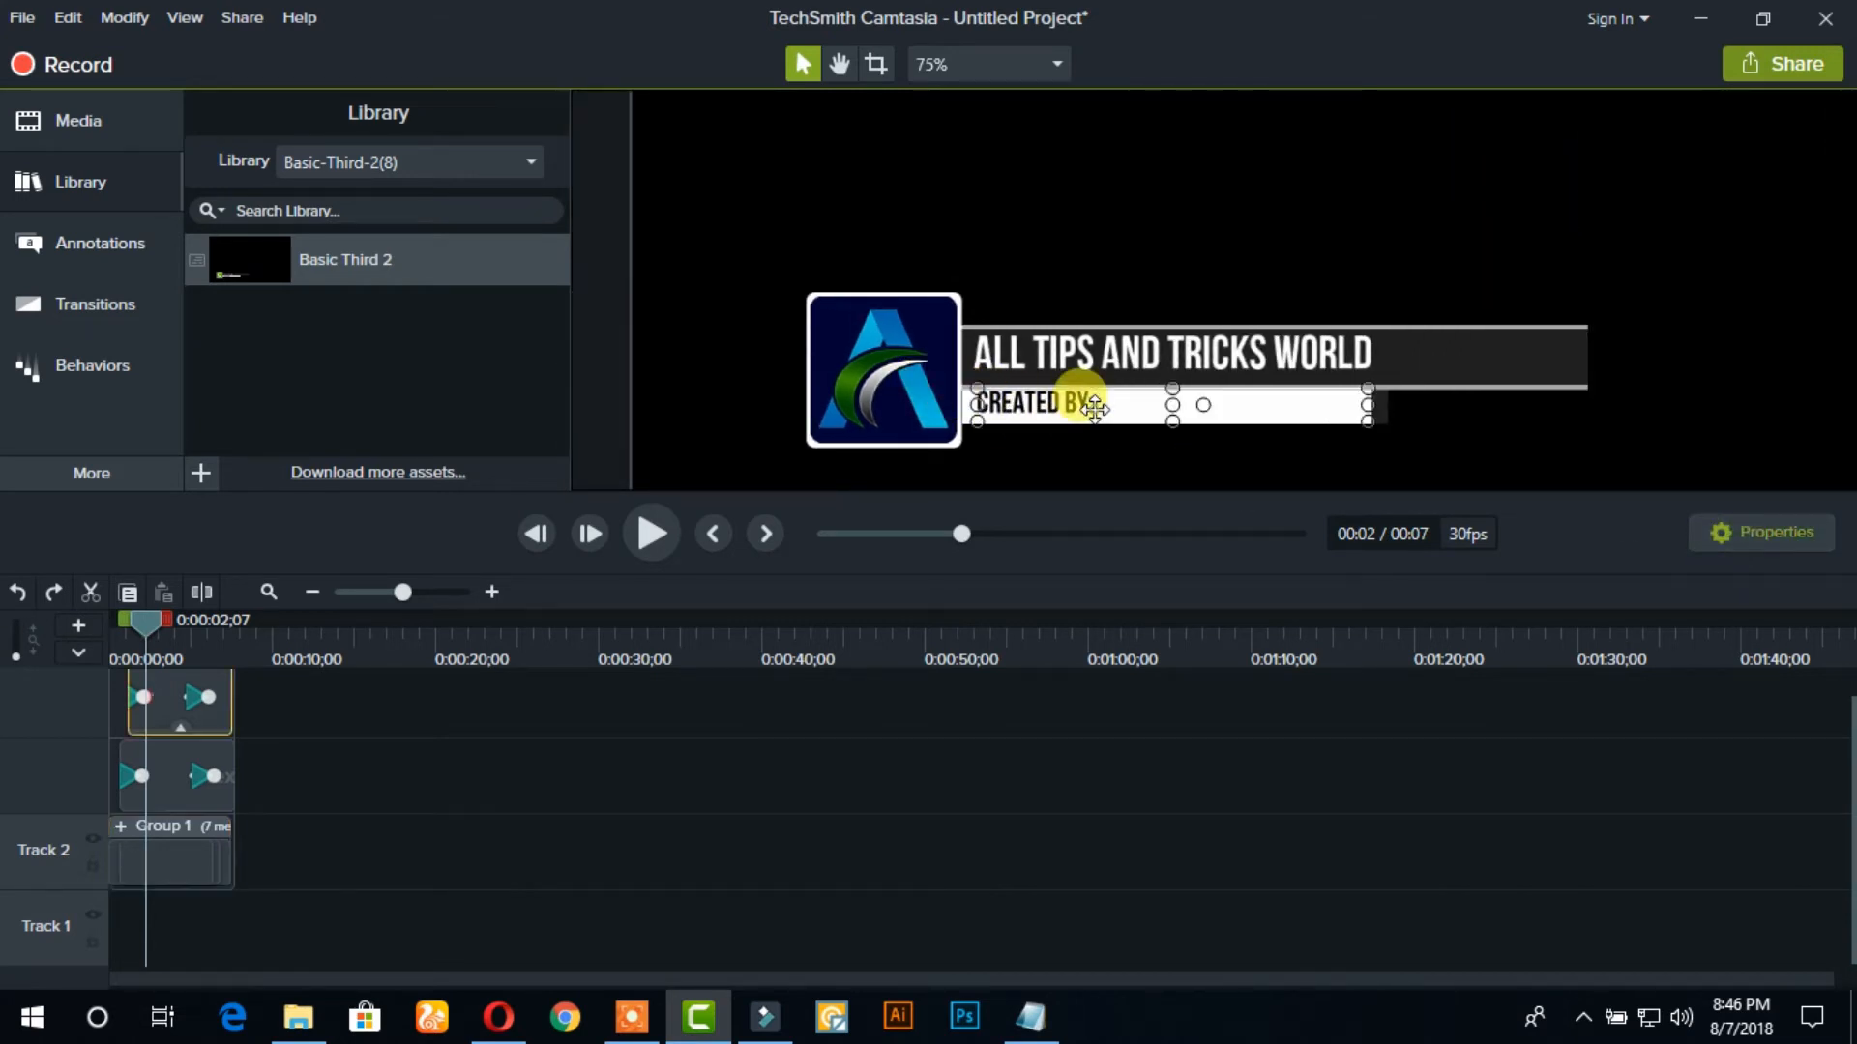
left_click_drag(143, 629, 101, 625)
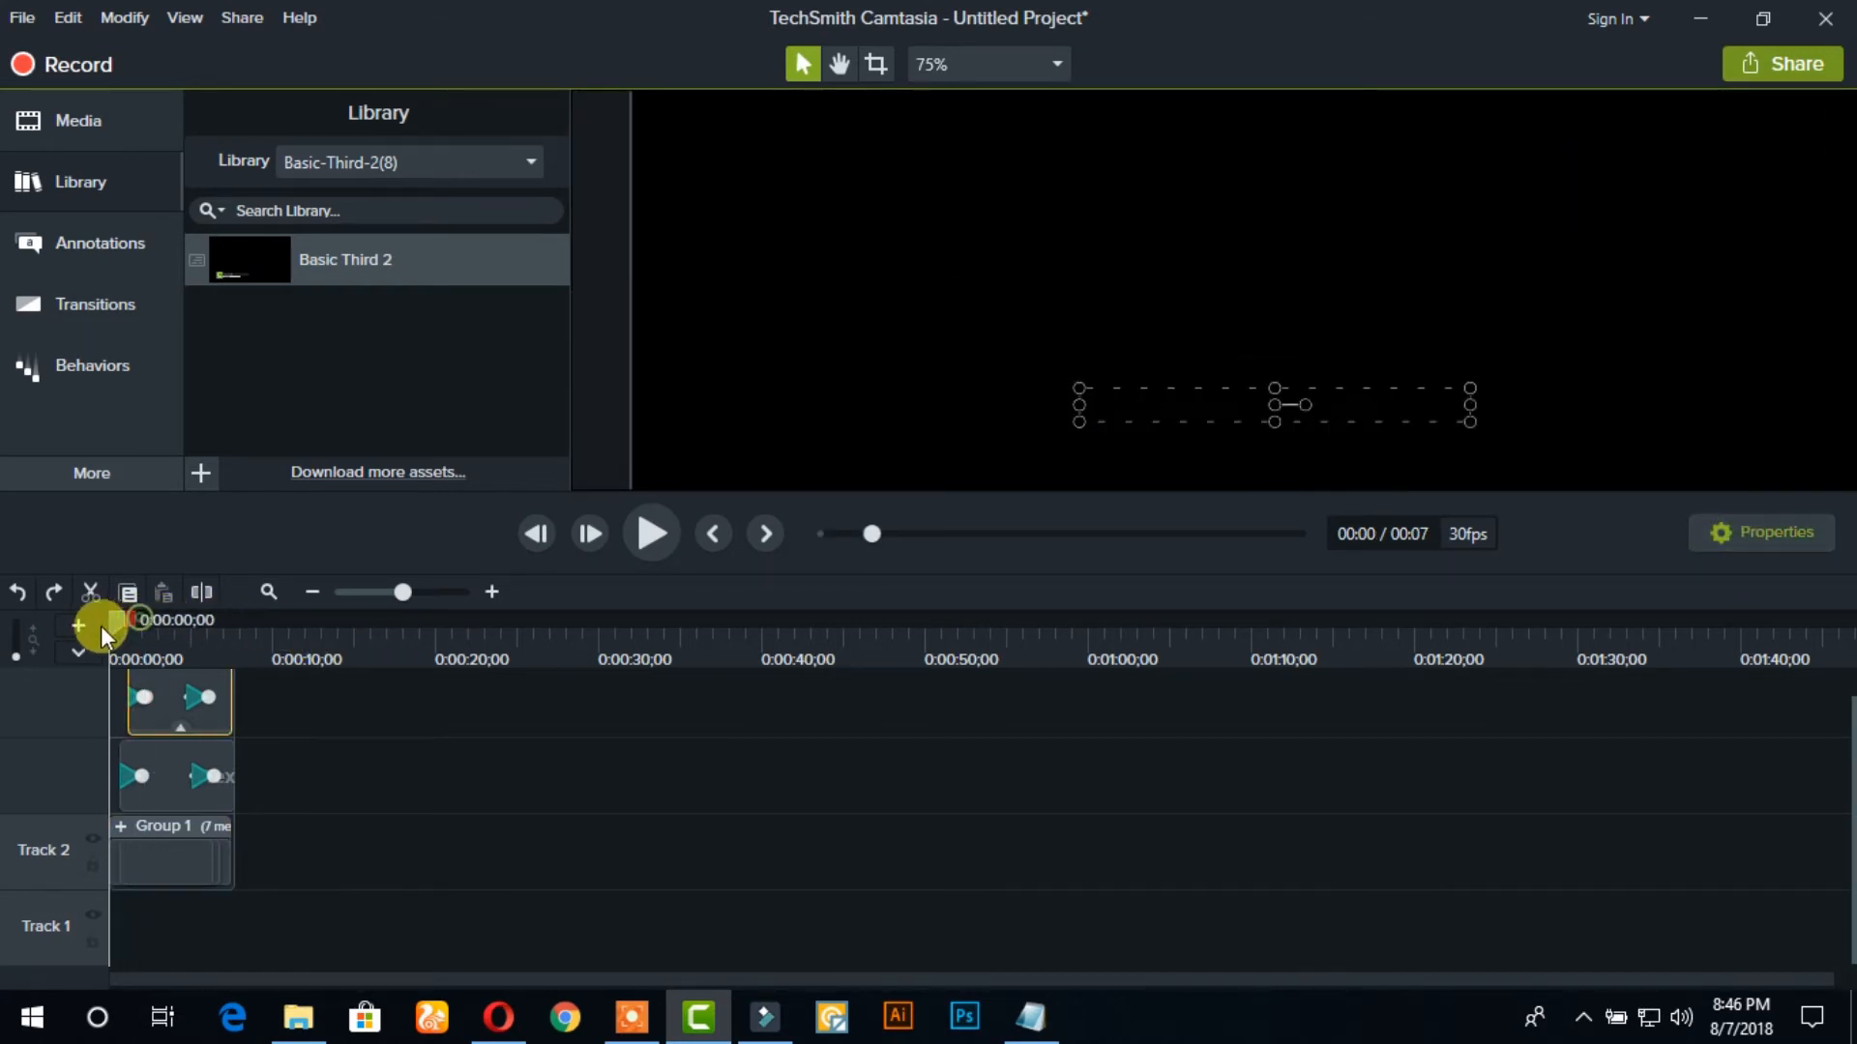
left_click(120, 833)
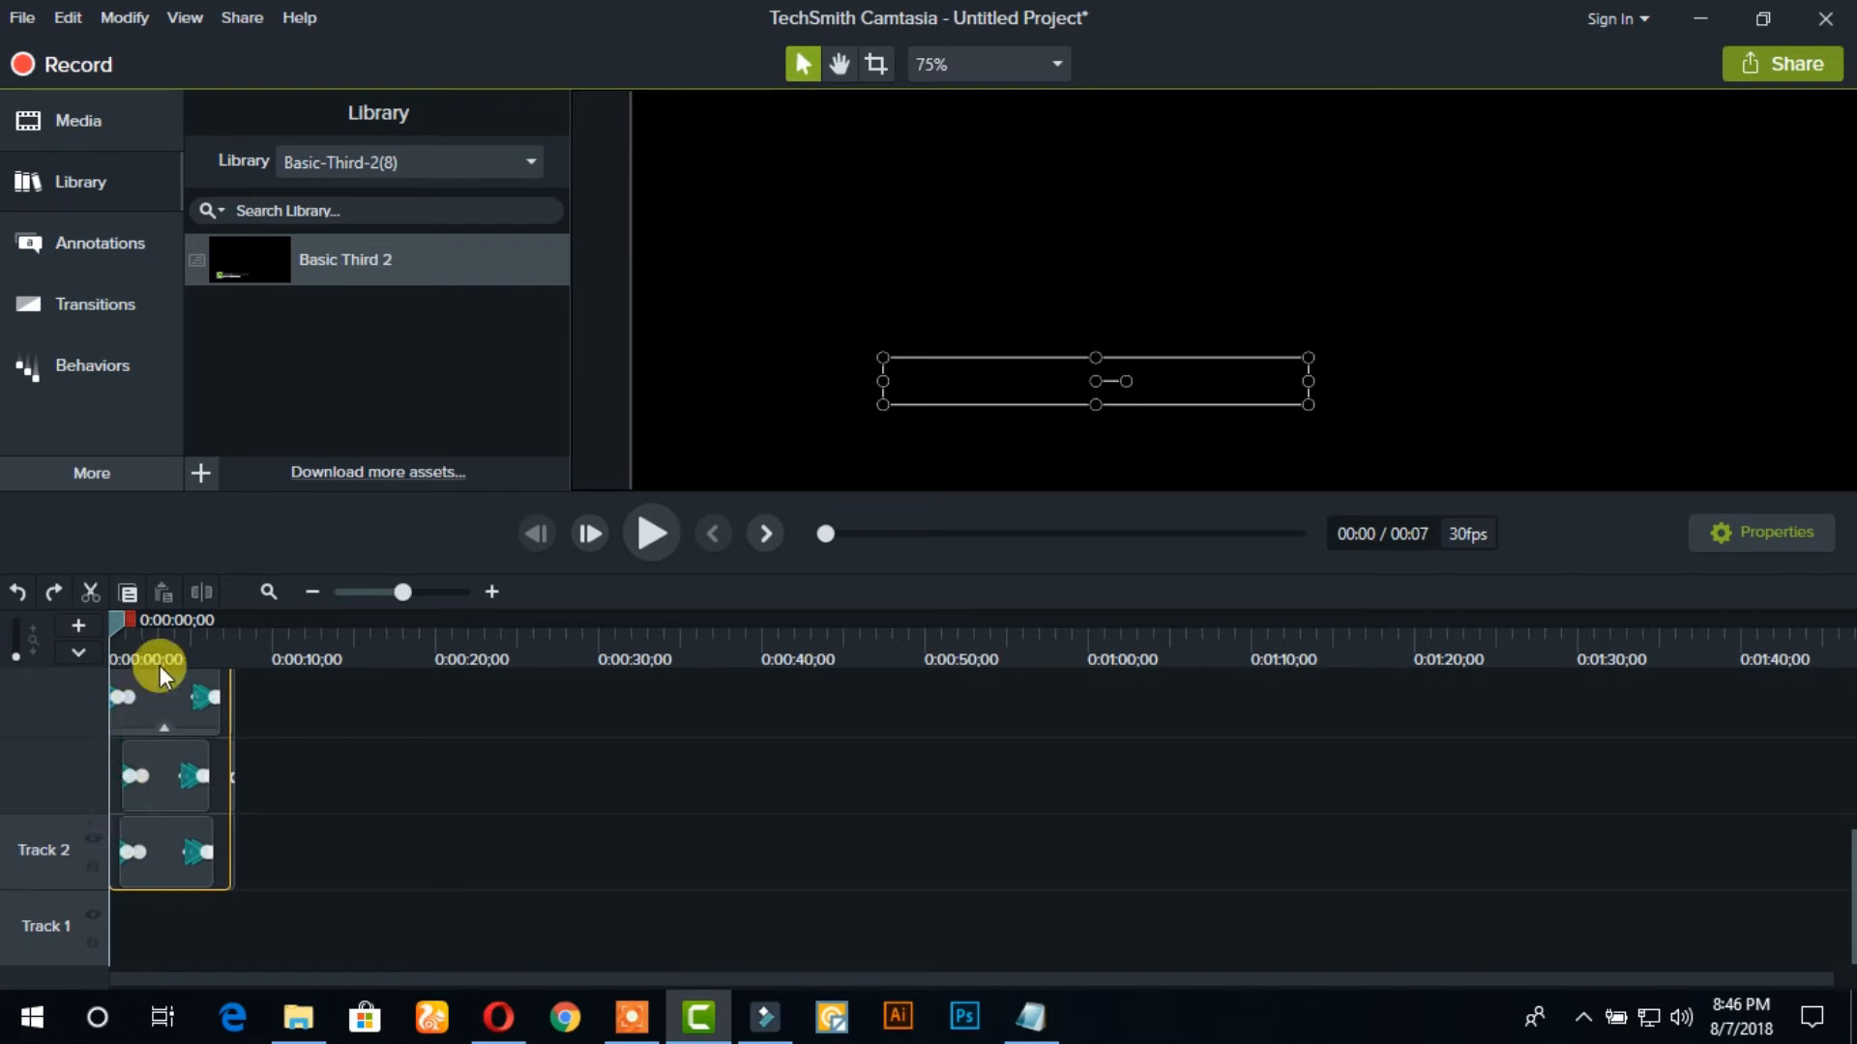
mouse_move(120, 623)
left_mouse_down()
mouse_move(174, 629)
mouse_move(102, 635)
left_mouse_up()
left_click(376, 770)
left_click(647, 535)
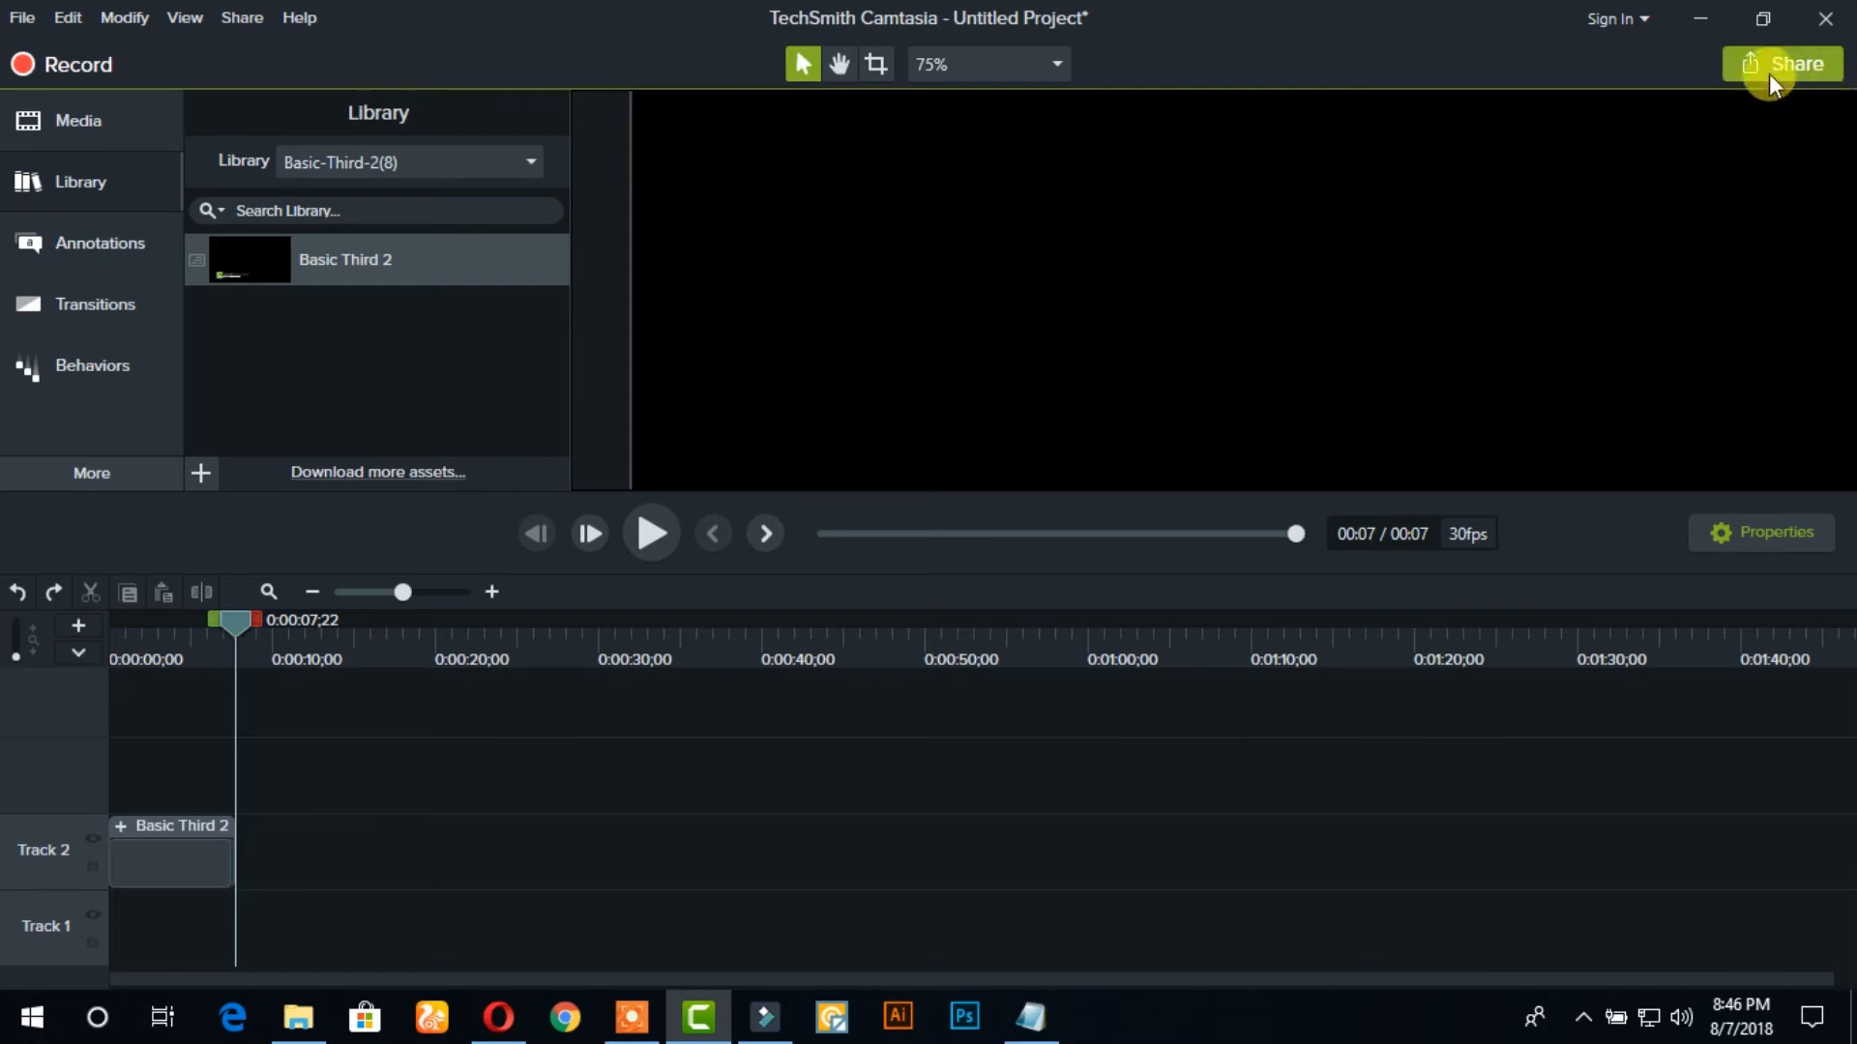
Set up a local file production with custom production settings in MP4 - Smart Player (HTML5) format, keeping the default player and video options
left_click(1795, 67)
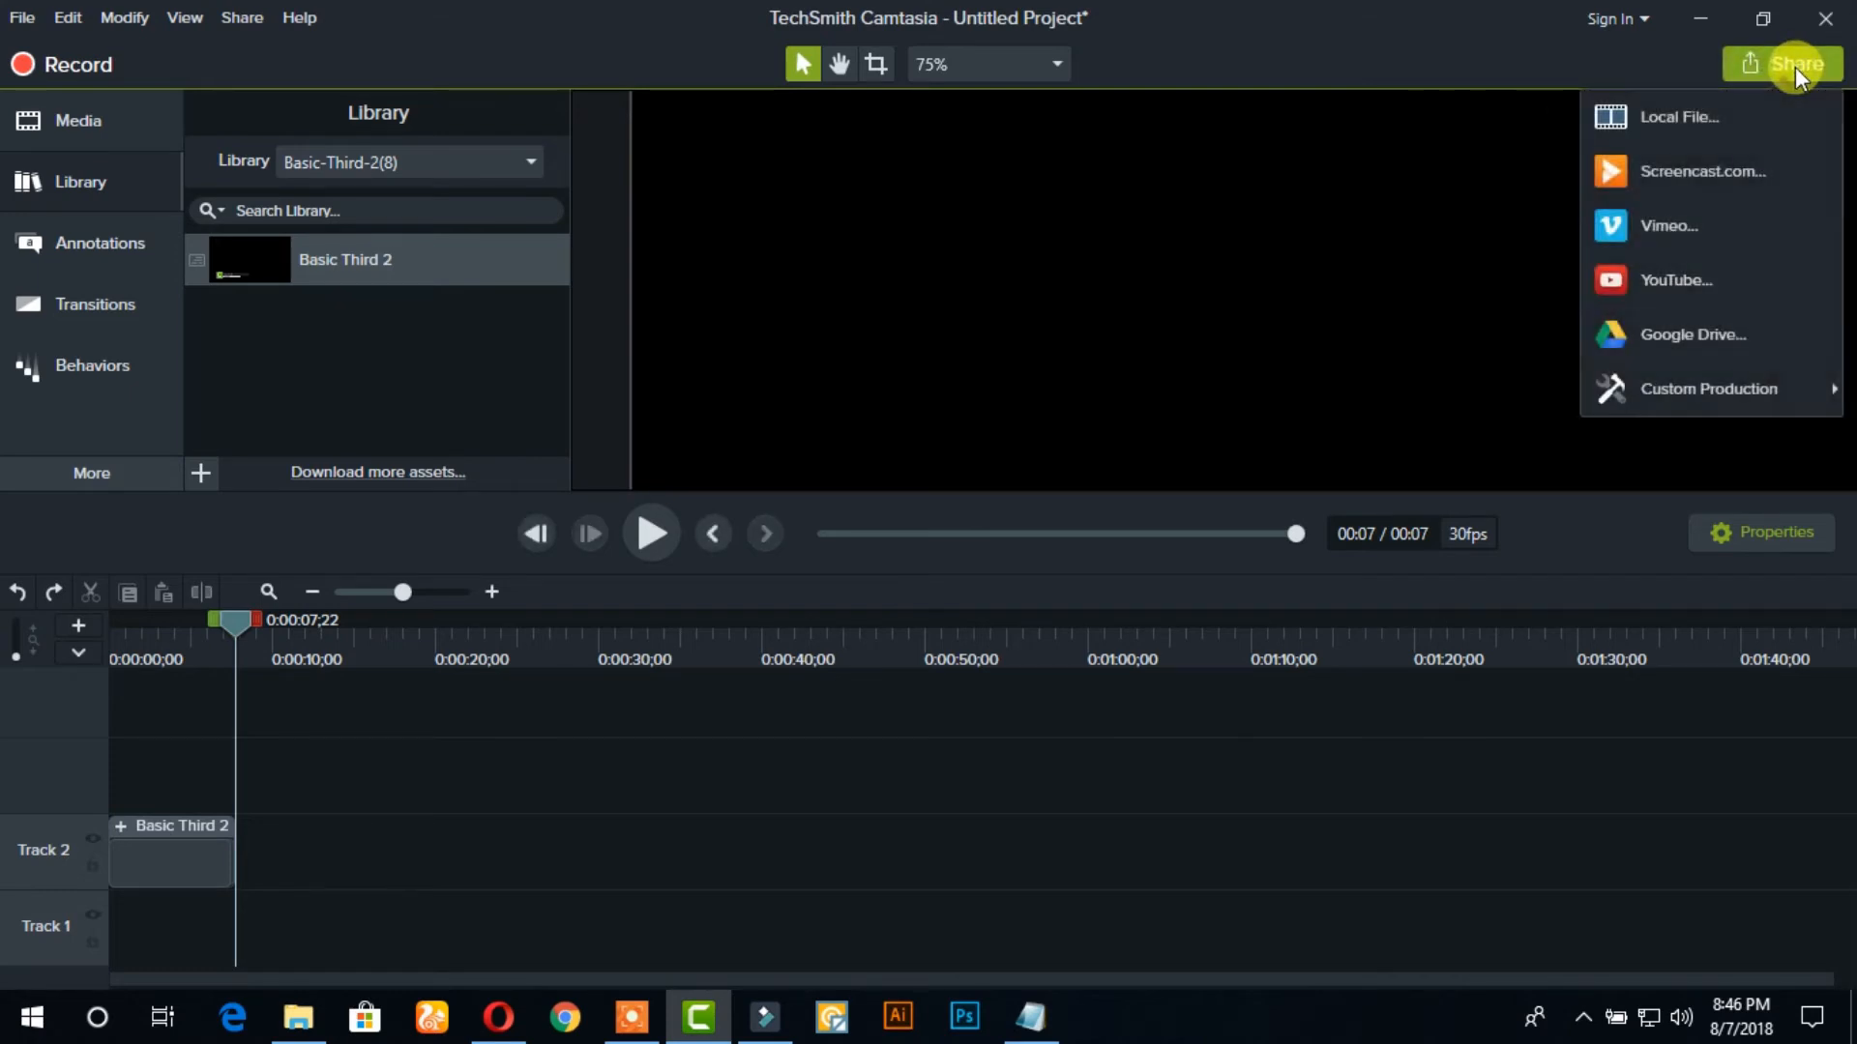
left_click(1699, 119)
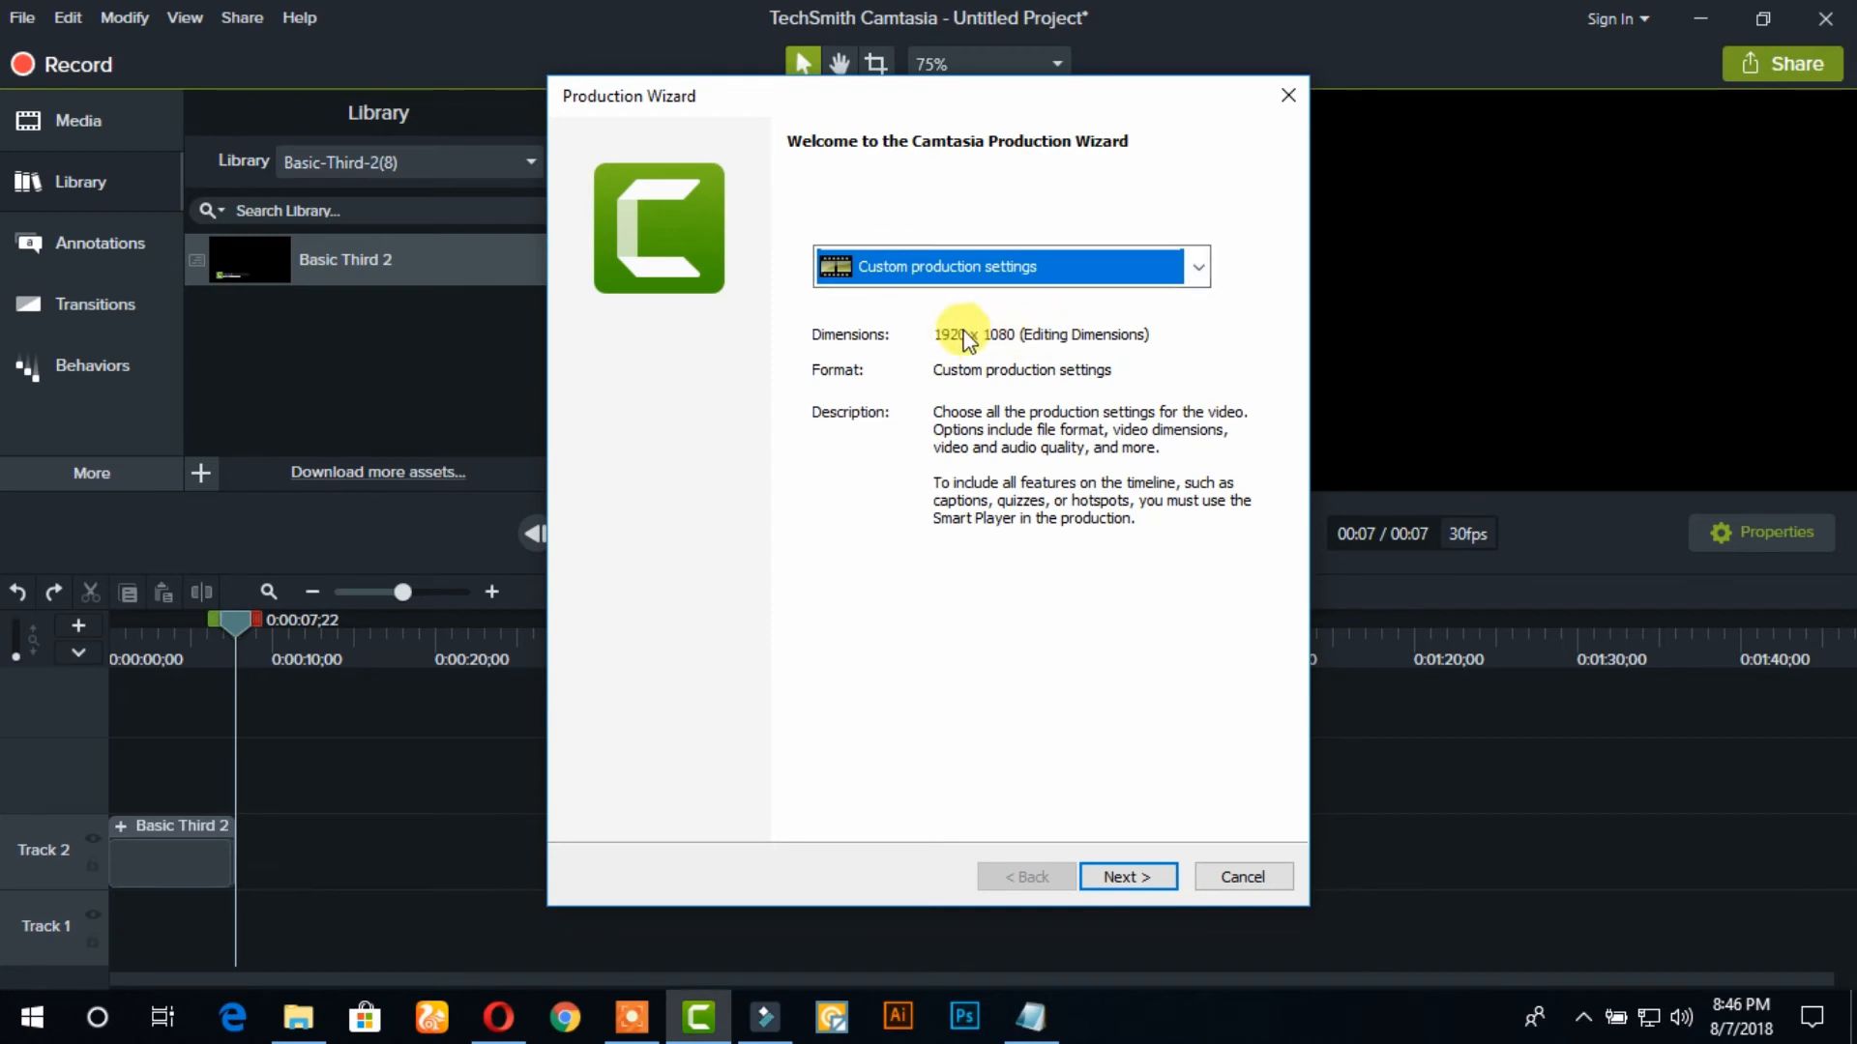
left_click(1141, 879)
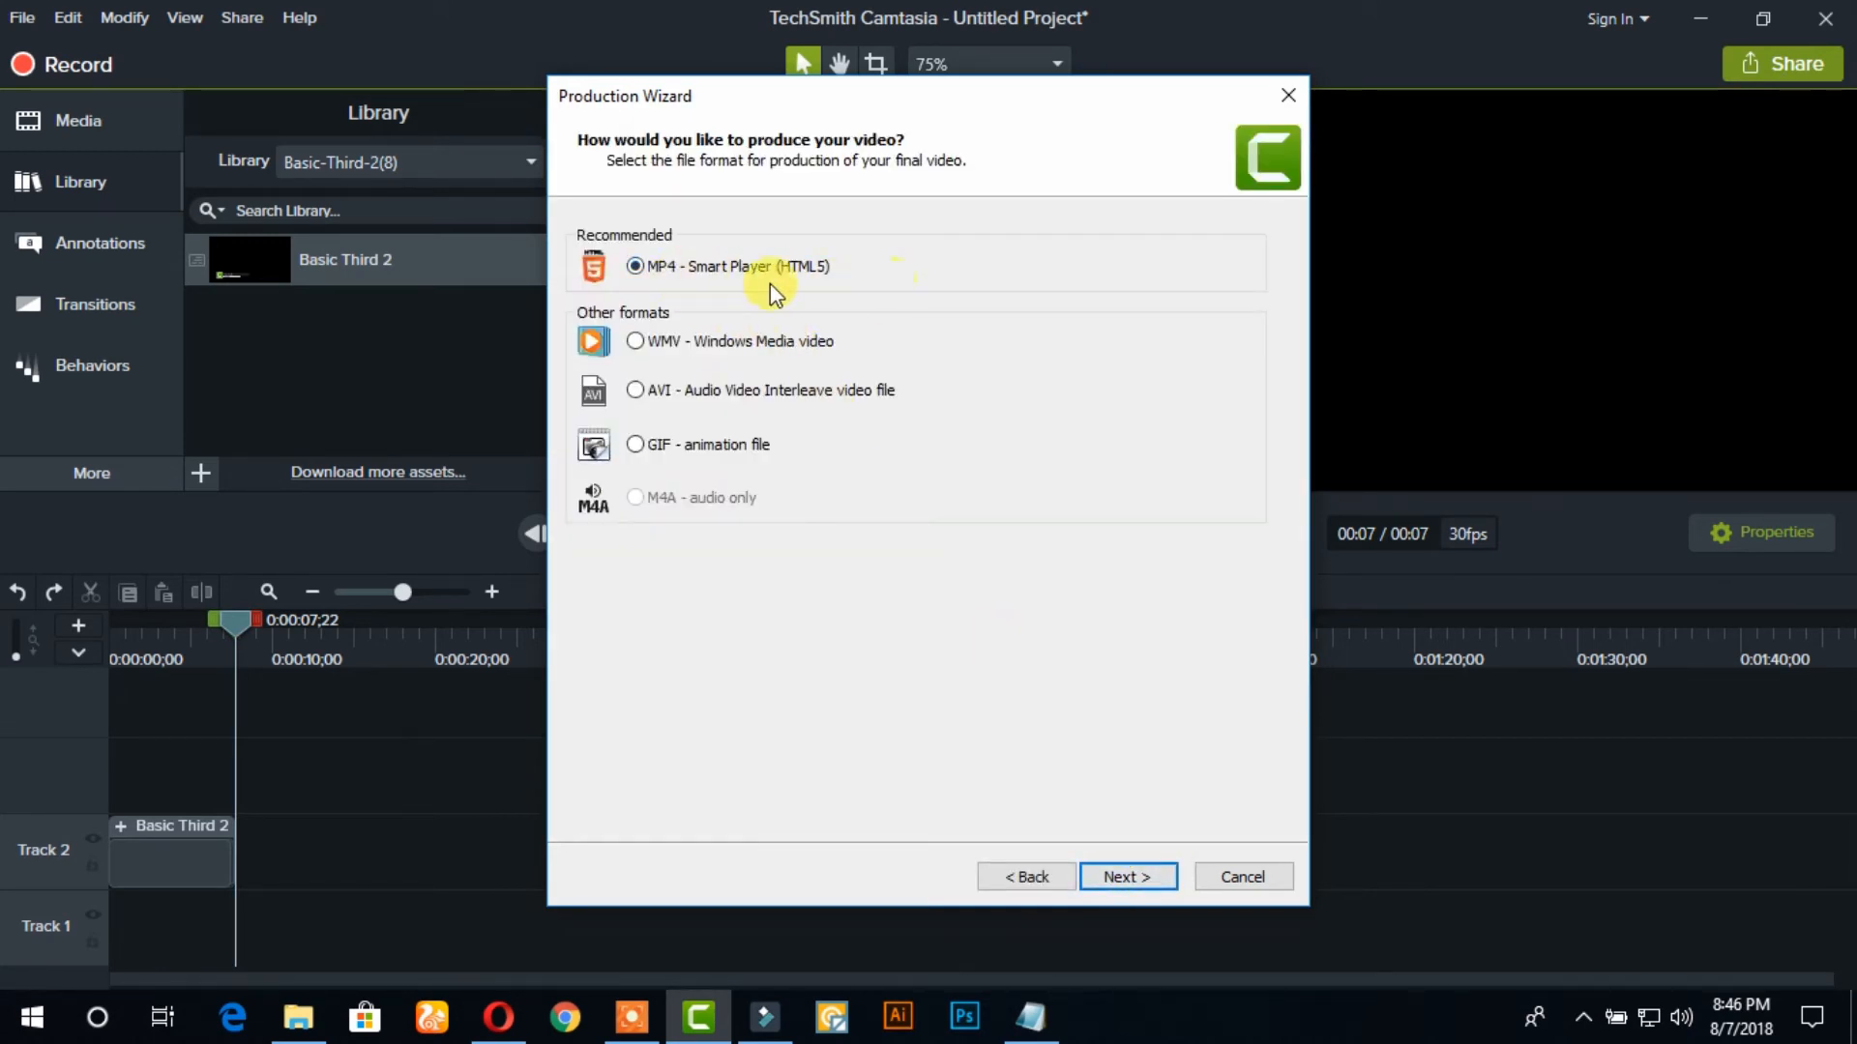
left_click(1123, 873)
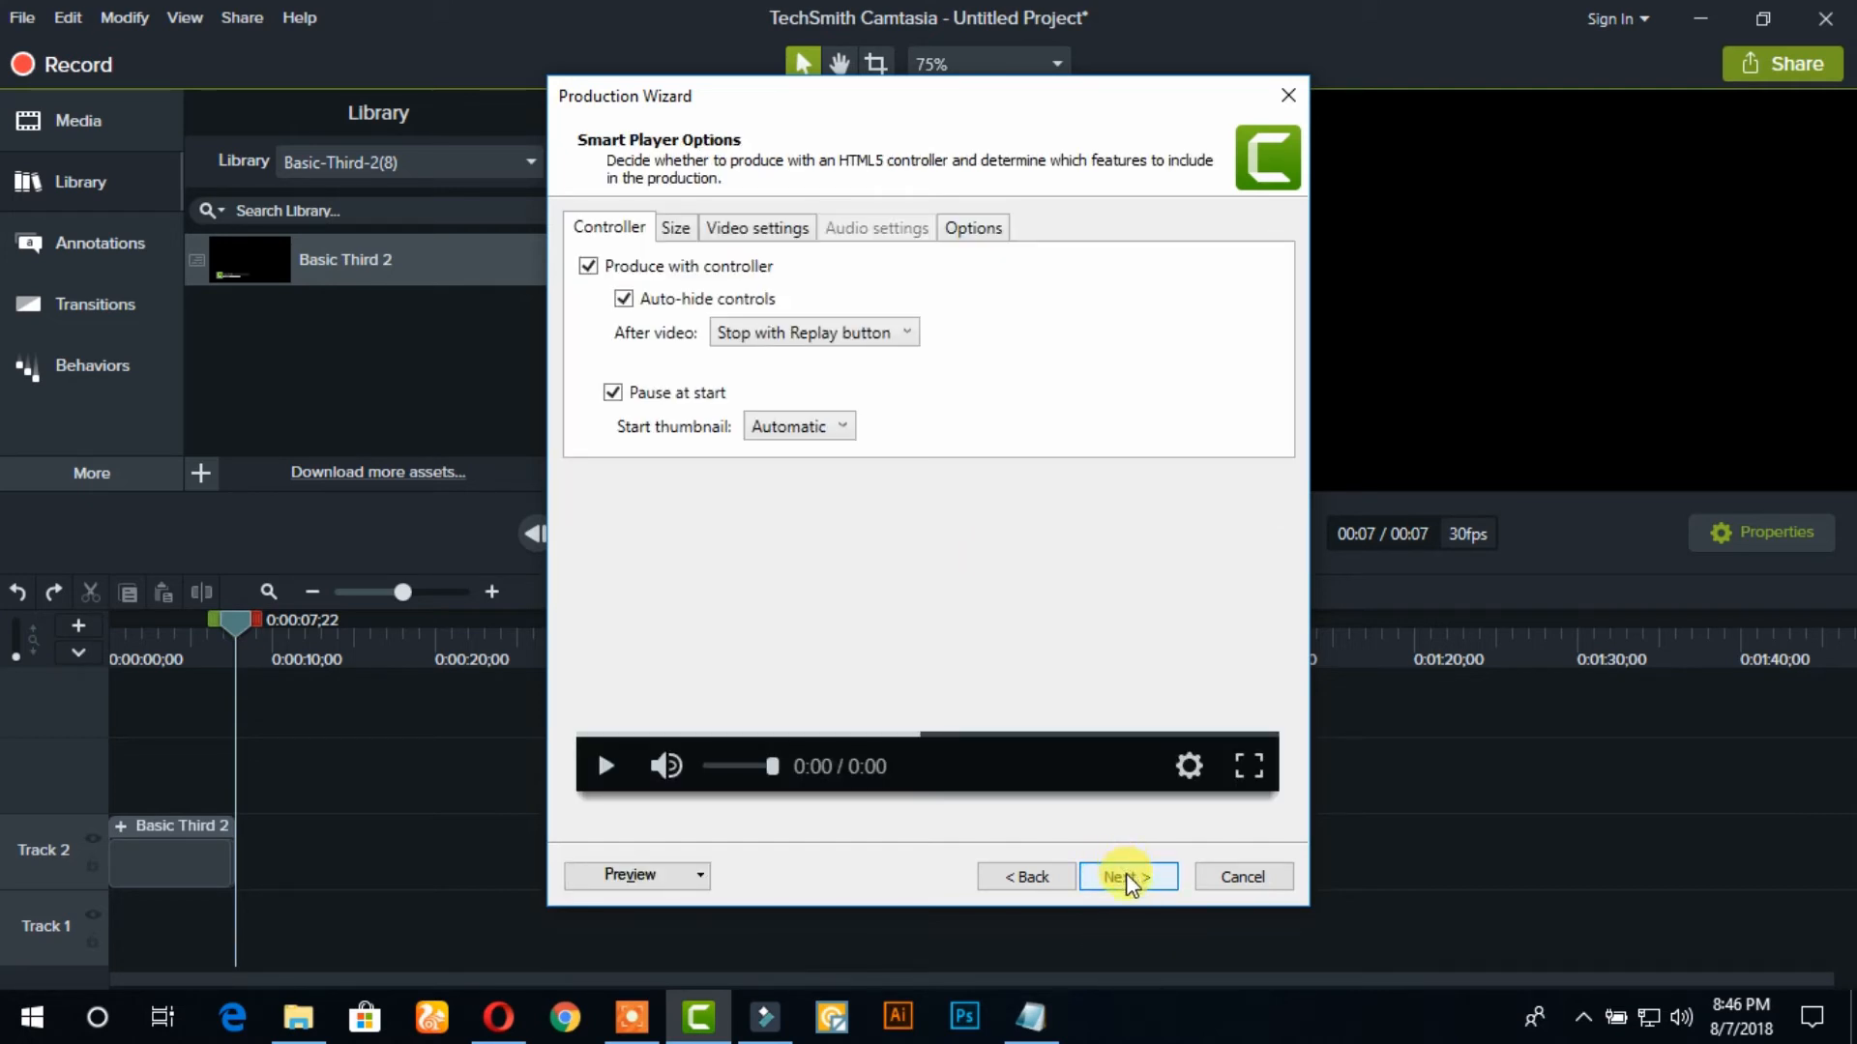
left_click(1125, 875)
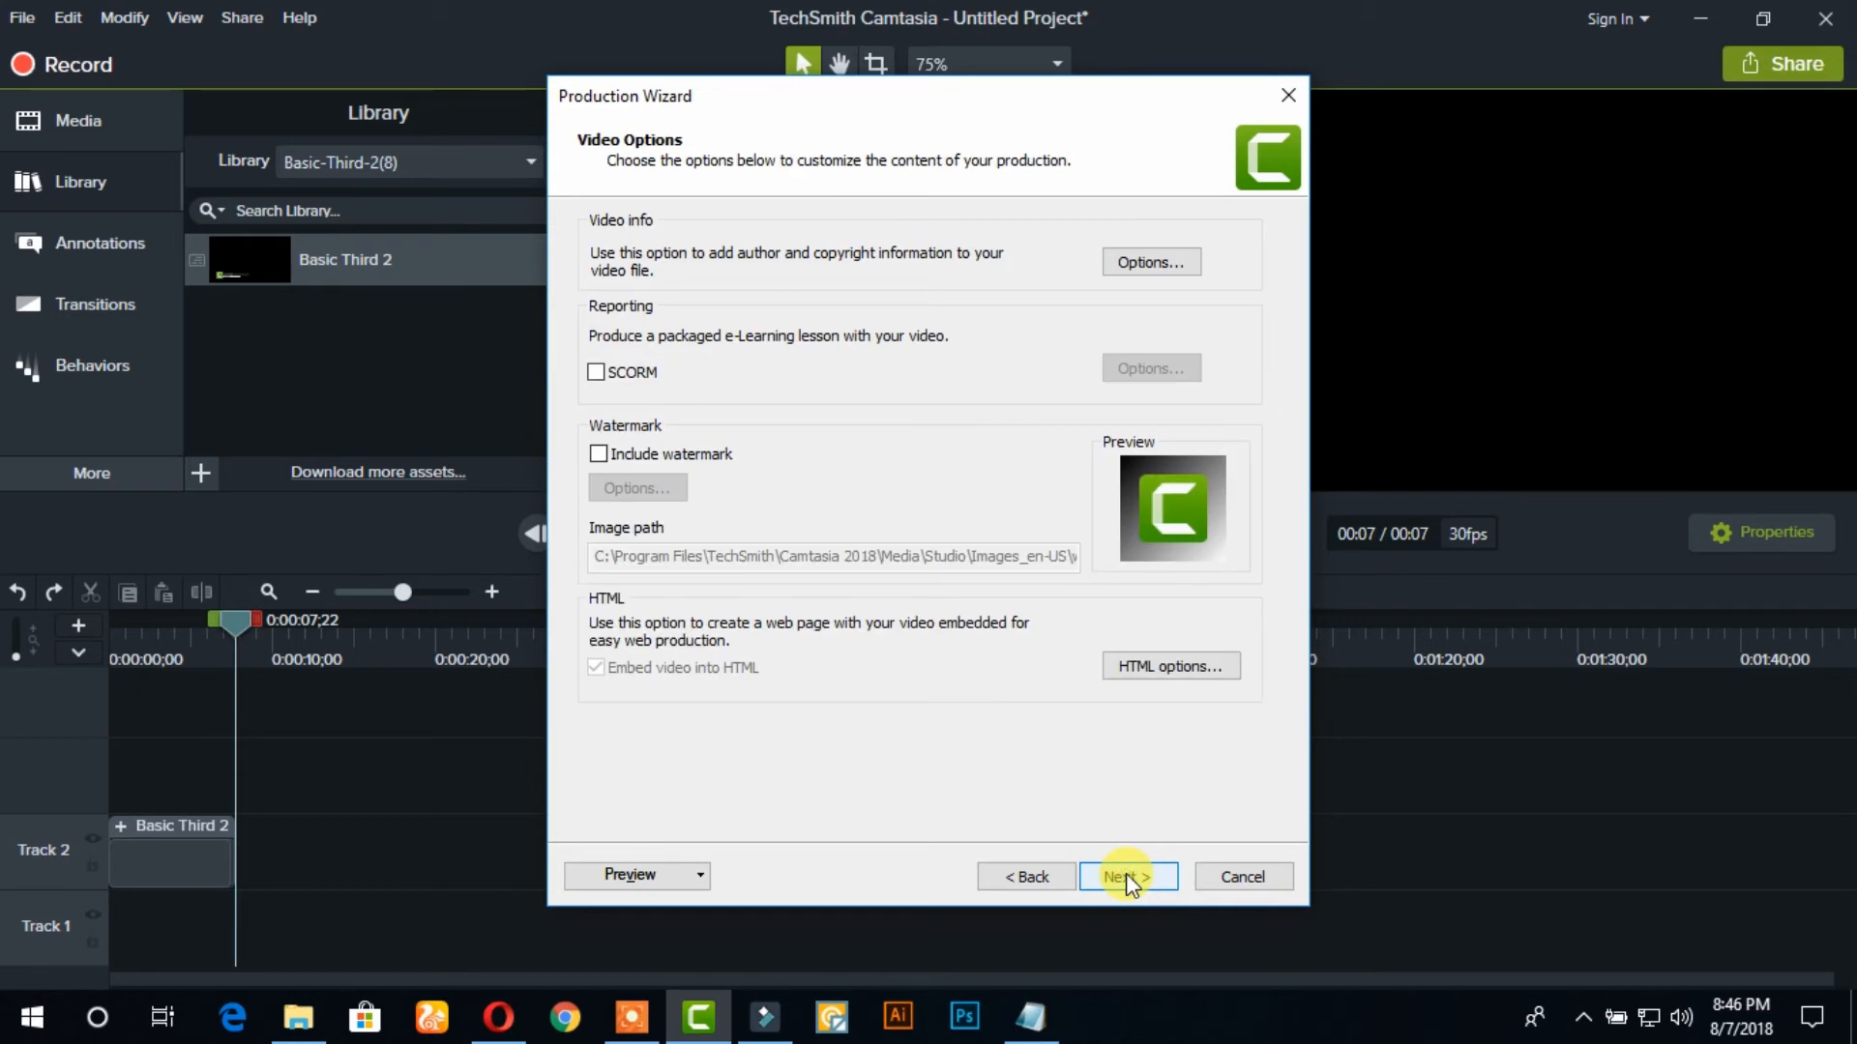
left_click(1142, 878)
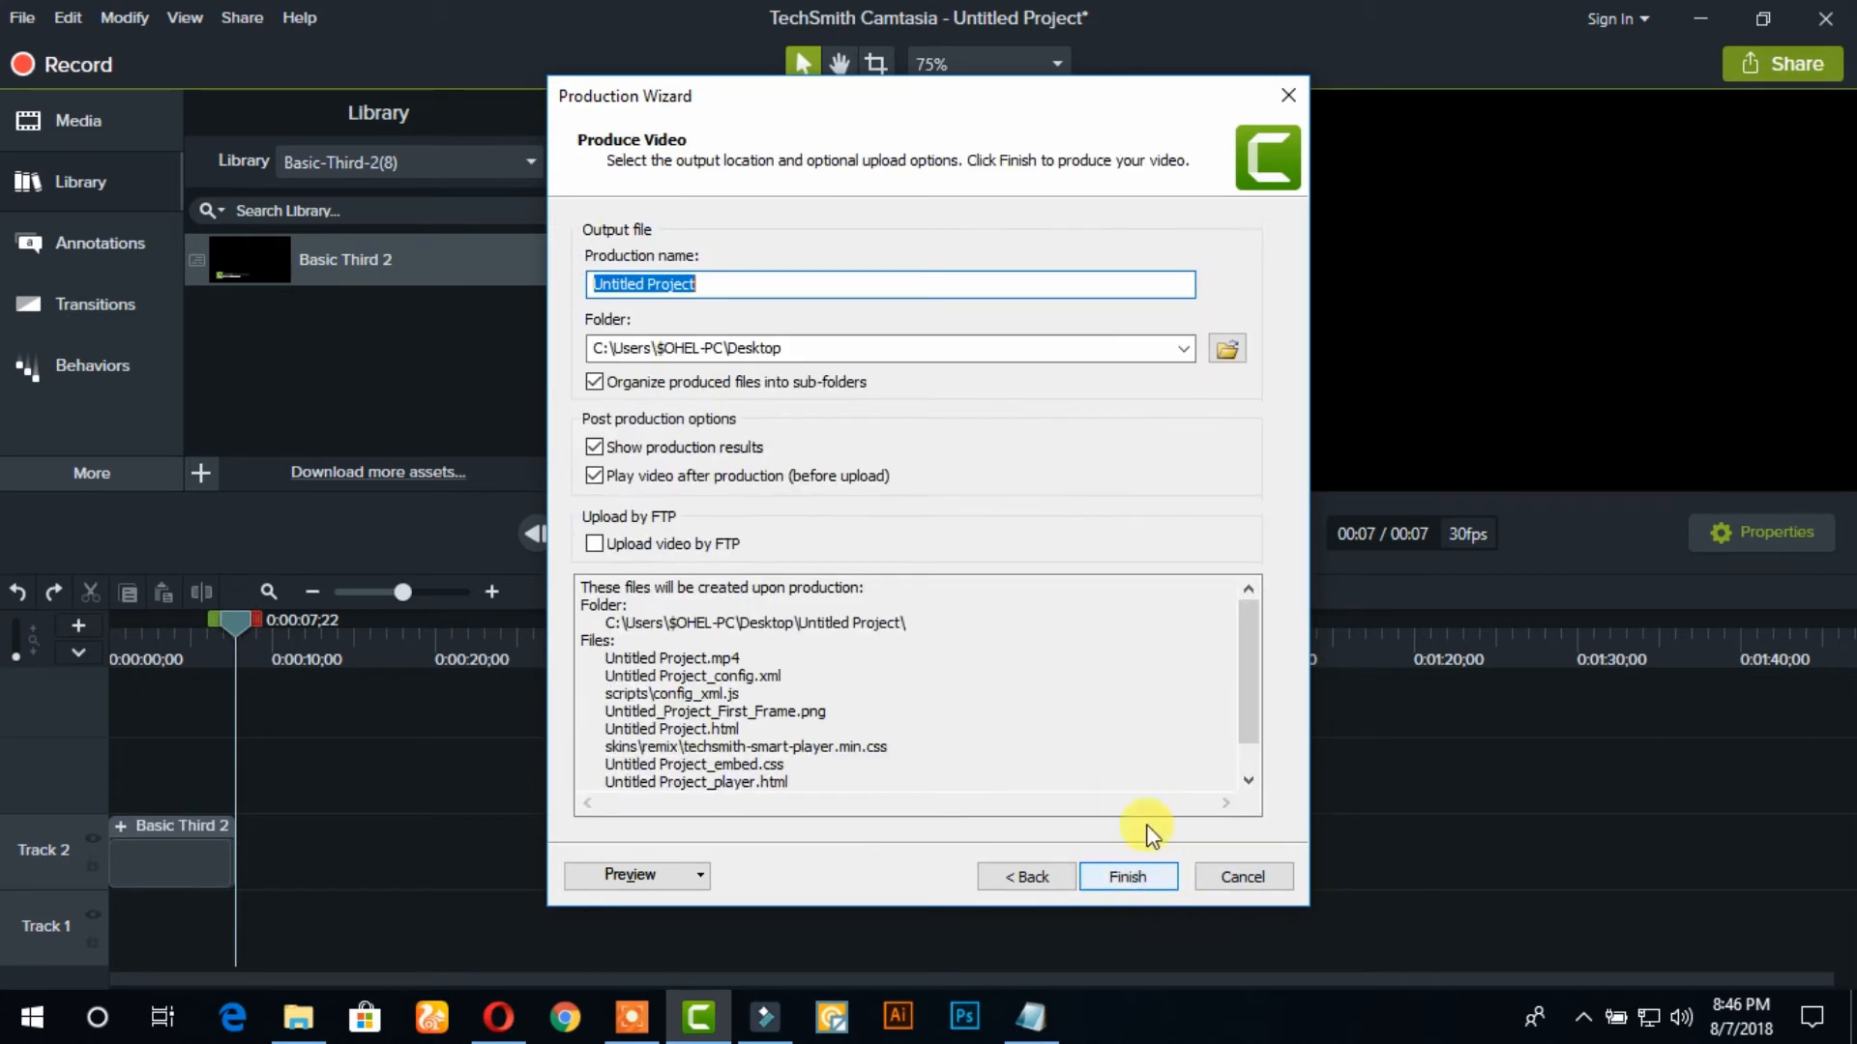
Replace the production name with My Lower Third
left_click(758, 283)
left_click_drag(707, 293, 528, 294)
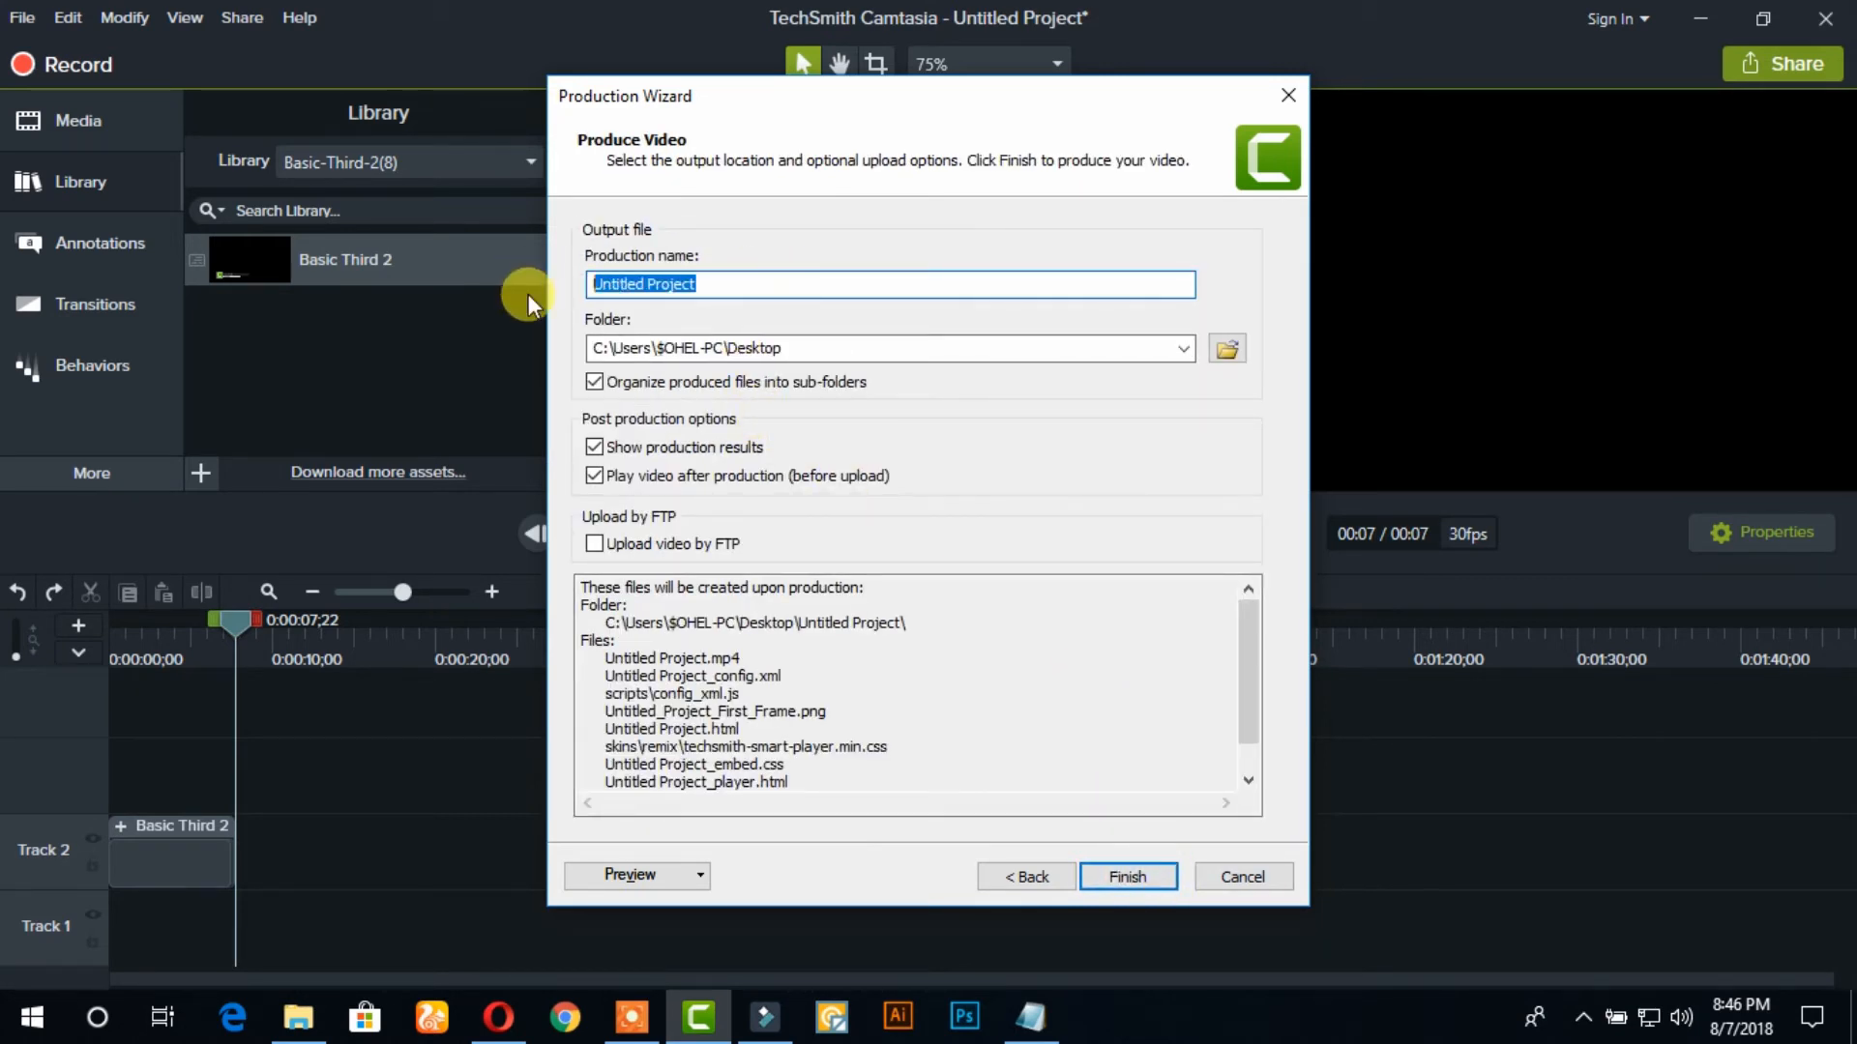
key("BackSpace")
type("m")
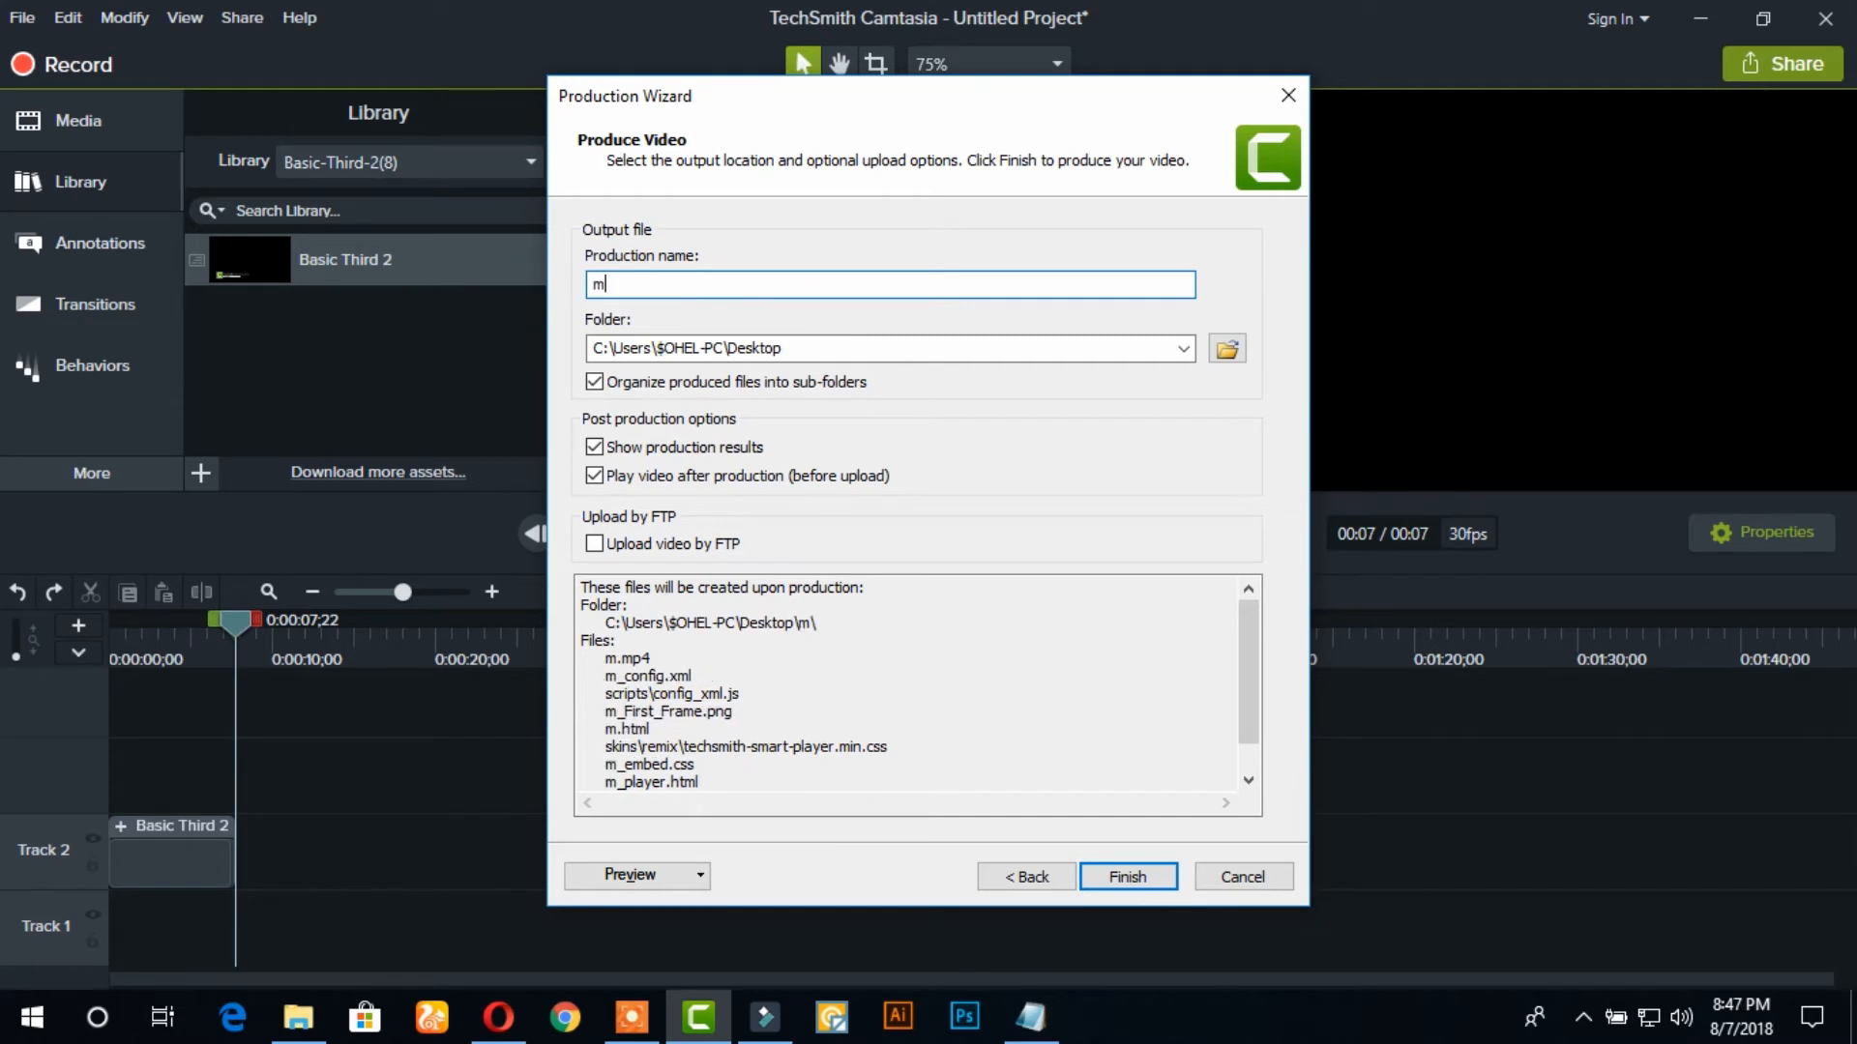
key("BackSpace")
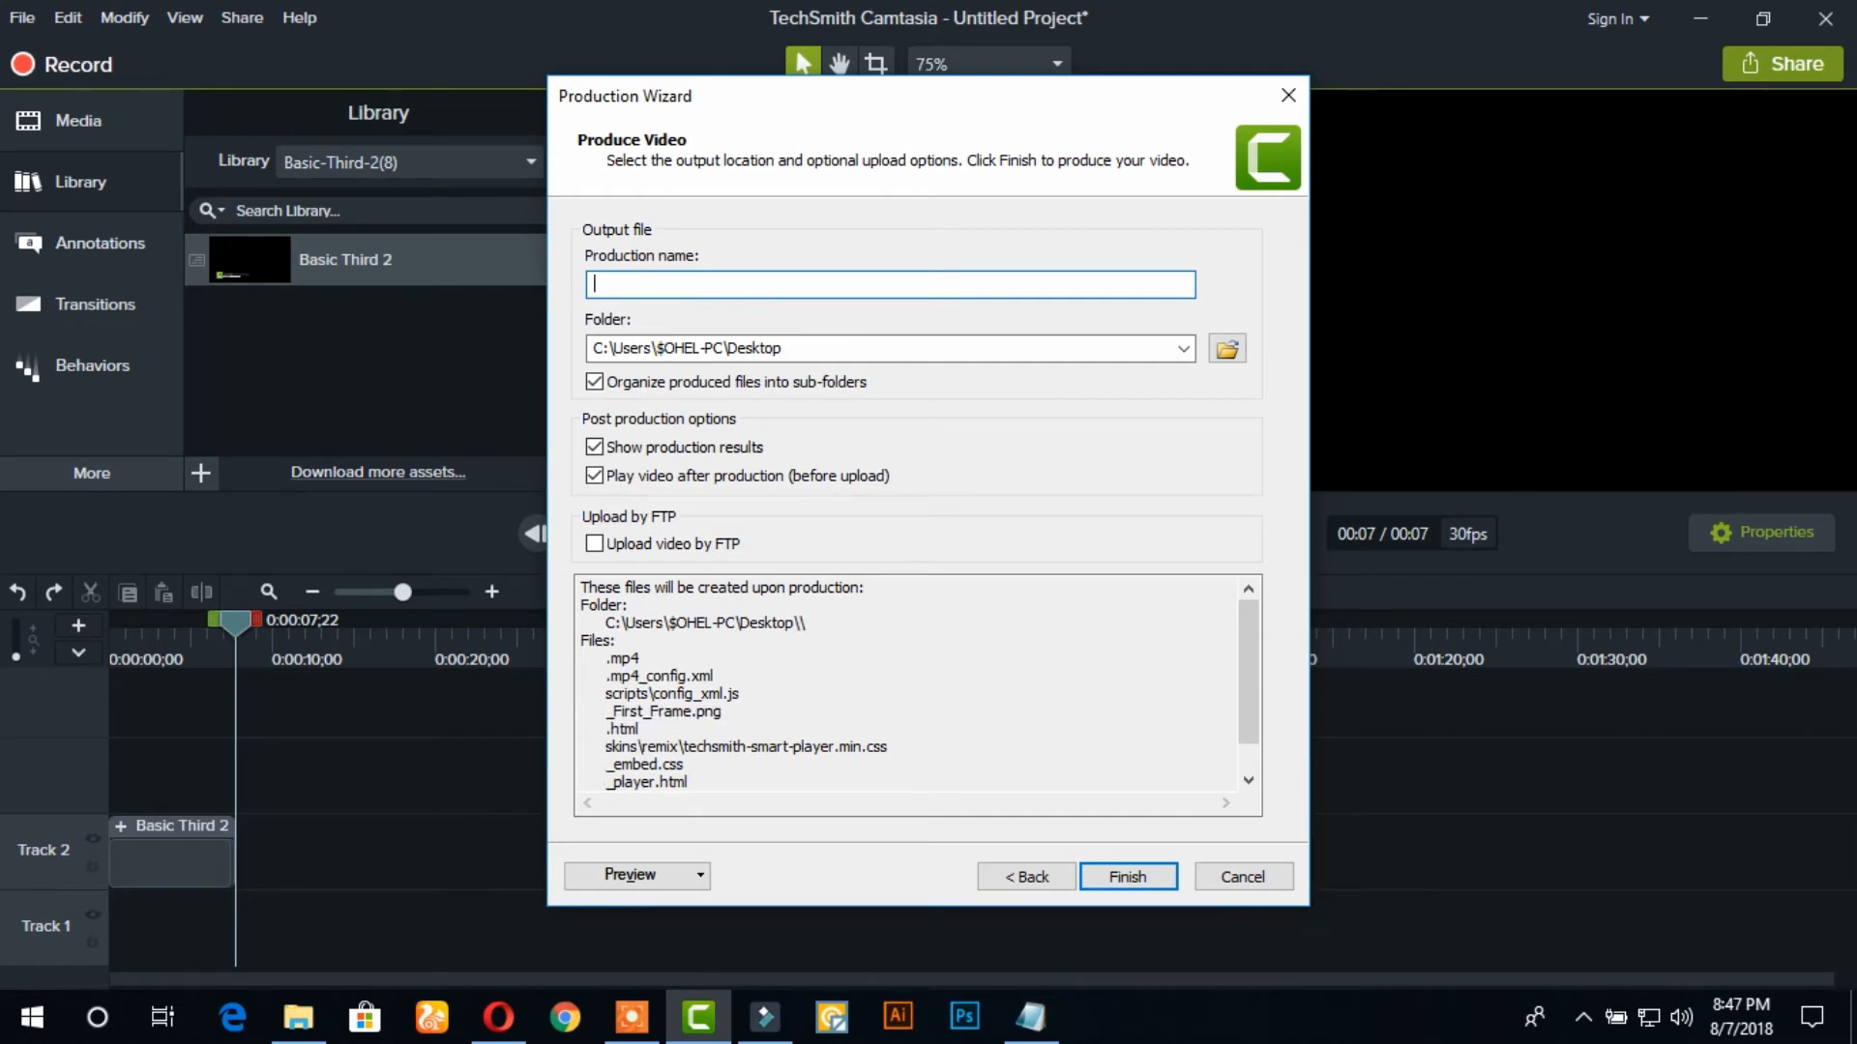
type("My Lower ")
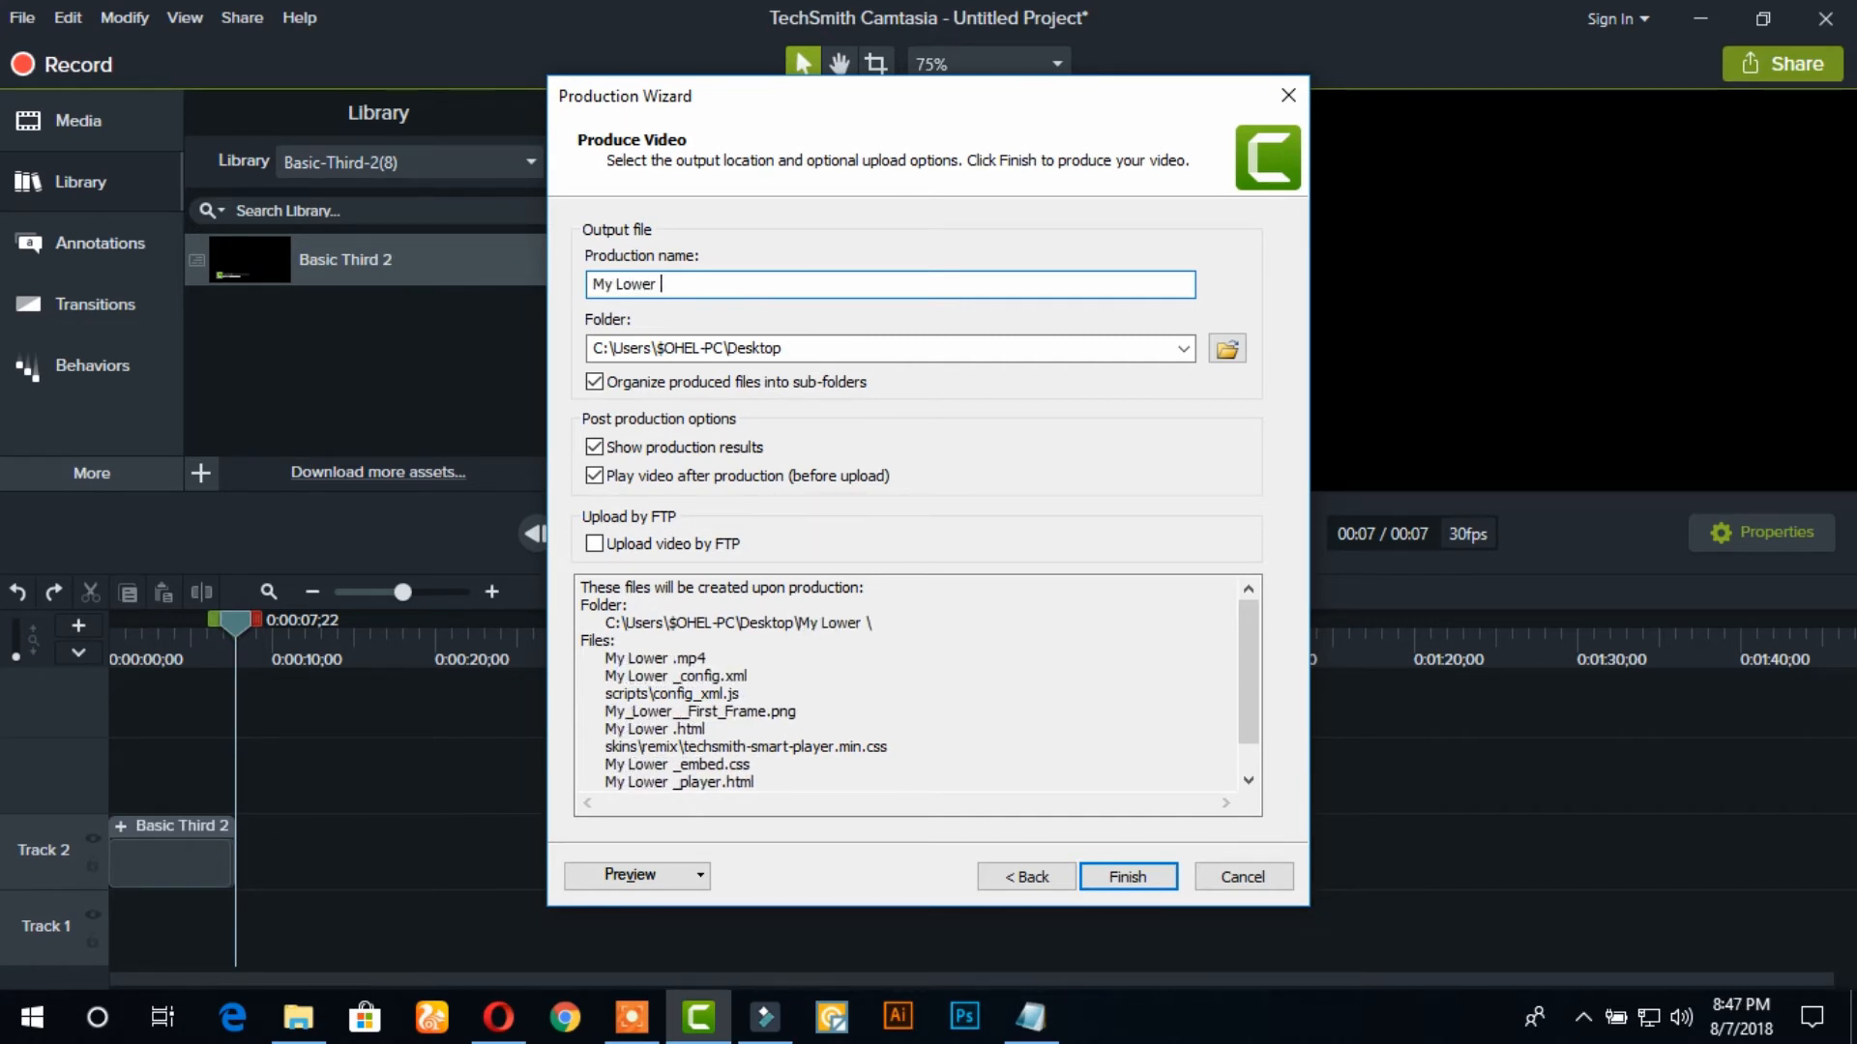
type("Ti")
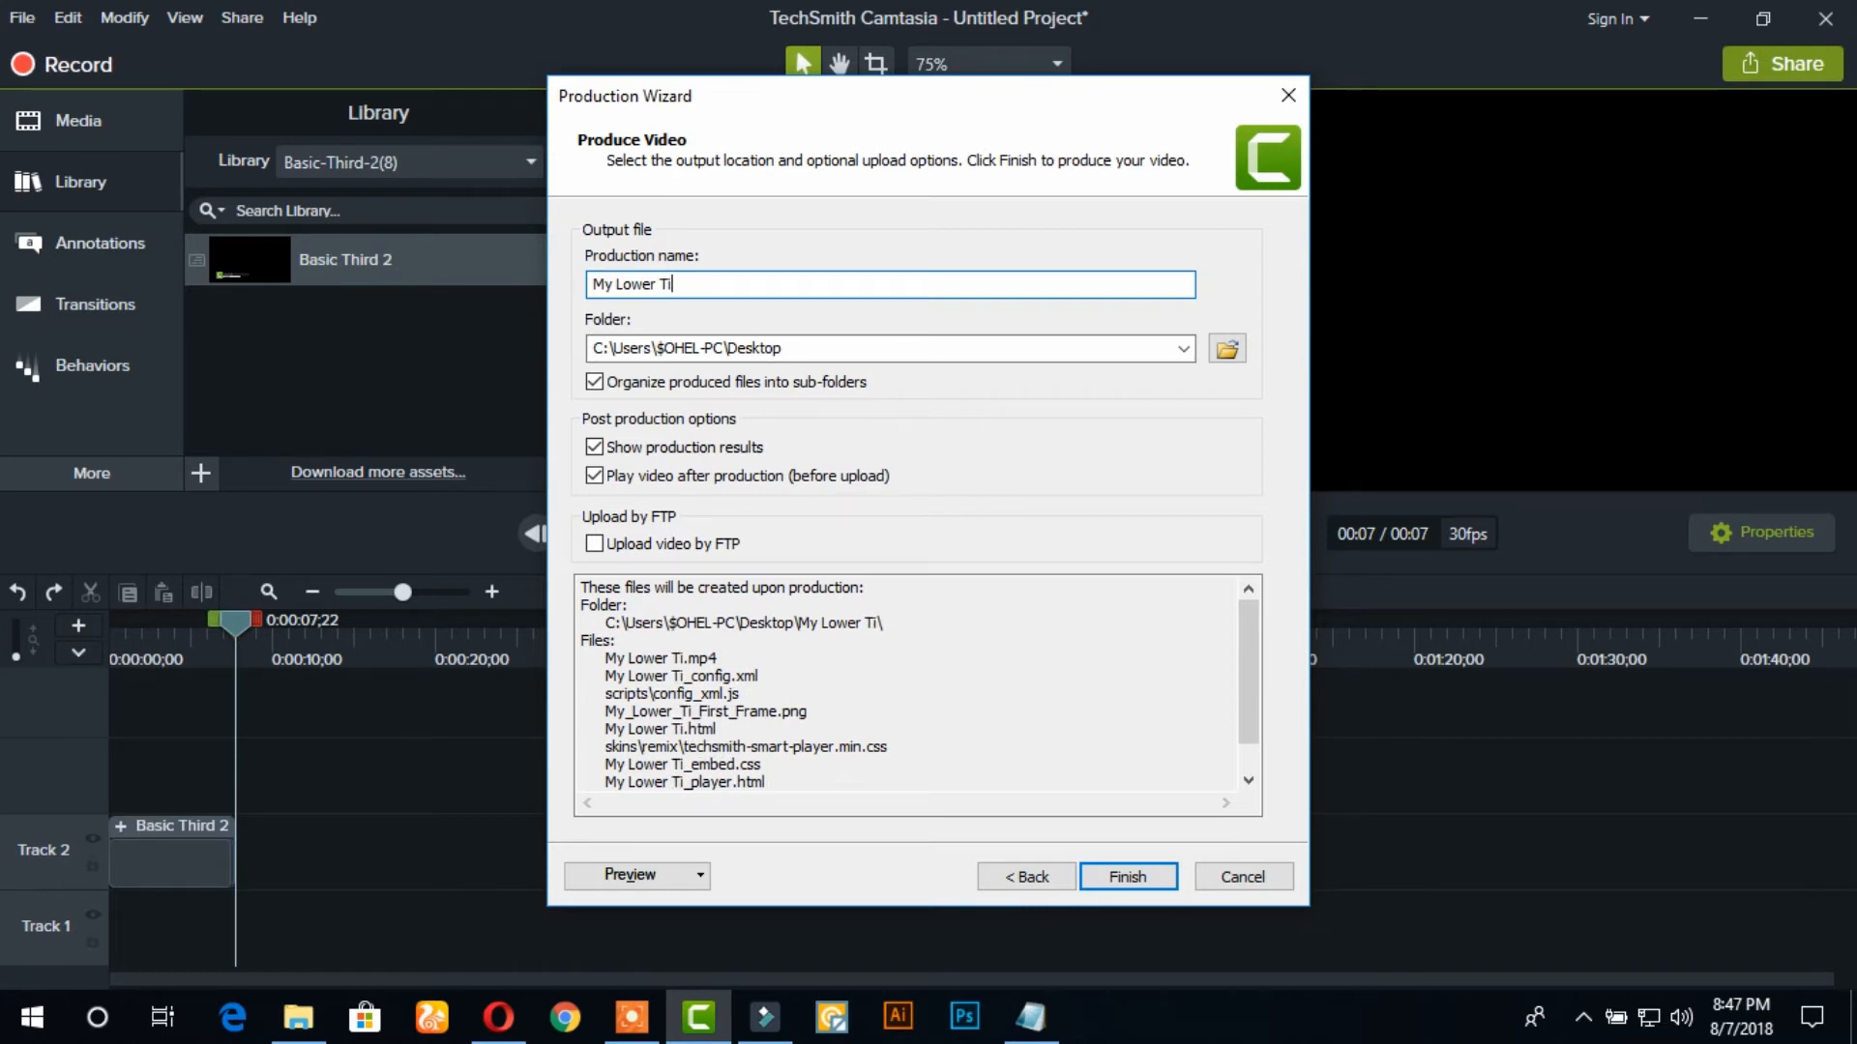
key("BackSpace")
type("hird")
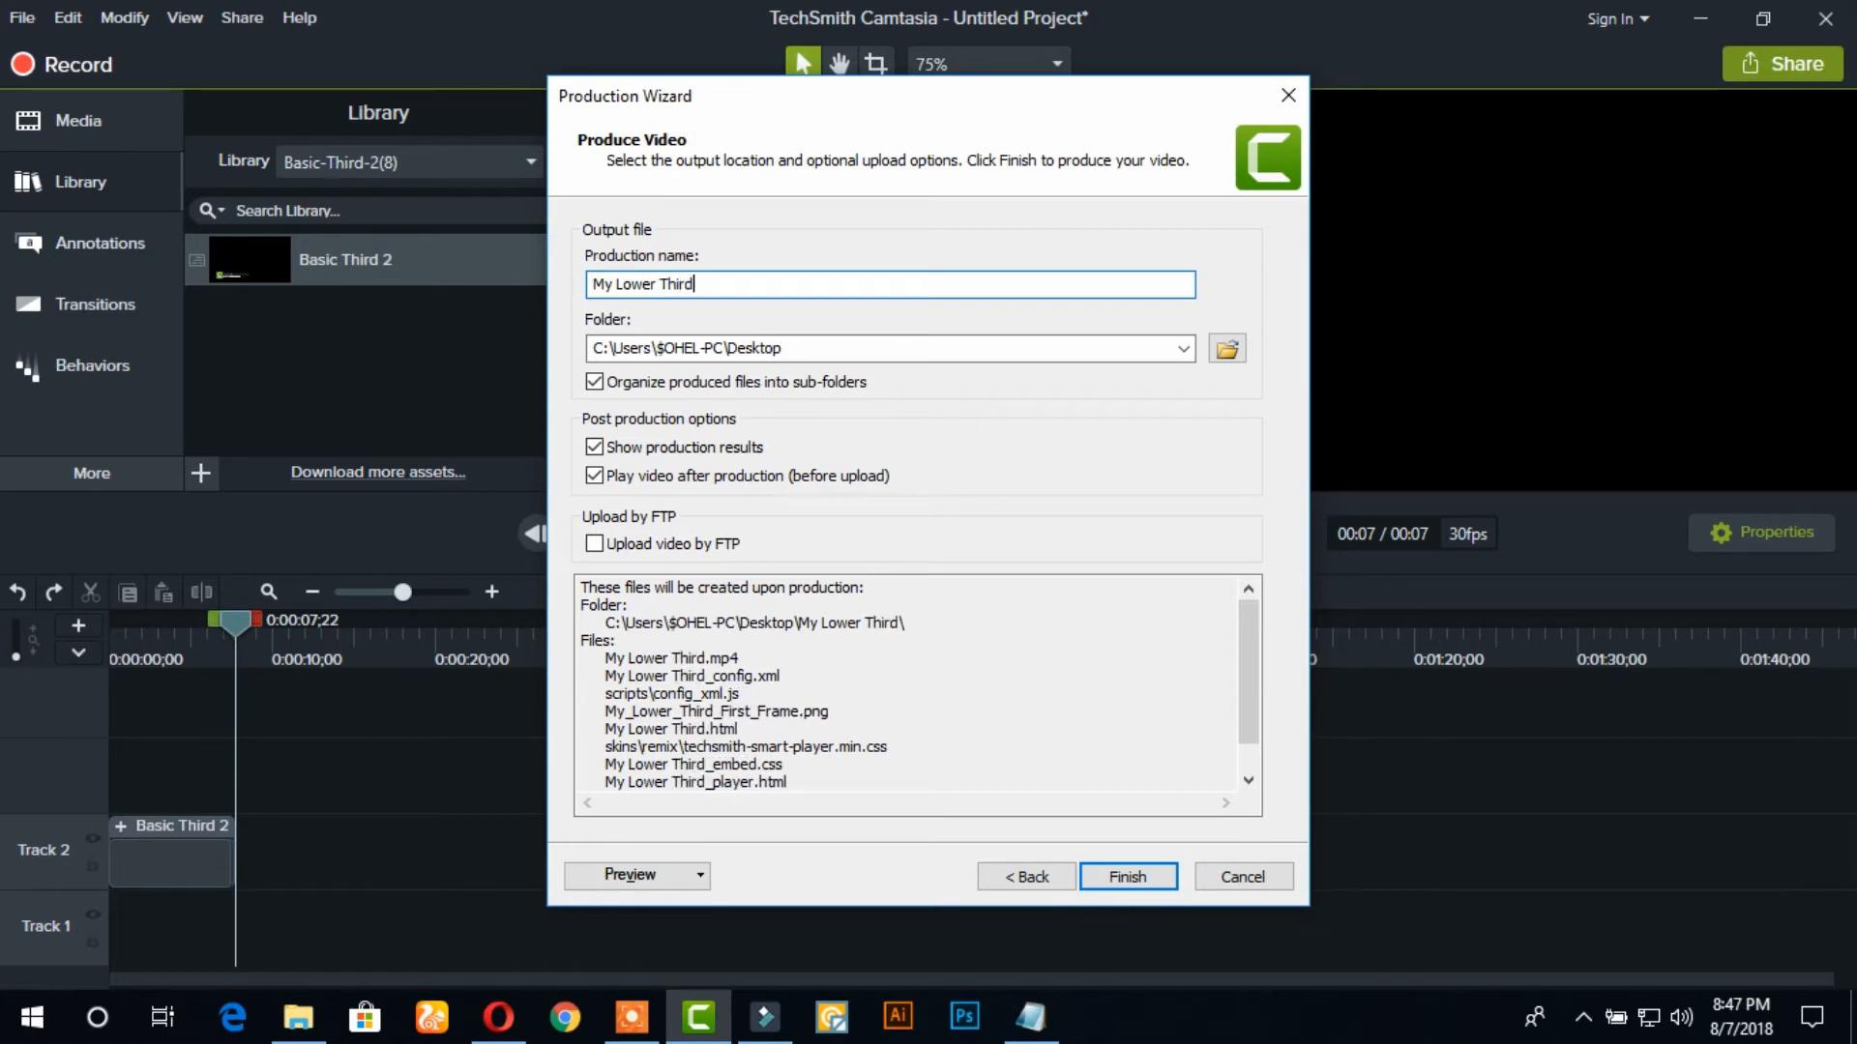
Choose the Desktop as the output location, produce the video and dismiss the production results
left_click(1226, 348)
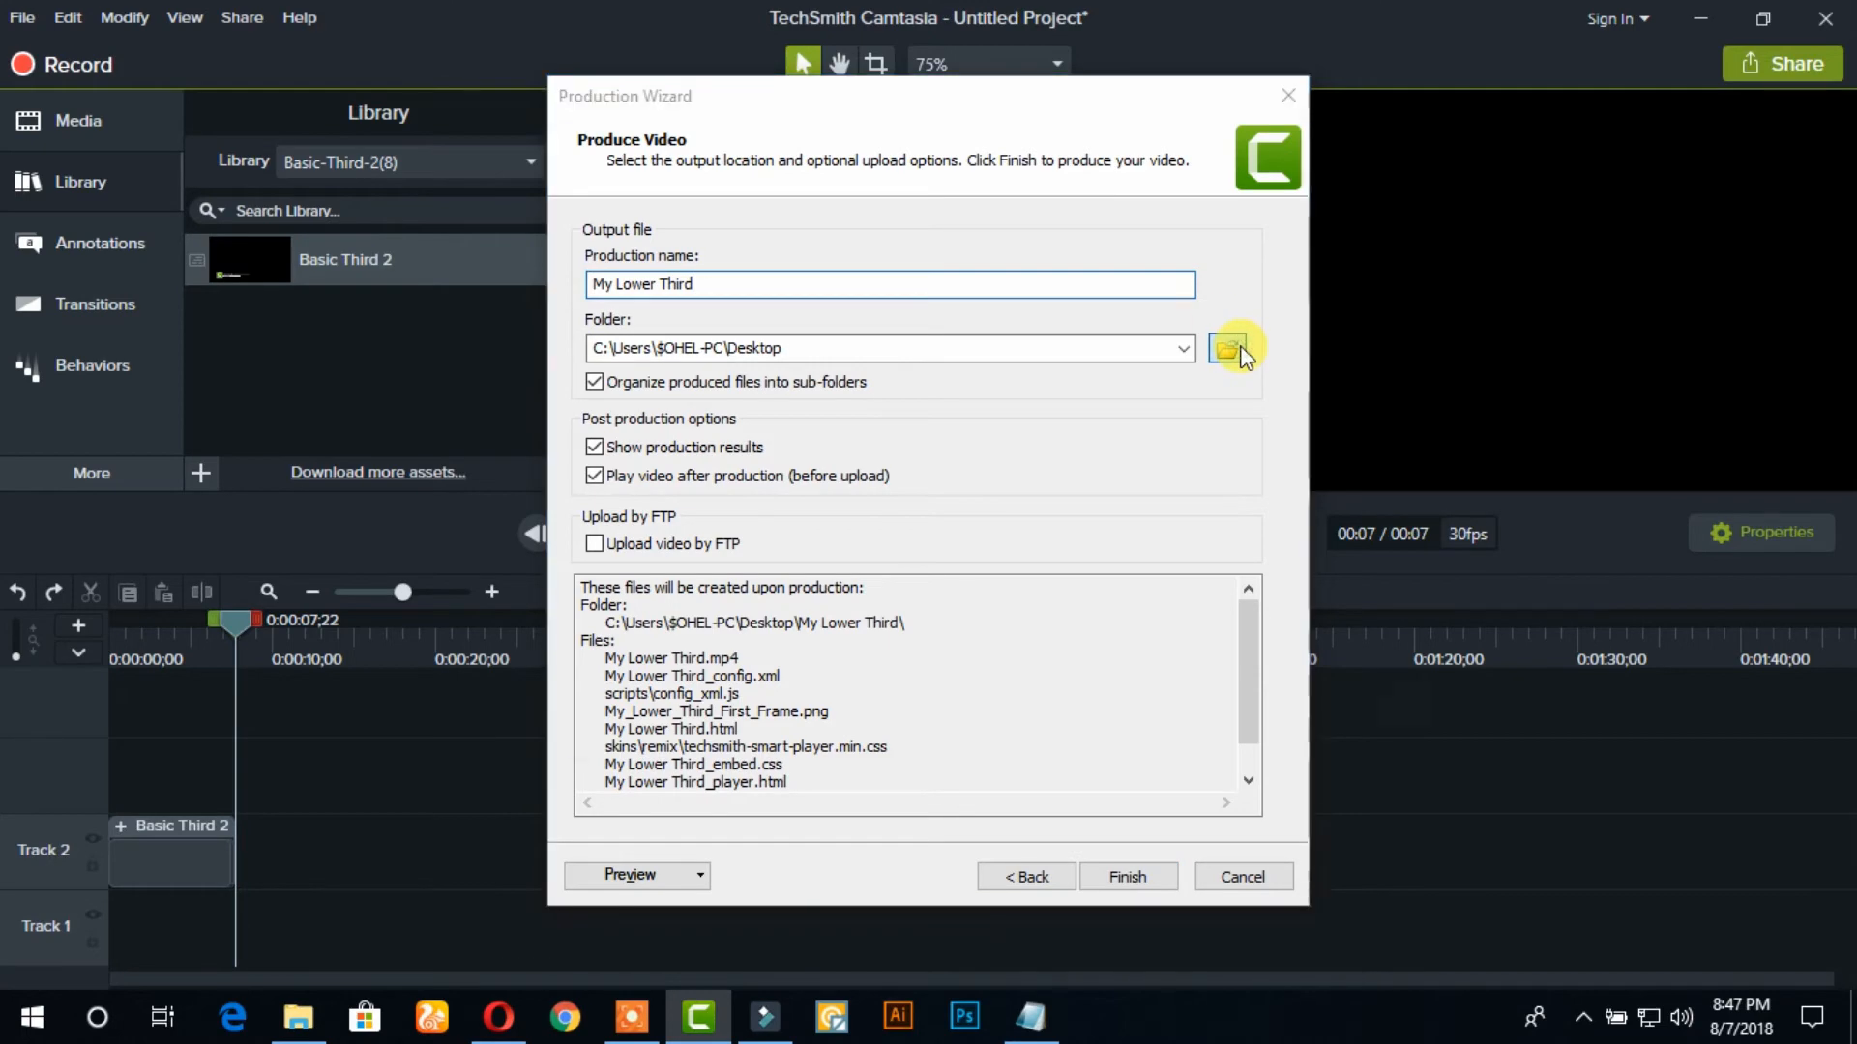
left_click_drag(763, 354, 766, 281)
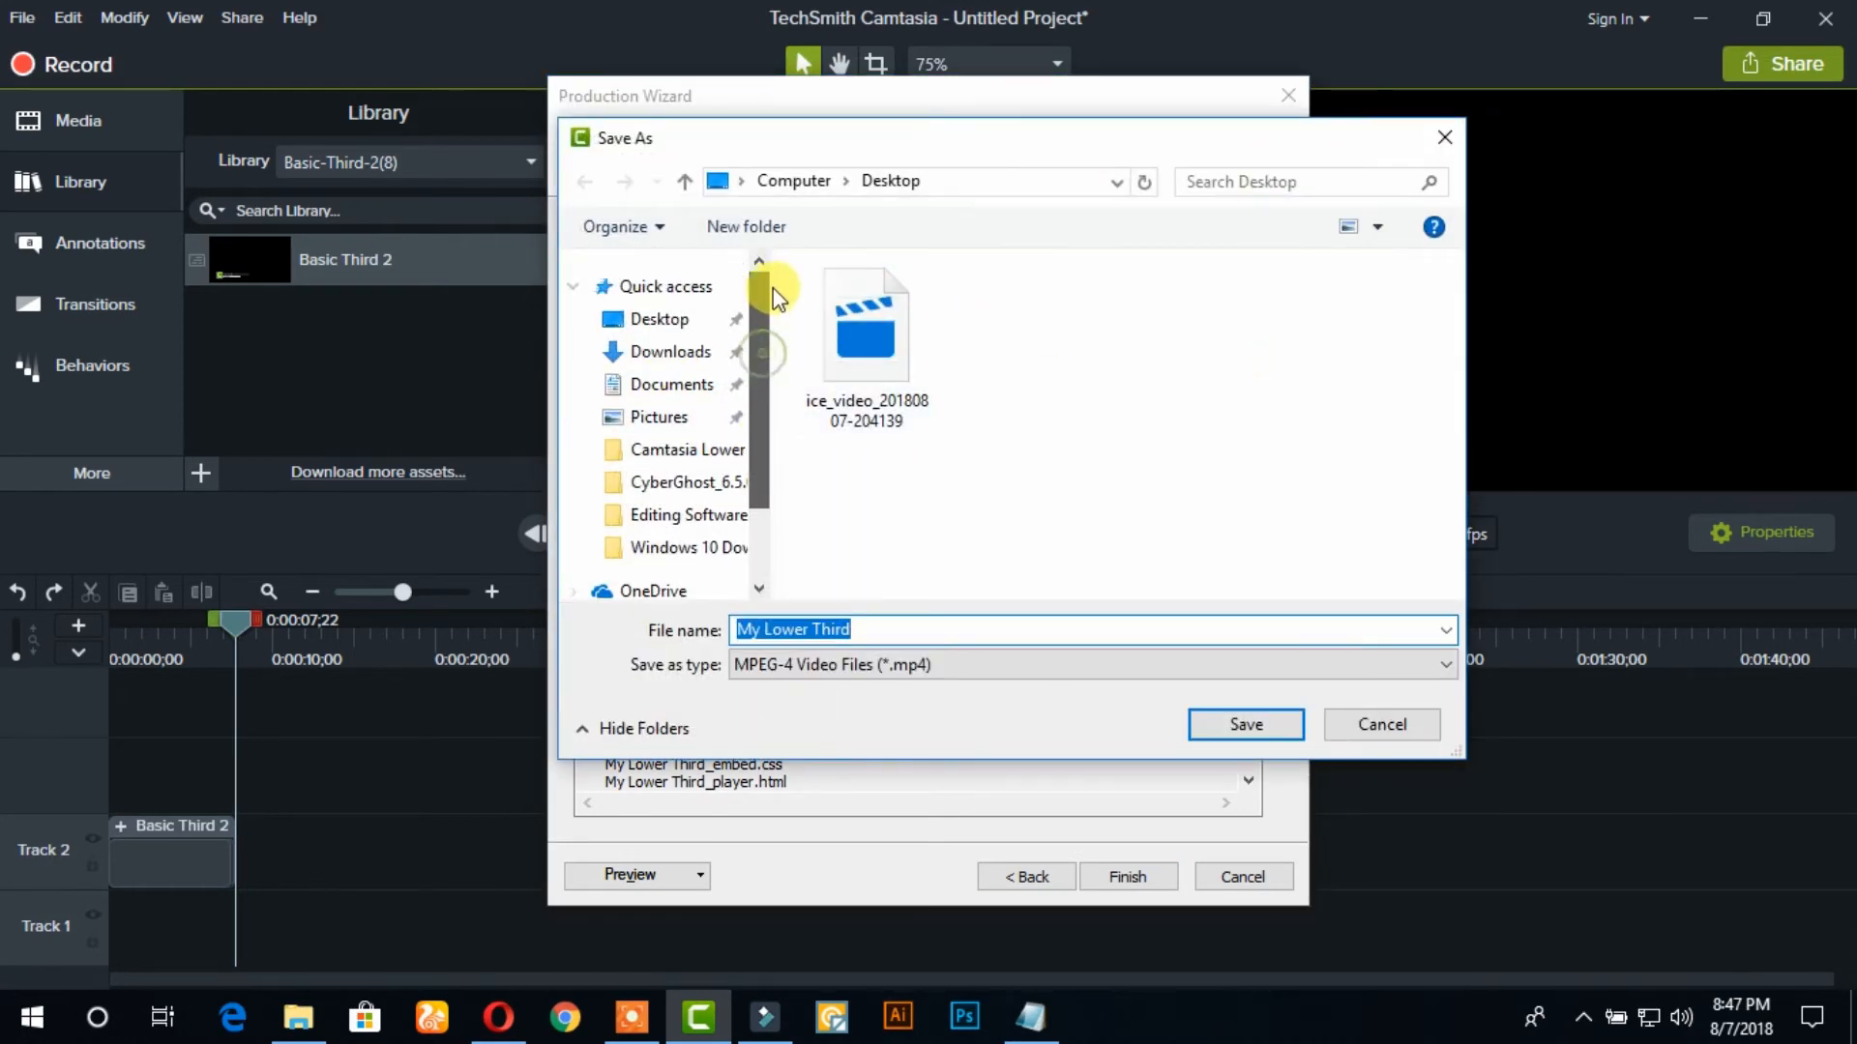
left_click(1245, 725)
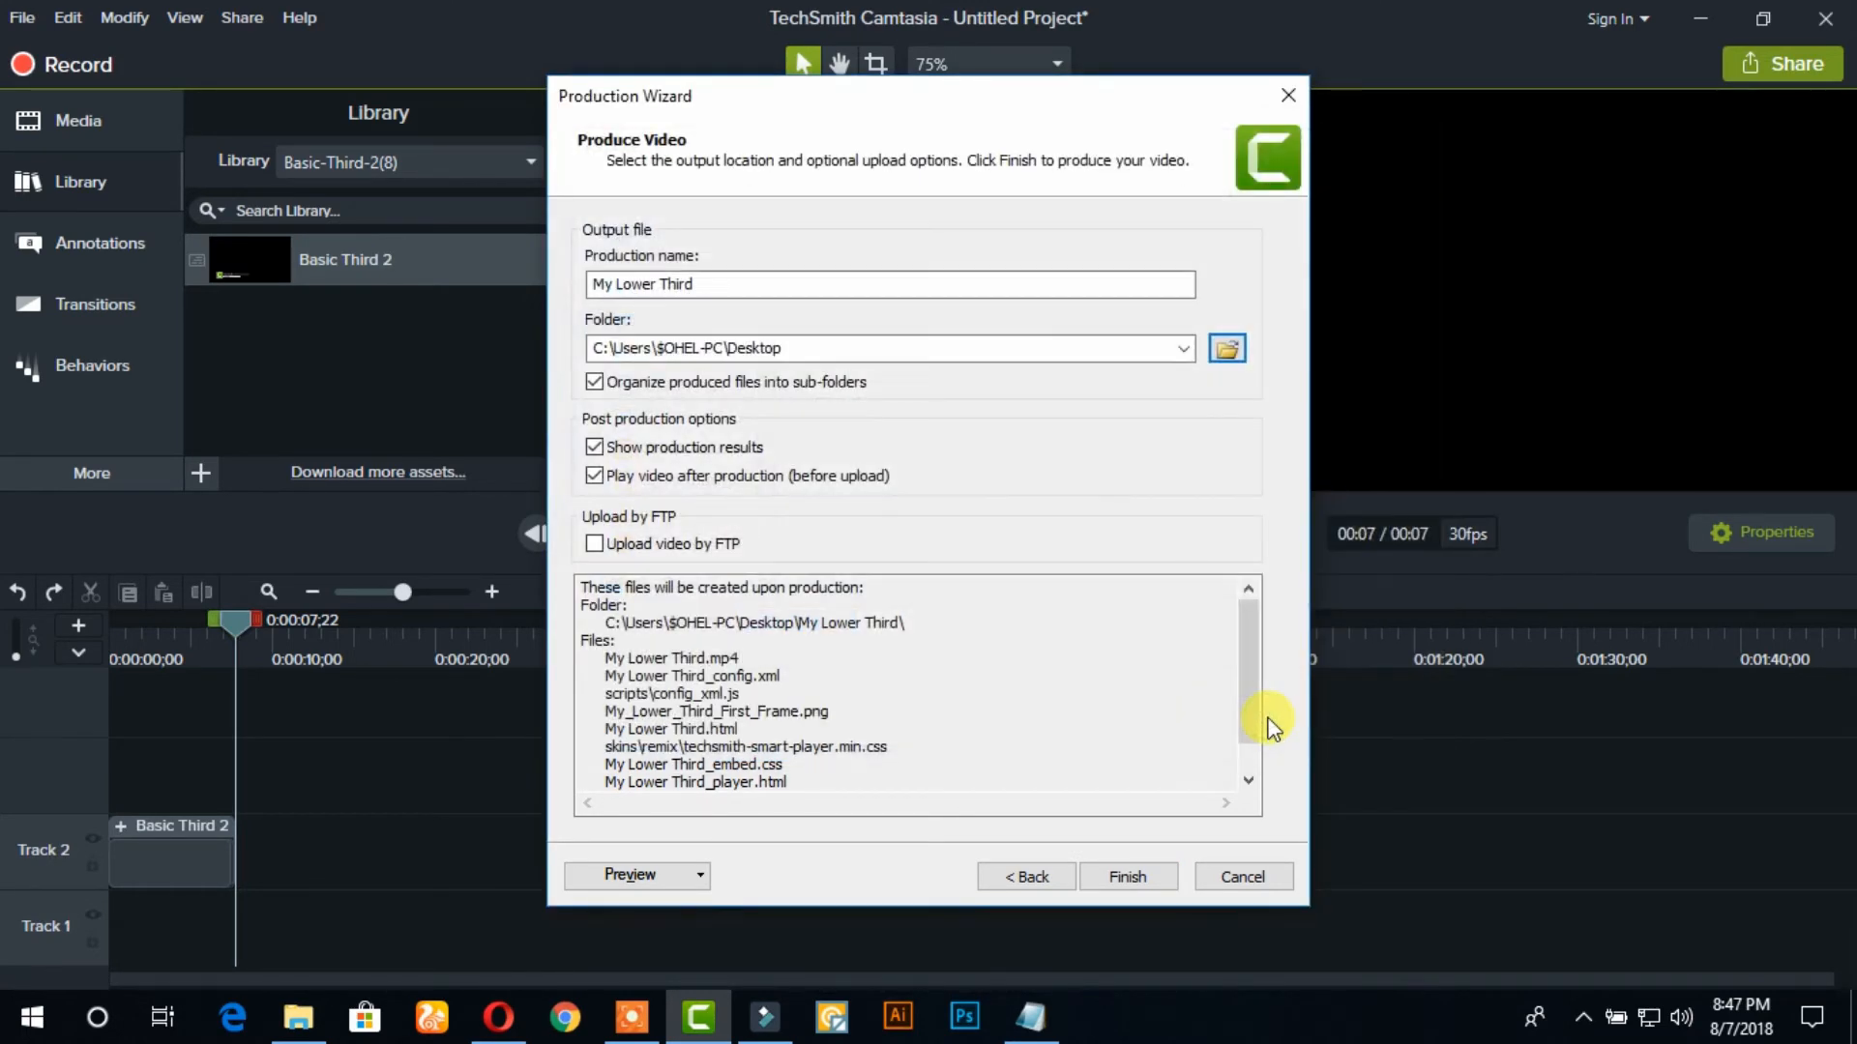
left_click(1139, 878)
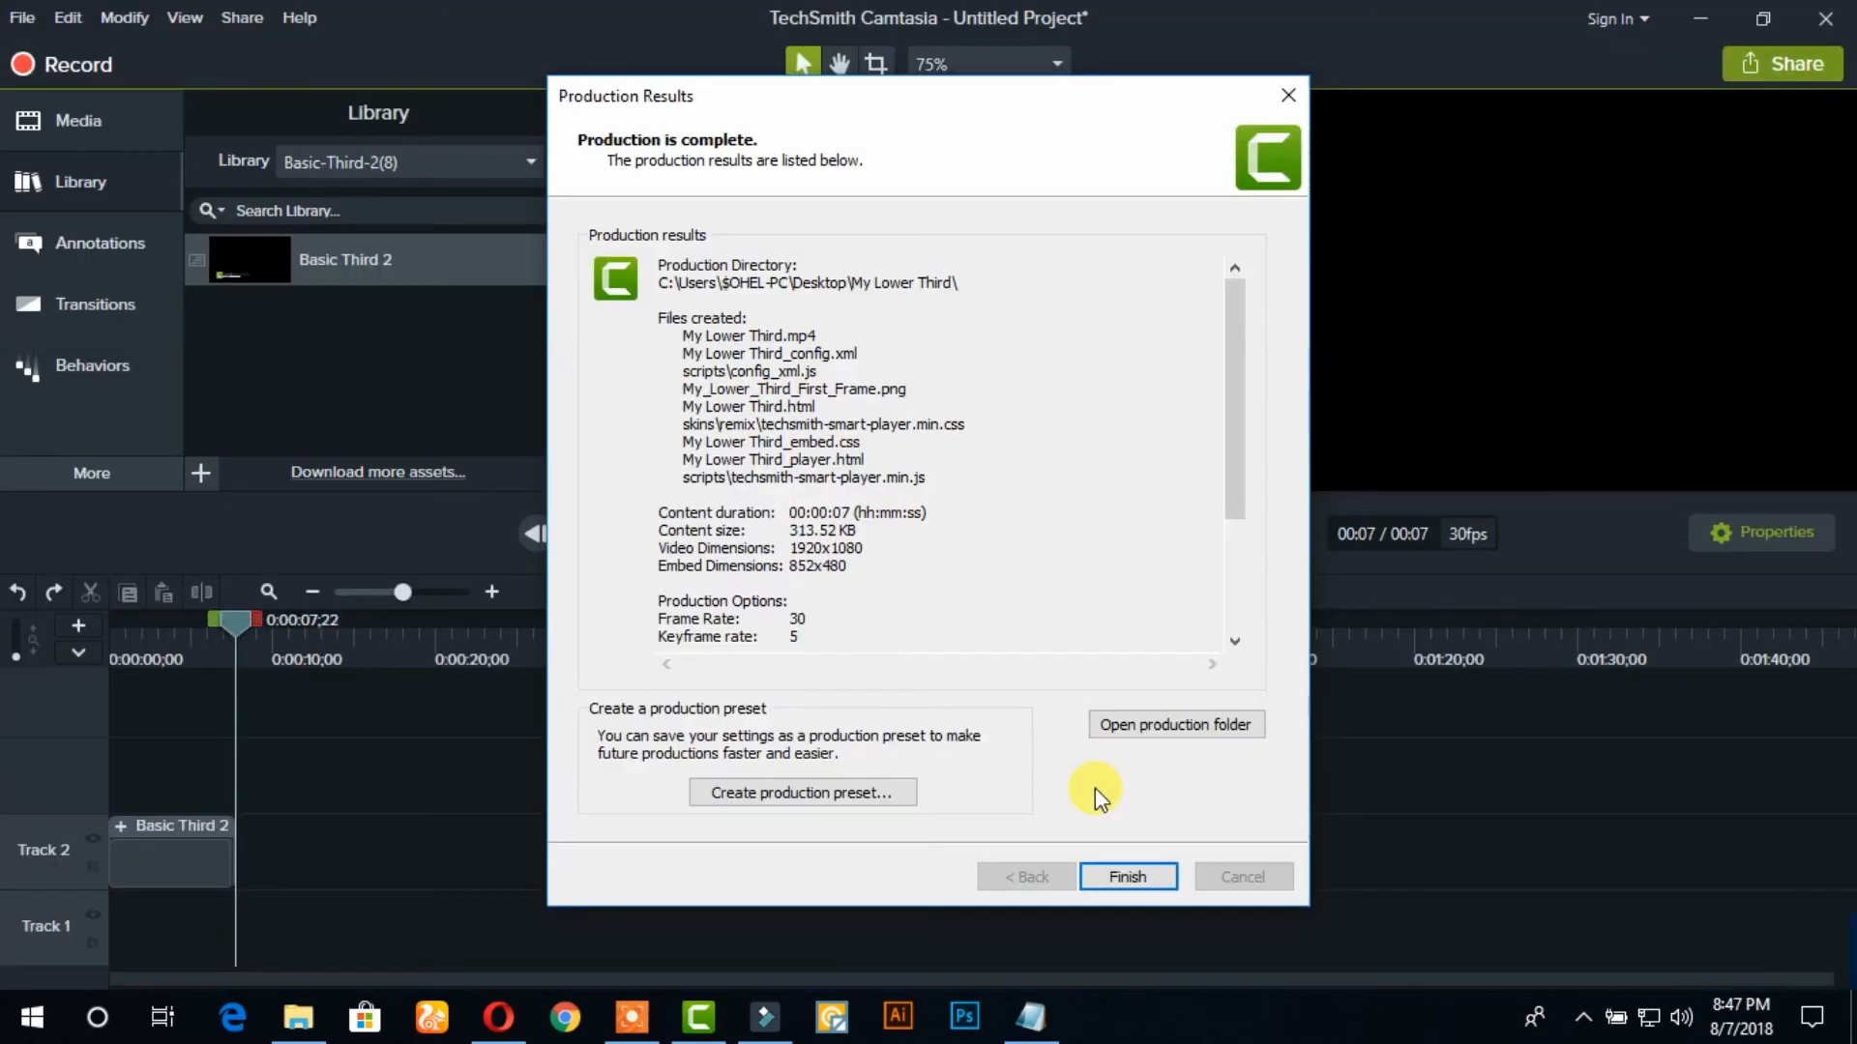
left_click(1343, 743)
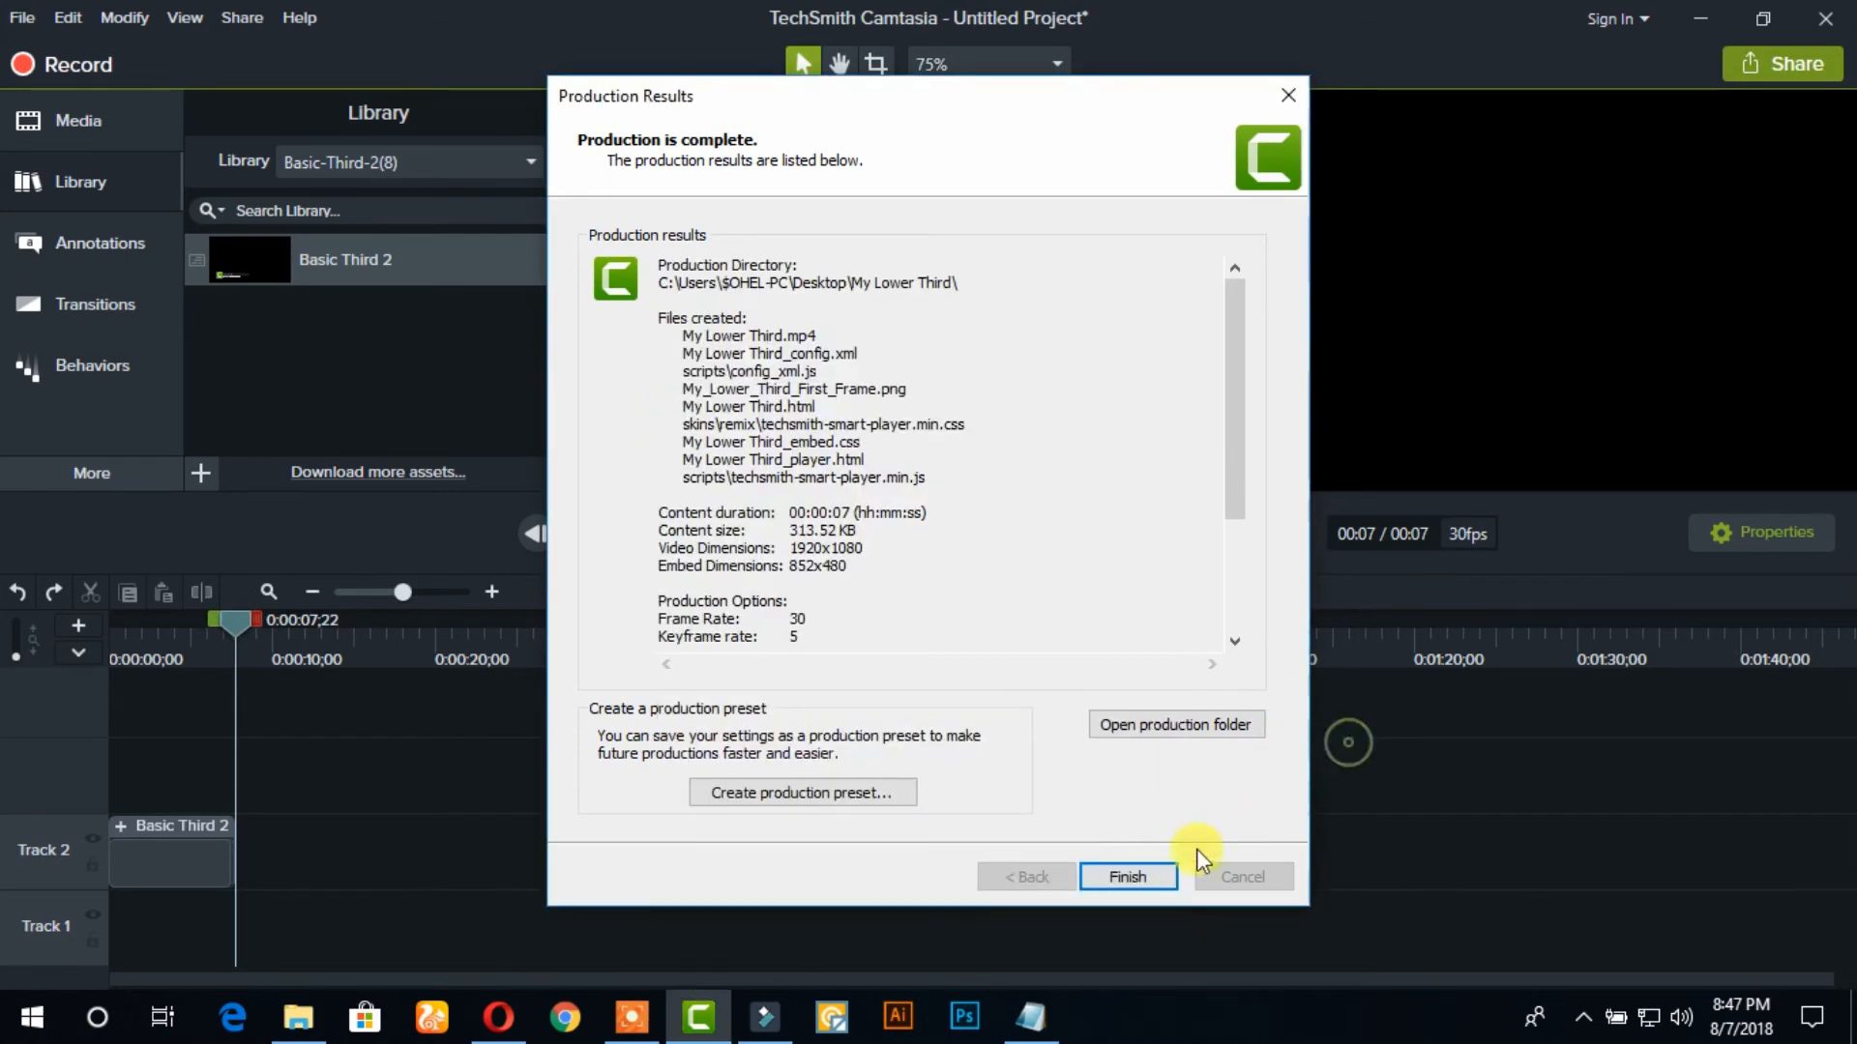
left_click(1122, 882)
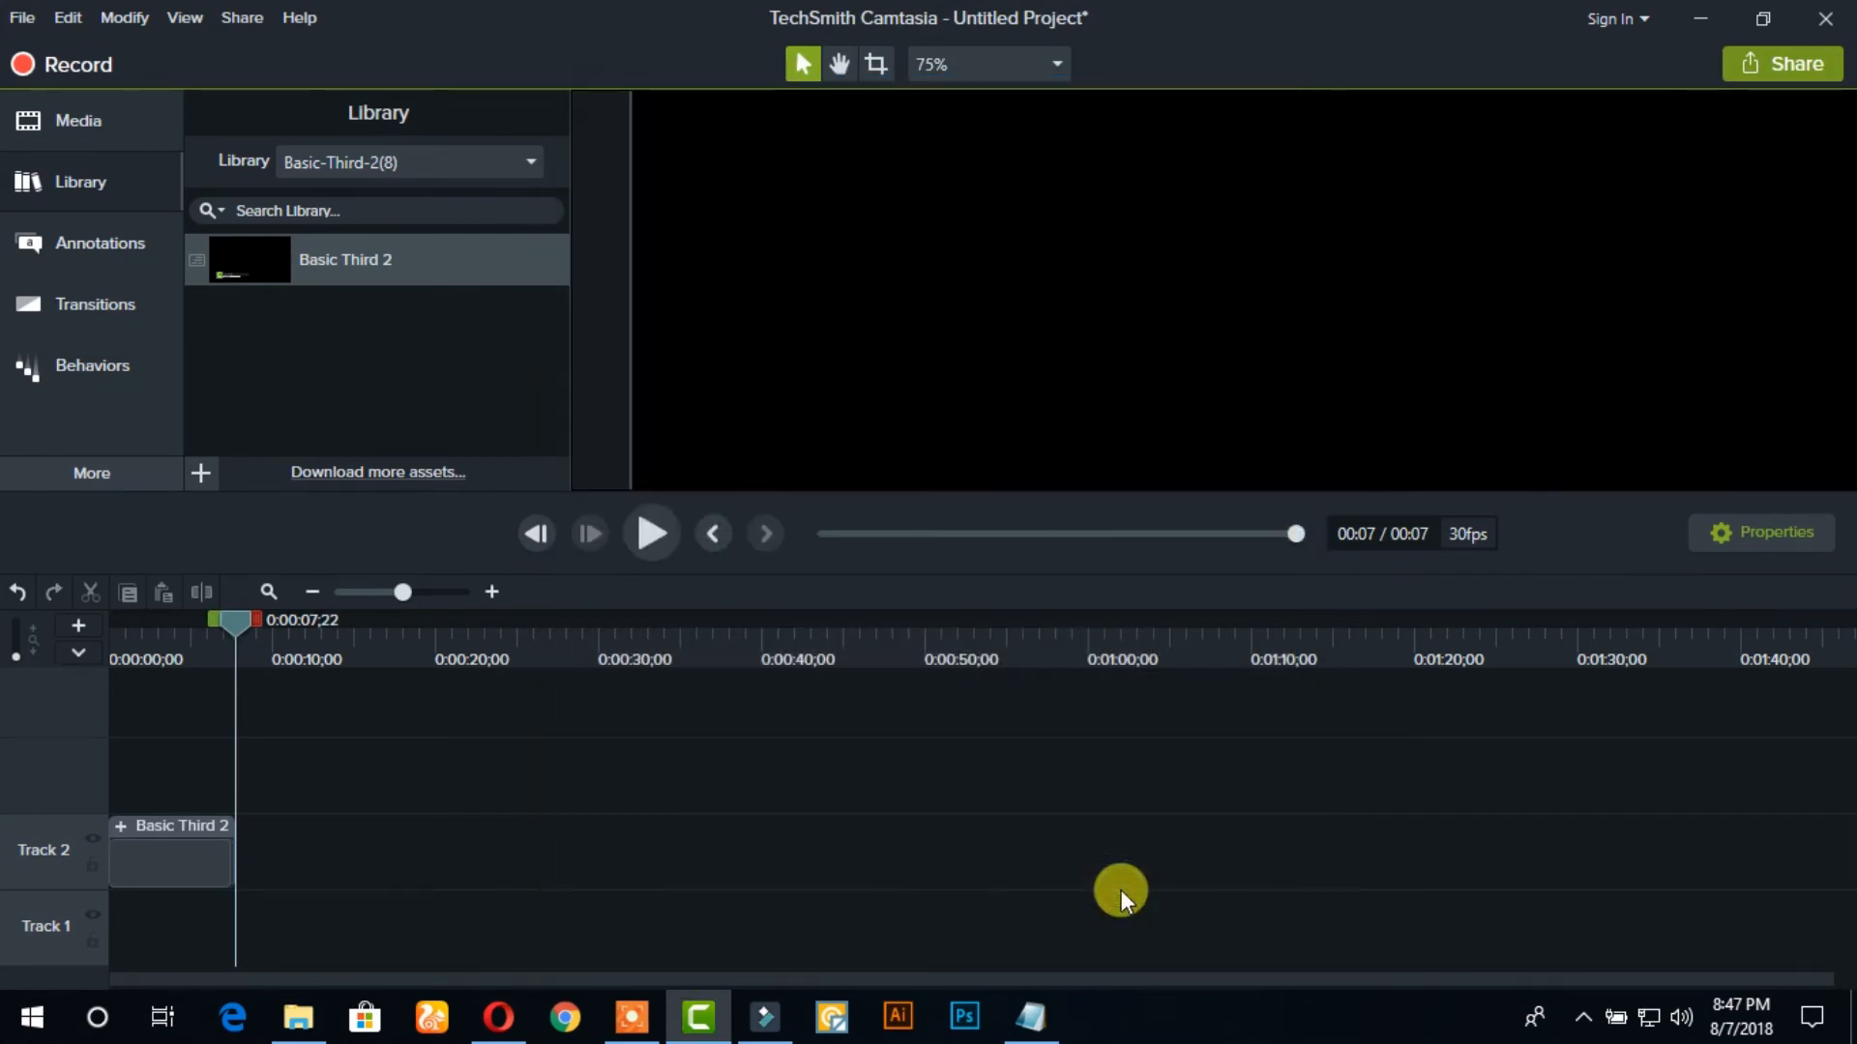
Move the produced My Lower Third MP4 file from its My Lower Third folder onto the desktop
left_click(1699, 19)
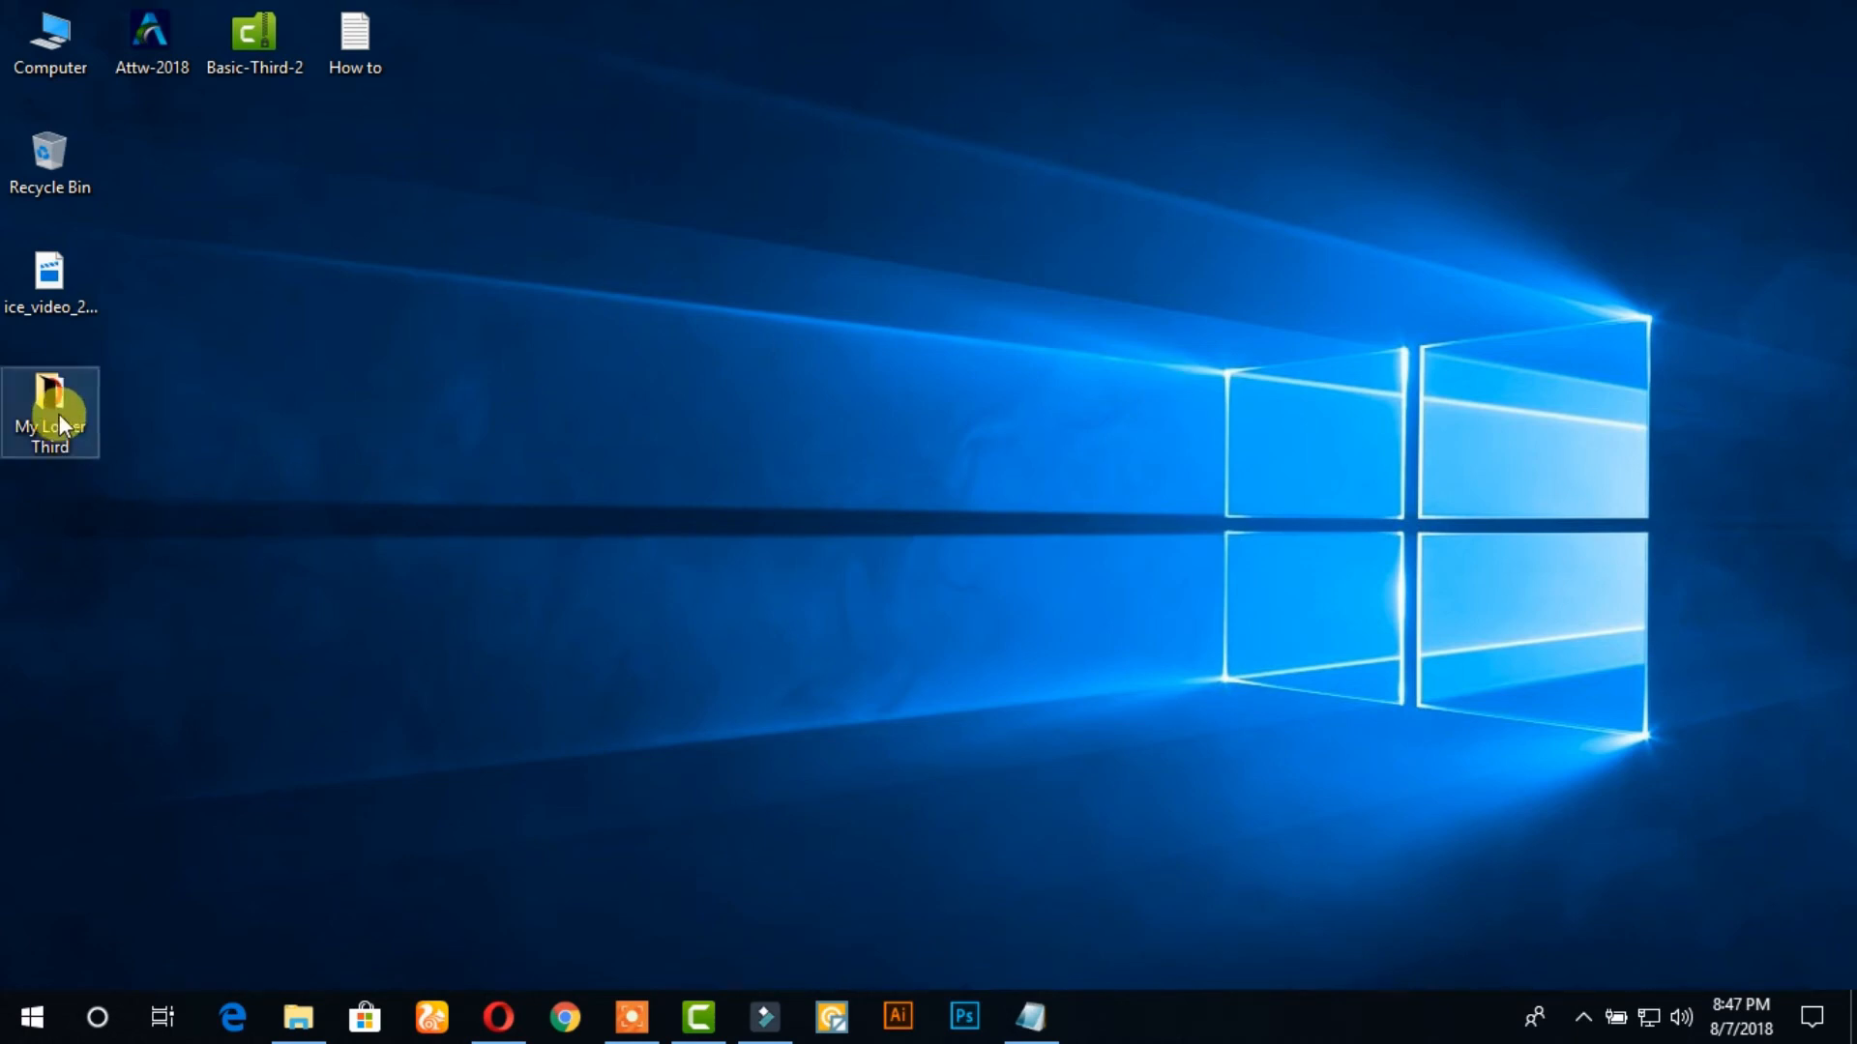
double_click(60, 415)
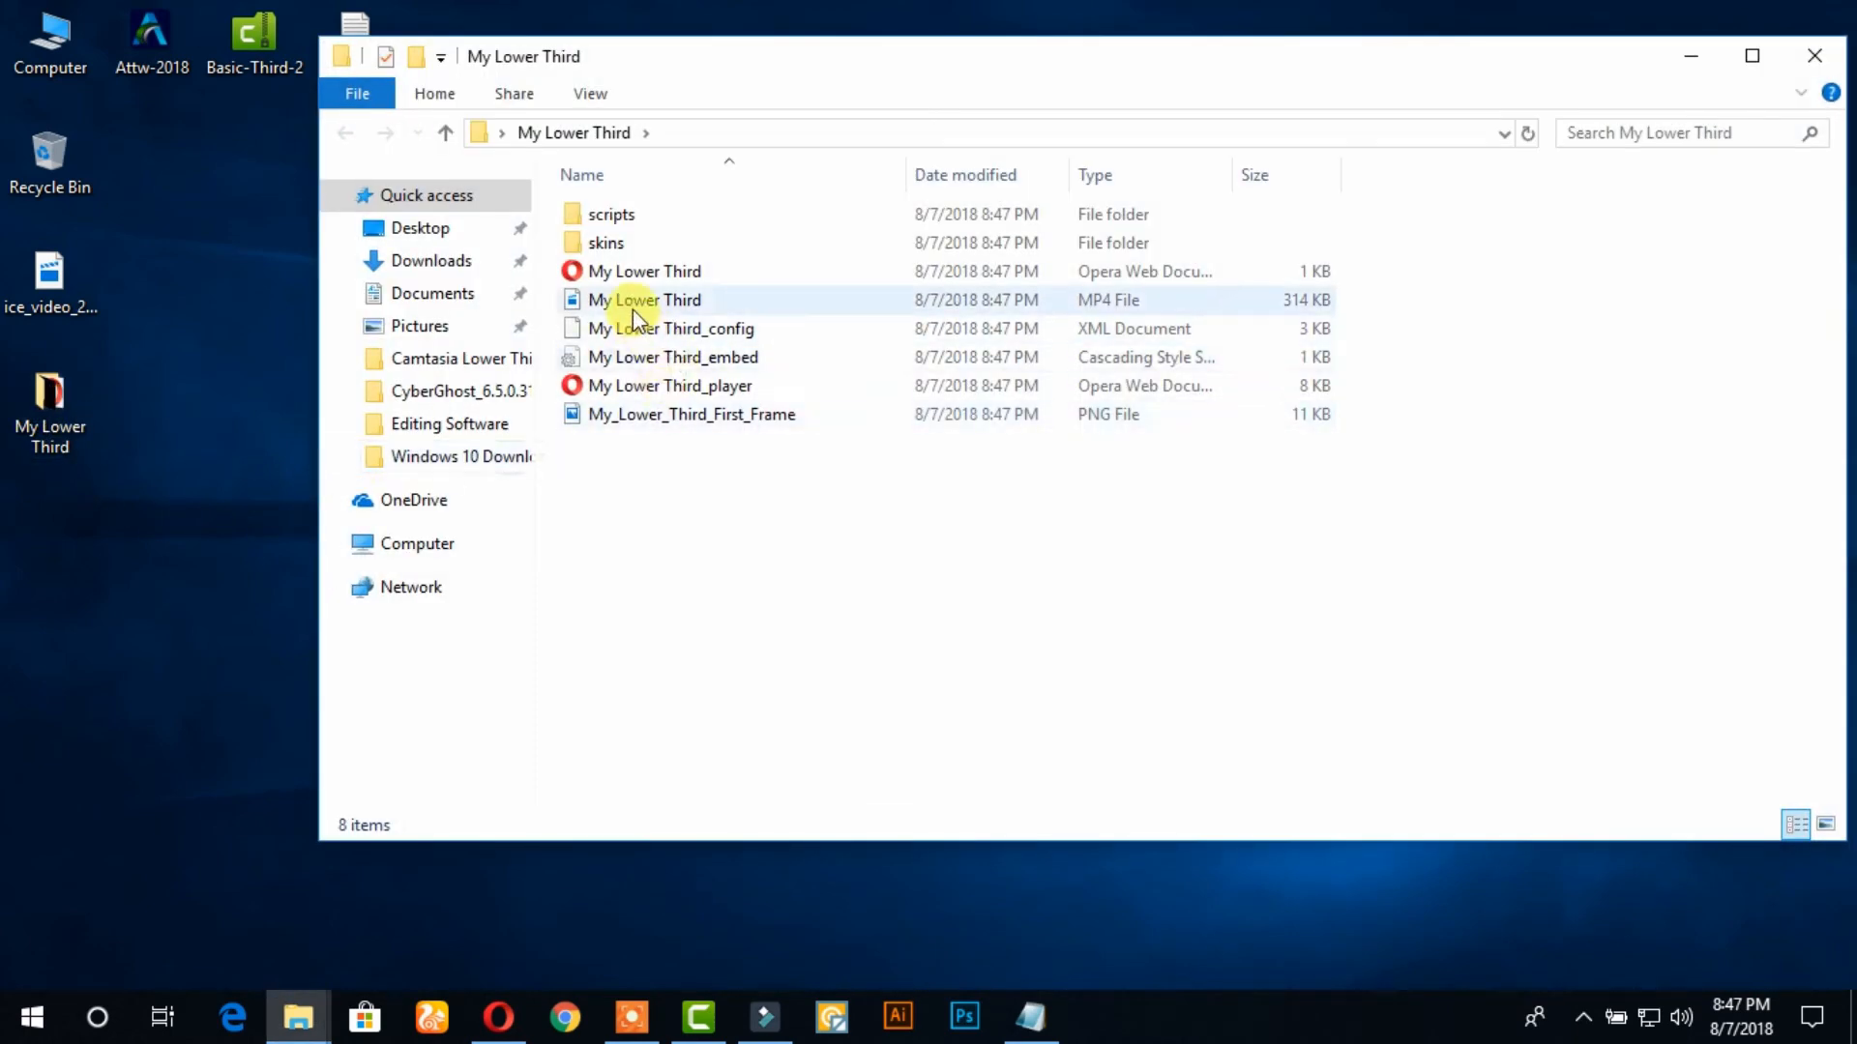
left_click(634, 304)
right_click(634, 304)
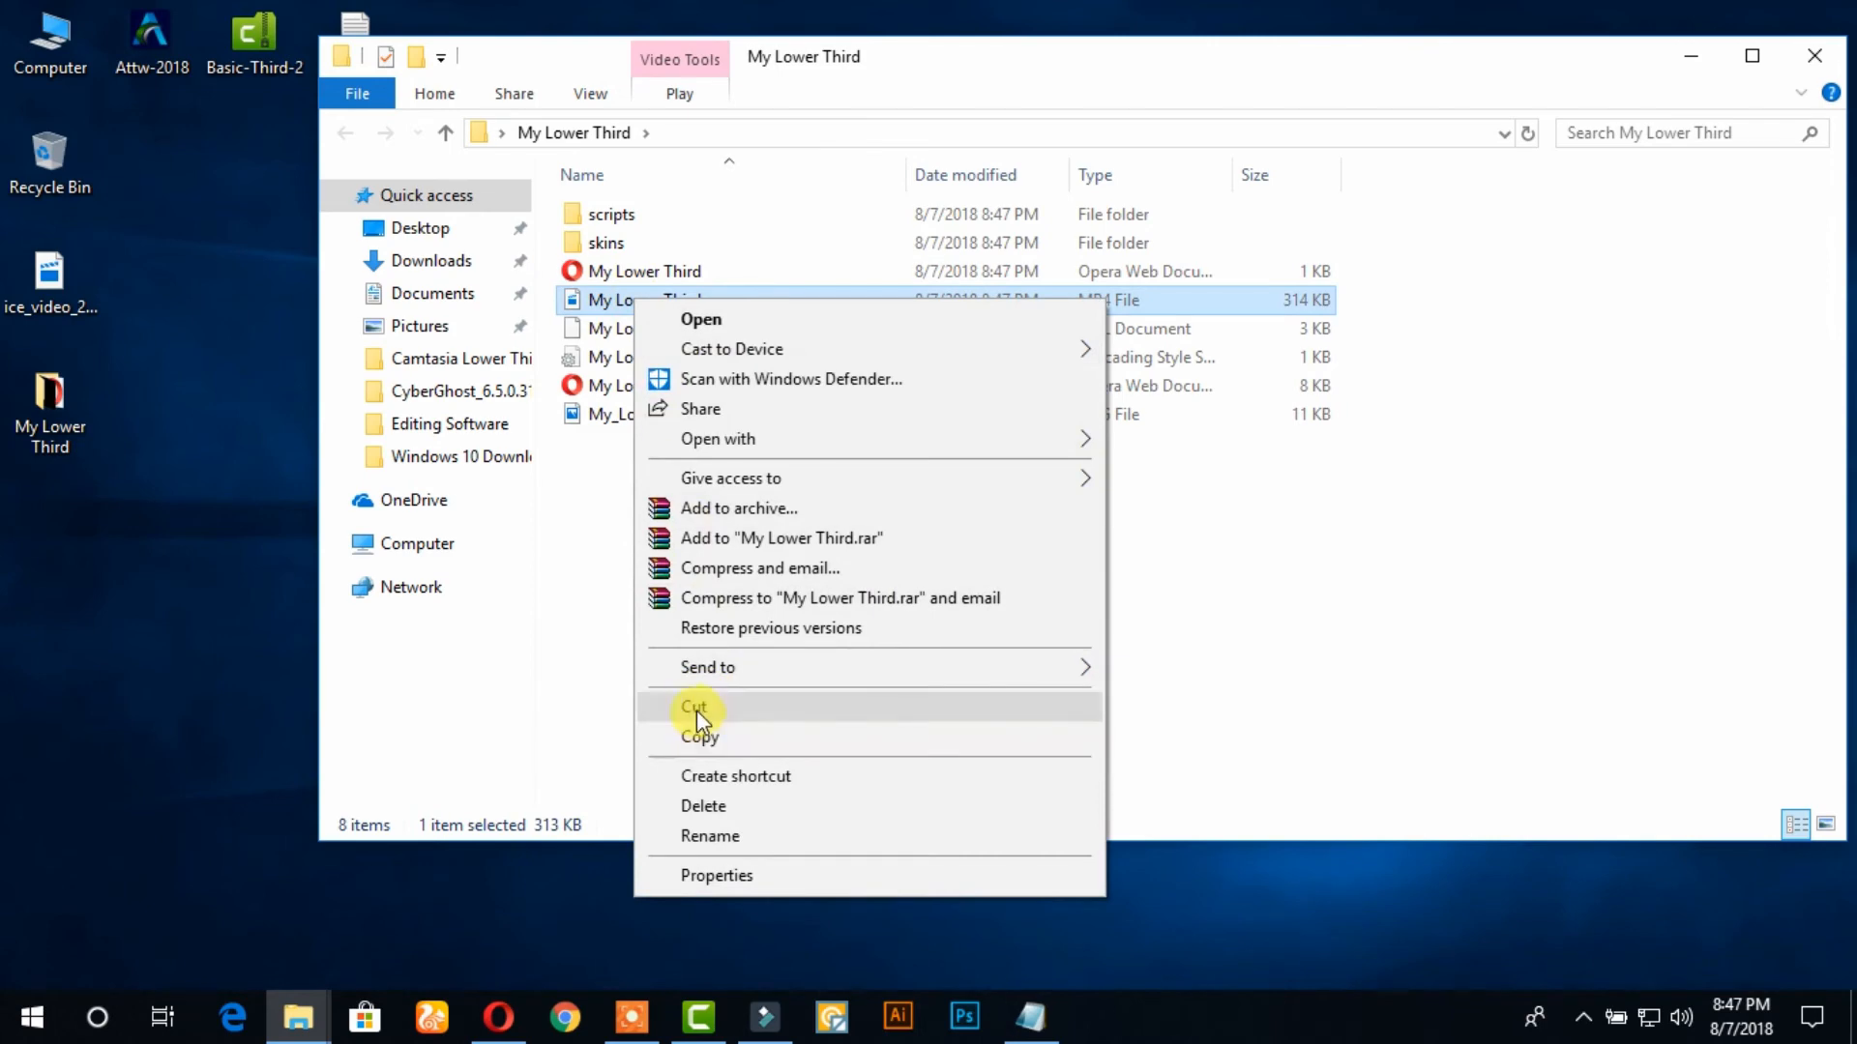
left_click(697, 709)
right_click(238, 217)
left_click(300, 333)
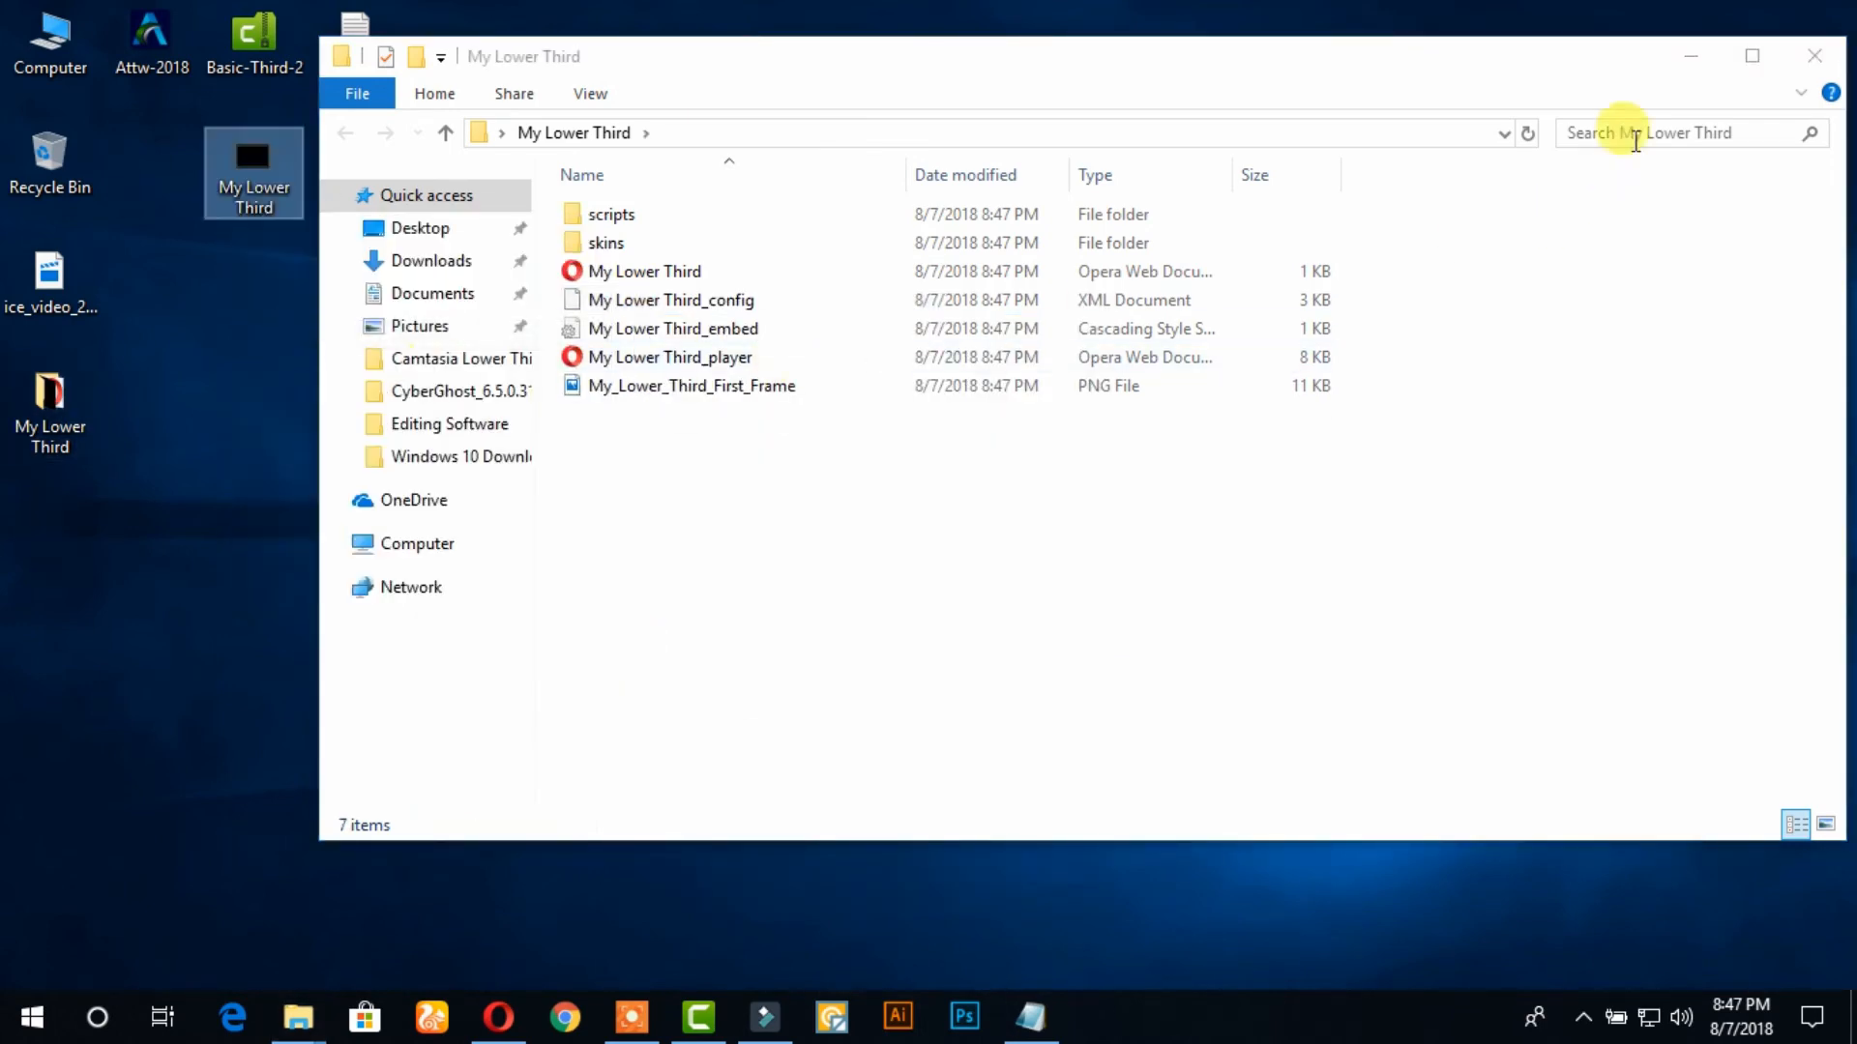
Place the My Lower Third video beside the How to file on the desktop and move the leftover My Lower Third folder to the Recycle Bin
left_click(1816, 57)
left_click_drag(460, 114, 438, 54)
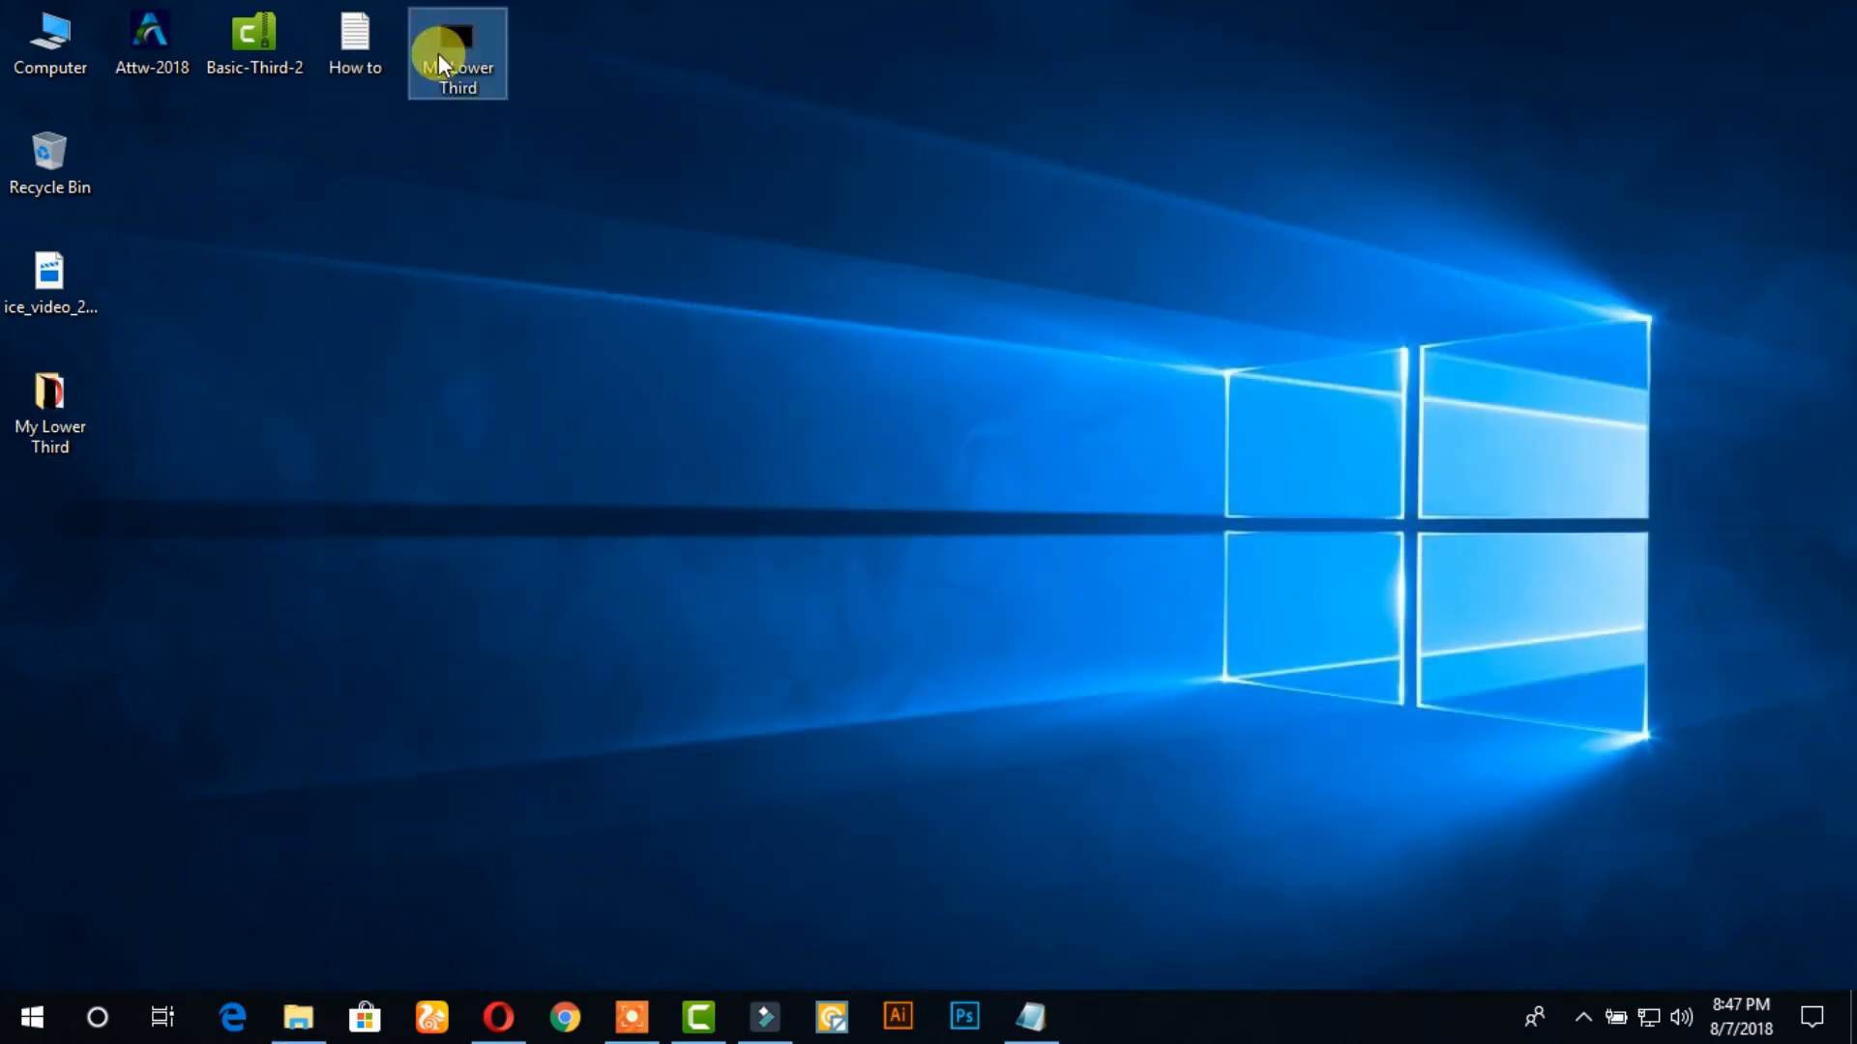
left_click_drag(78, 392, 54, 157)
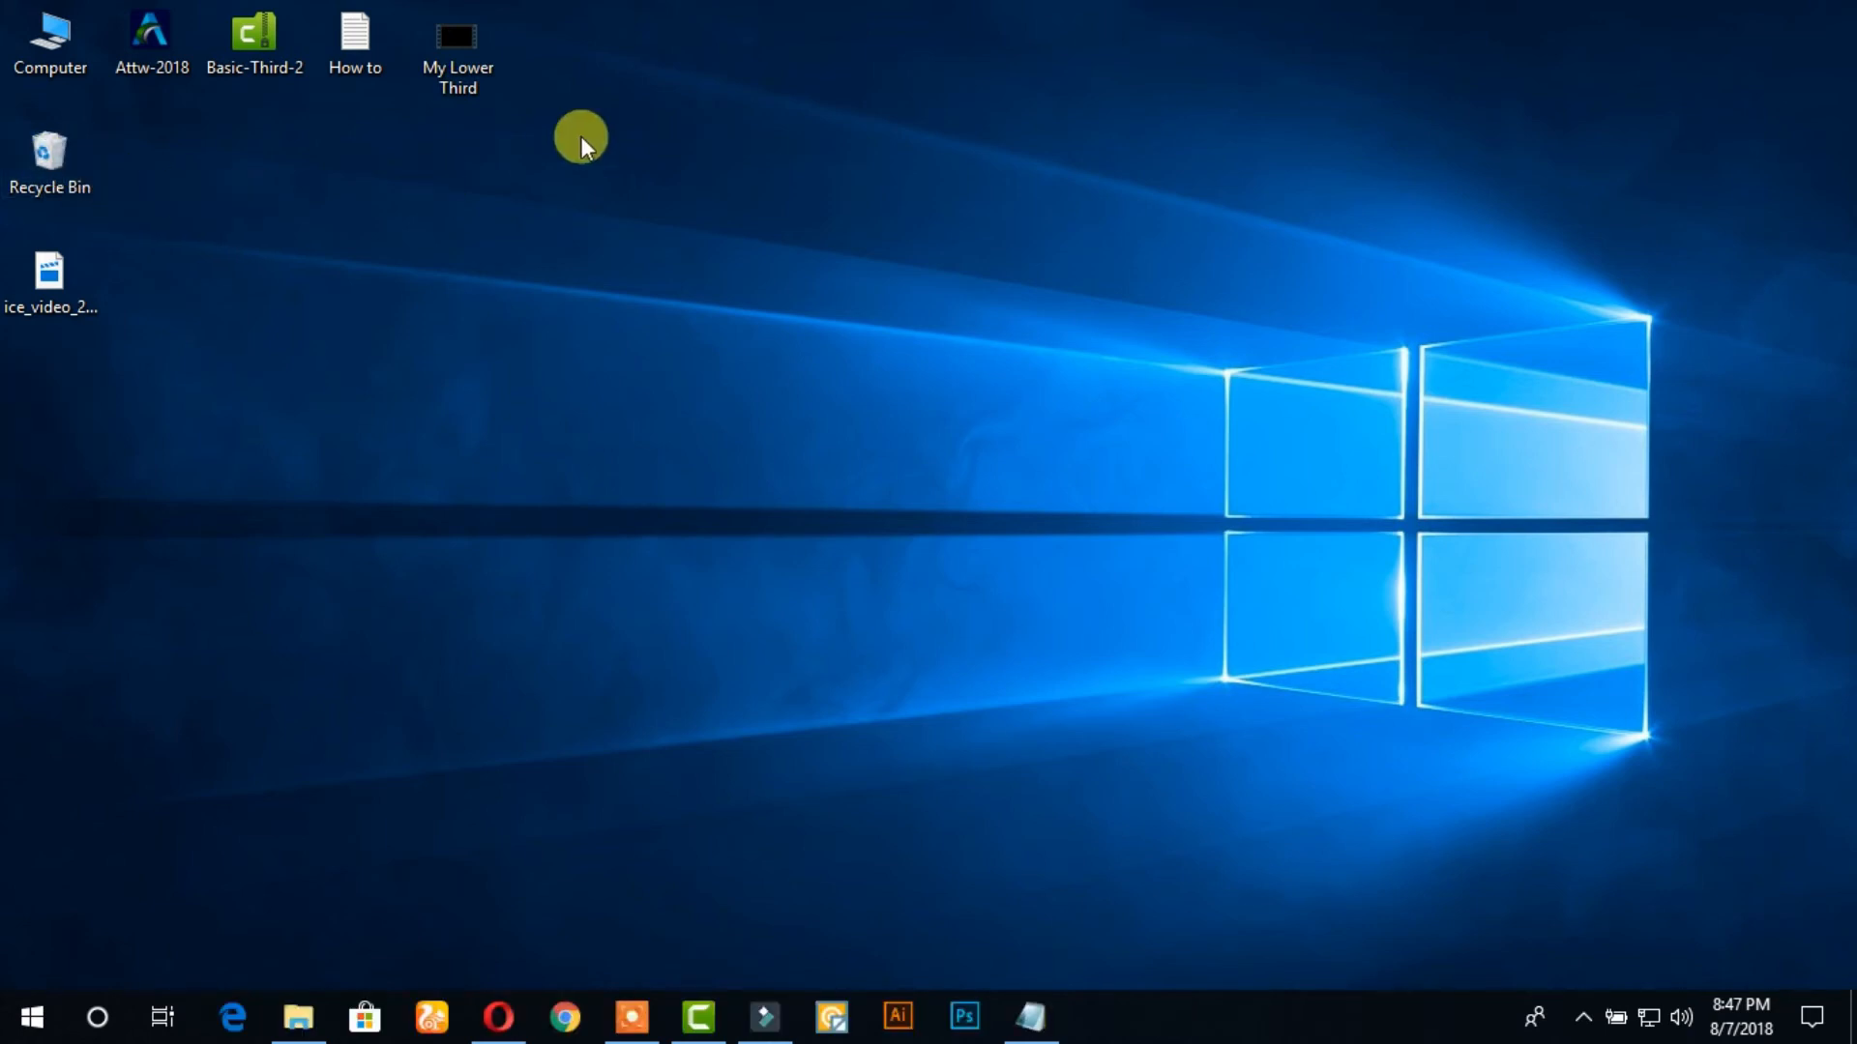
Play the My Lower Third video from the desktop in The KMPlayer and close the player
right_click(468, 47)
mouse_move(552, 185)
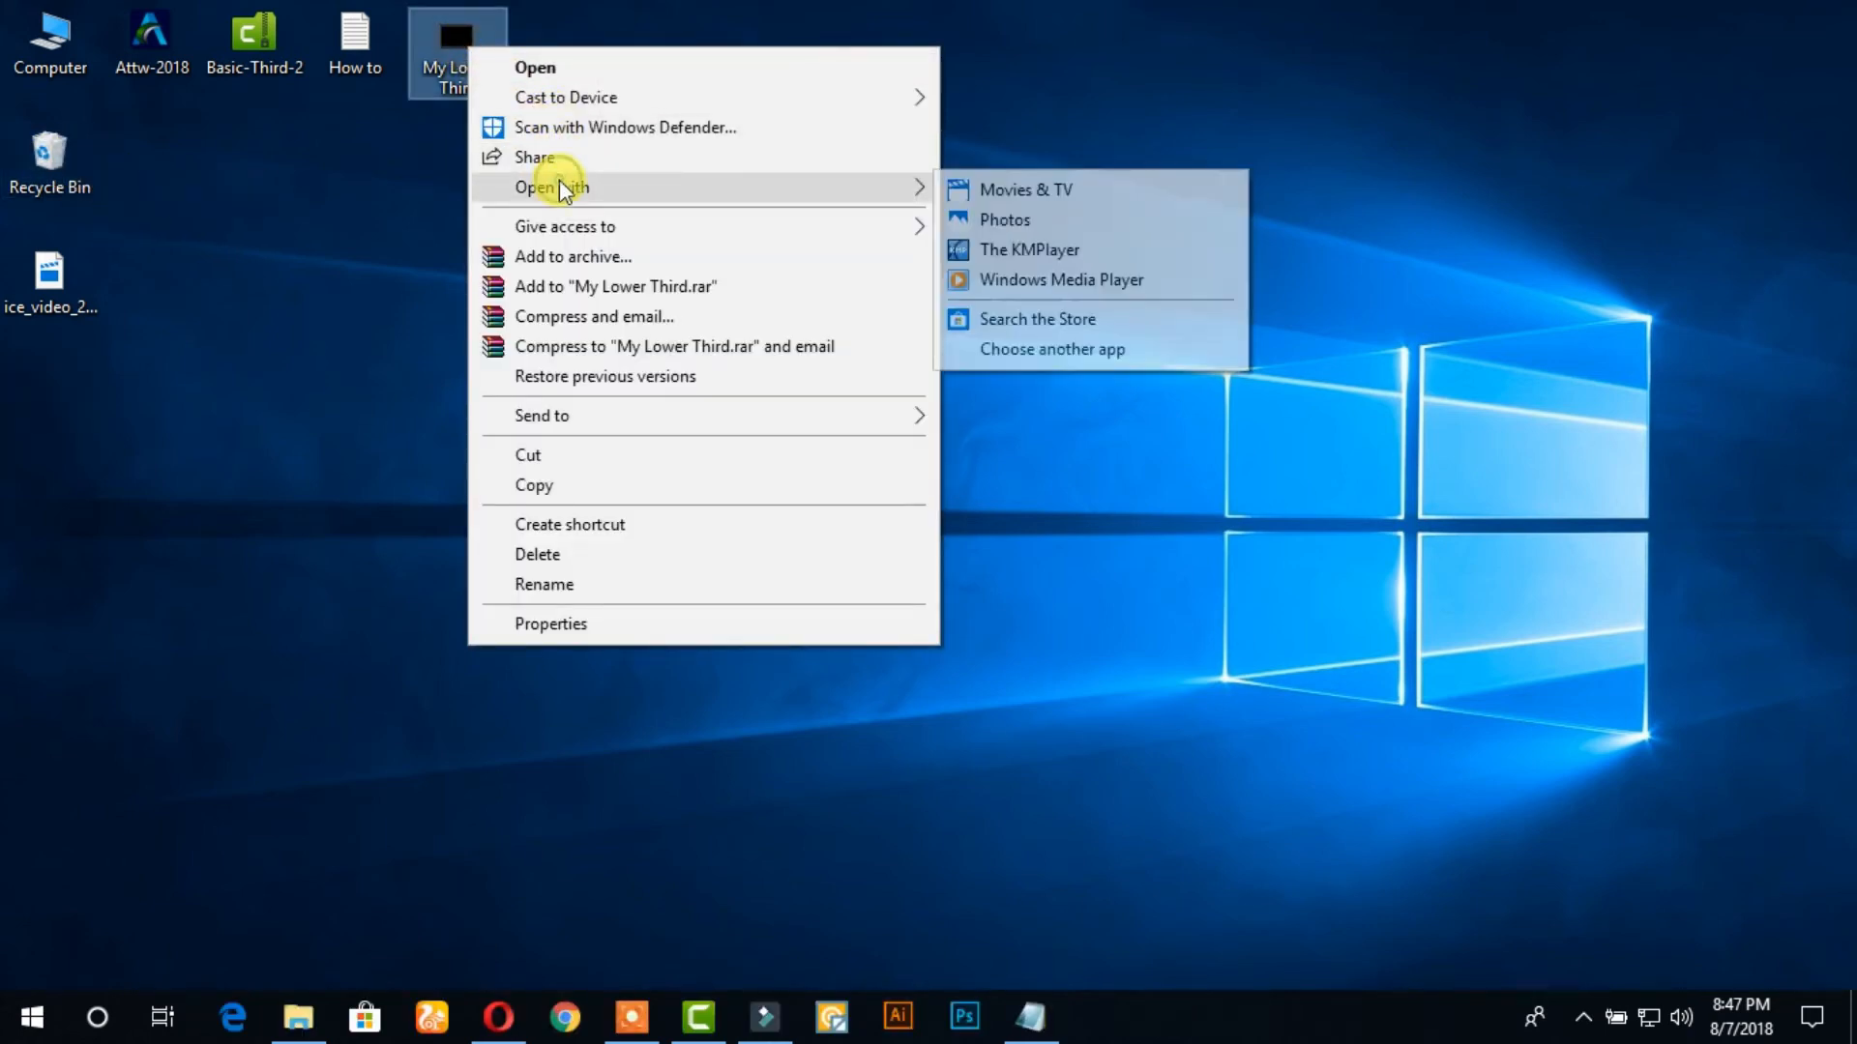
left_click(1035, 249)
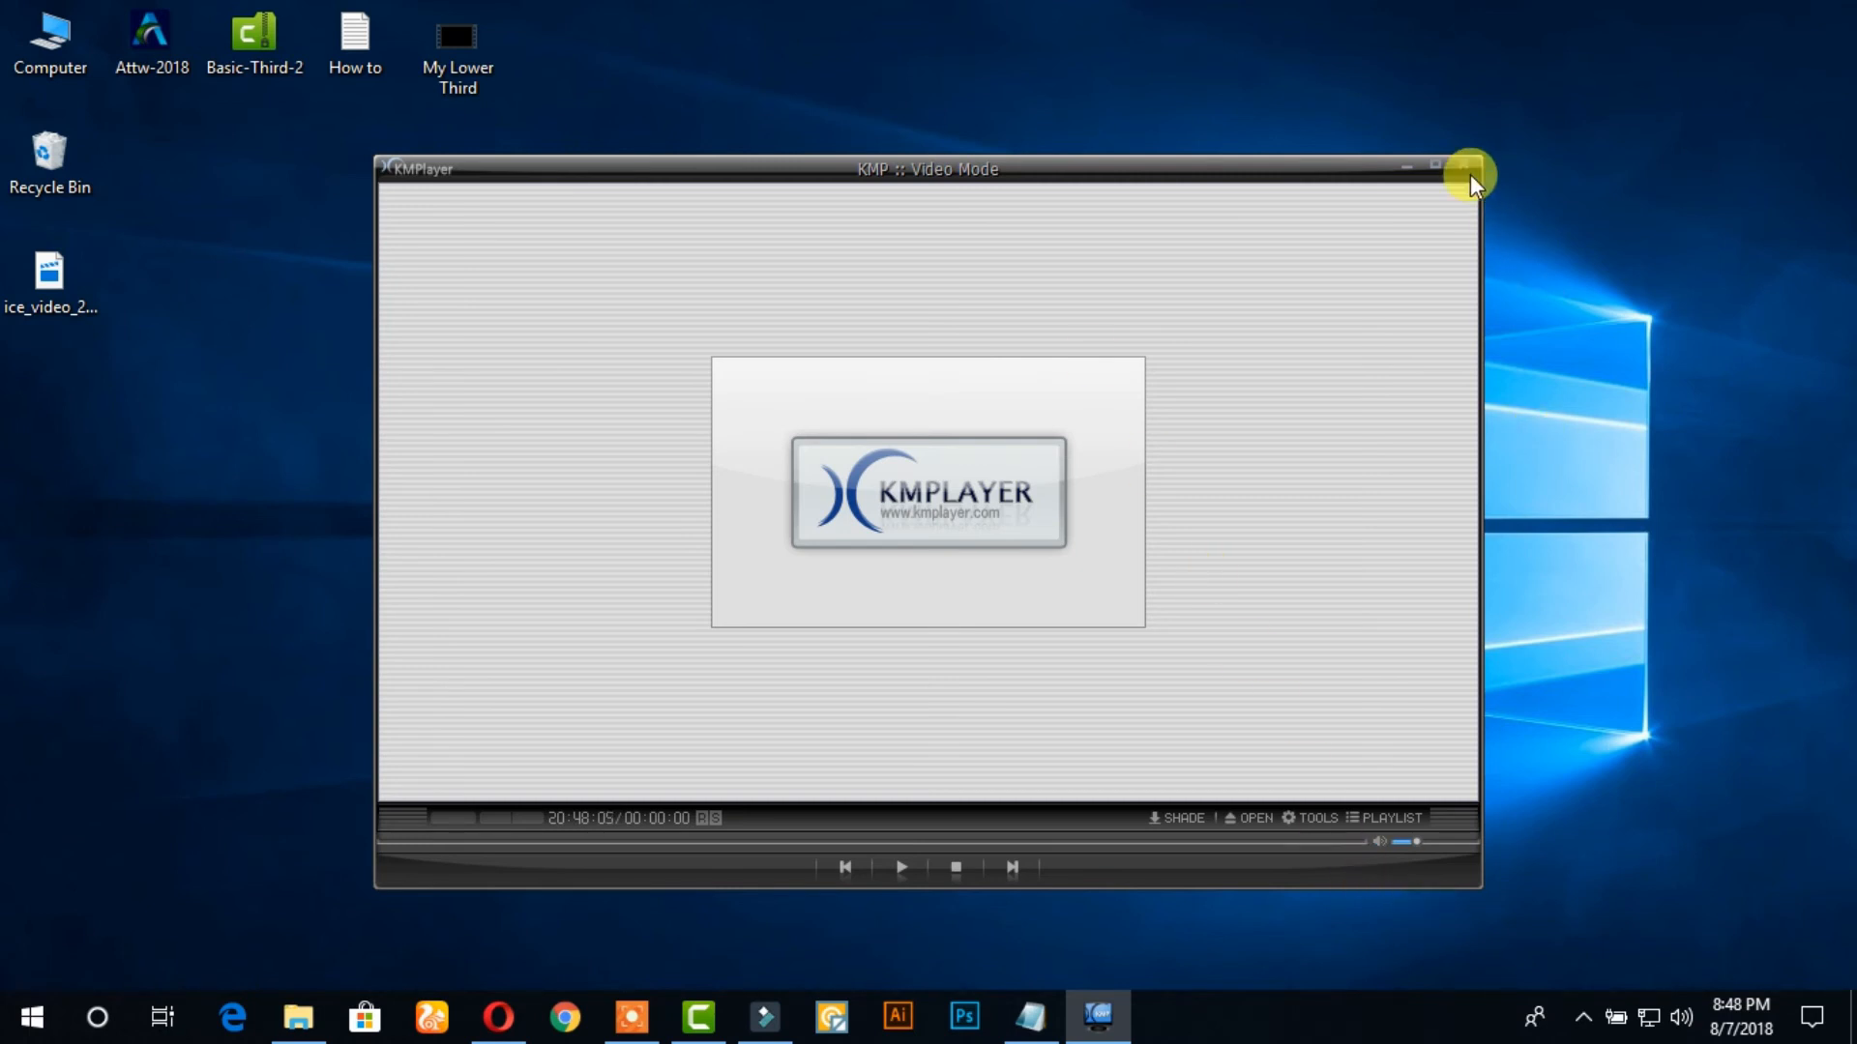
left_click(1464, 166)
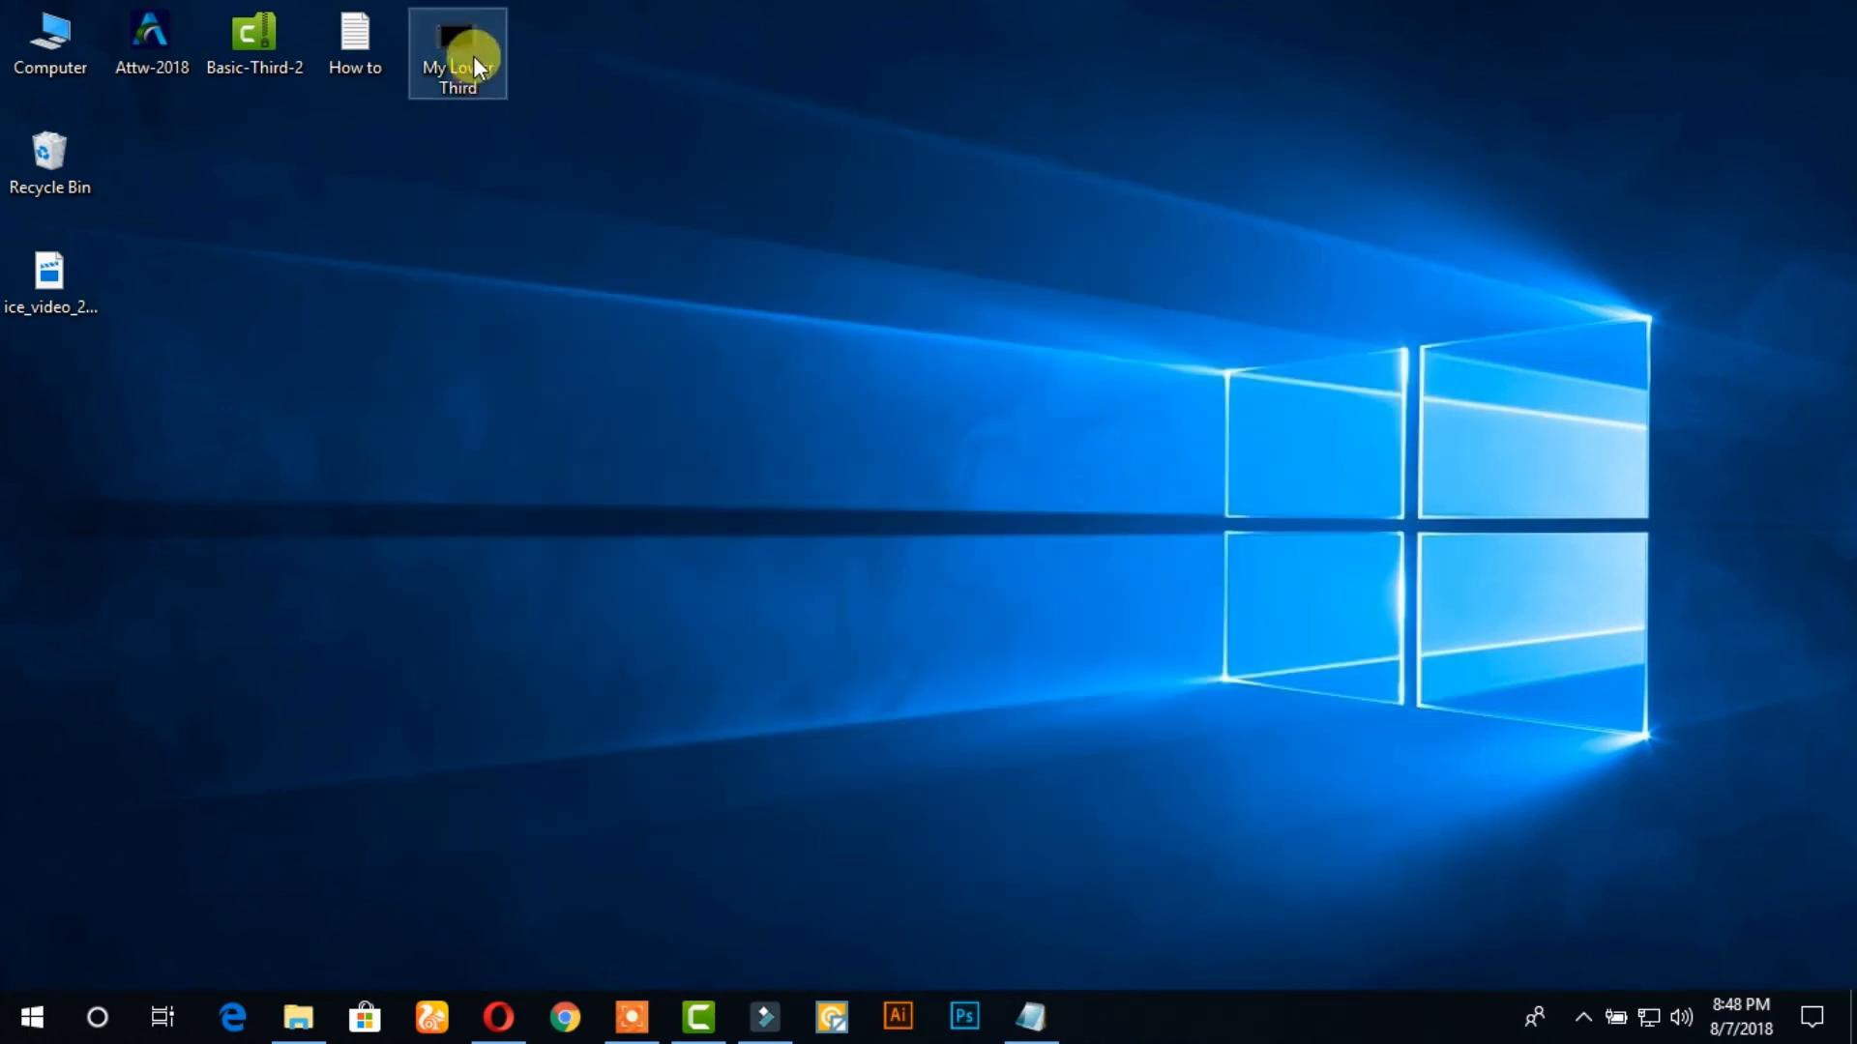
left_click_drag(467, 53, 799, 551)
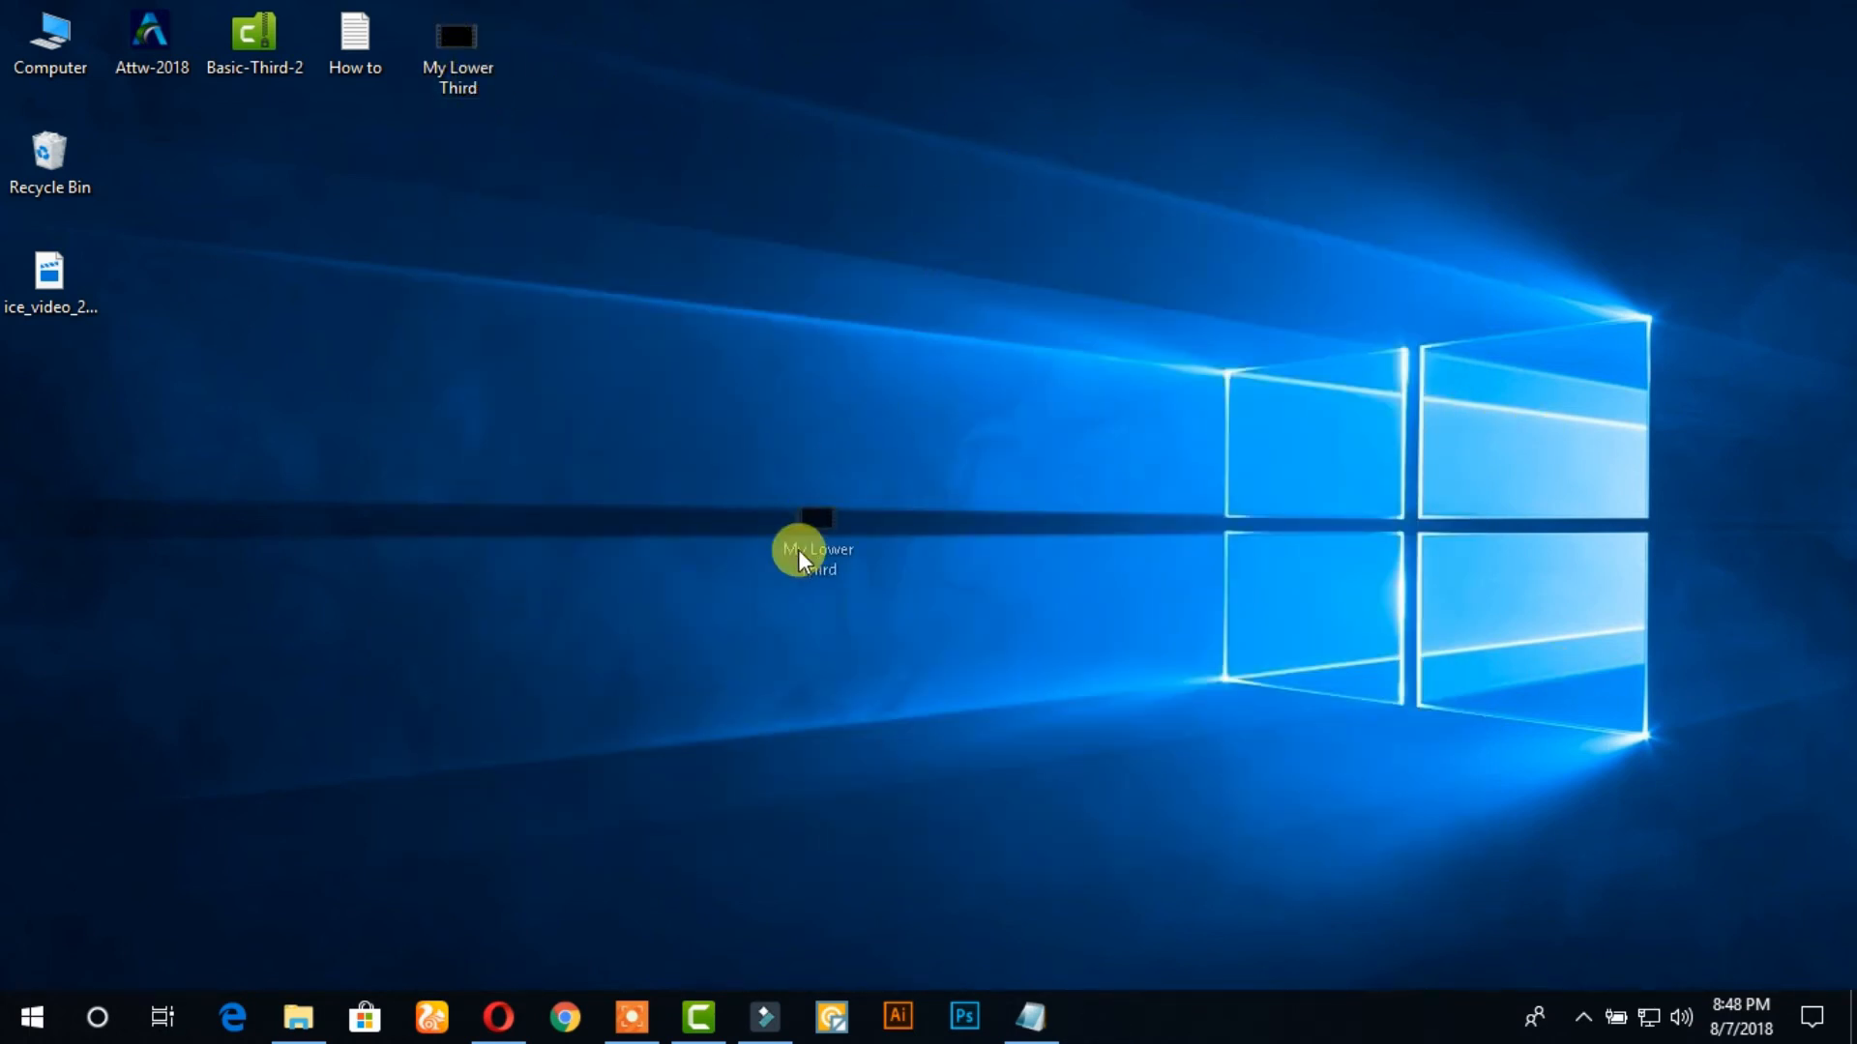
left_click_drag(780, 973, 322, 735)
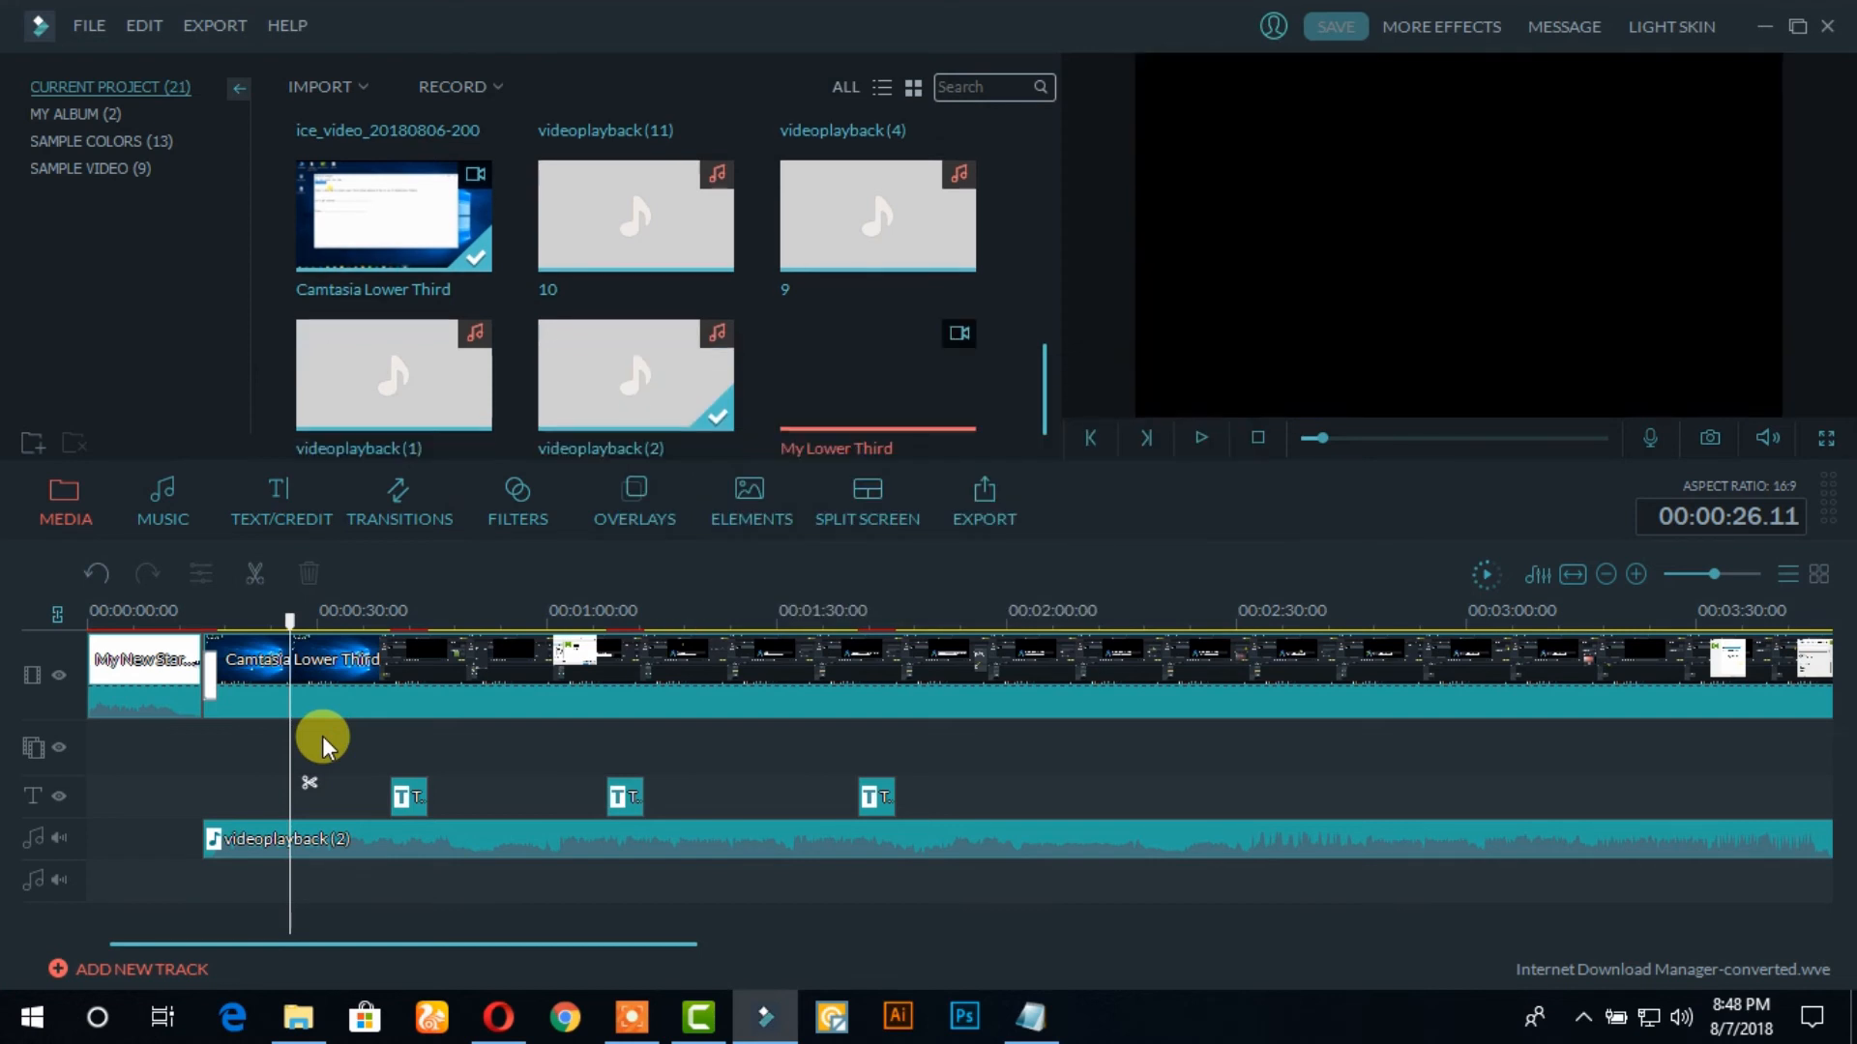
mouse_move(261, 687)
left_mouse_down()
mouse_move(241, 767)
mouse_move(238, 711)
left_mouse_up()
key("Delete")
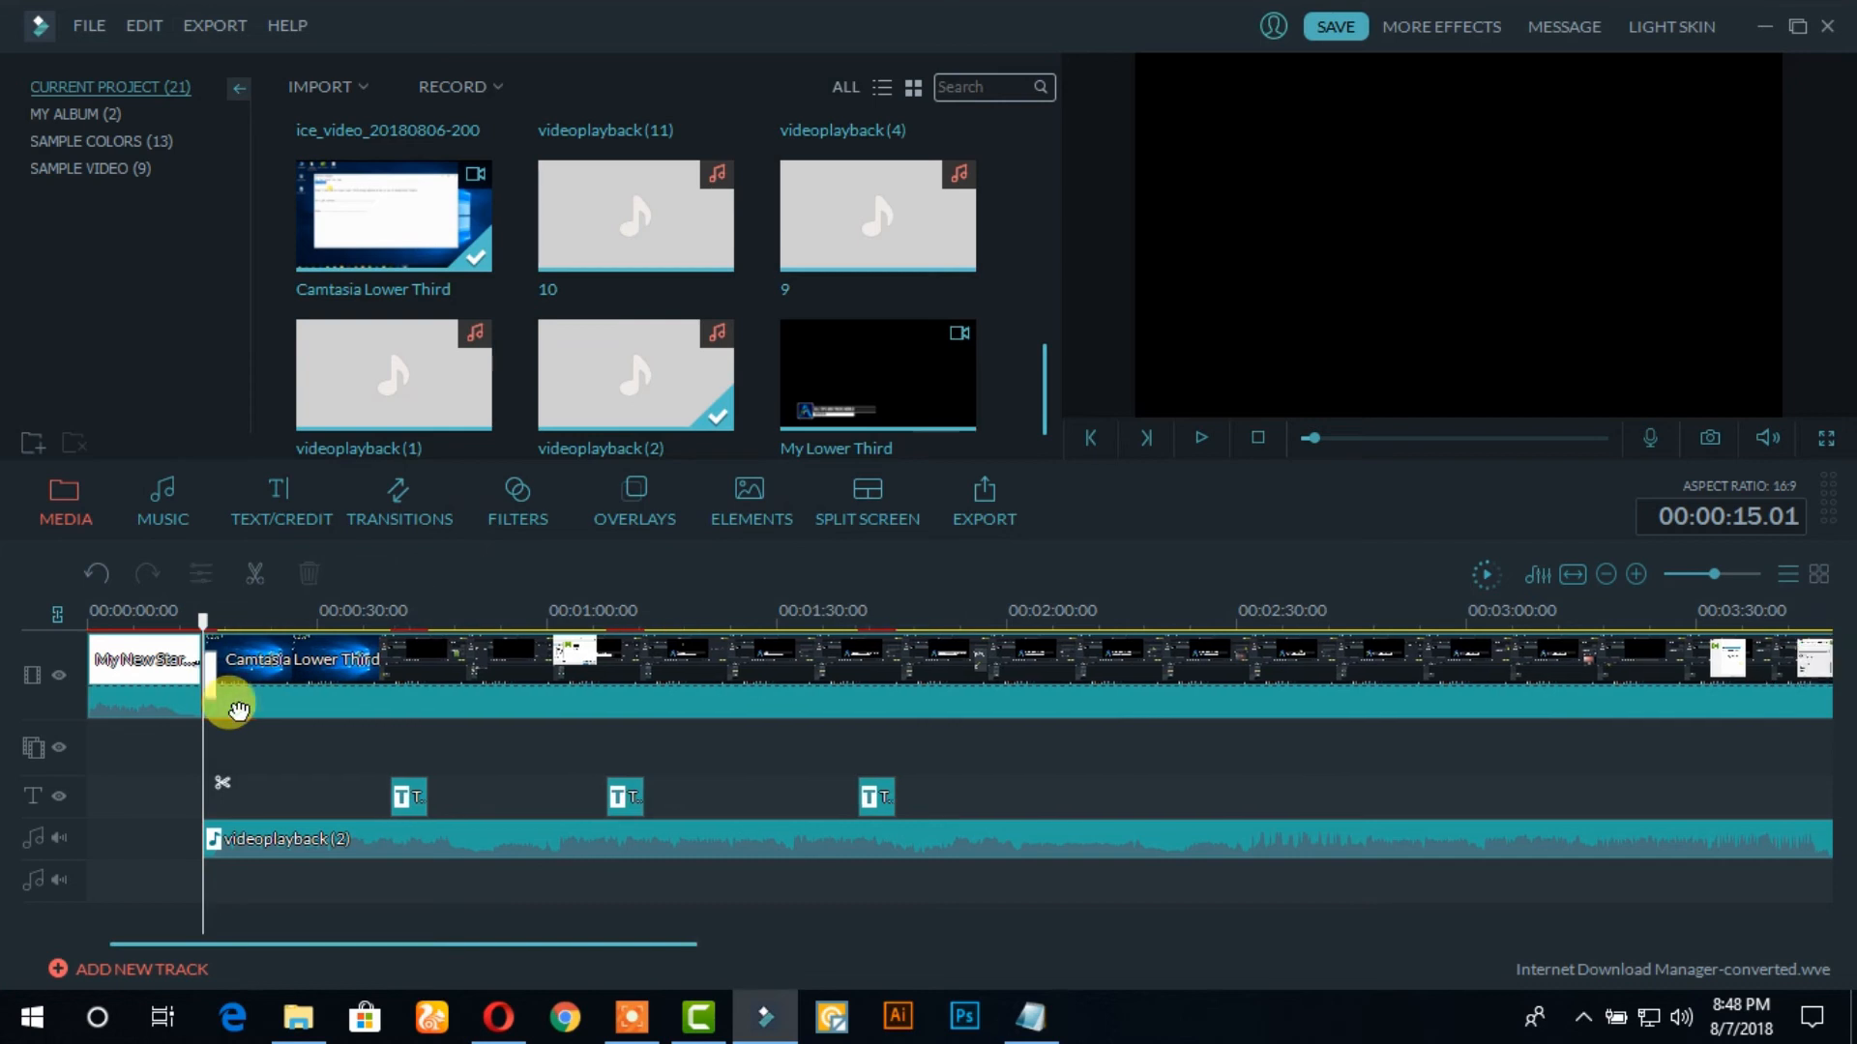
mouse_move(855, 392)
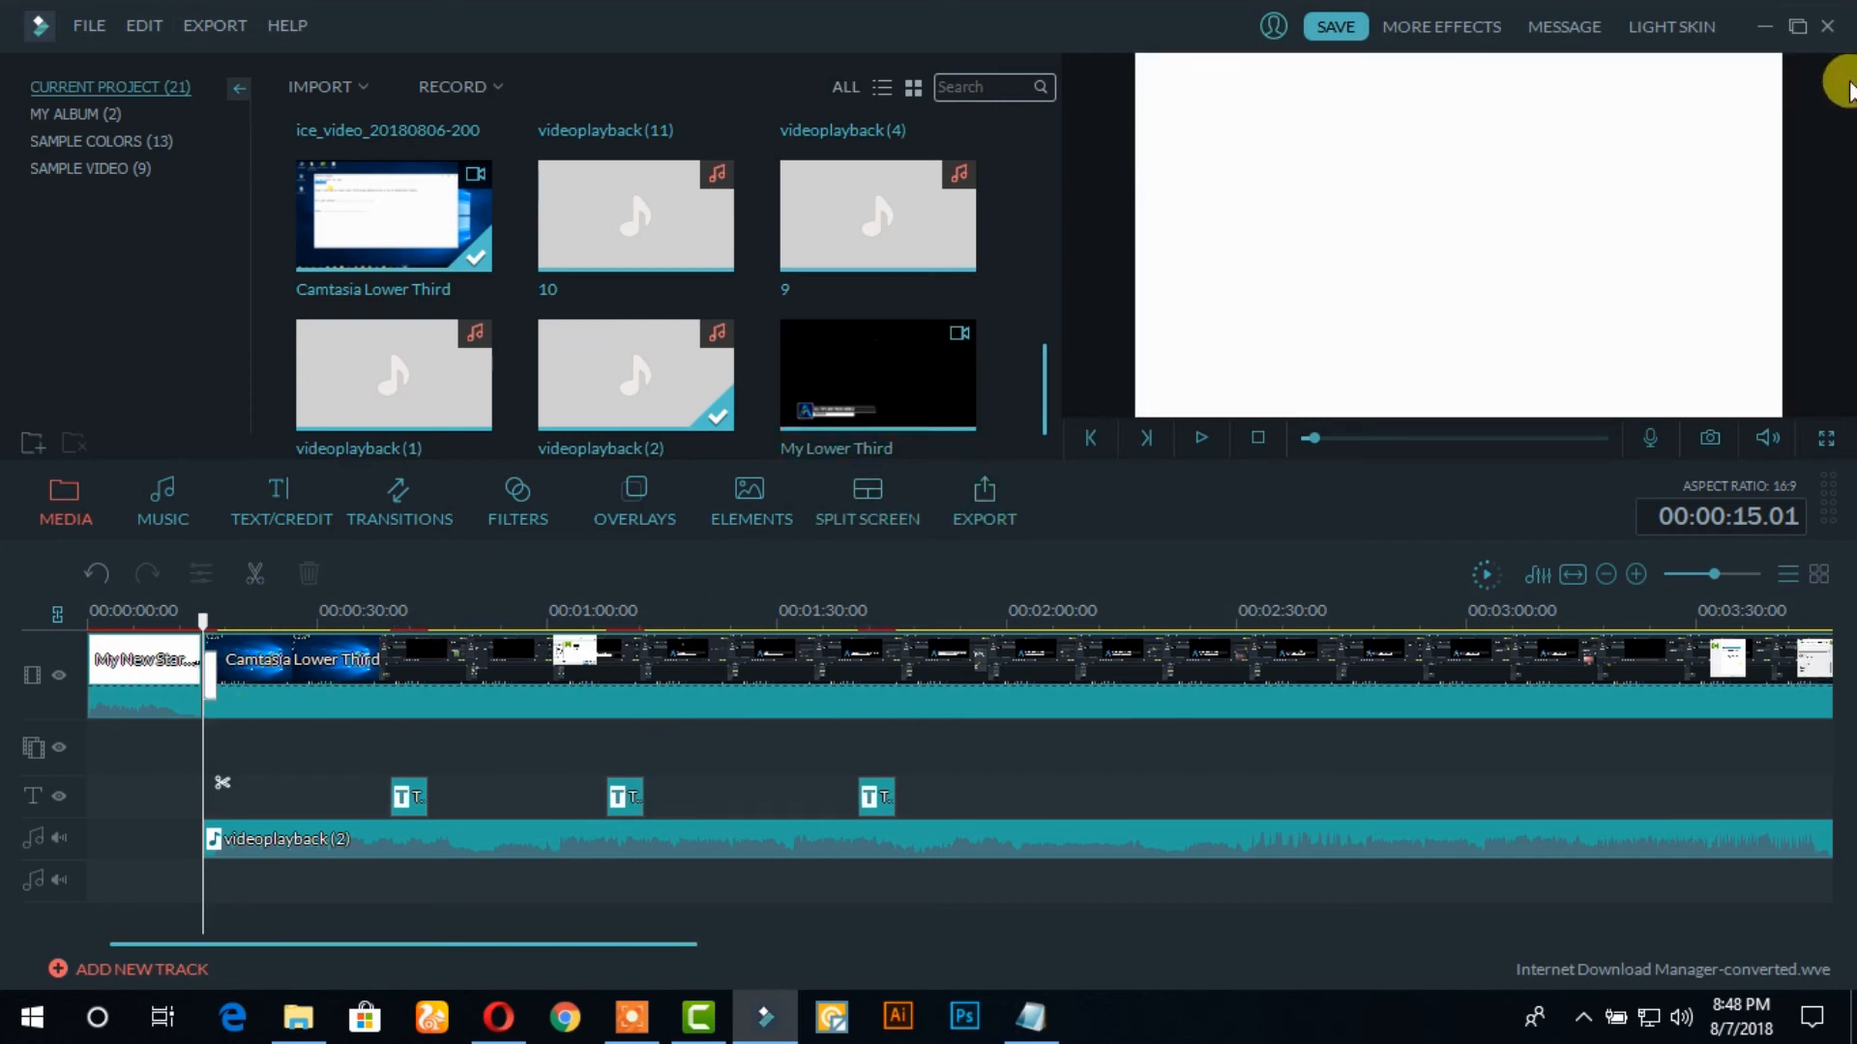
left_click(917, 372)
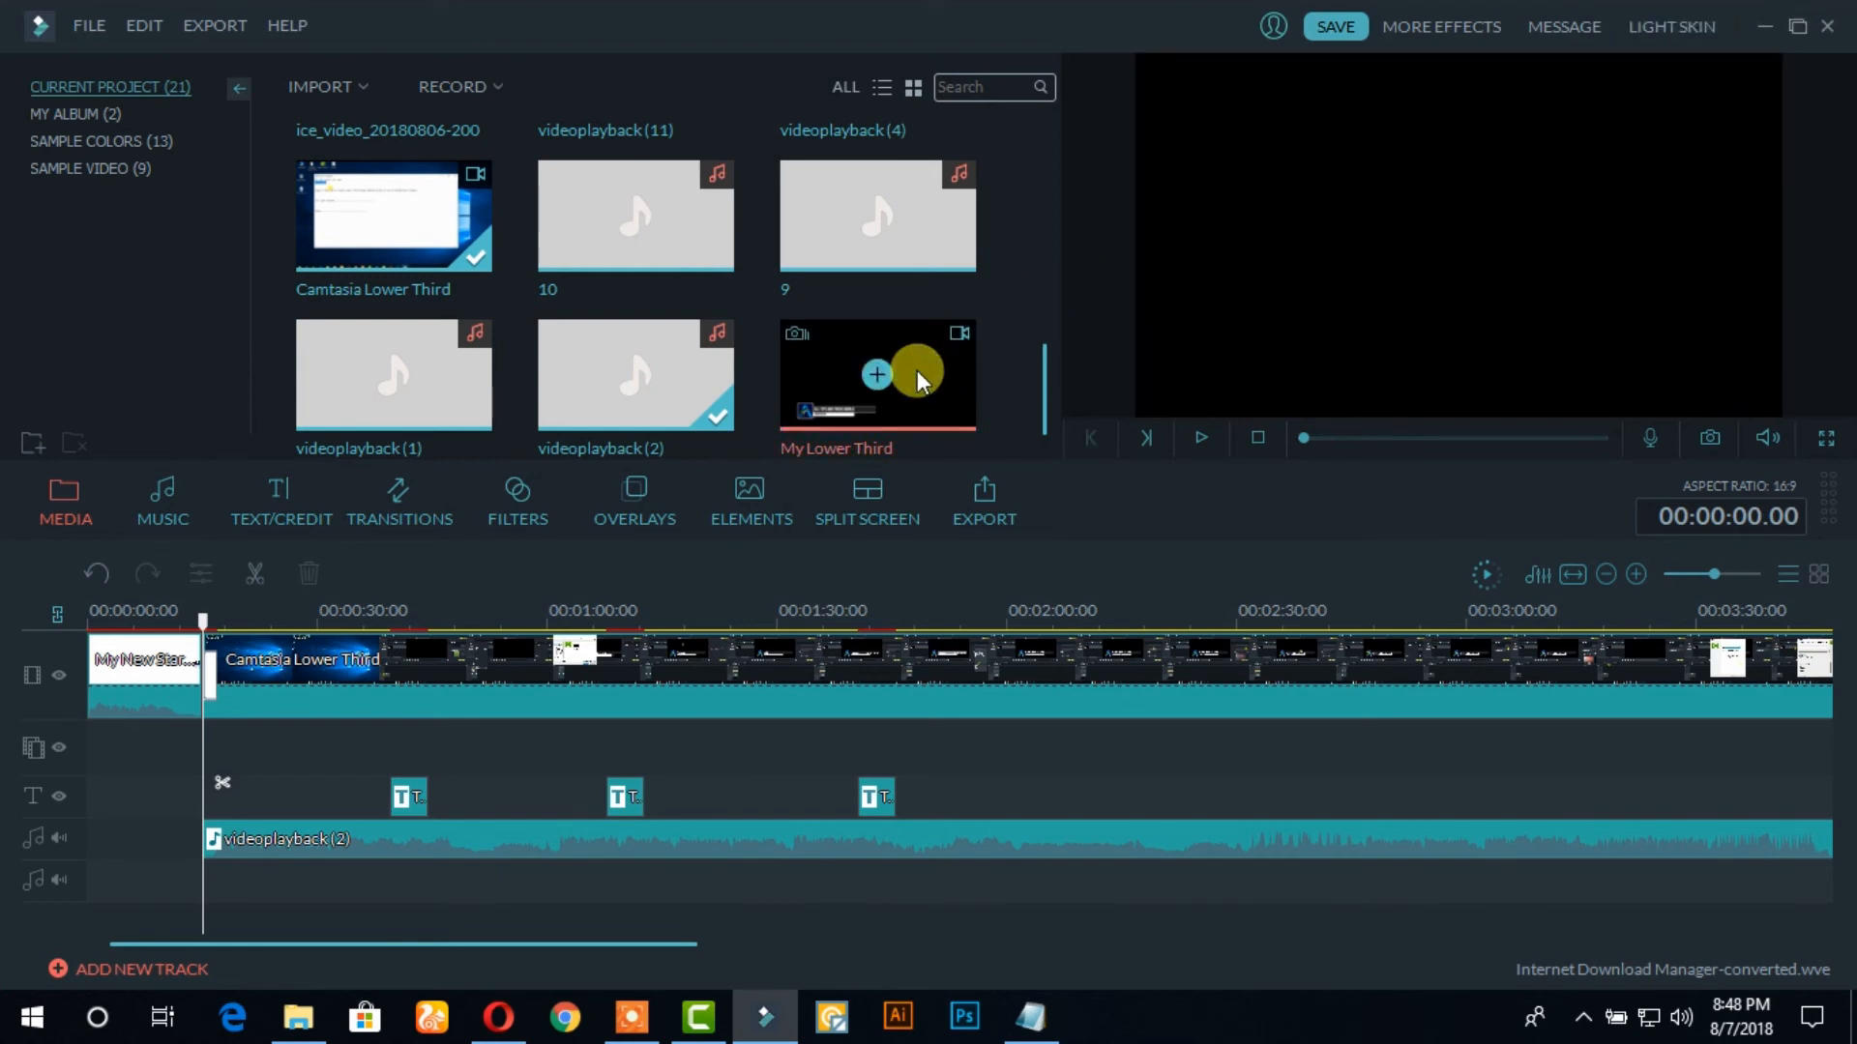
key("Delete")
left_click(1766, 29)
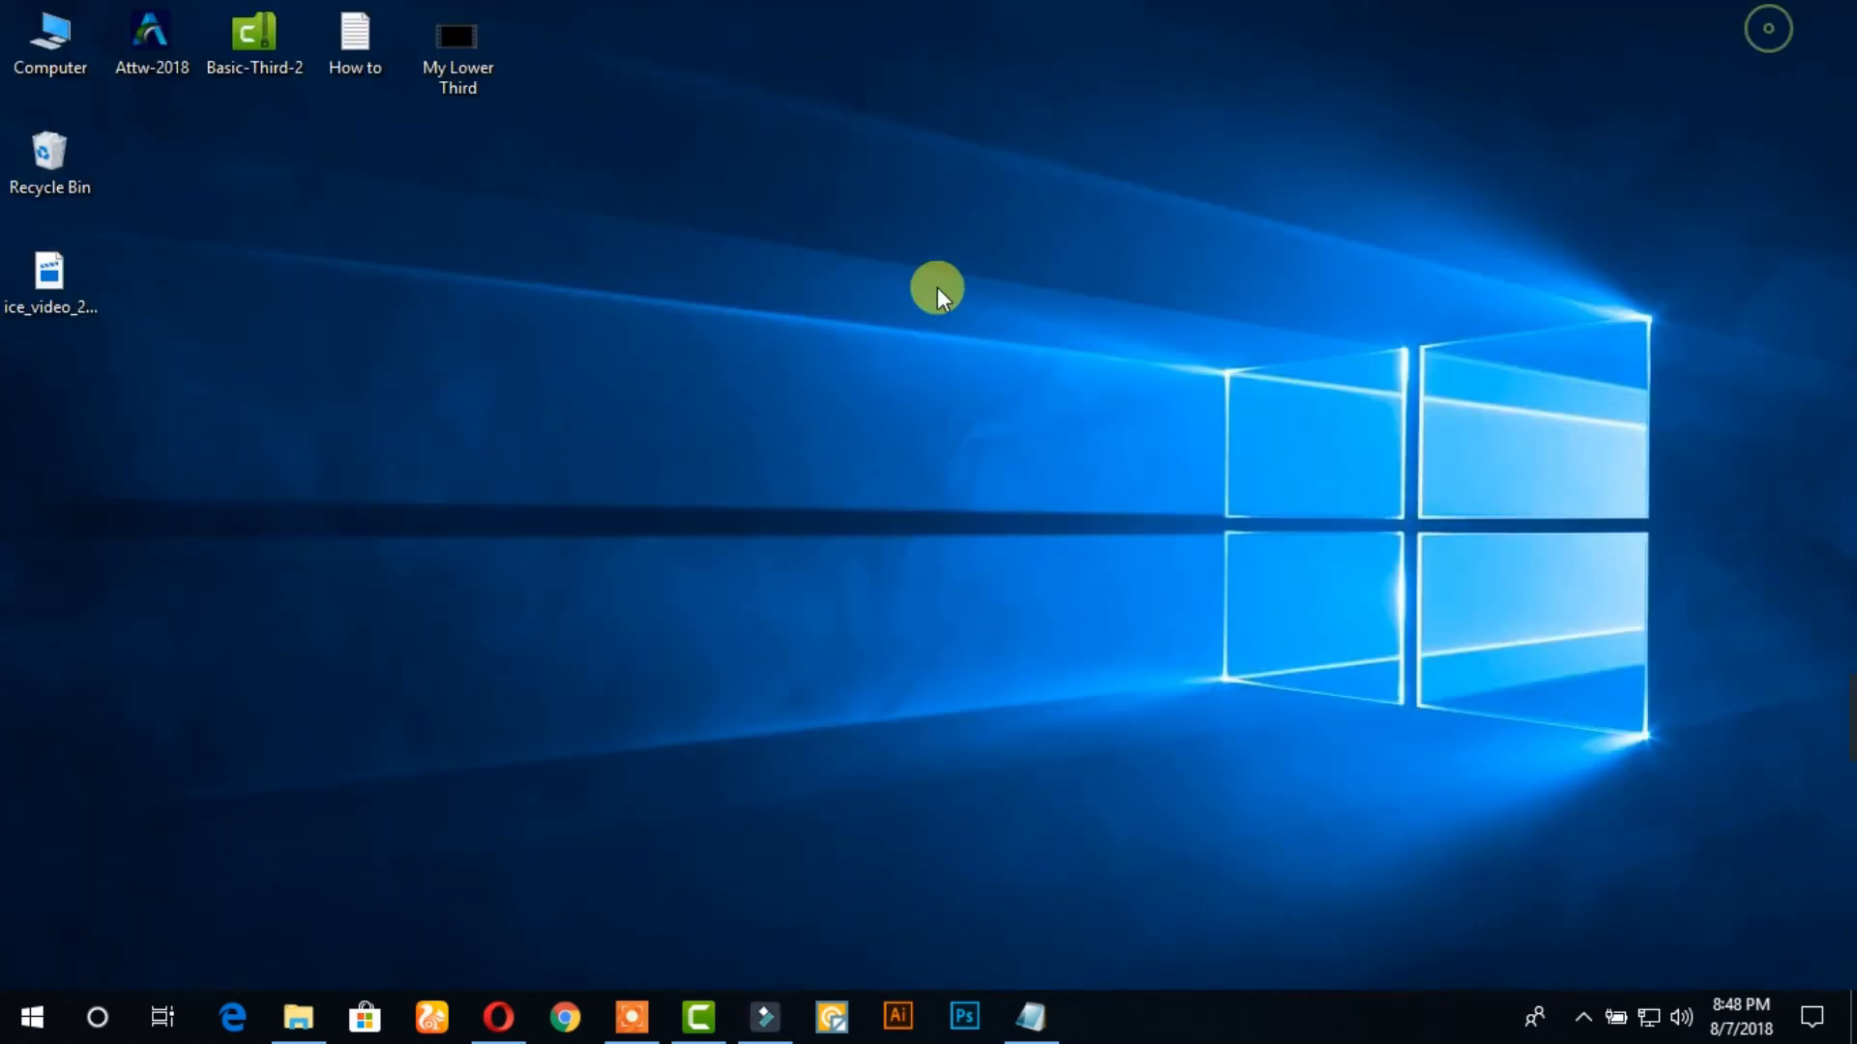
Switch to Wondershare Filmora, import the My Lower Third video from the Desktop and place it on the overlay track at about 25 seconds
left_click(764, 1016)
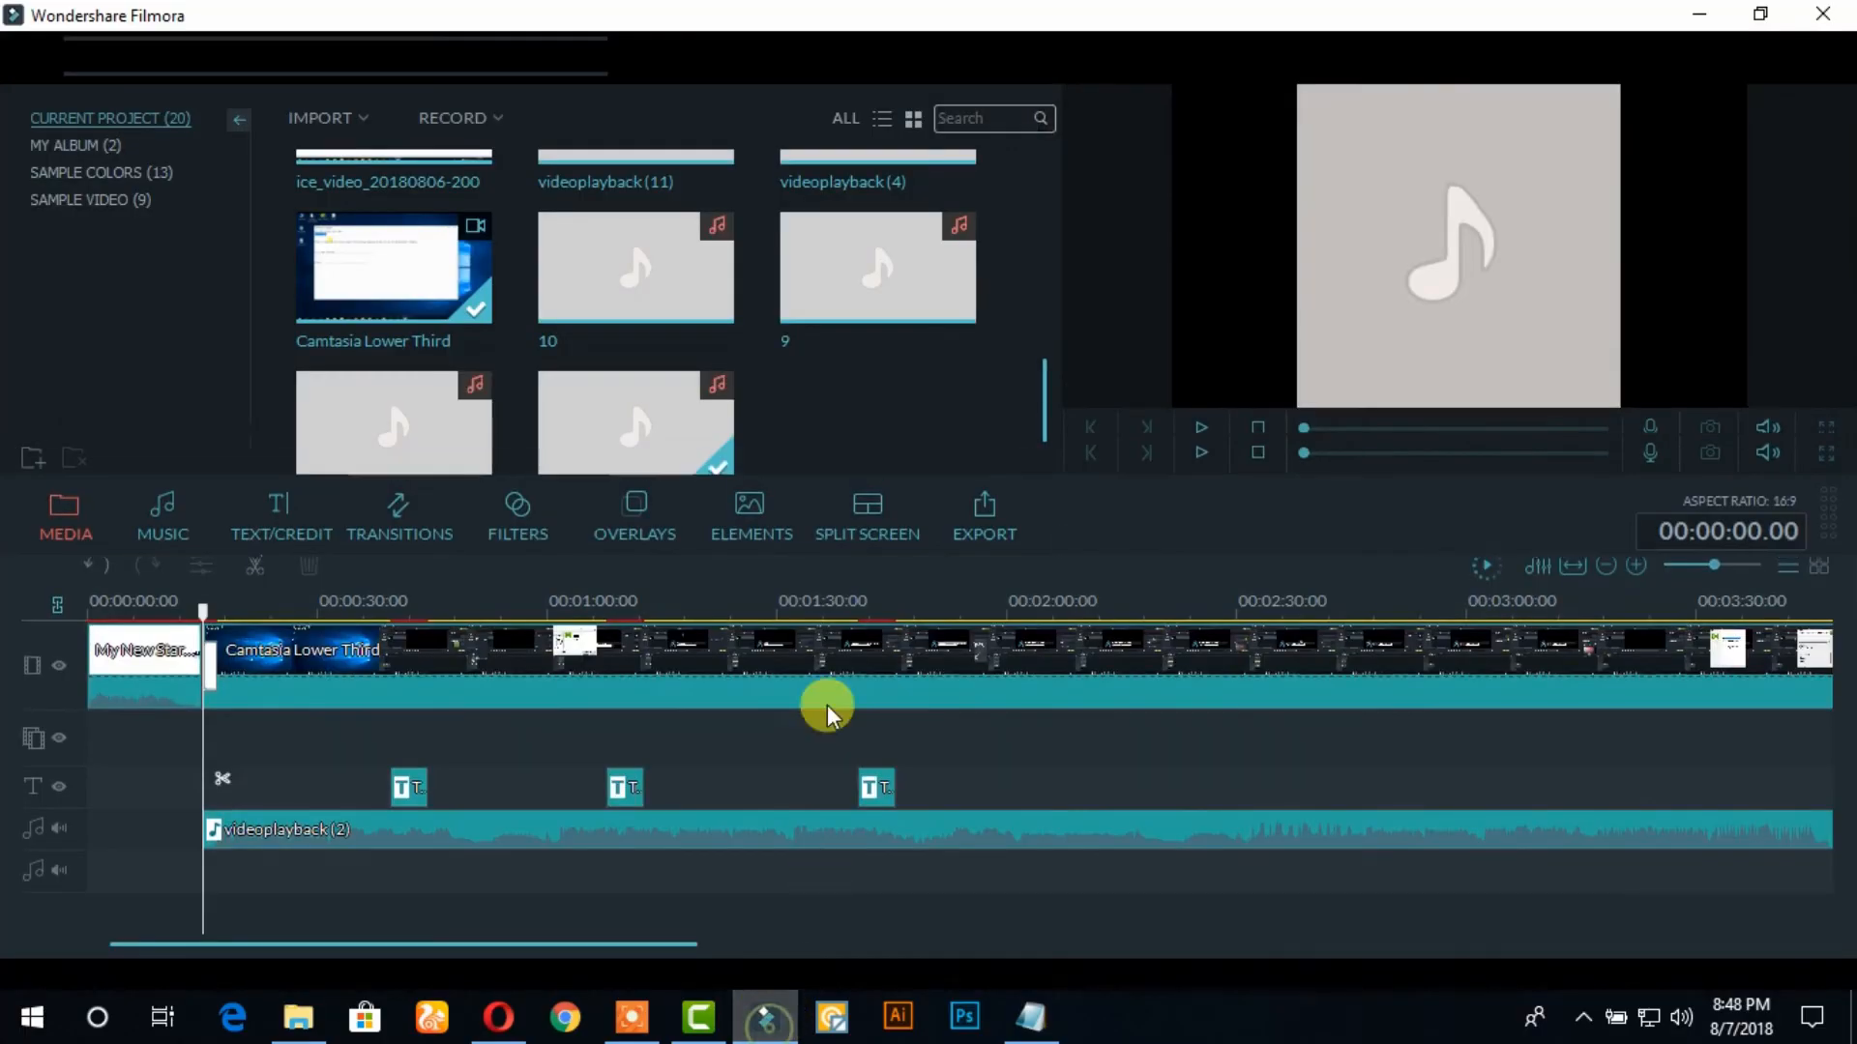
left_click(334, 86)
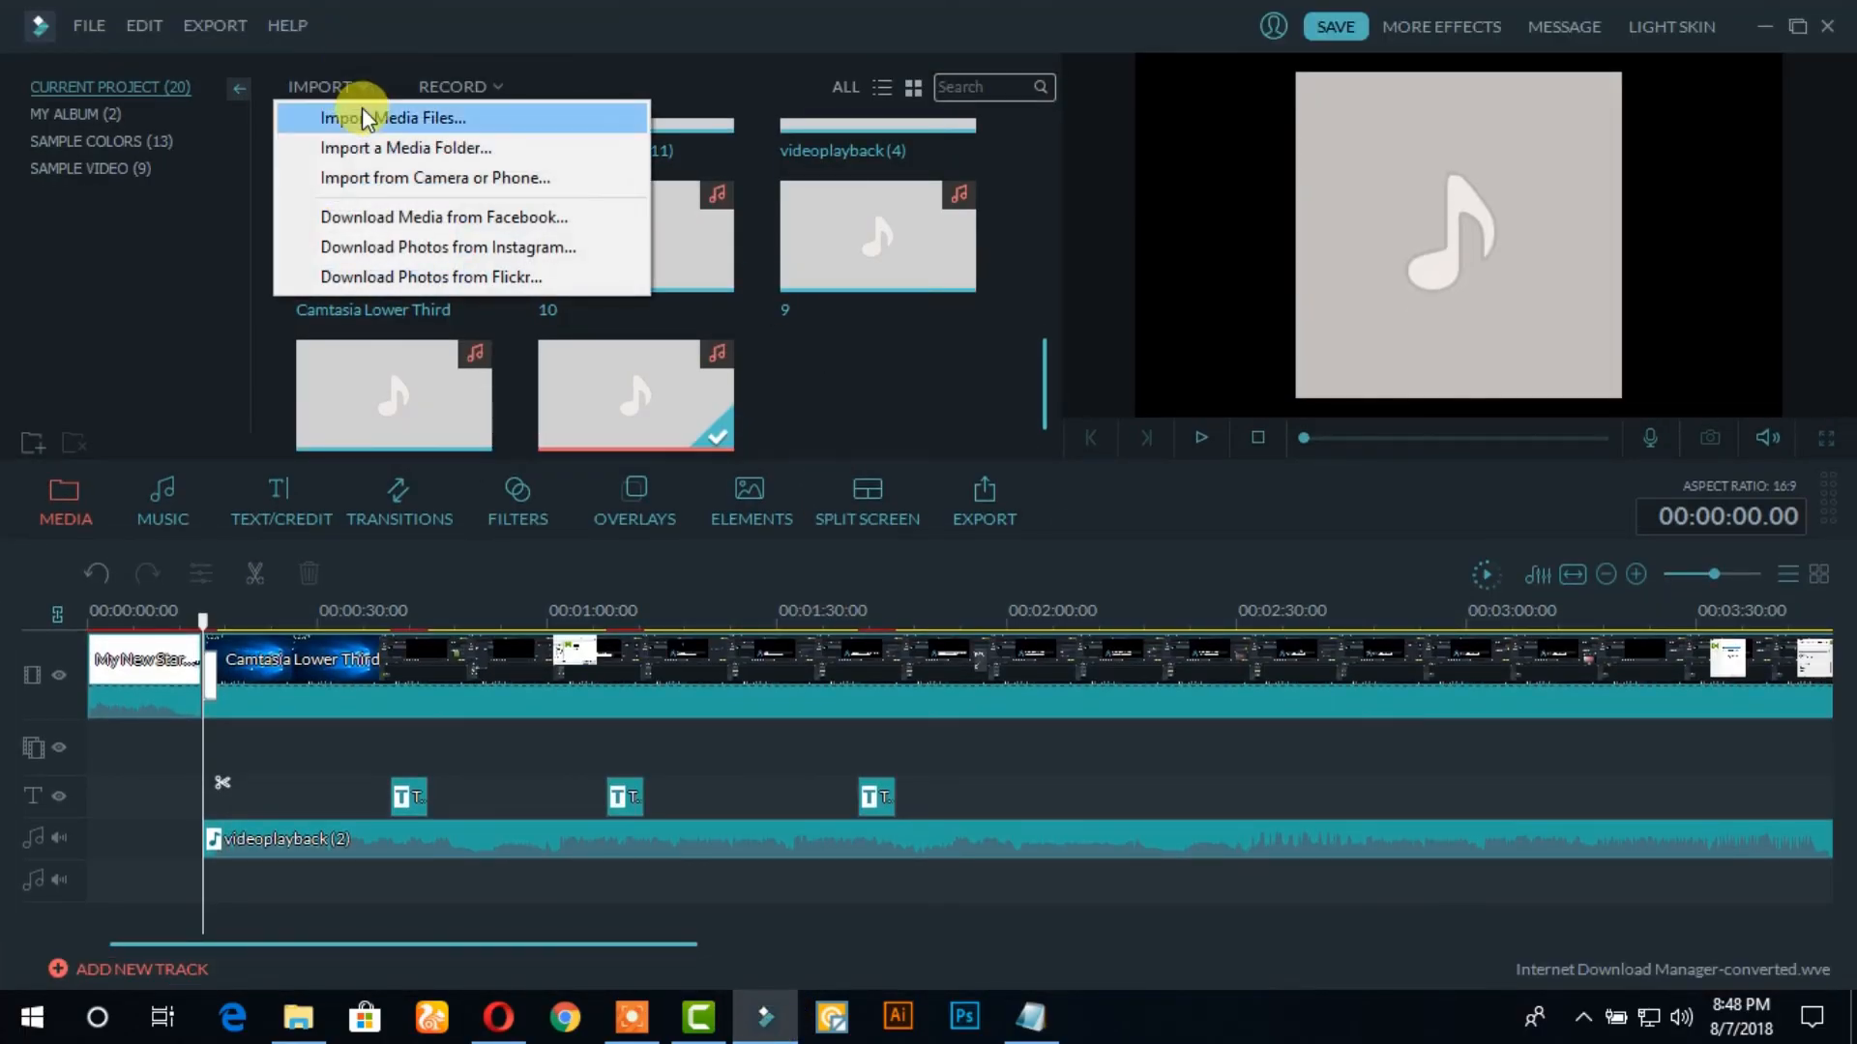
left_click(368, 118)
left_click(676, 278)
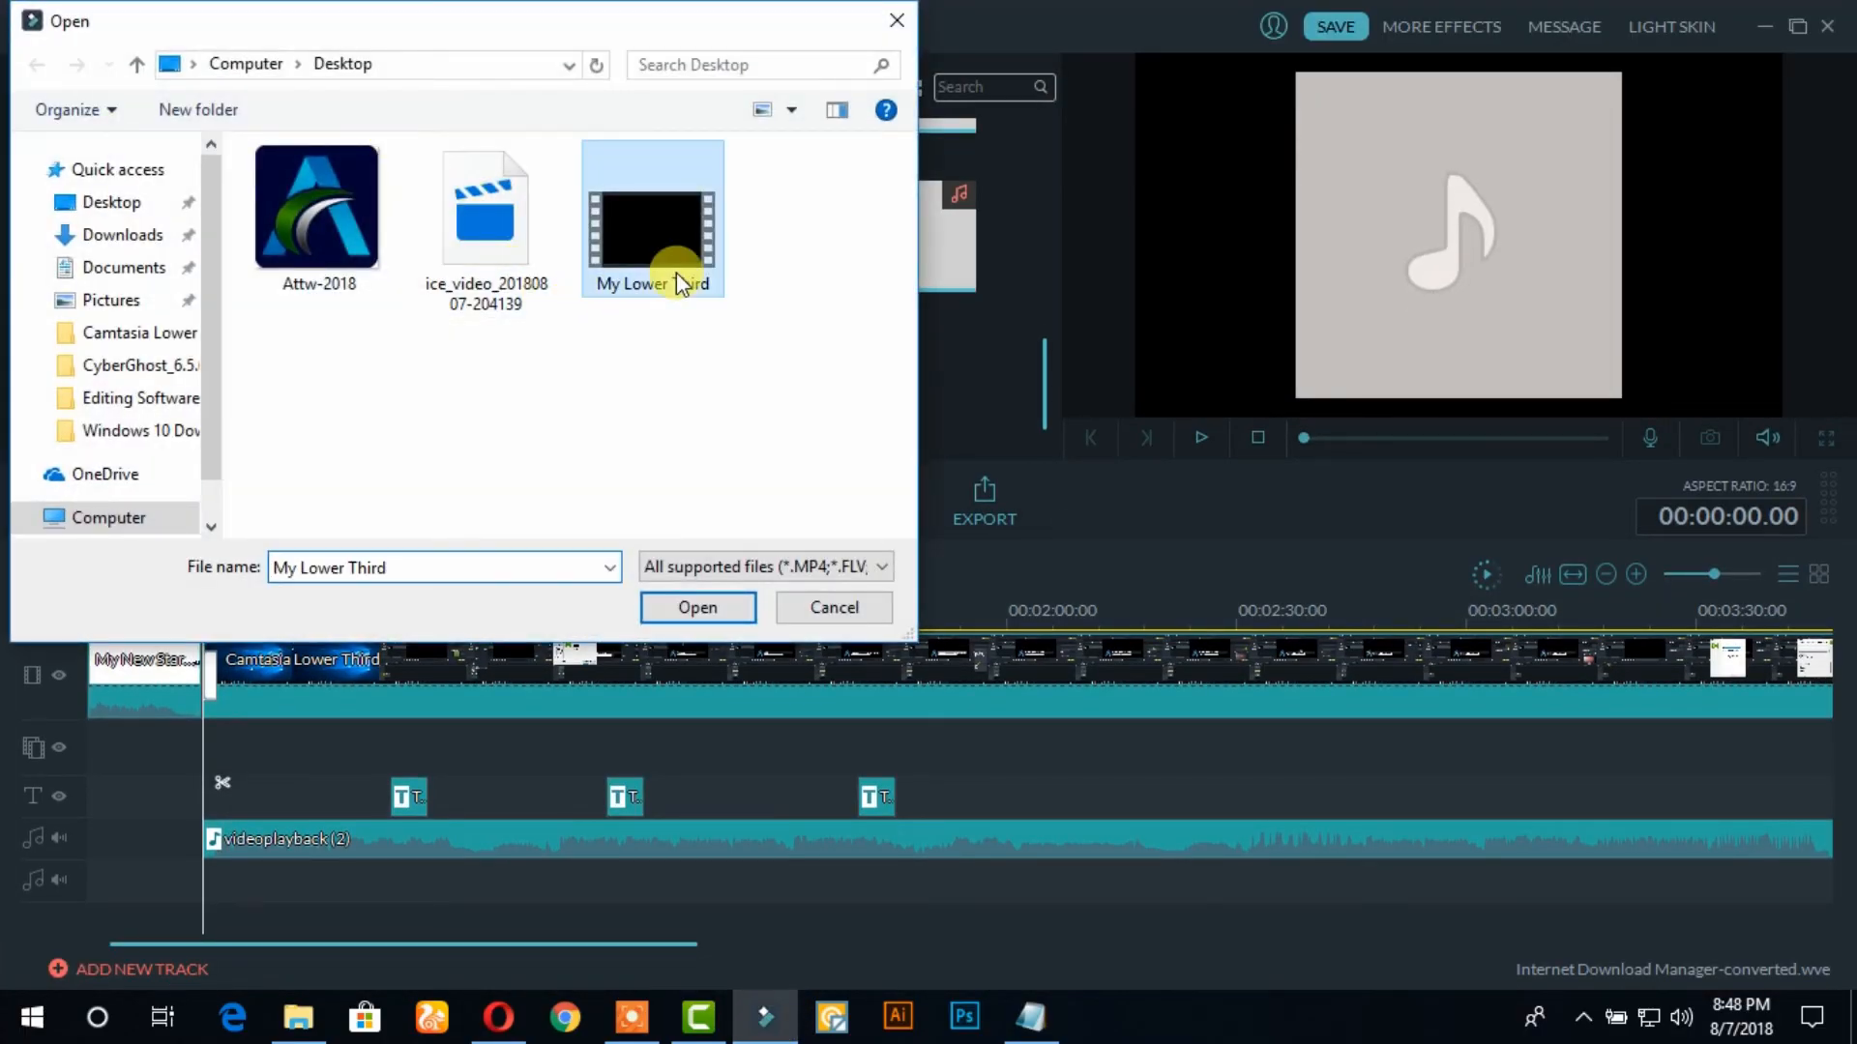
left_click(682, 605)
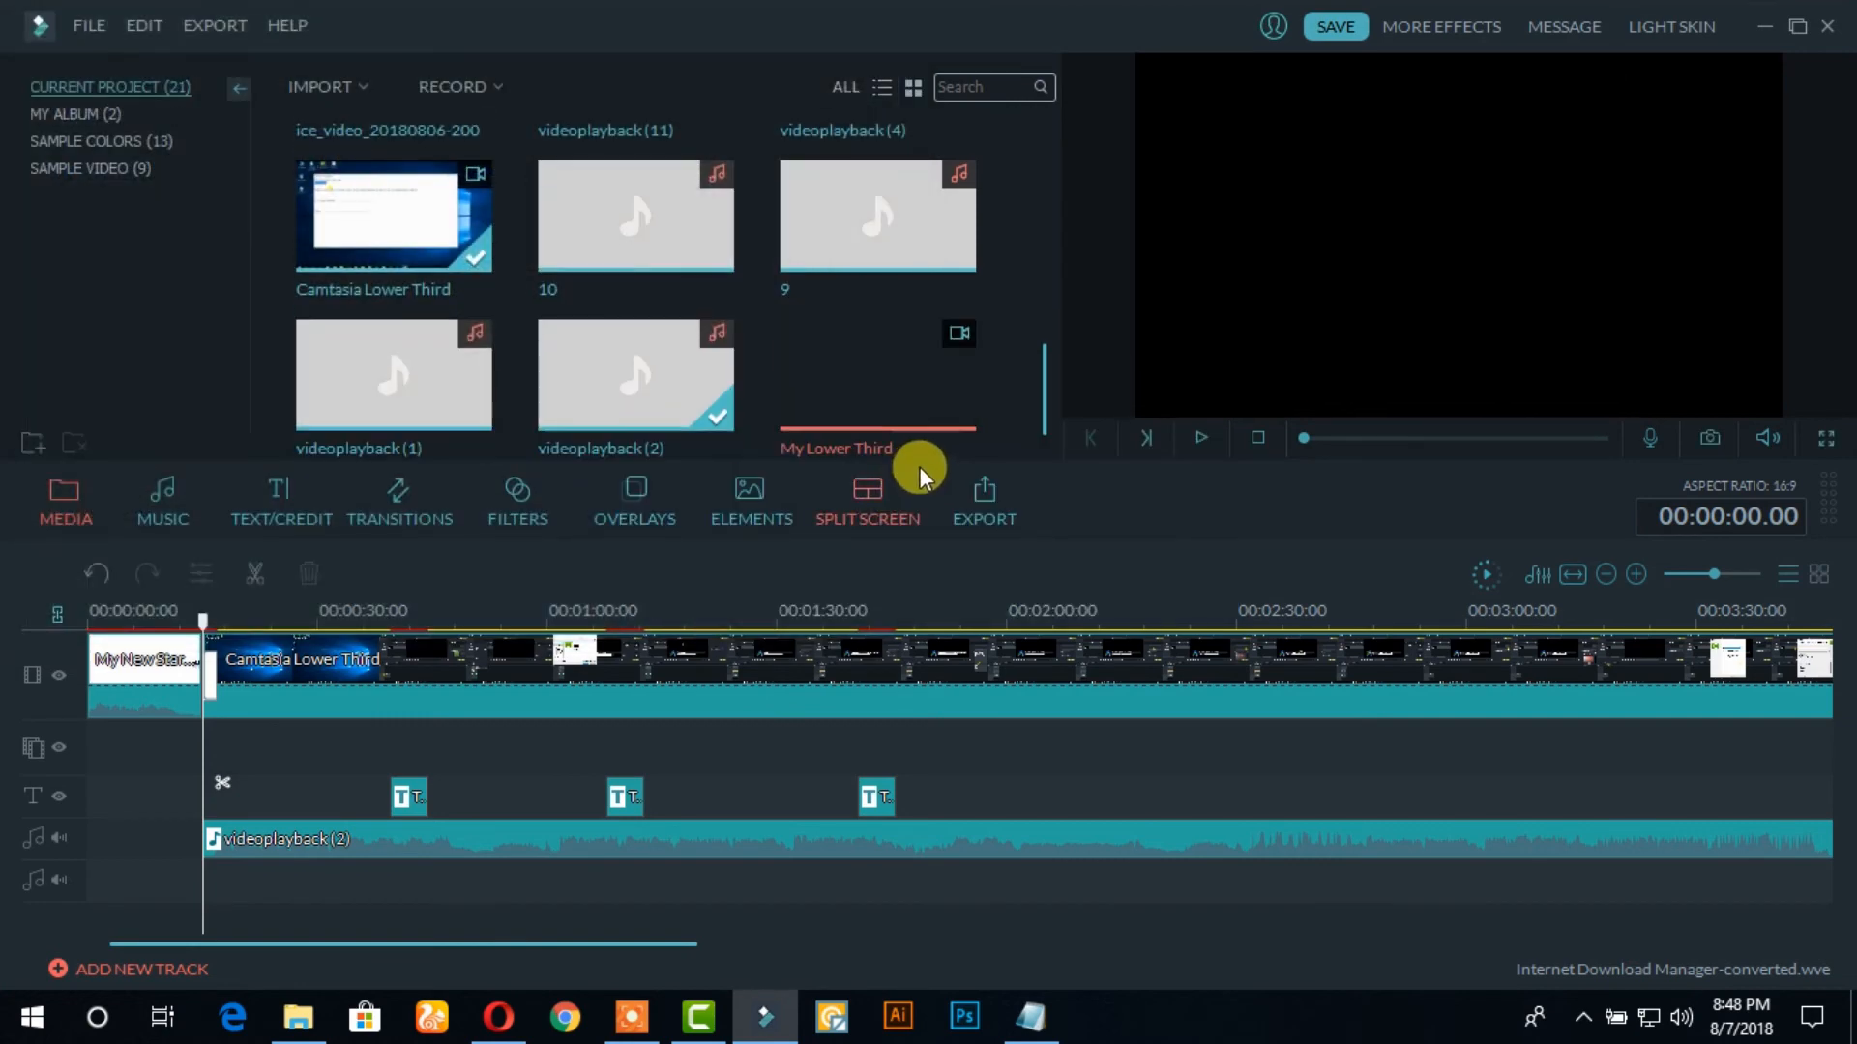
left_click_drag(914, 383, 281, 741)
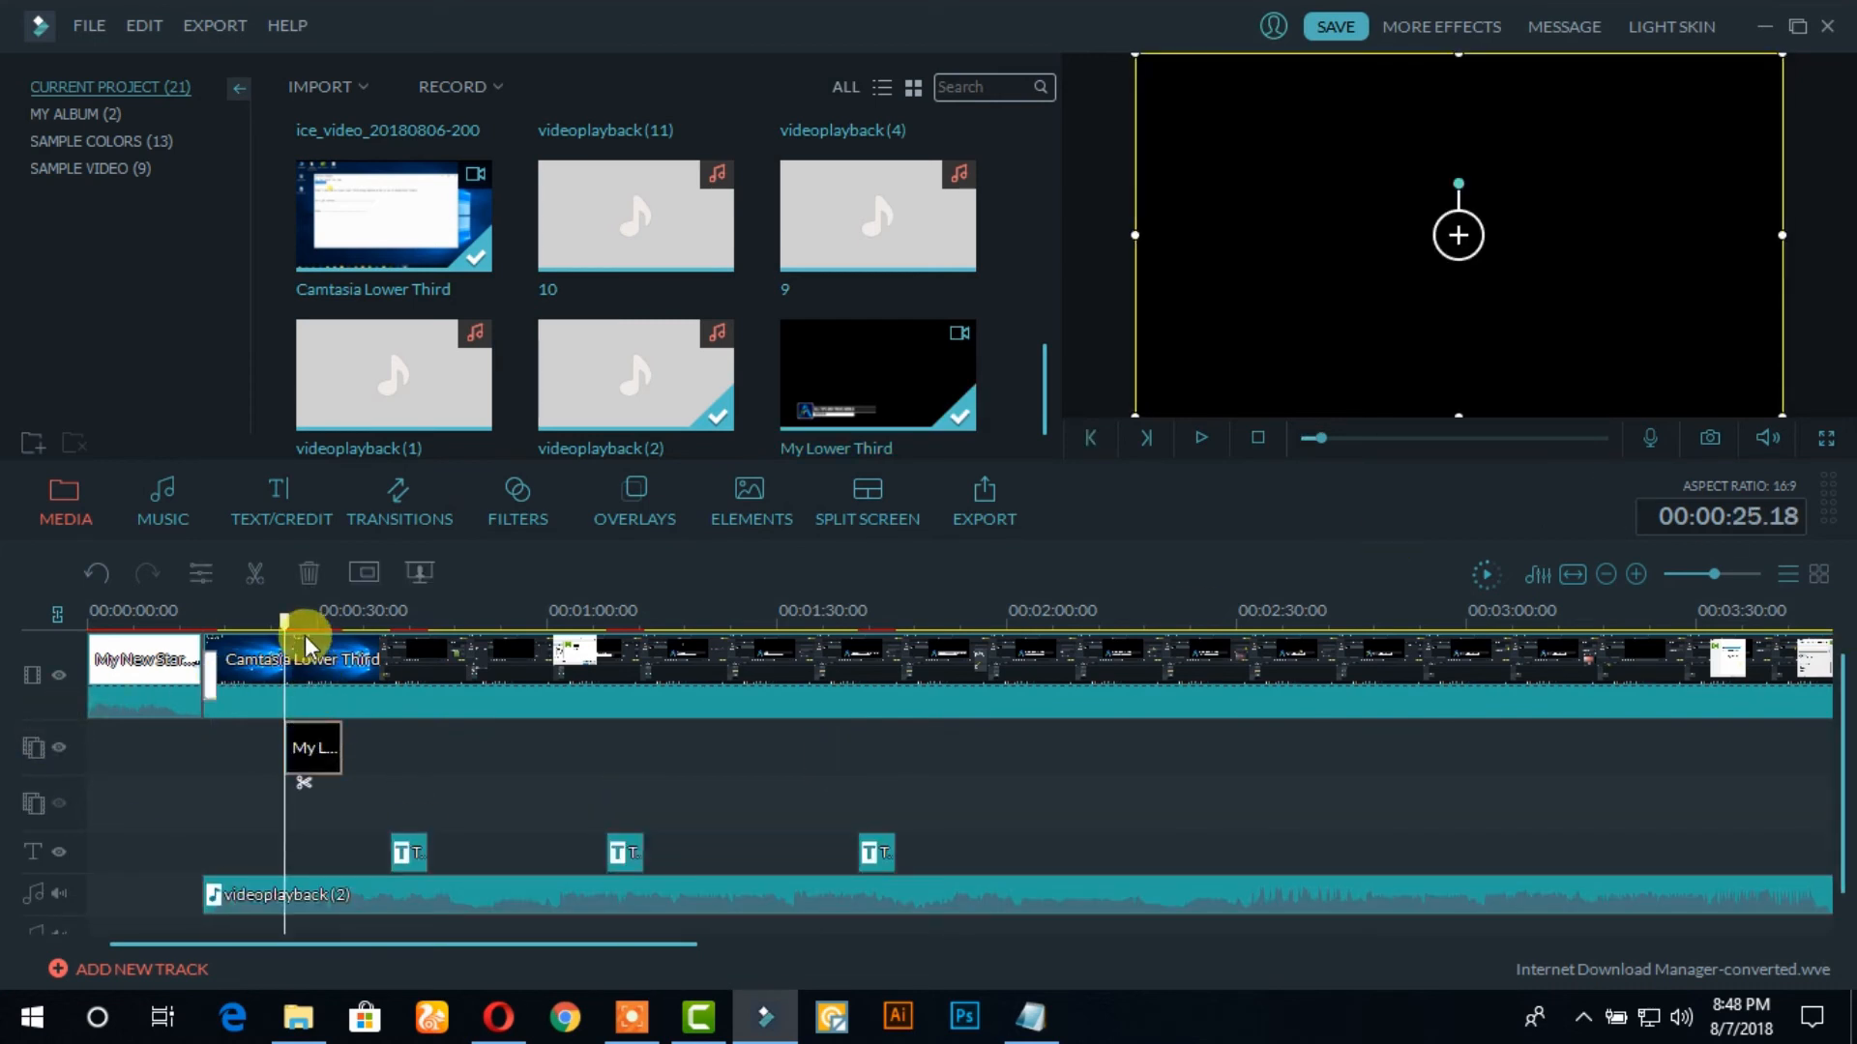
Make the black background of the My Lower Third overlay clip transparent with the Chroma Key (Green Screen) effect
left_click_drag(284, 618, 290, 705)
left_click(311, 747)
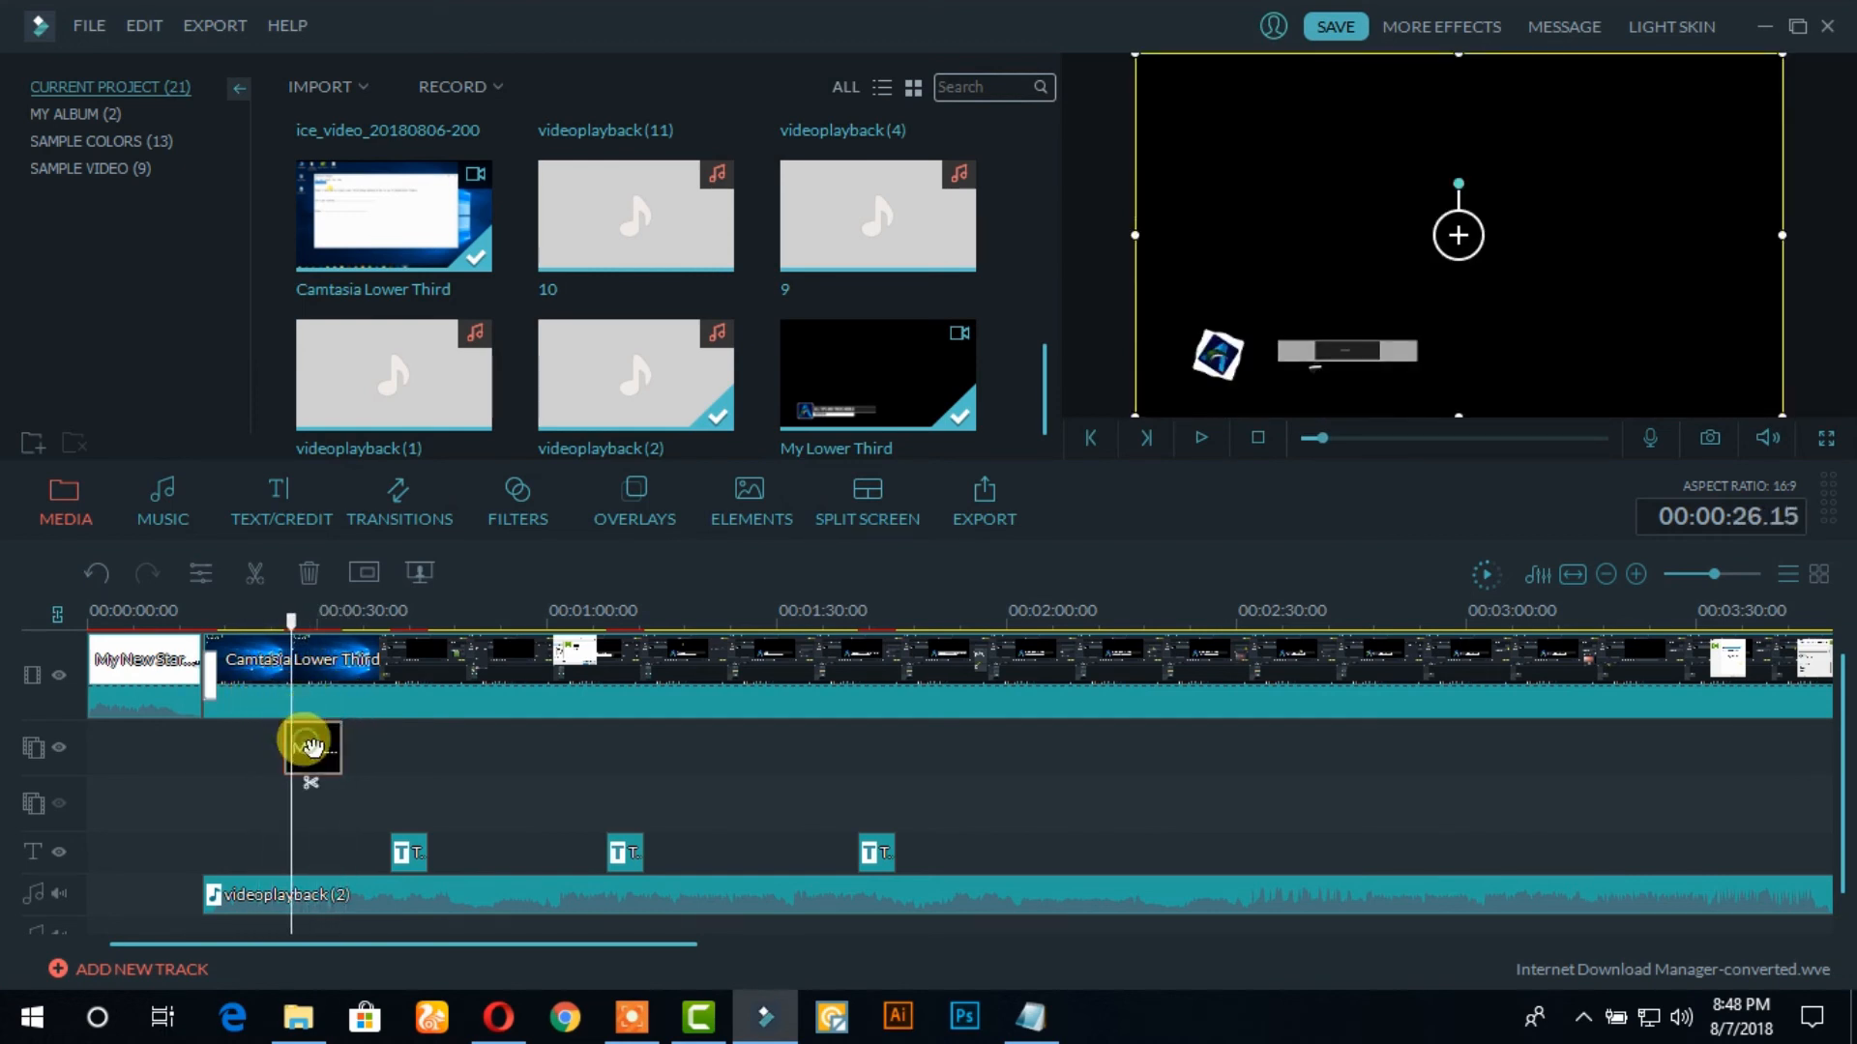
right_click(301, 742)
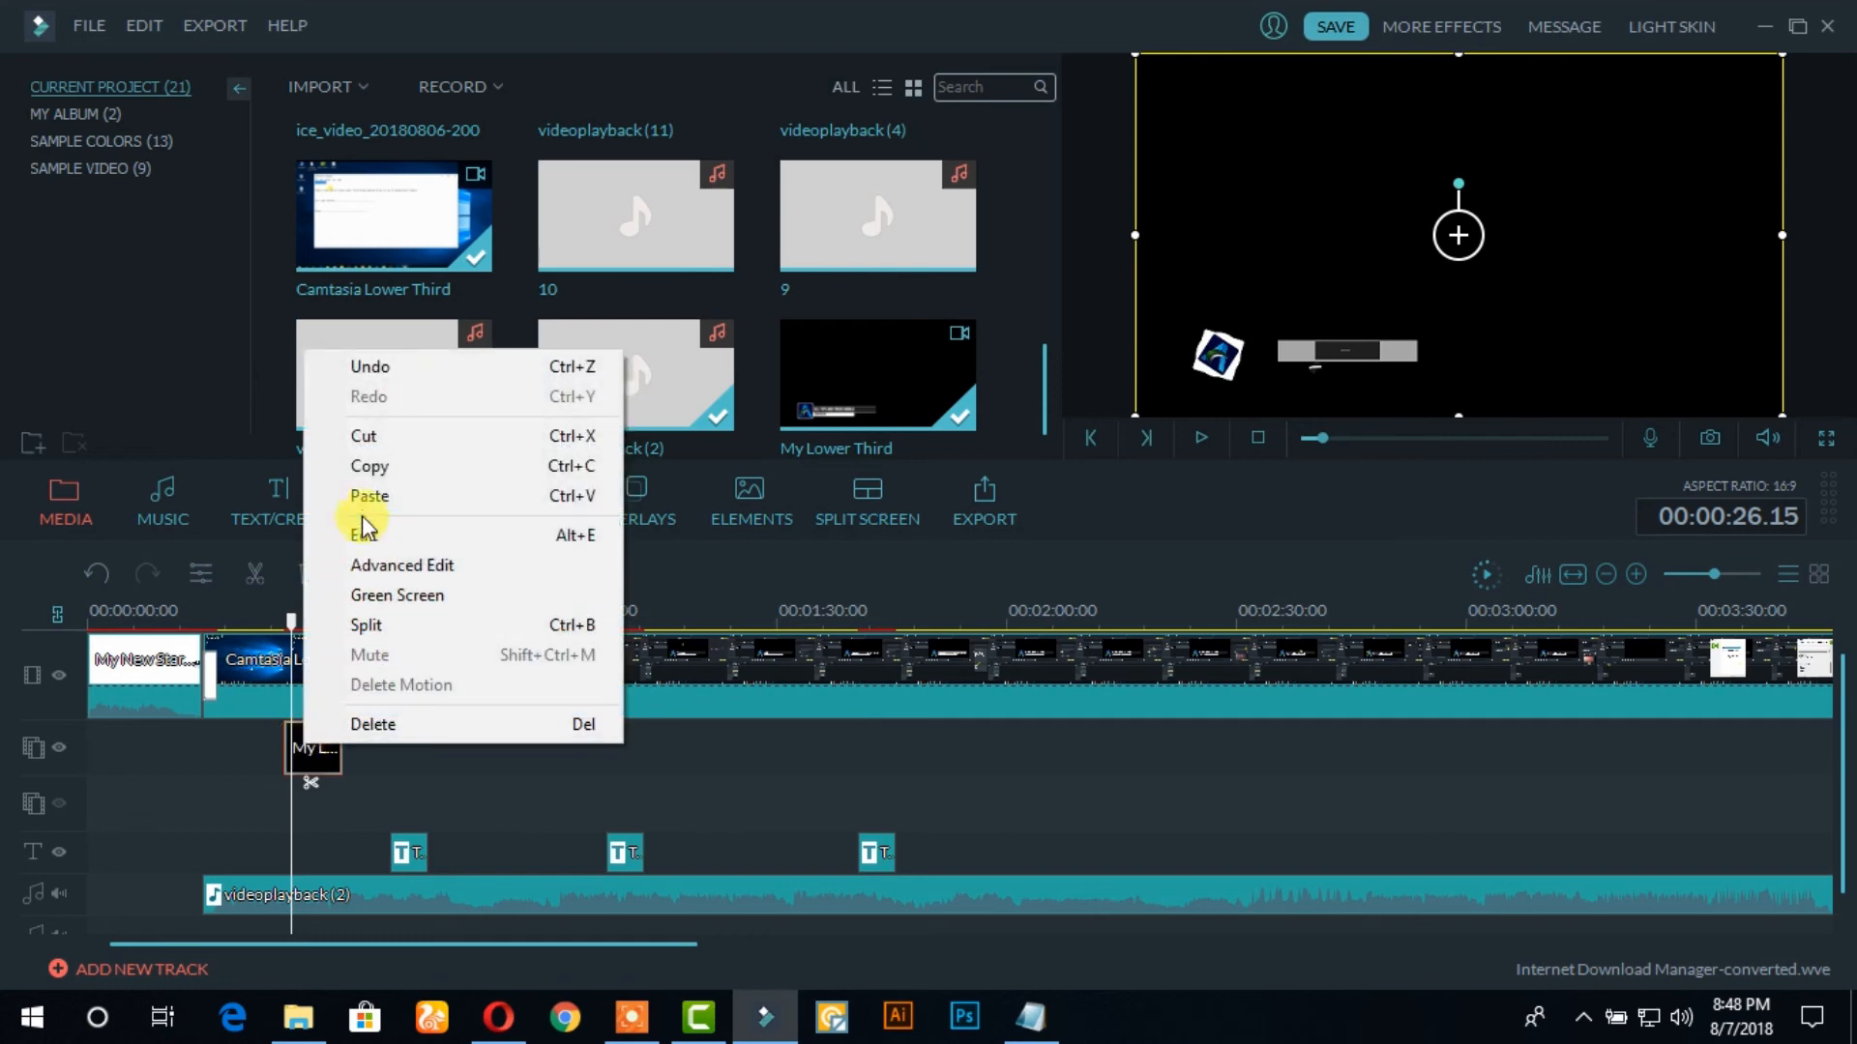
left_click(402, 538)
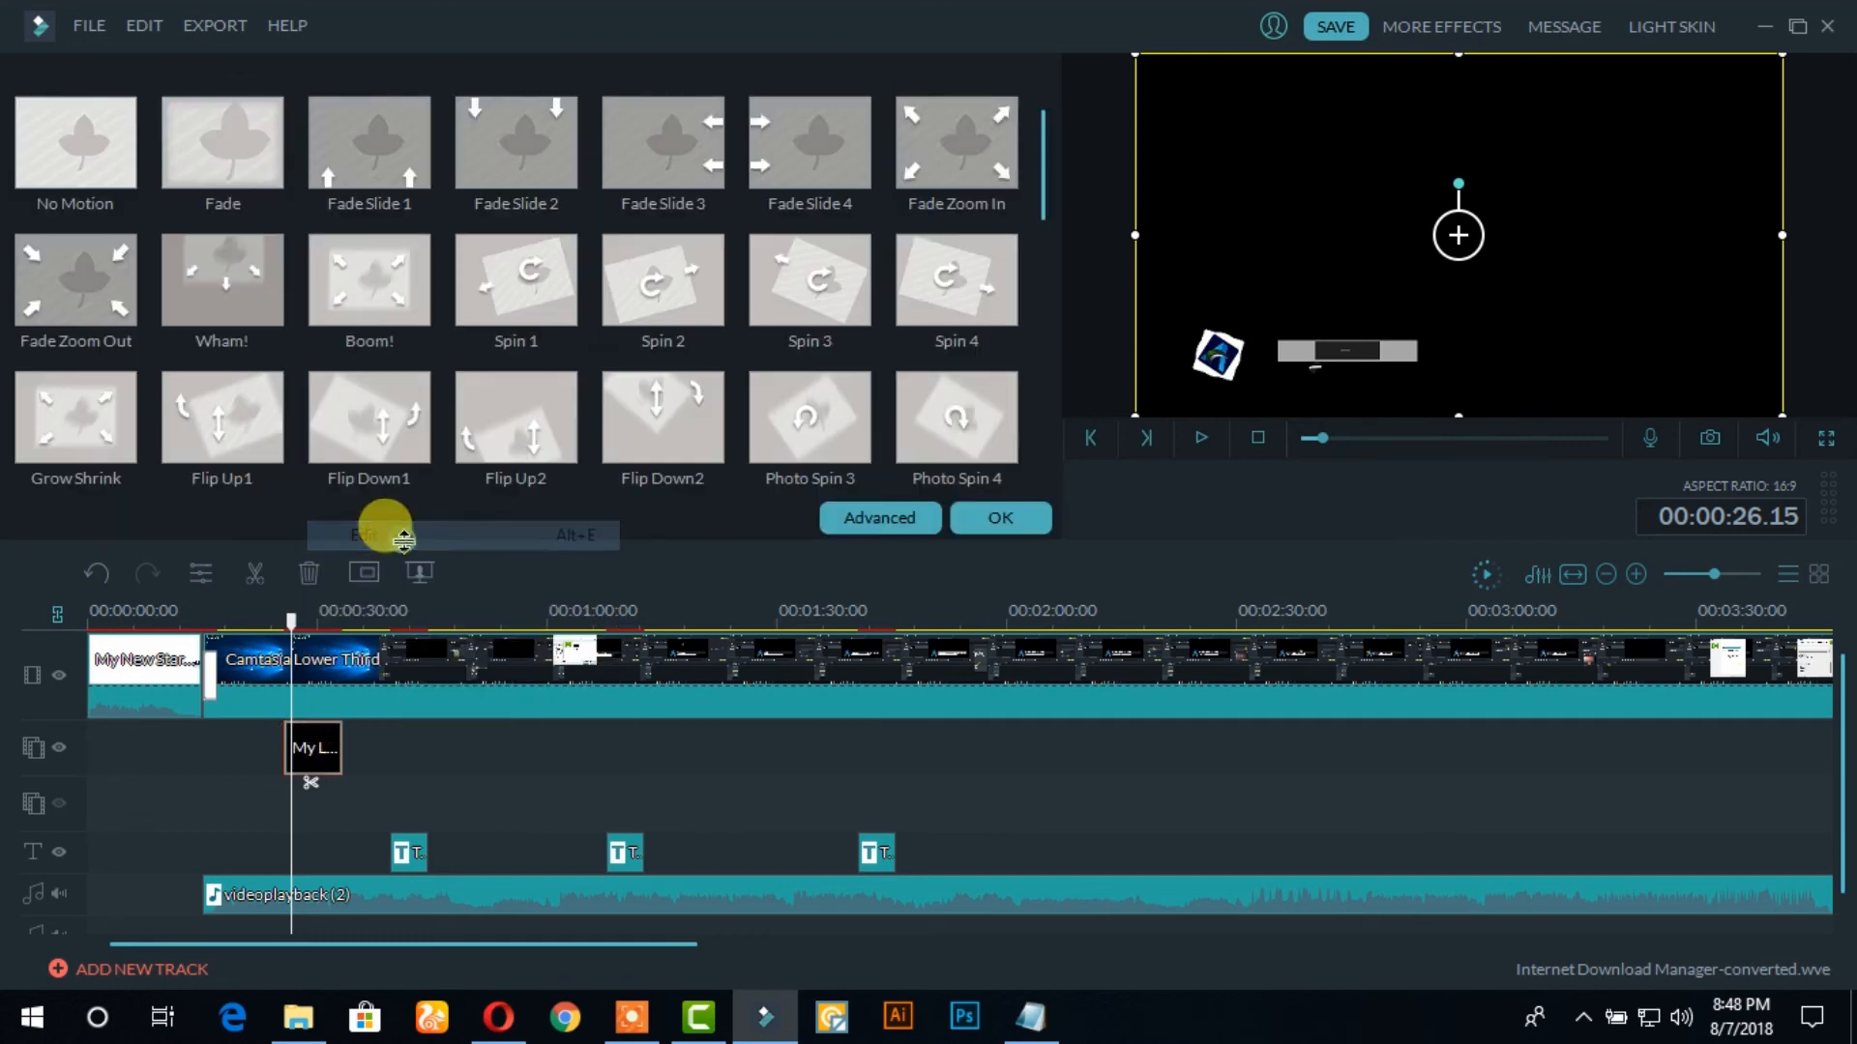
left_click(860, 523)
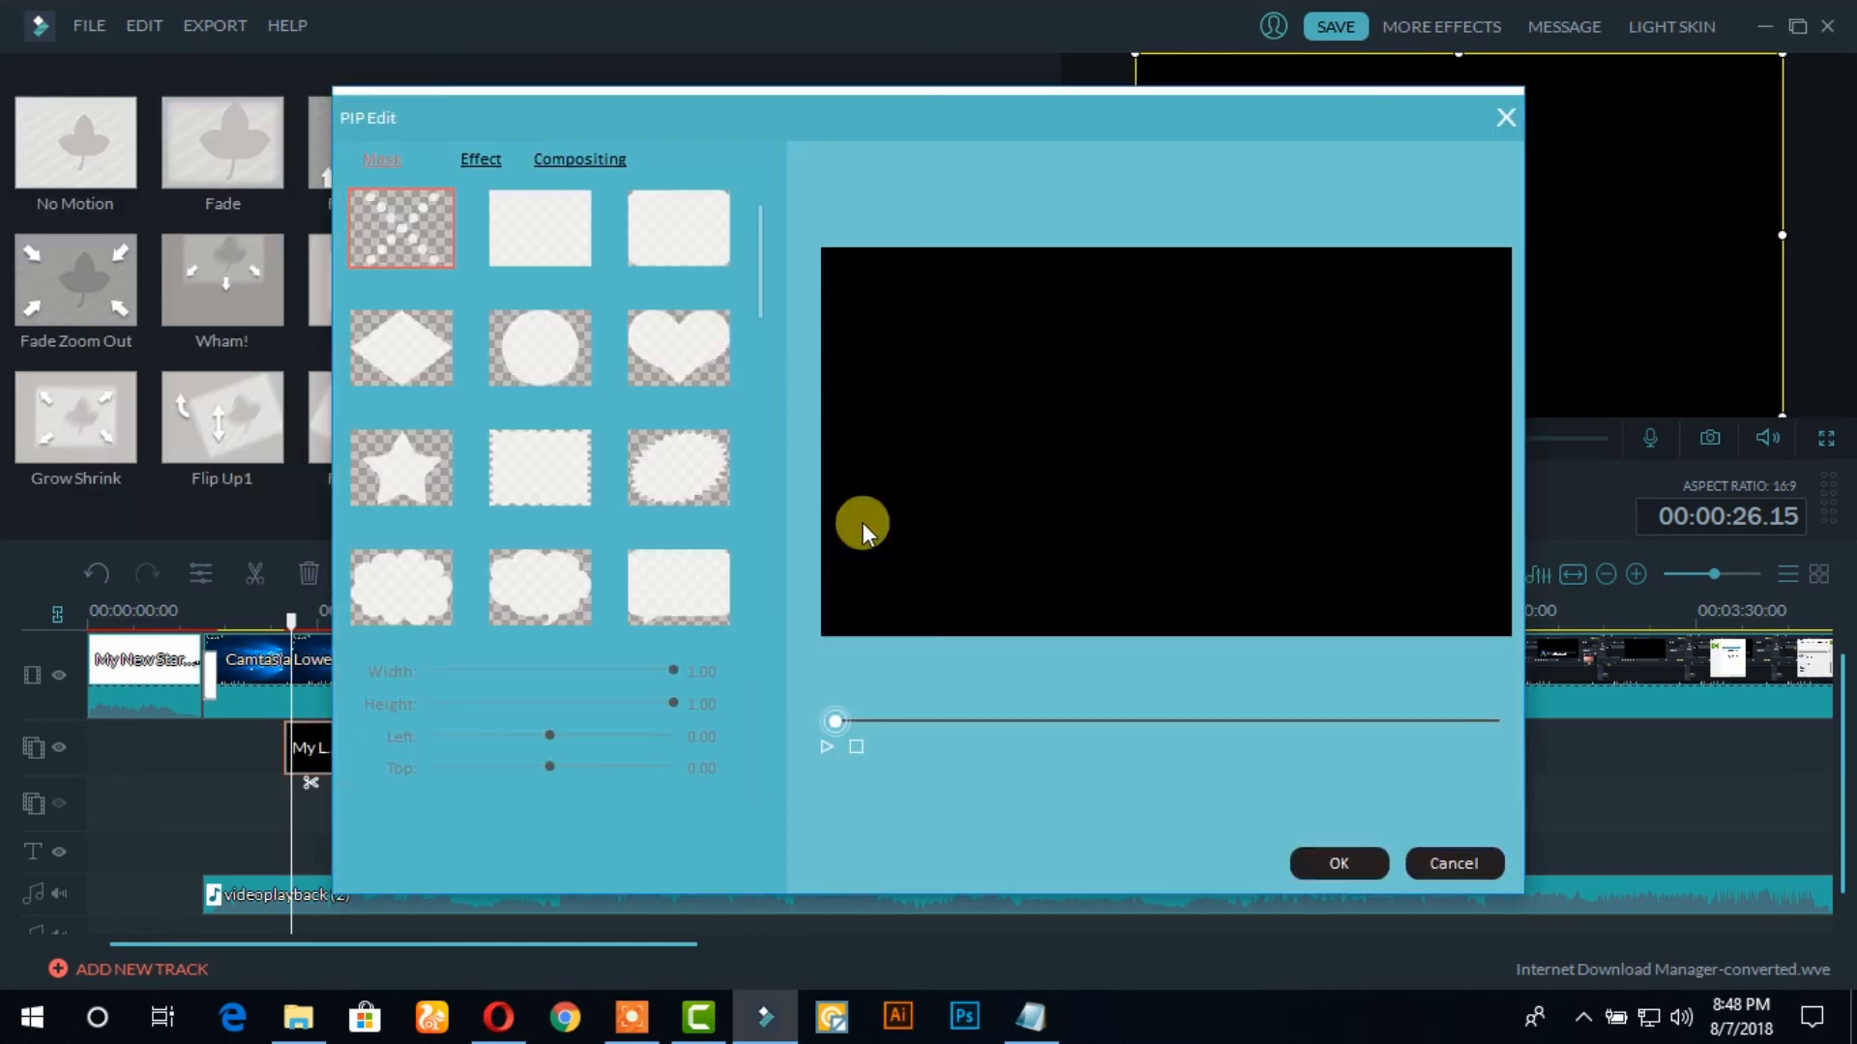
left_click(479, 160)
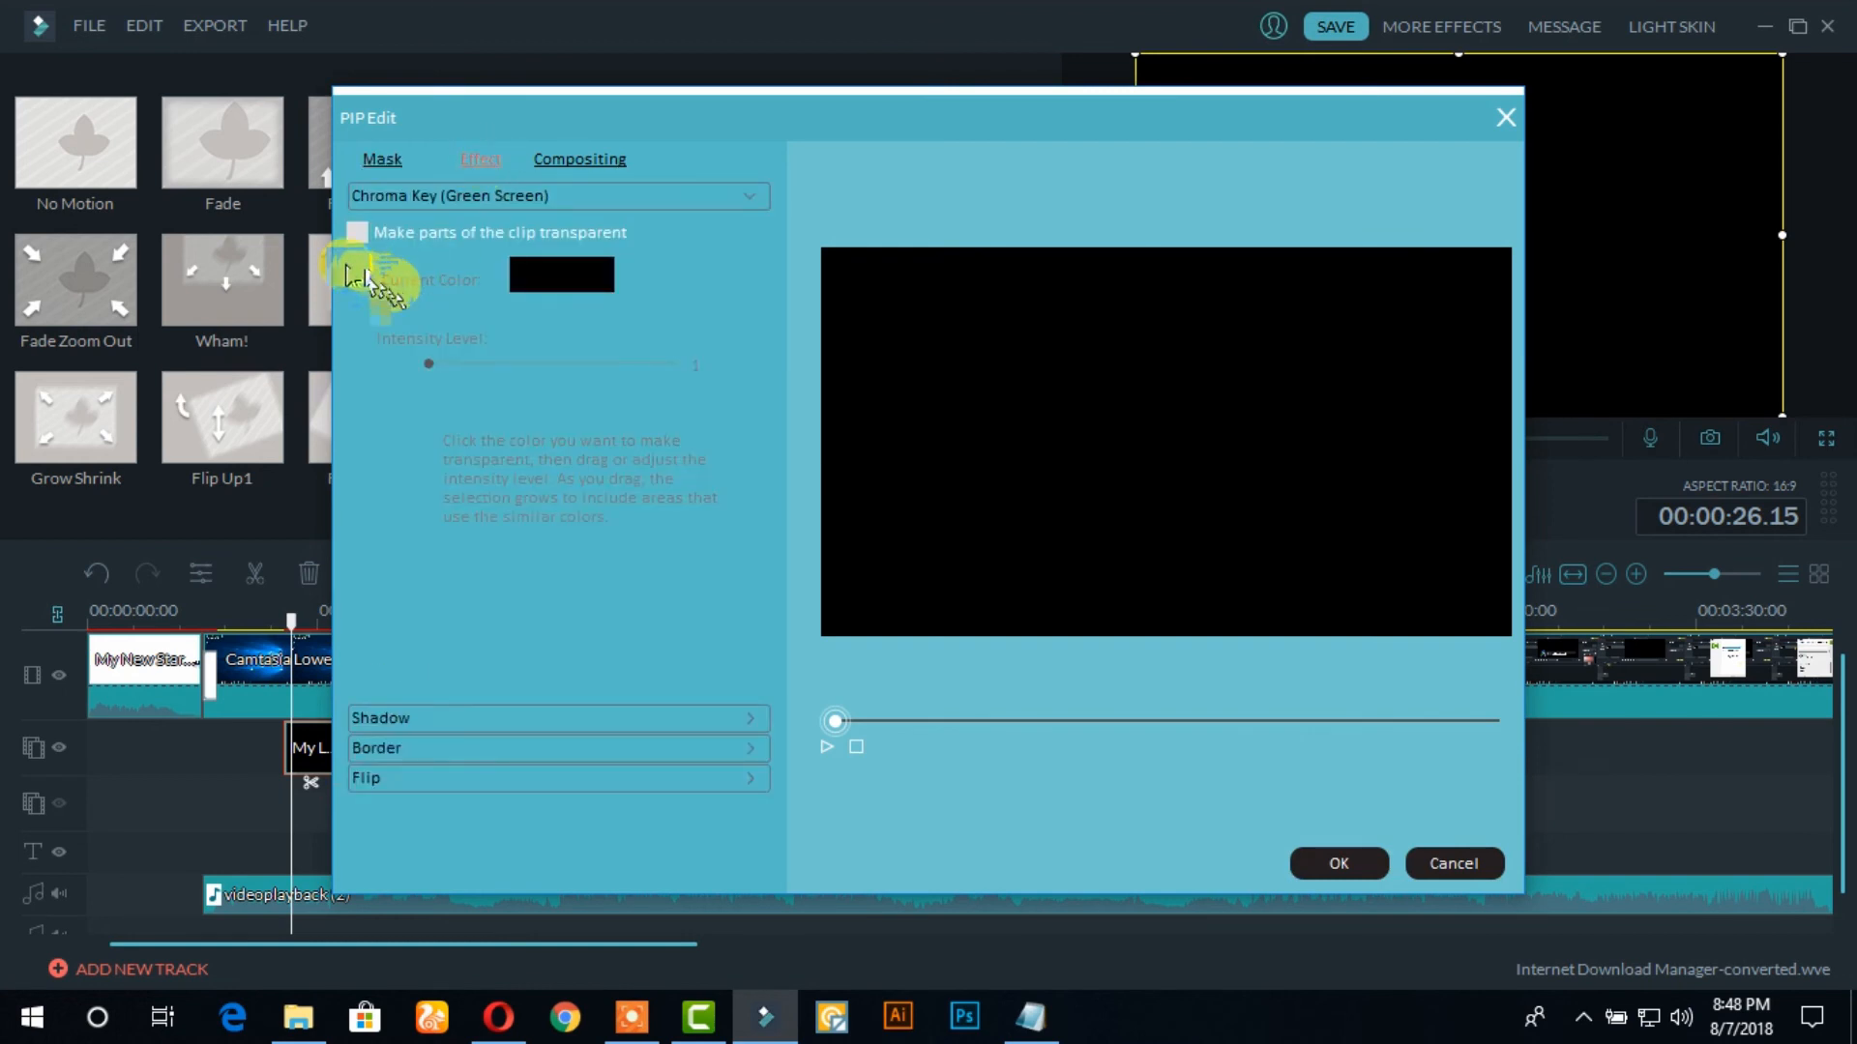
left_click(356, 233)
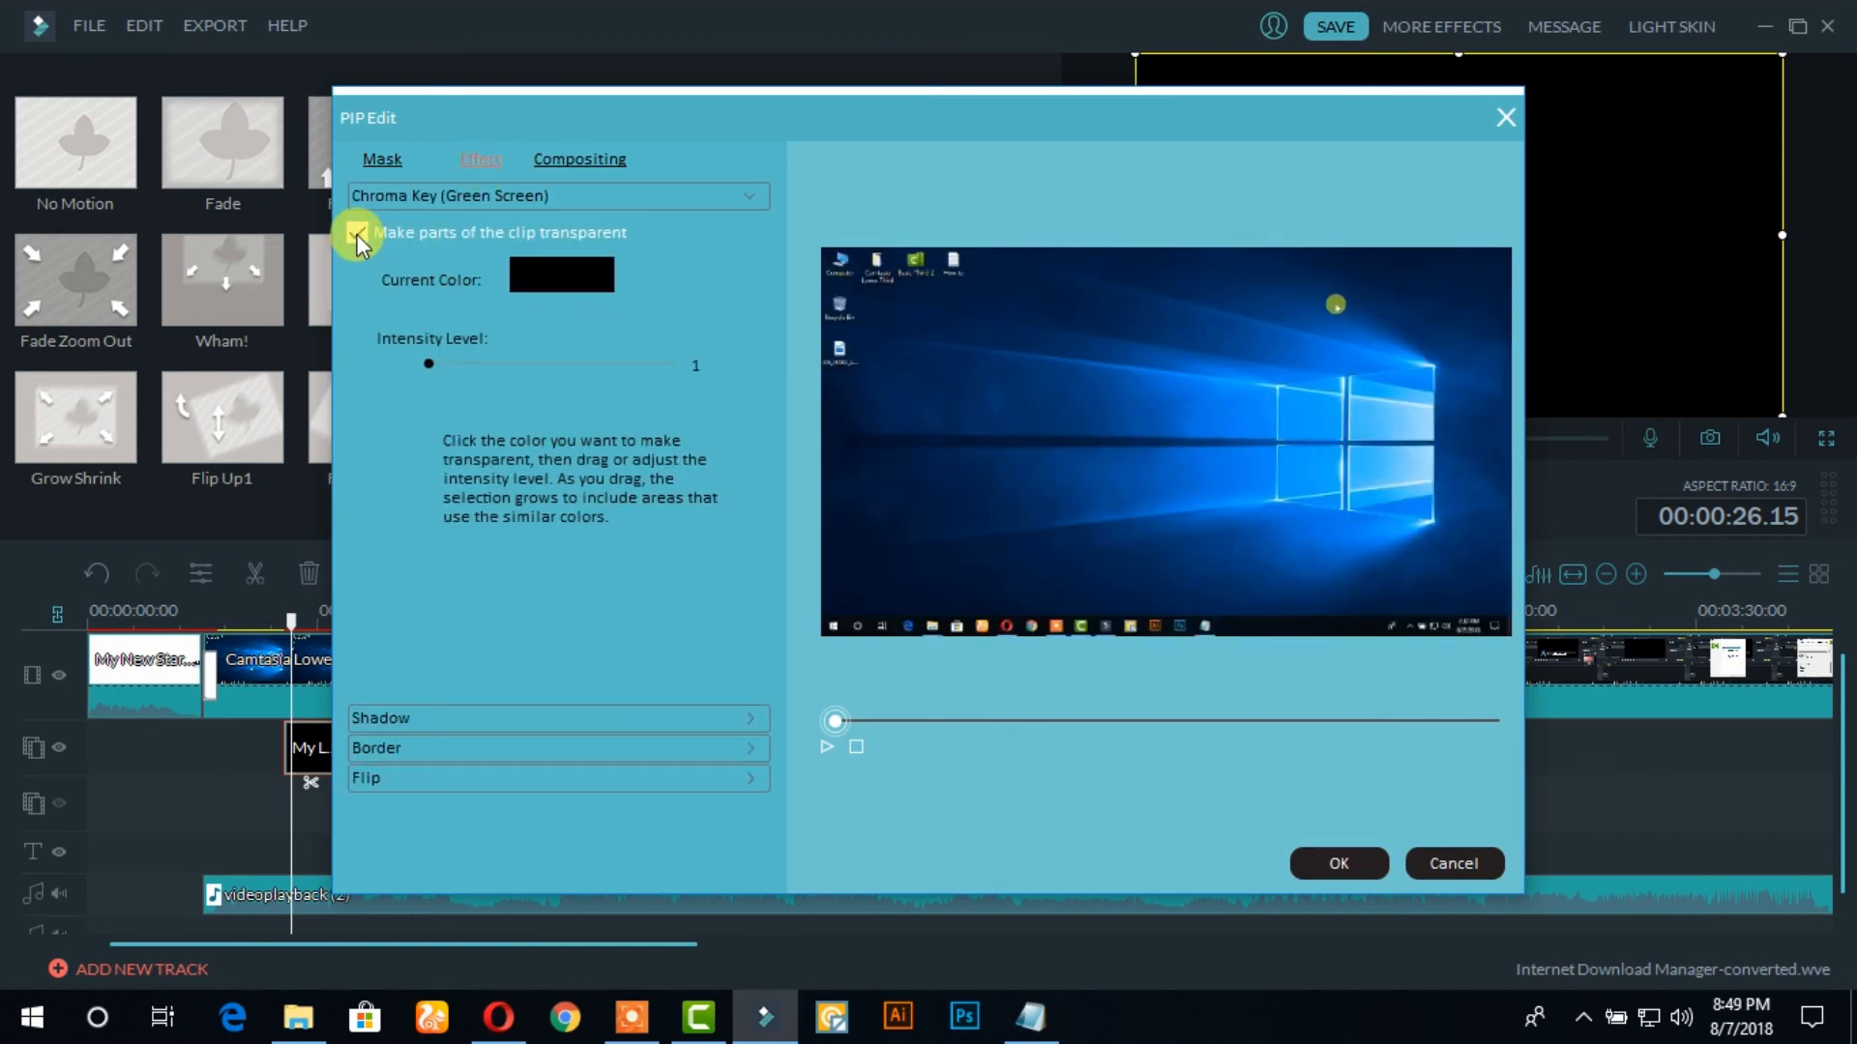
left_click(1334, 866)
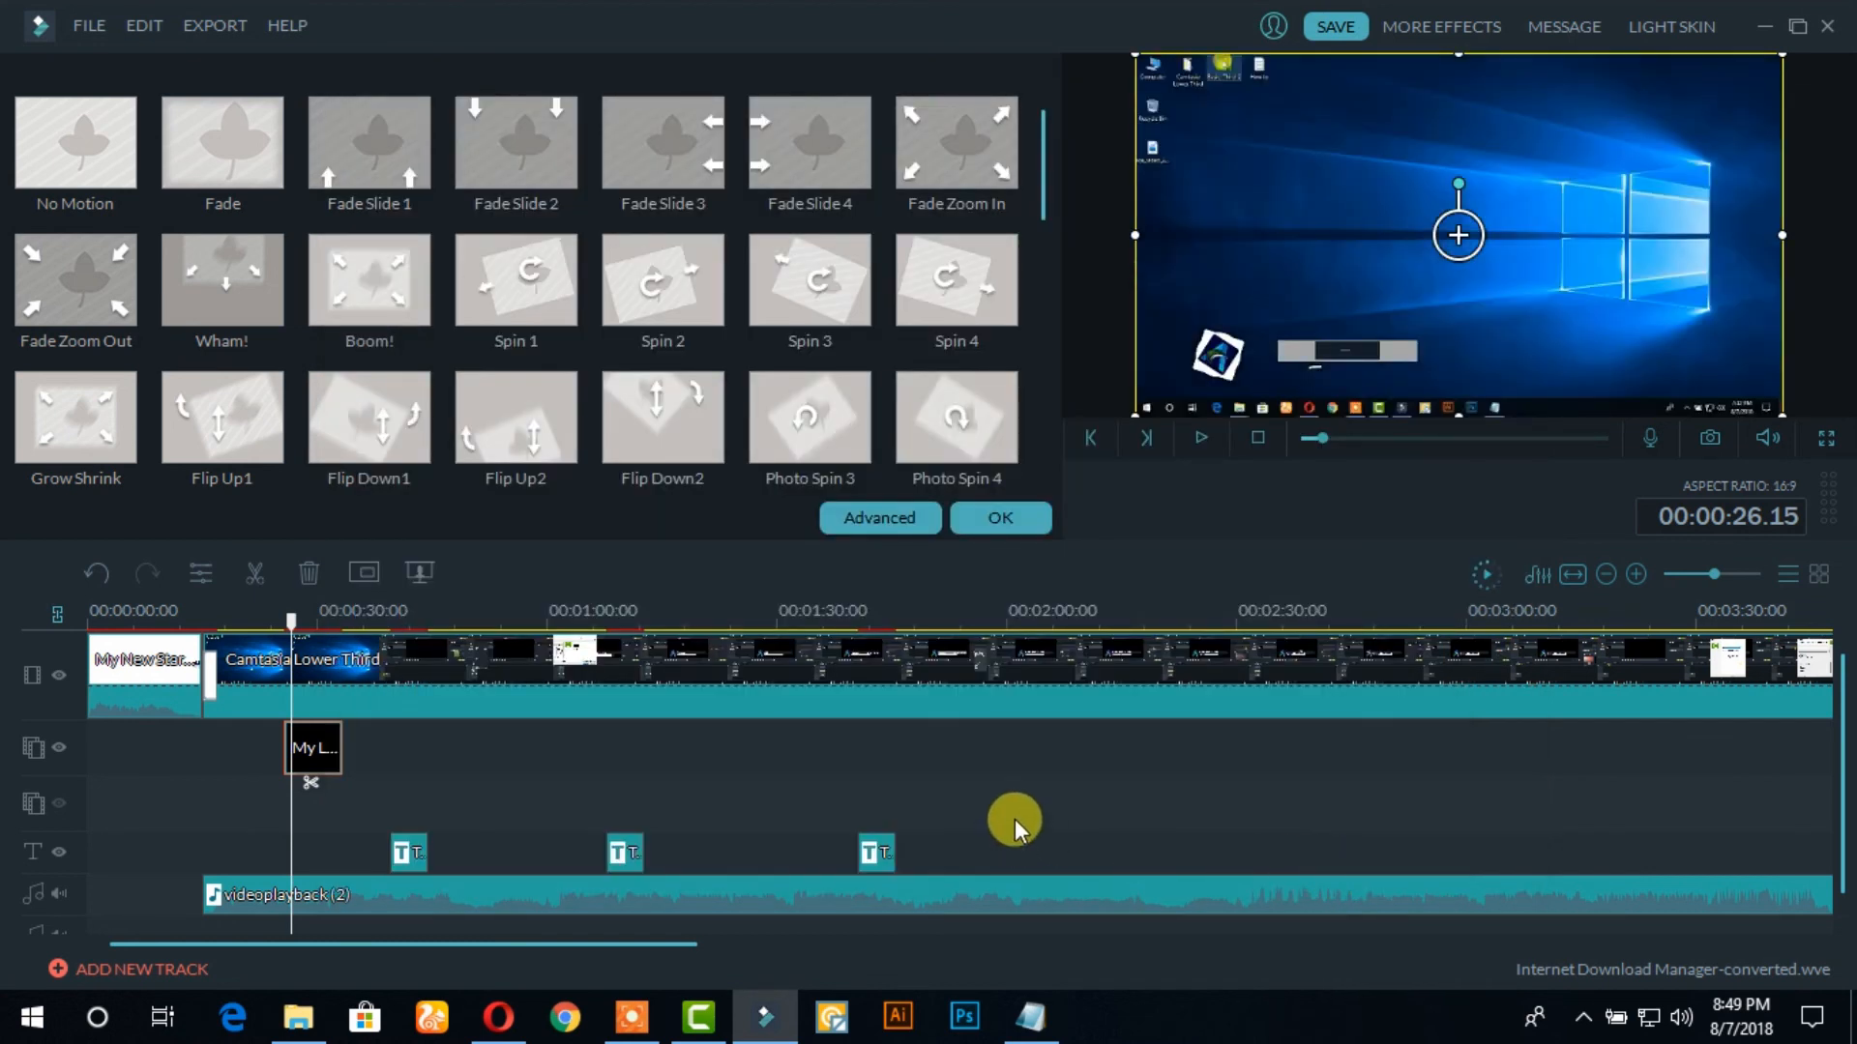
Reposition the lower third overlay into the lower-left corner of the video frame and accept the clip edit
left_click_drag(289, 623, 312, 629)
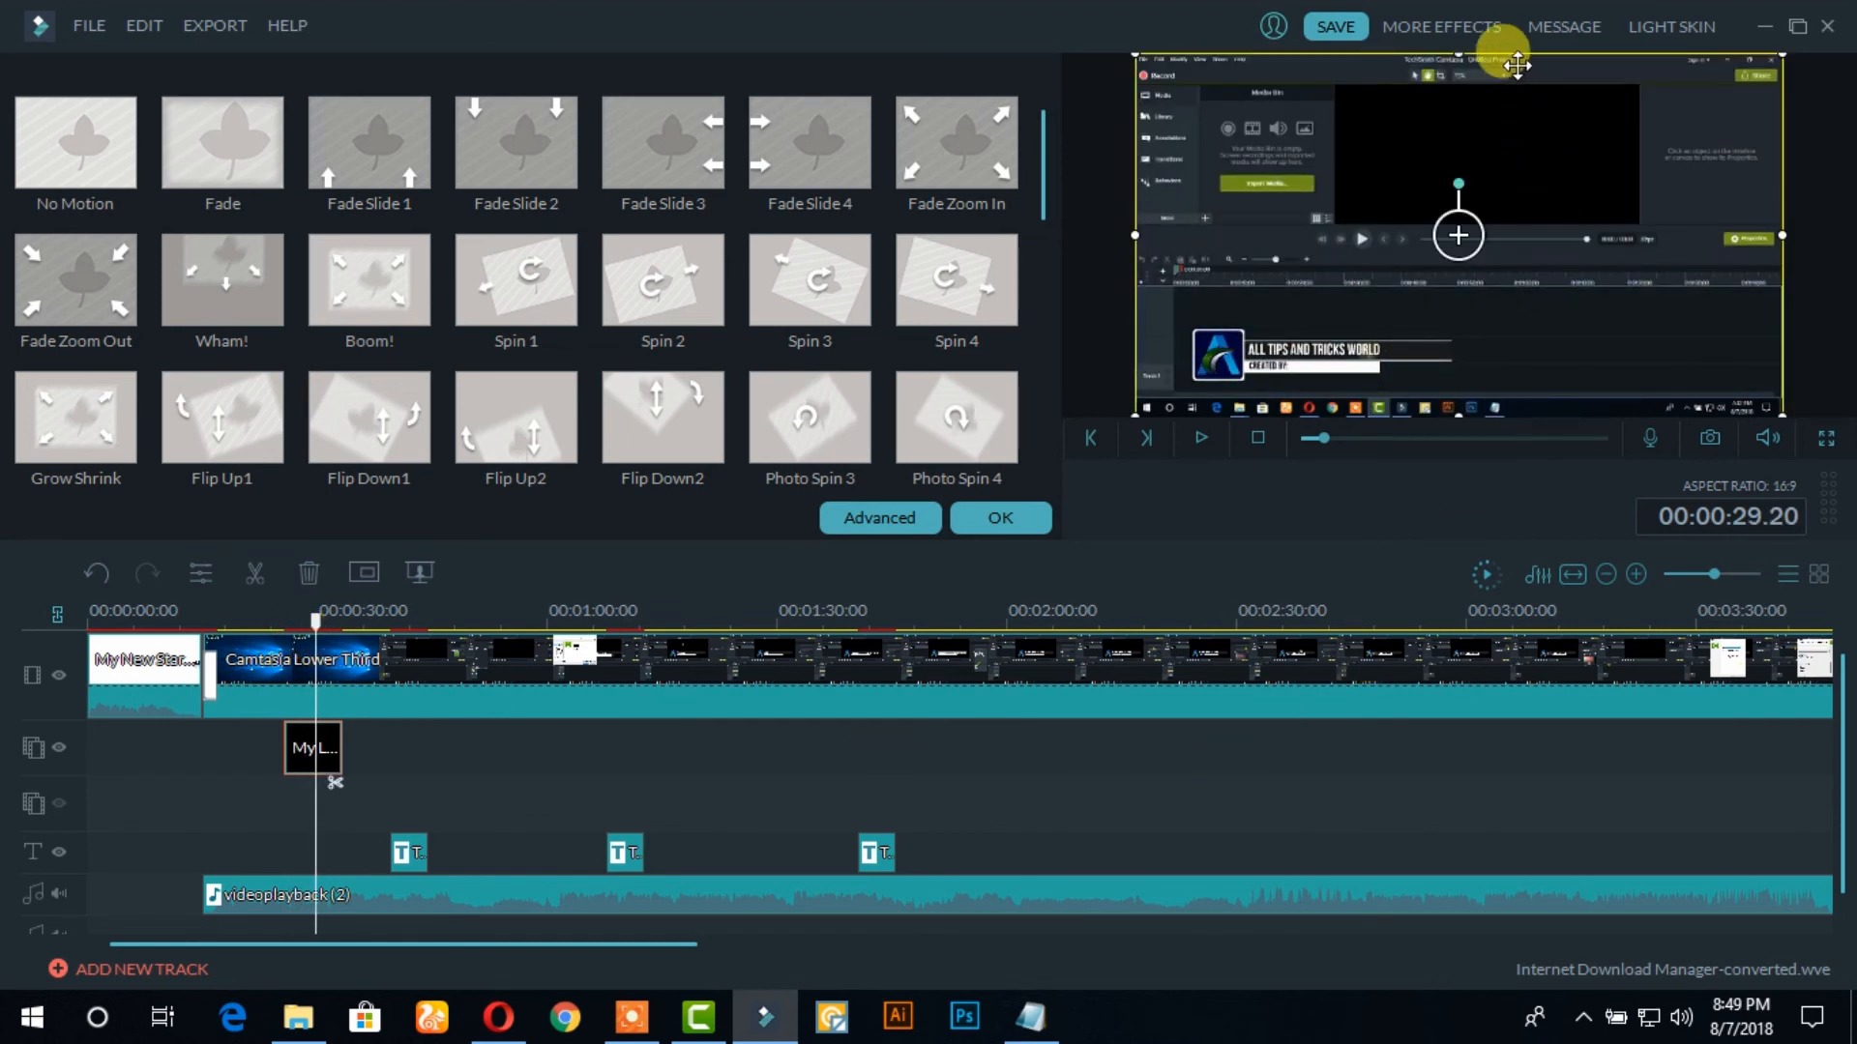
left_click_drag(1520, 58, 1496, 78)
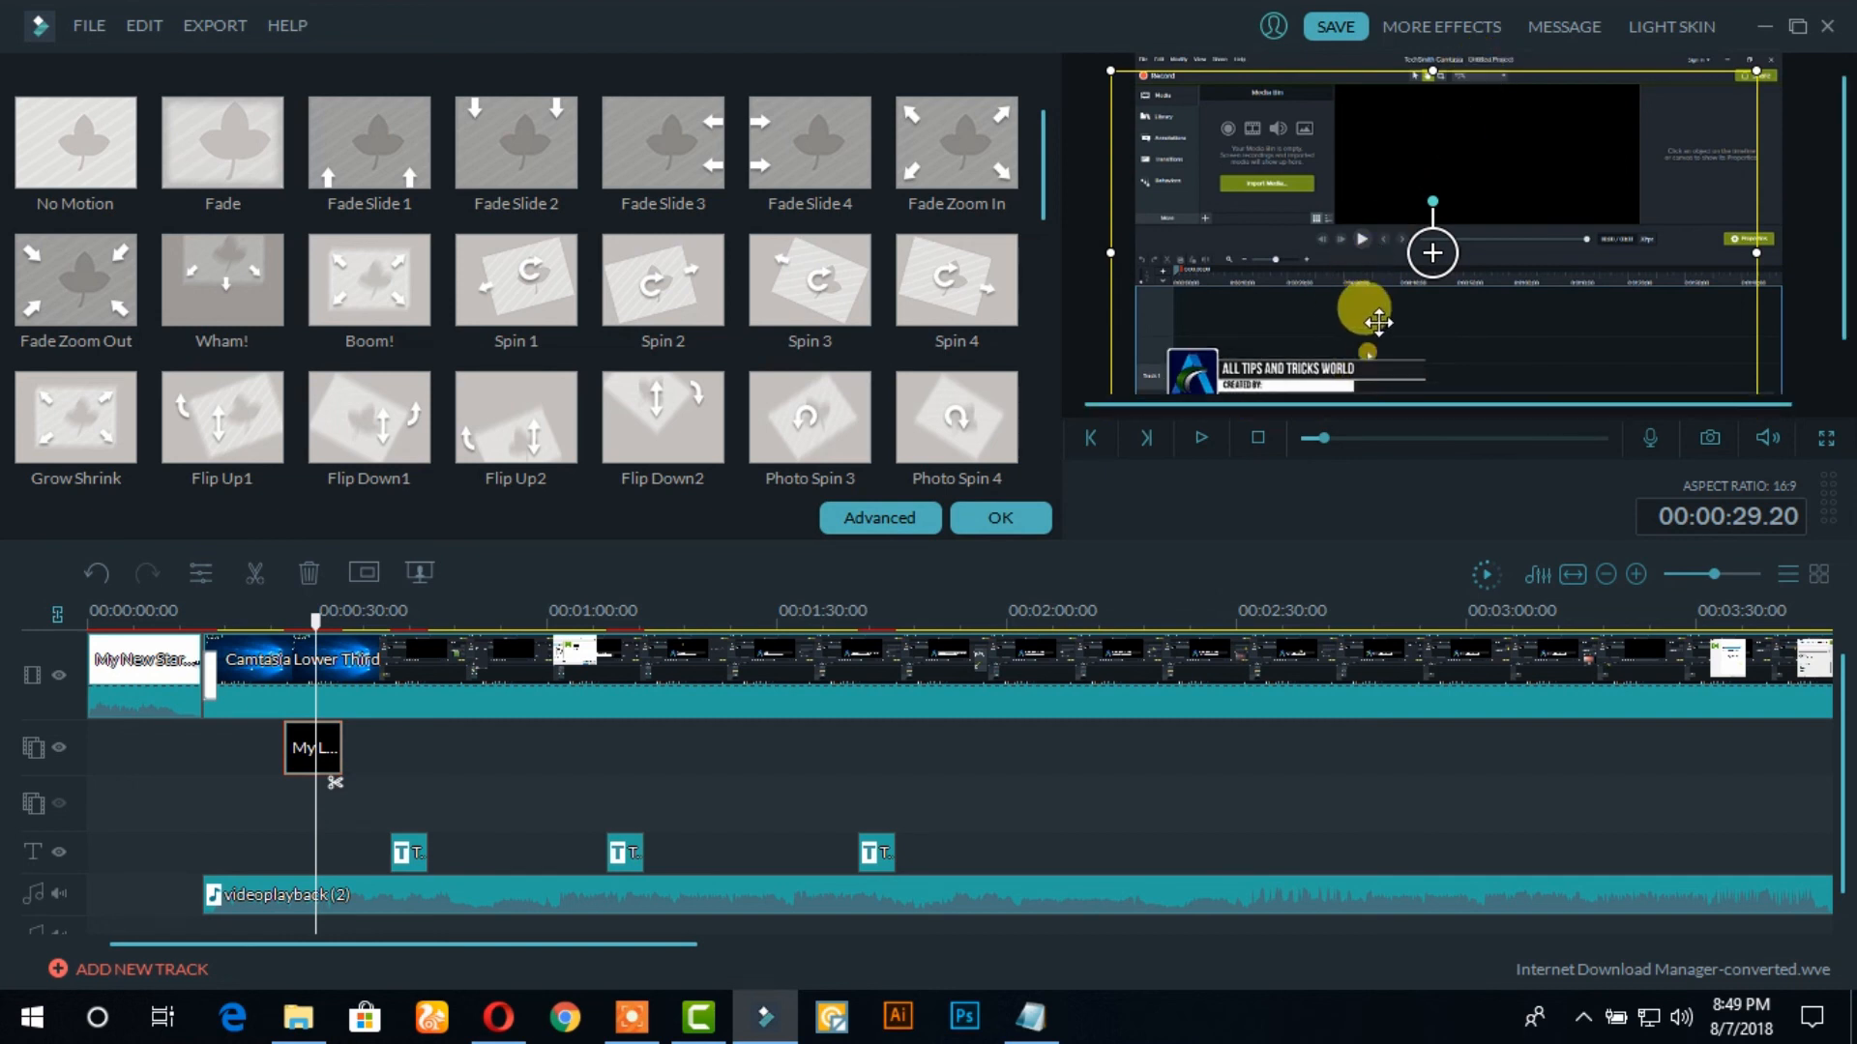
left_click_drag(1841, 251, 1837, 319)
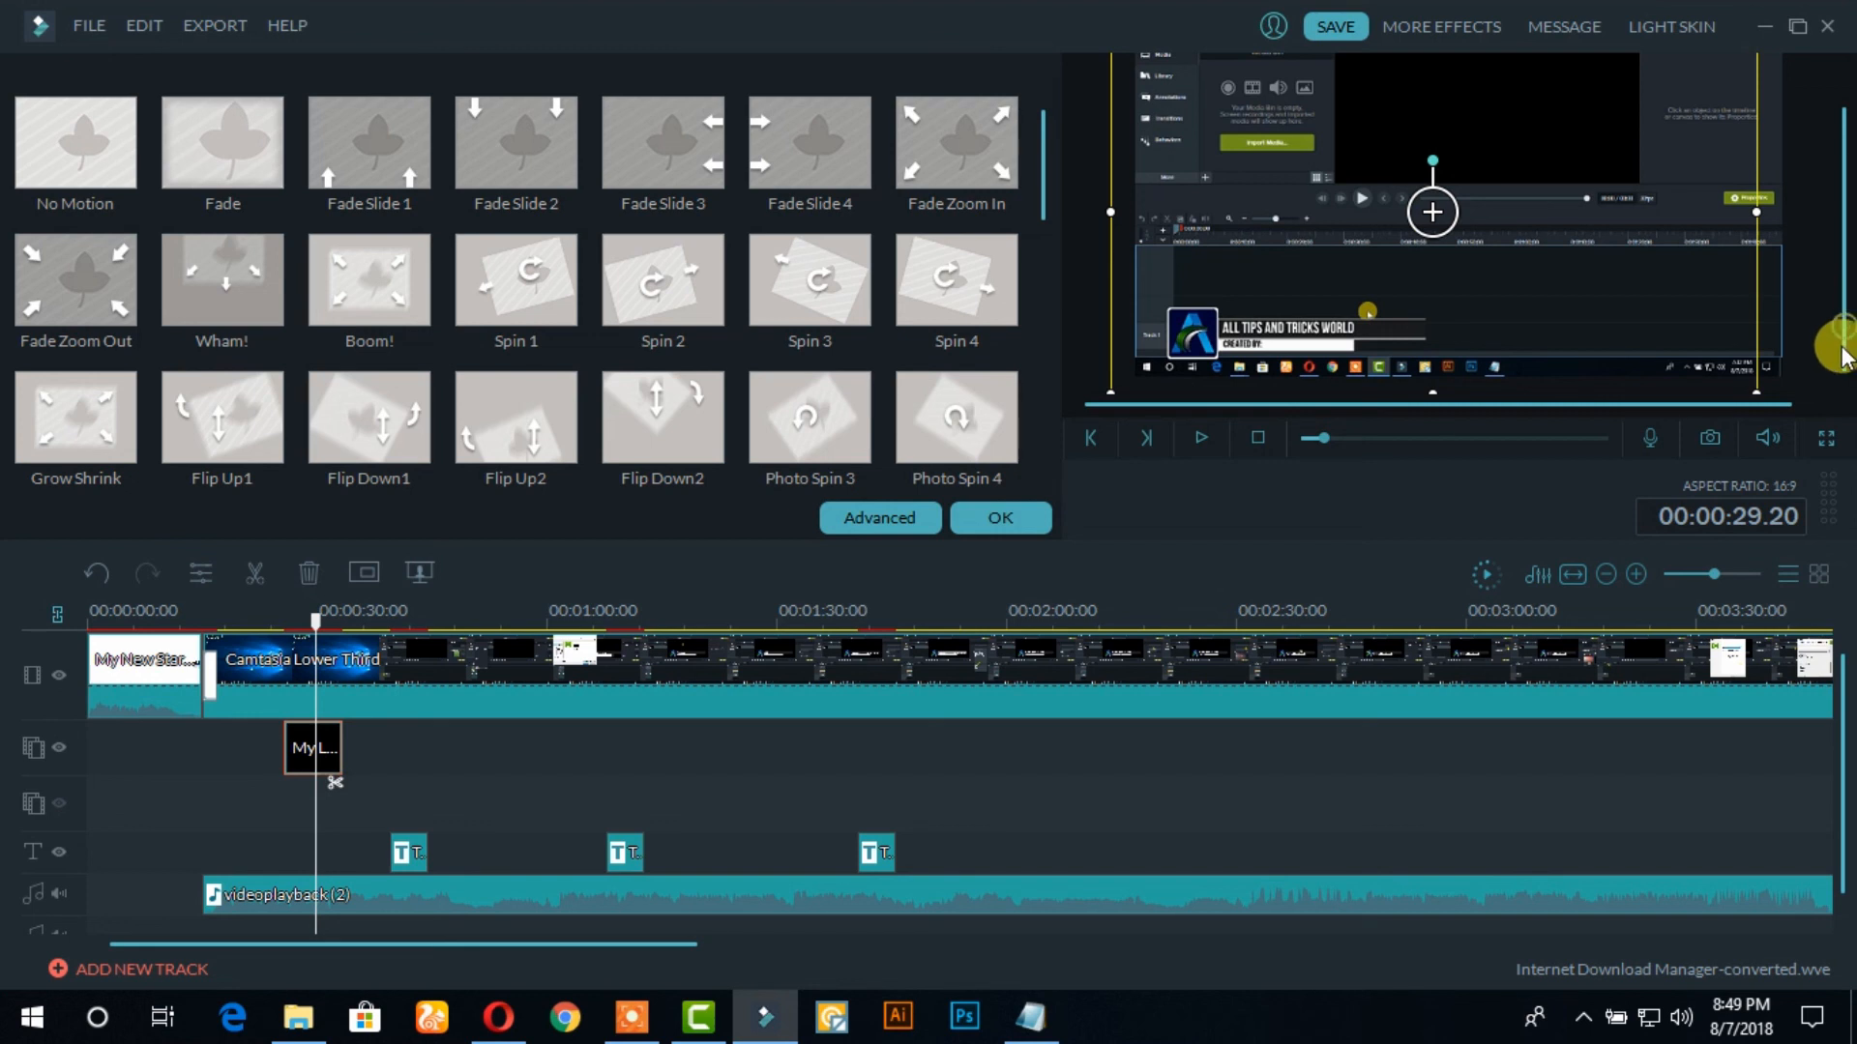
left_click_drag(1408, 283, 1382, 282)
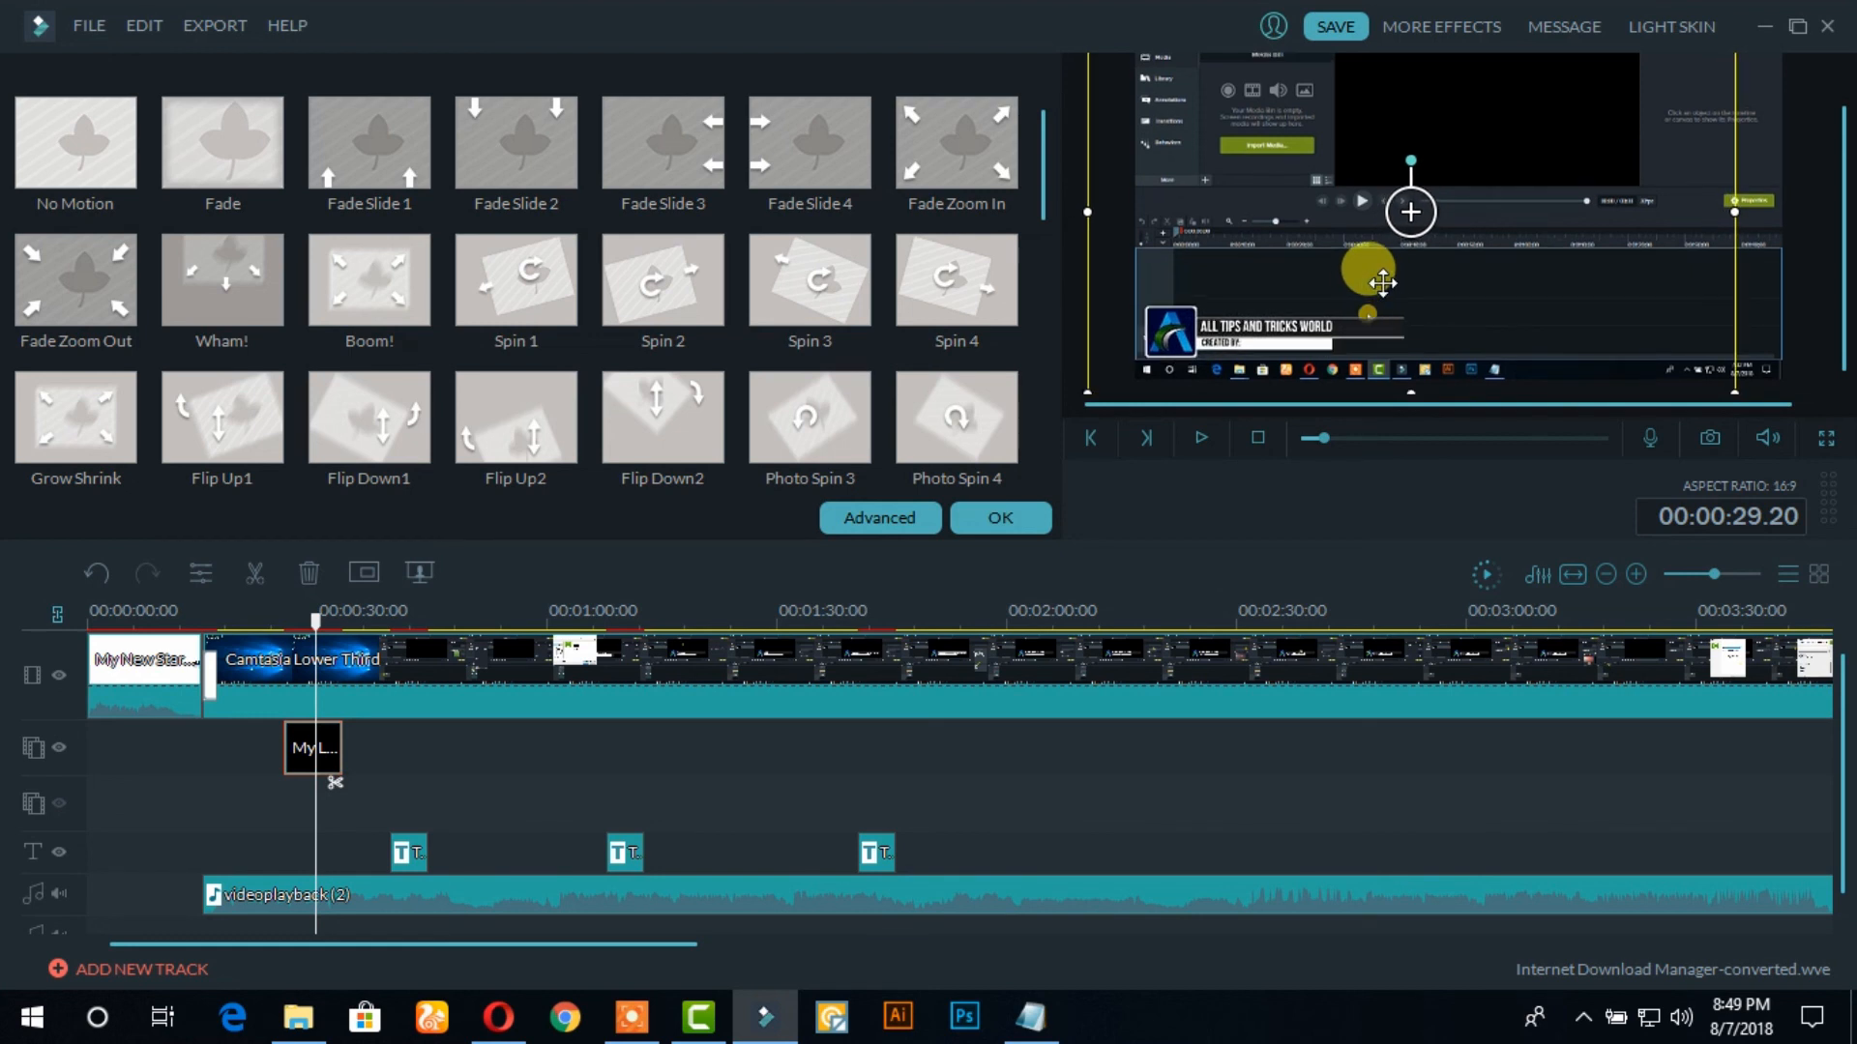
left_click(1000, 515)
Play the timeline from about 23 seconds to preview the lower third over the video, pause it and minimize Filmora
left_click_drag(317, 622, 265, 624)
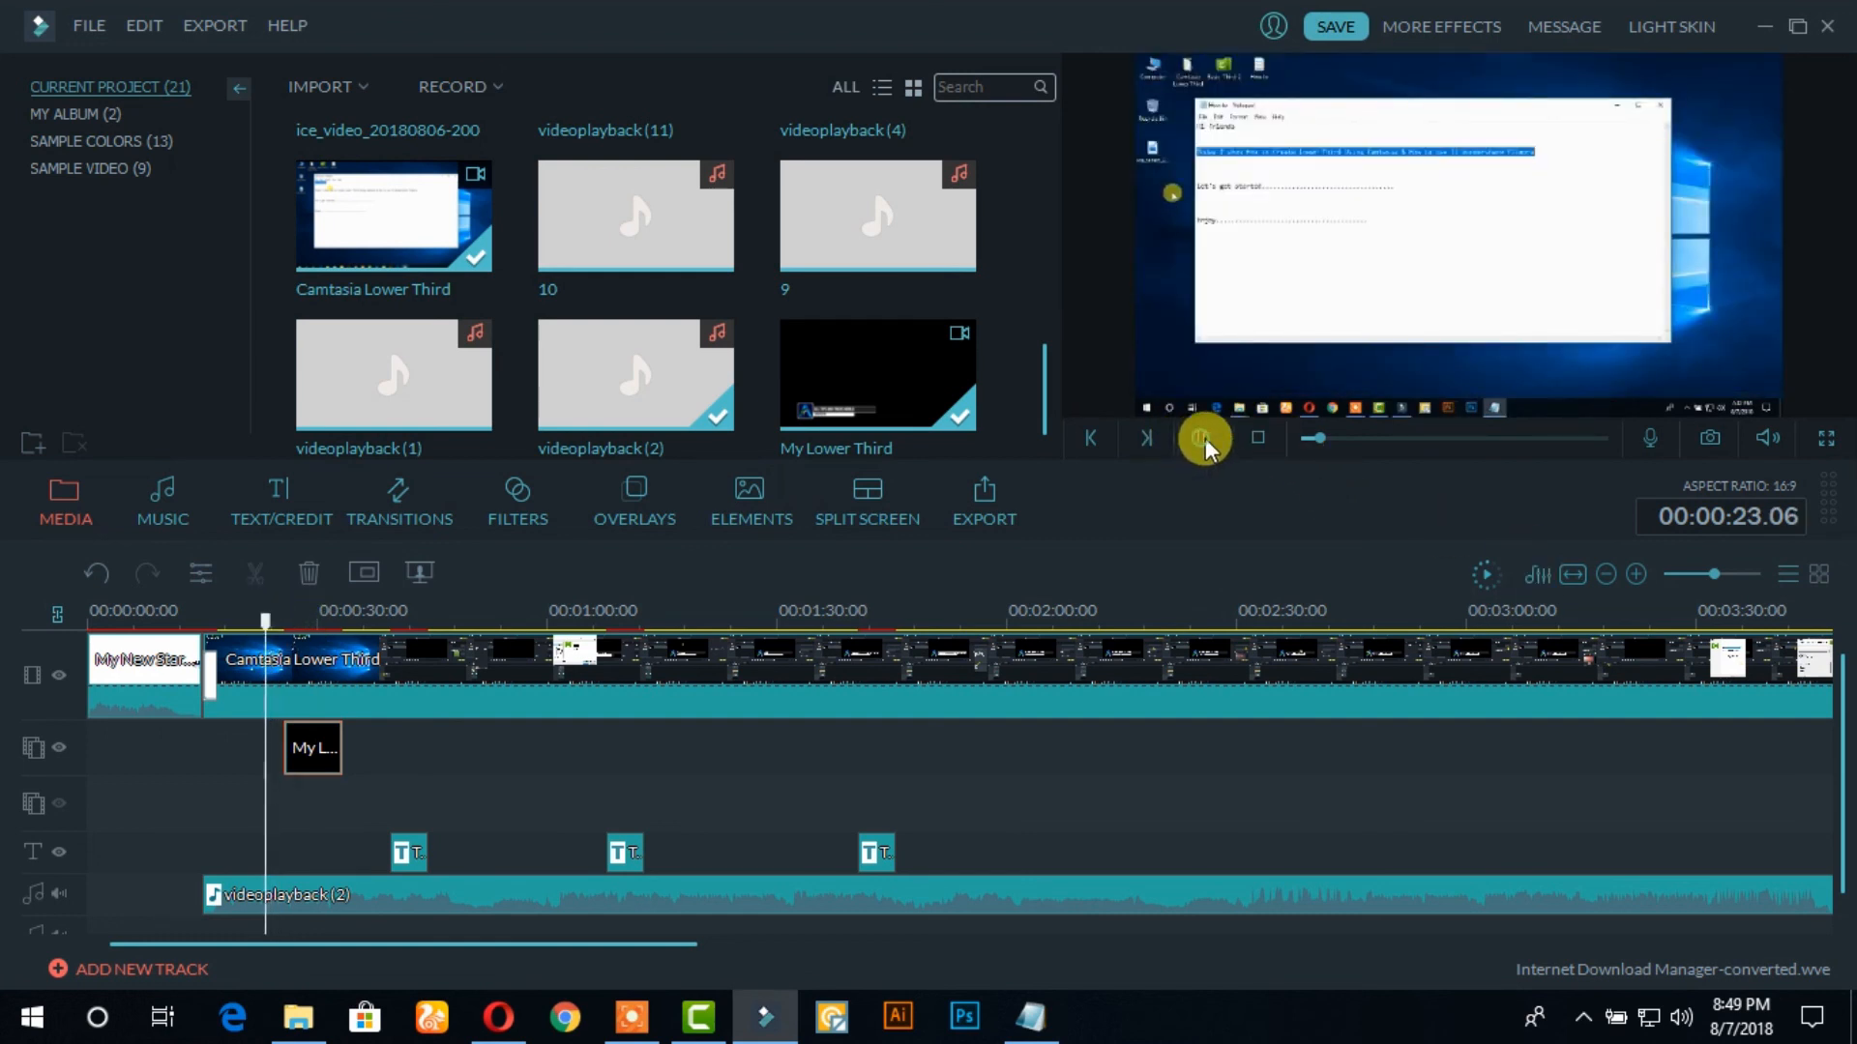
left_click(1205, 438)
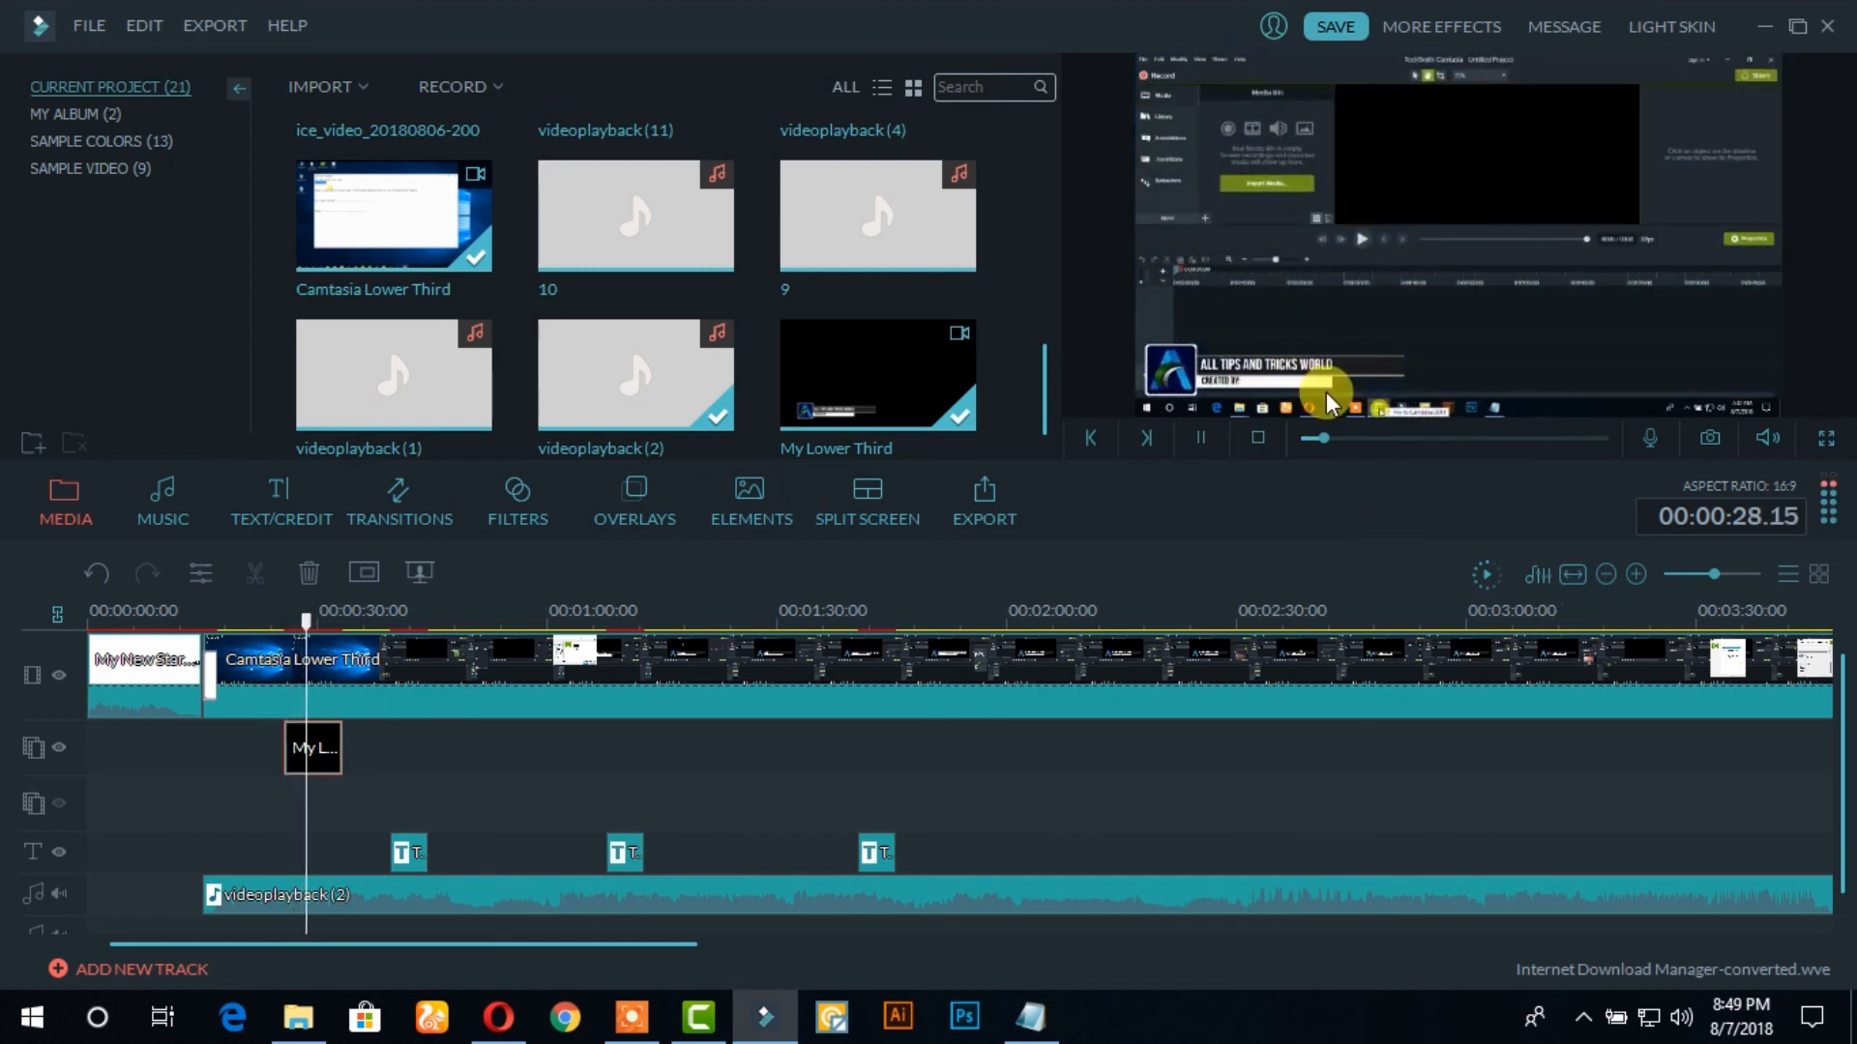
left_click(1199, 437)
left_click(1766, 23)
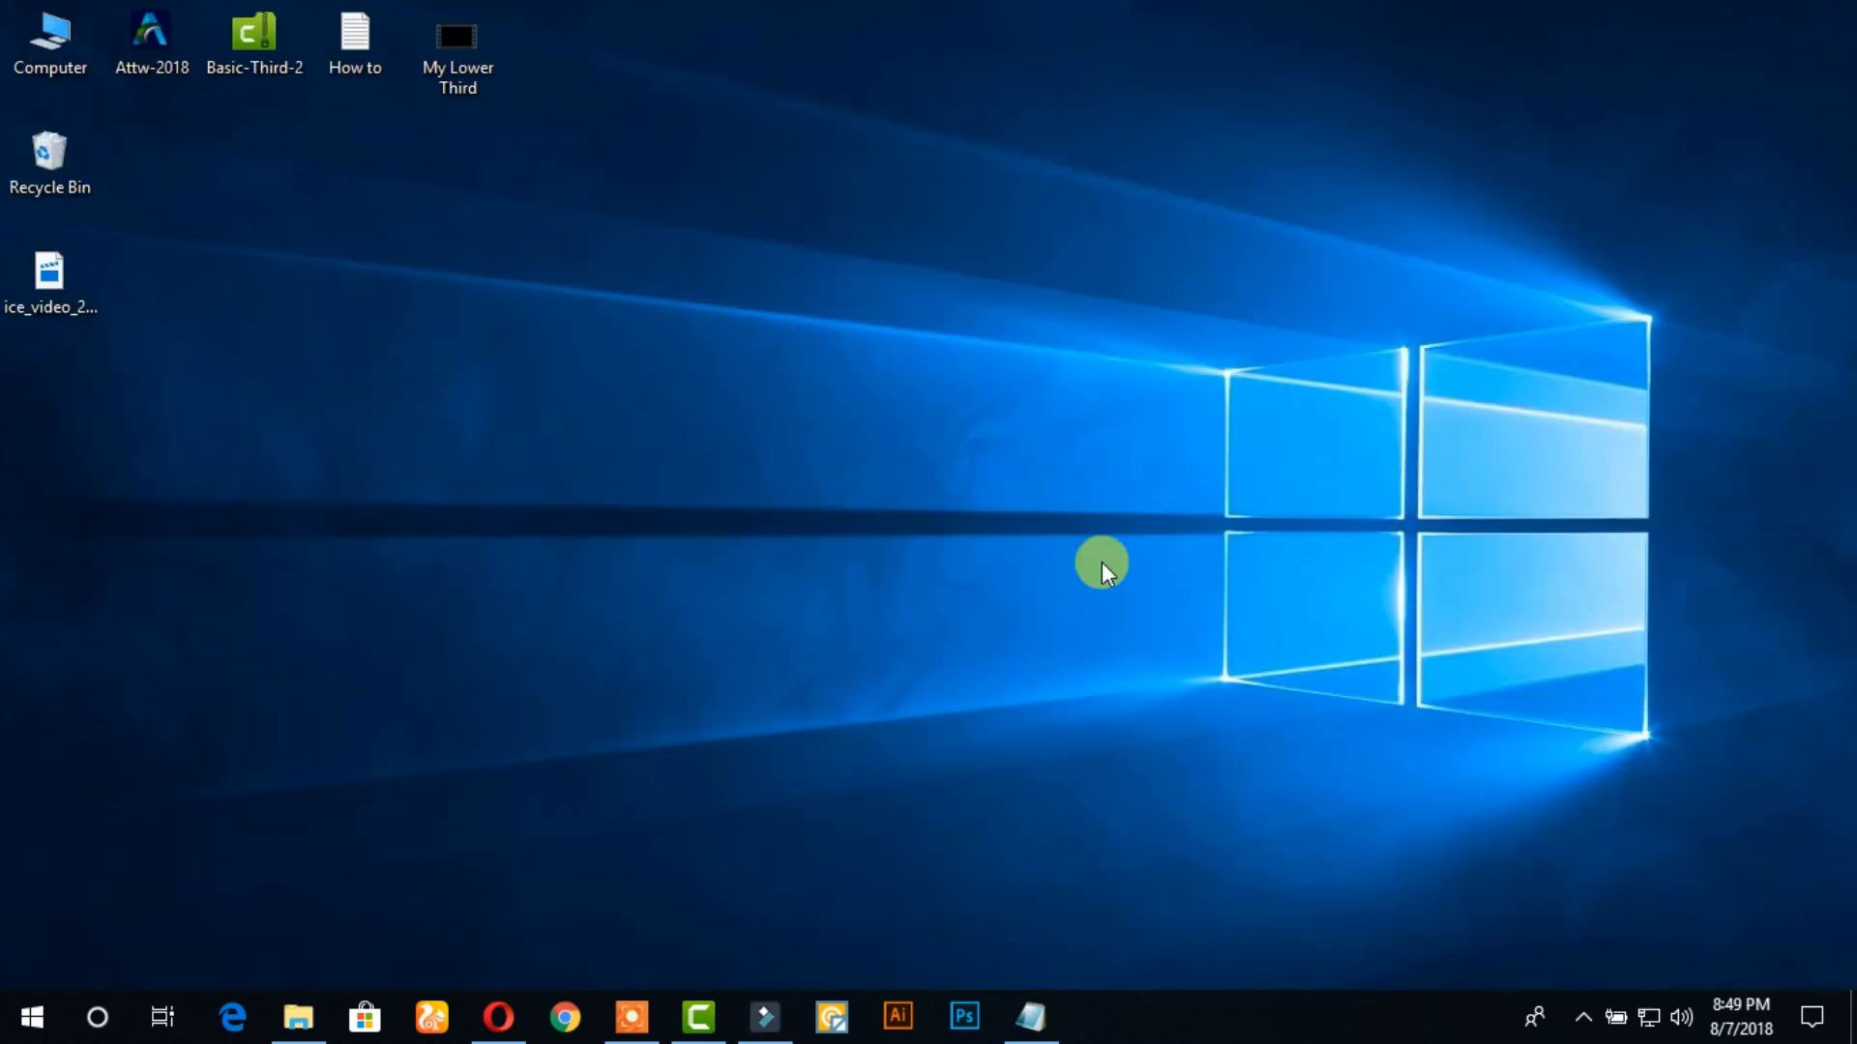
Bring up the How to note in Notepad, highlight its Enjoy line and minimize the note
left_click(1012, 994)
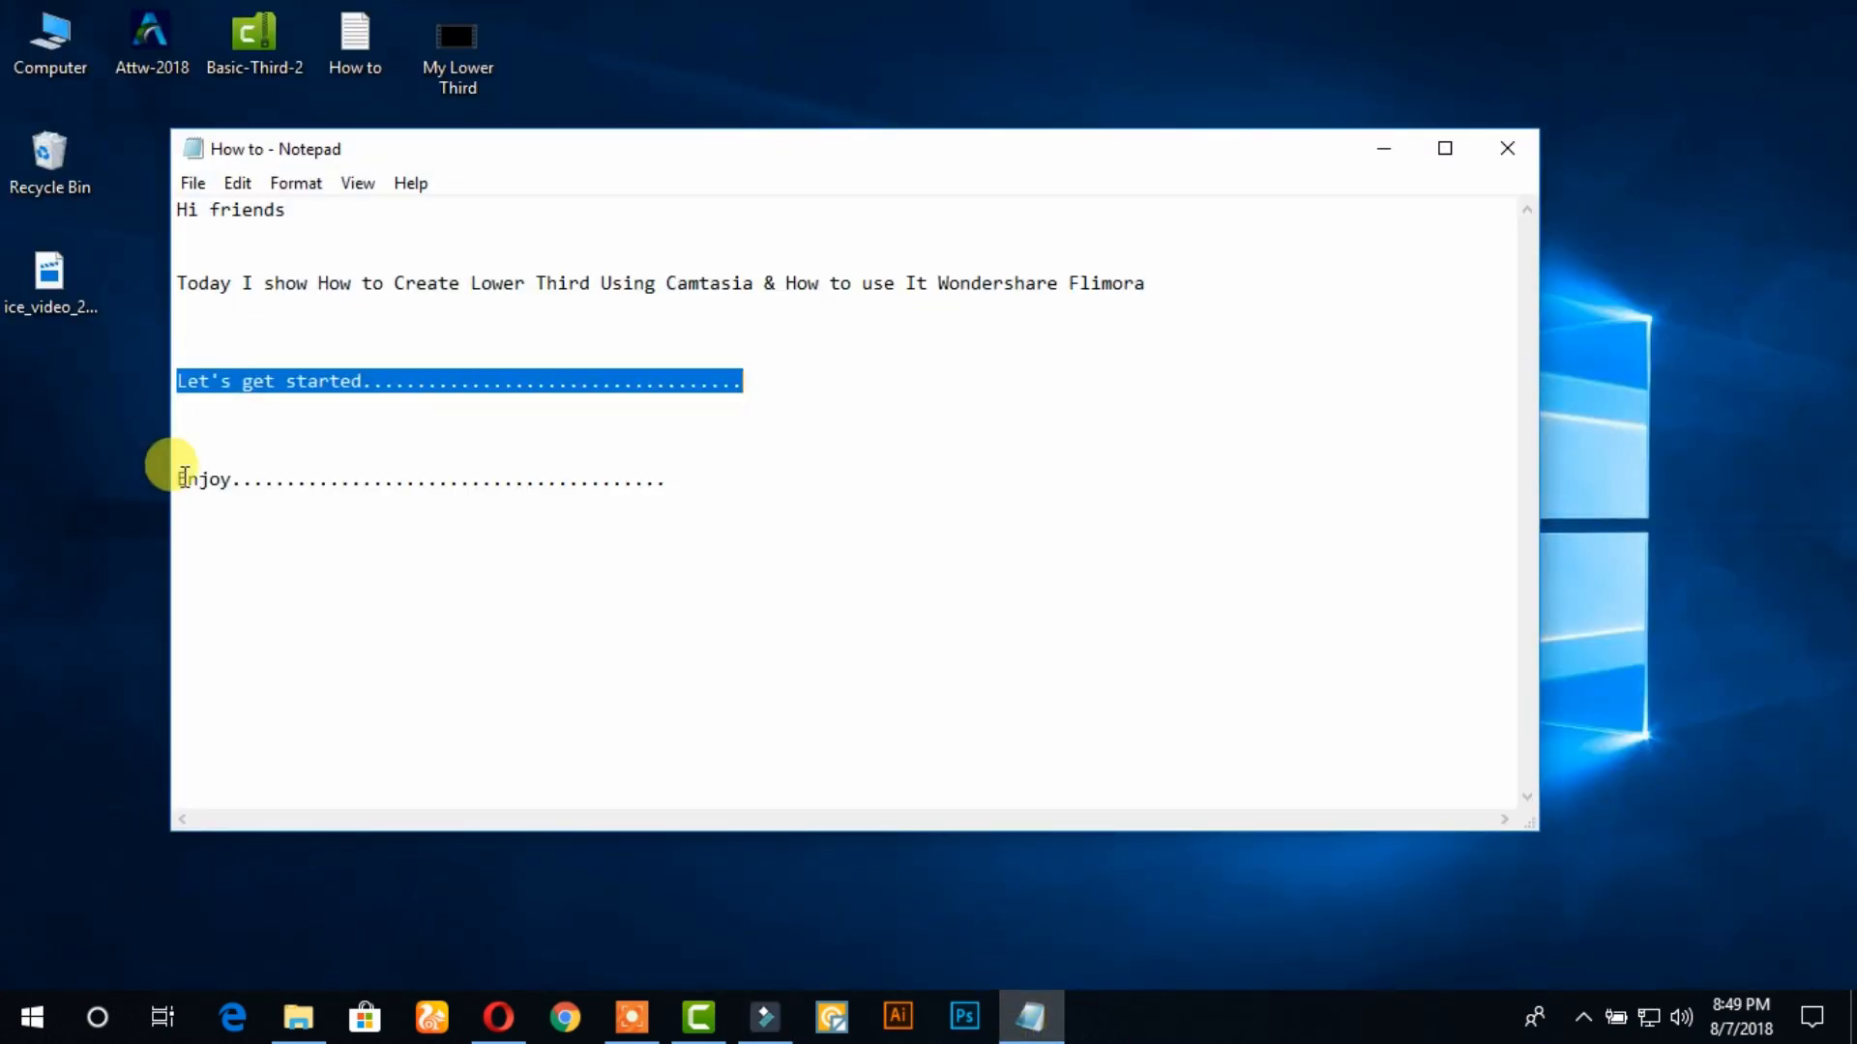
left_click_drag(182, 479, 771, 505)
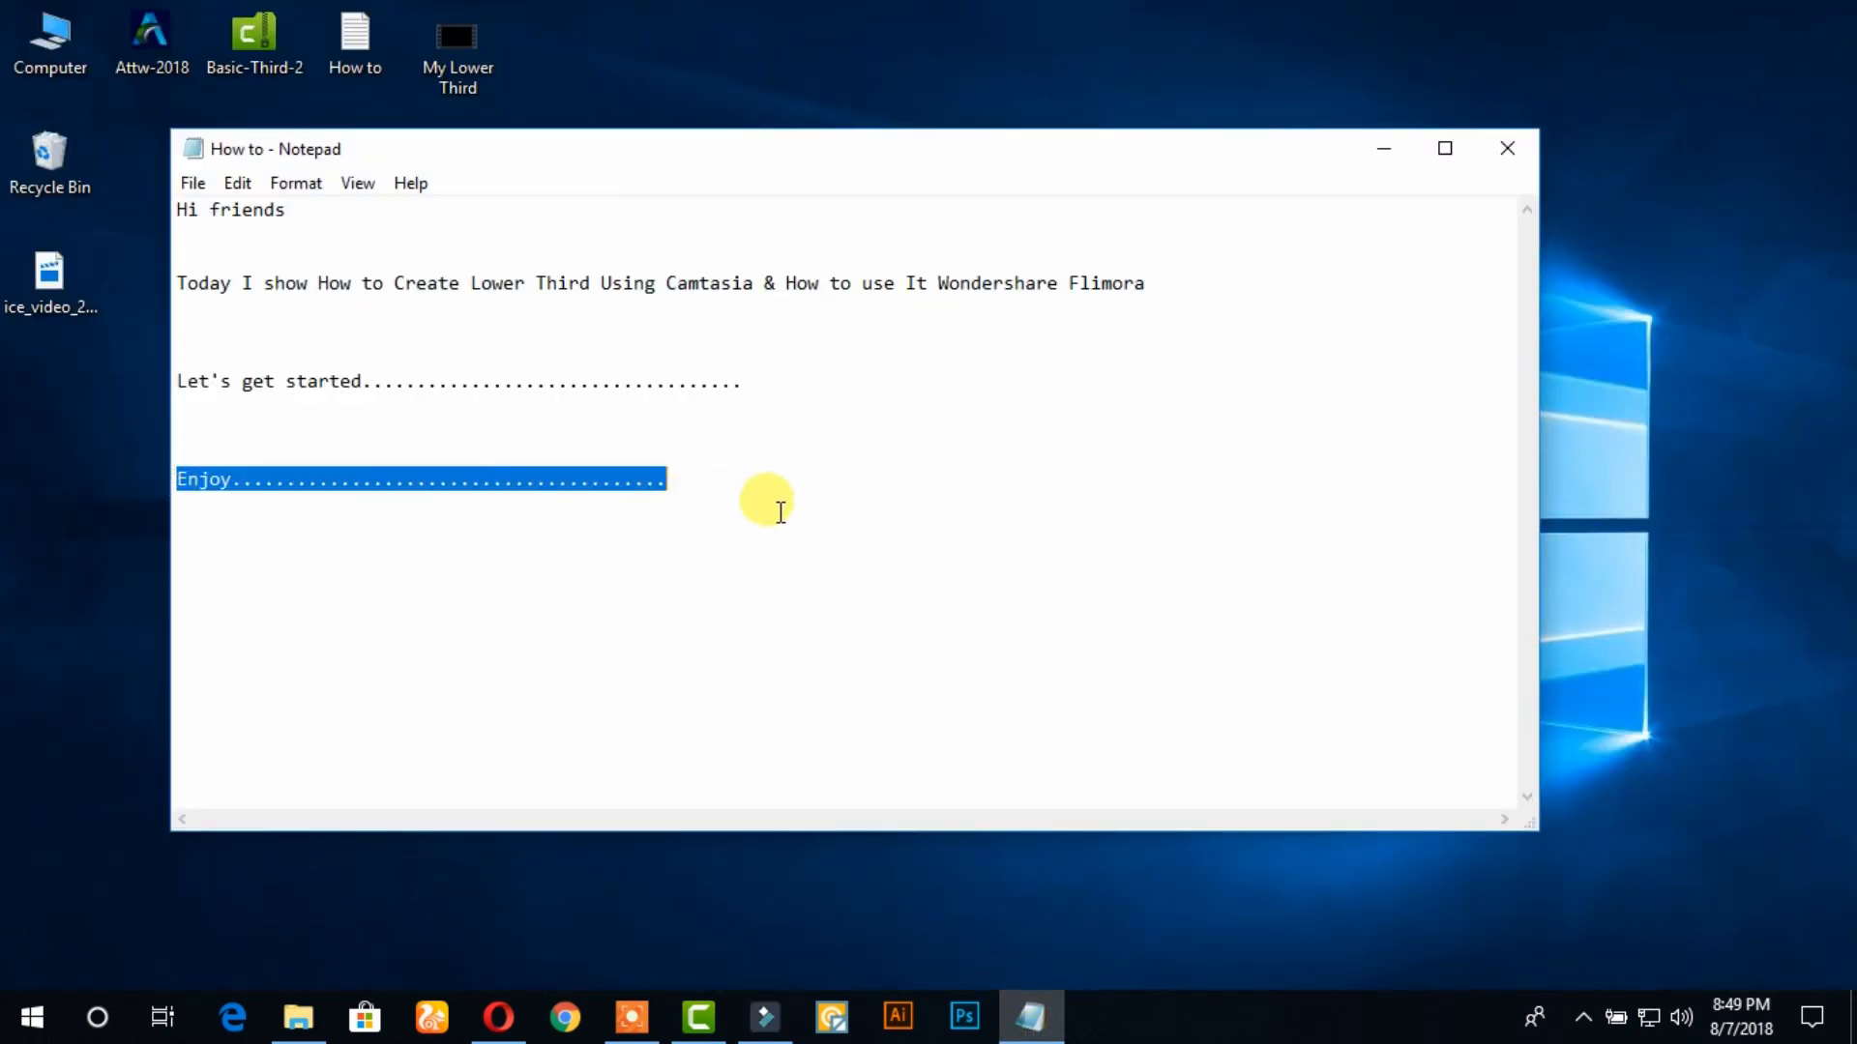
left_click(1387, 147)
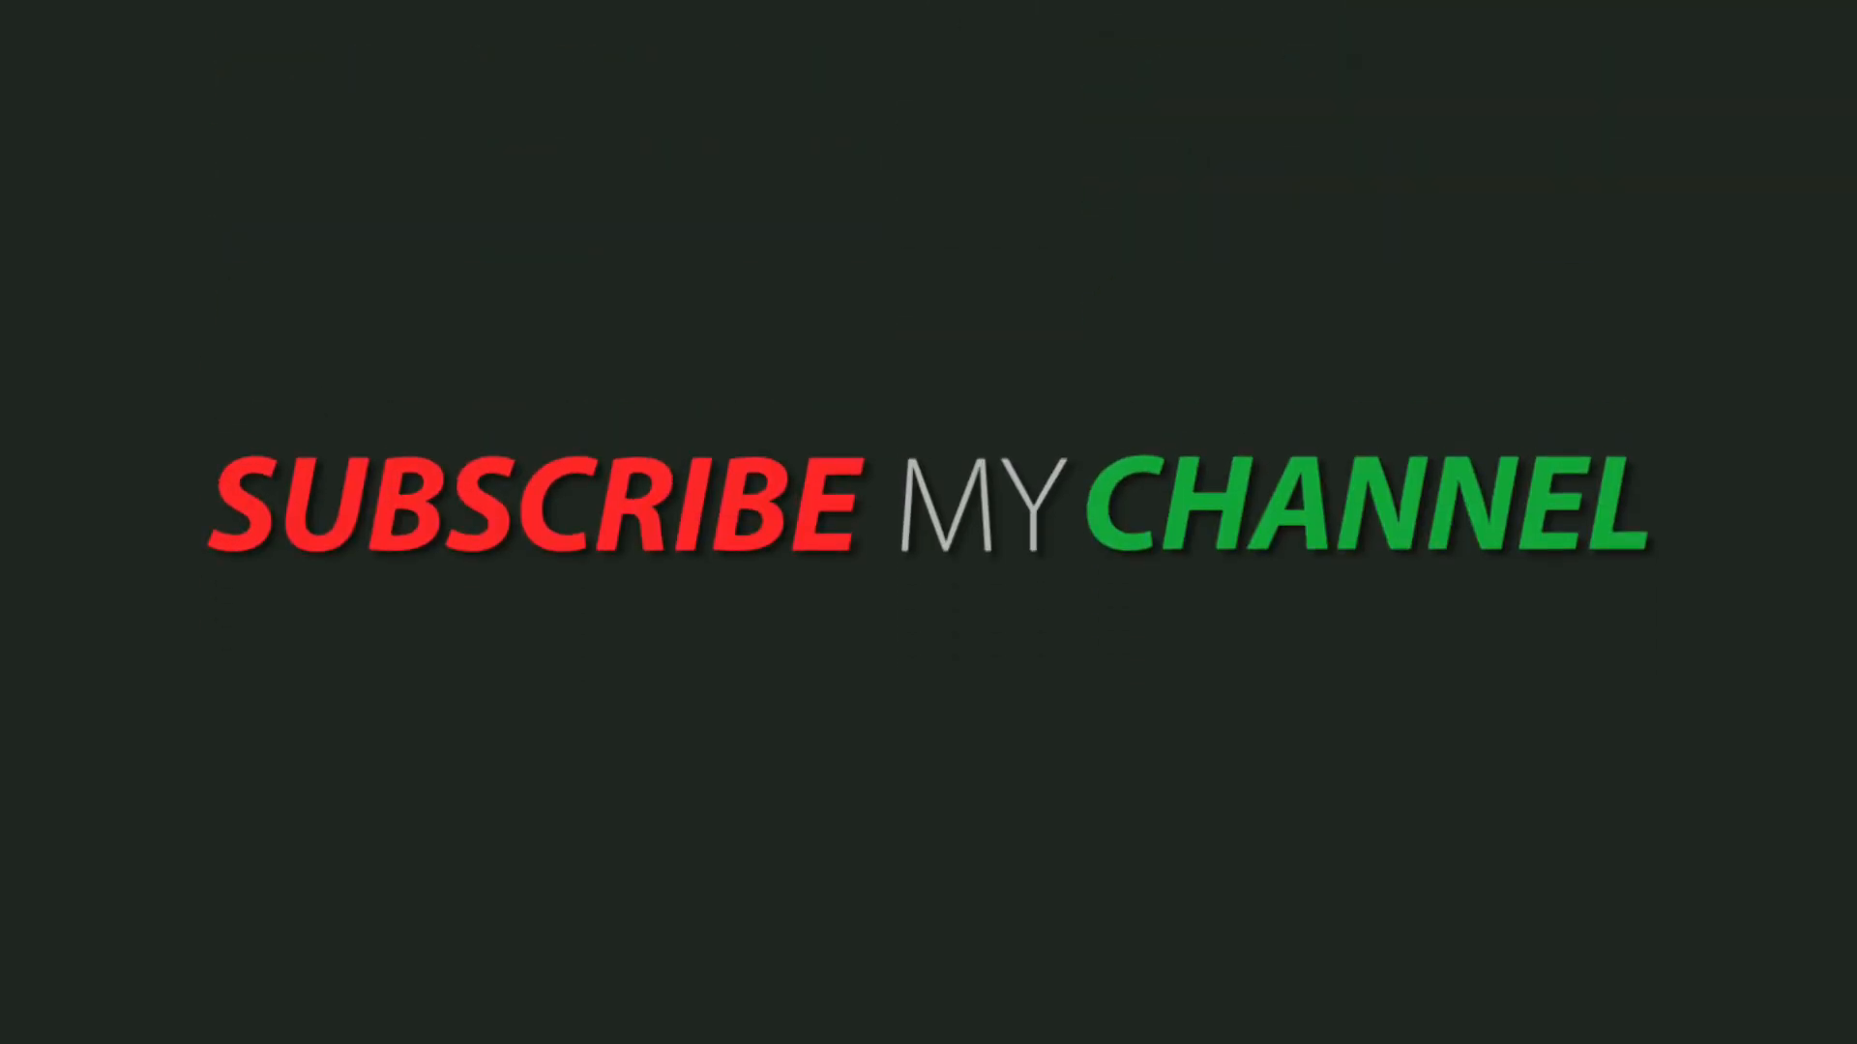